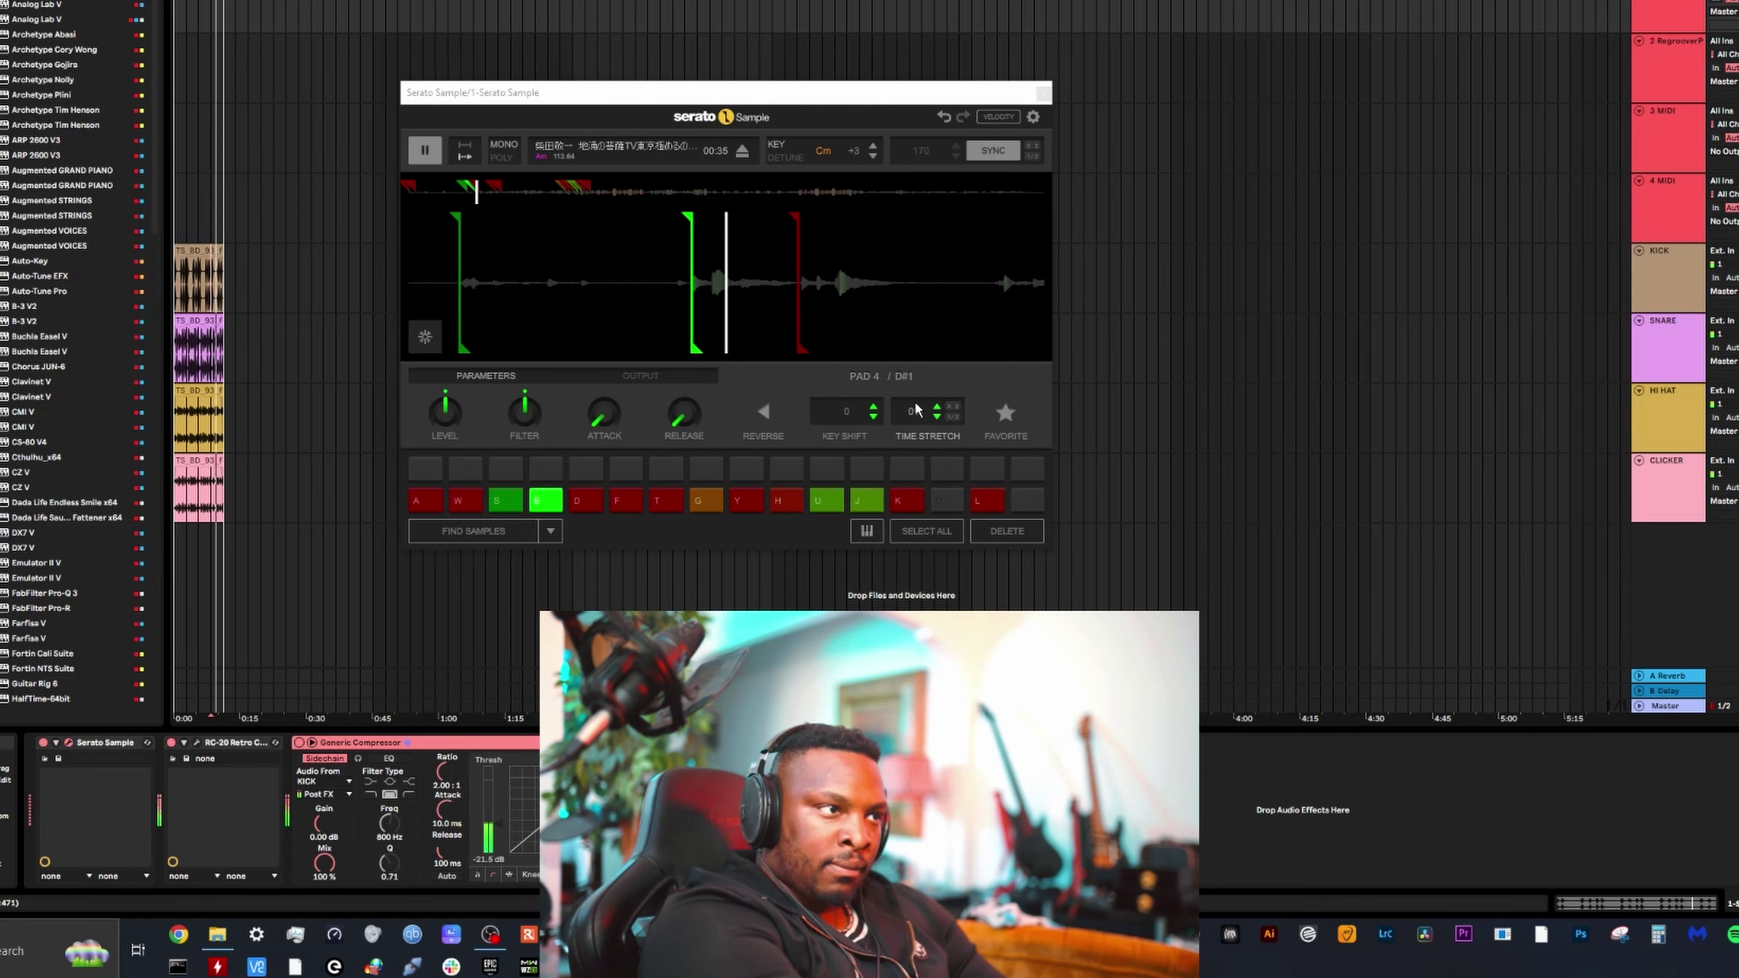
Play the A, W, S, E and D pads in Serato Sample to audition the chopped sample as a melody
key(a)
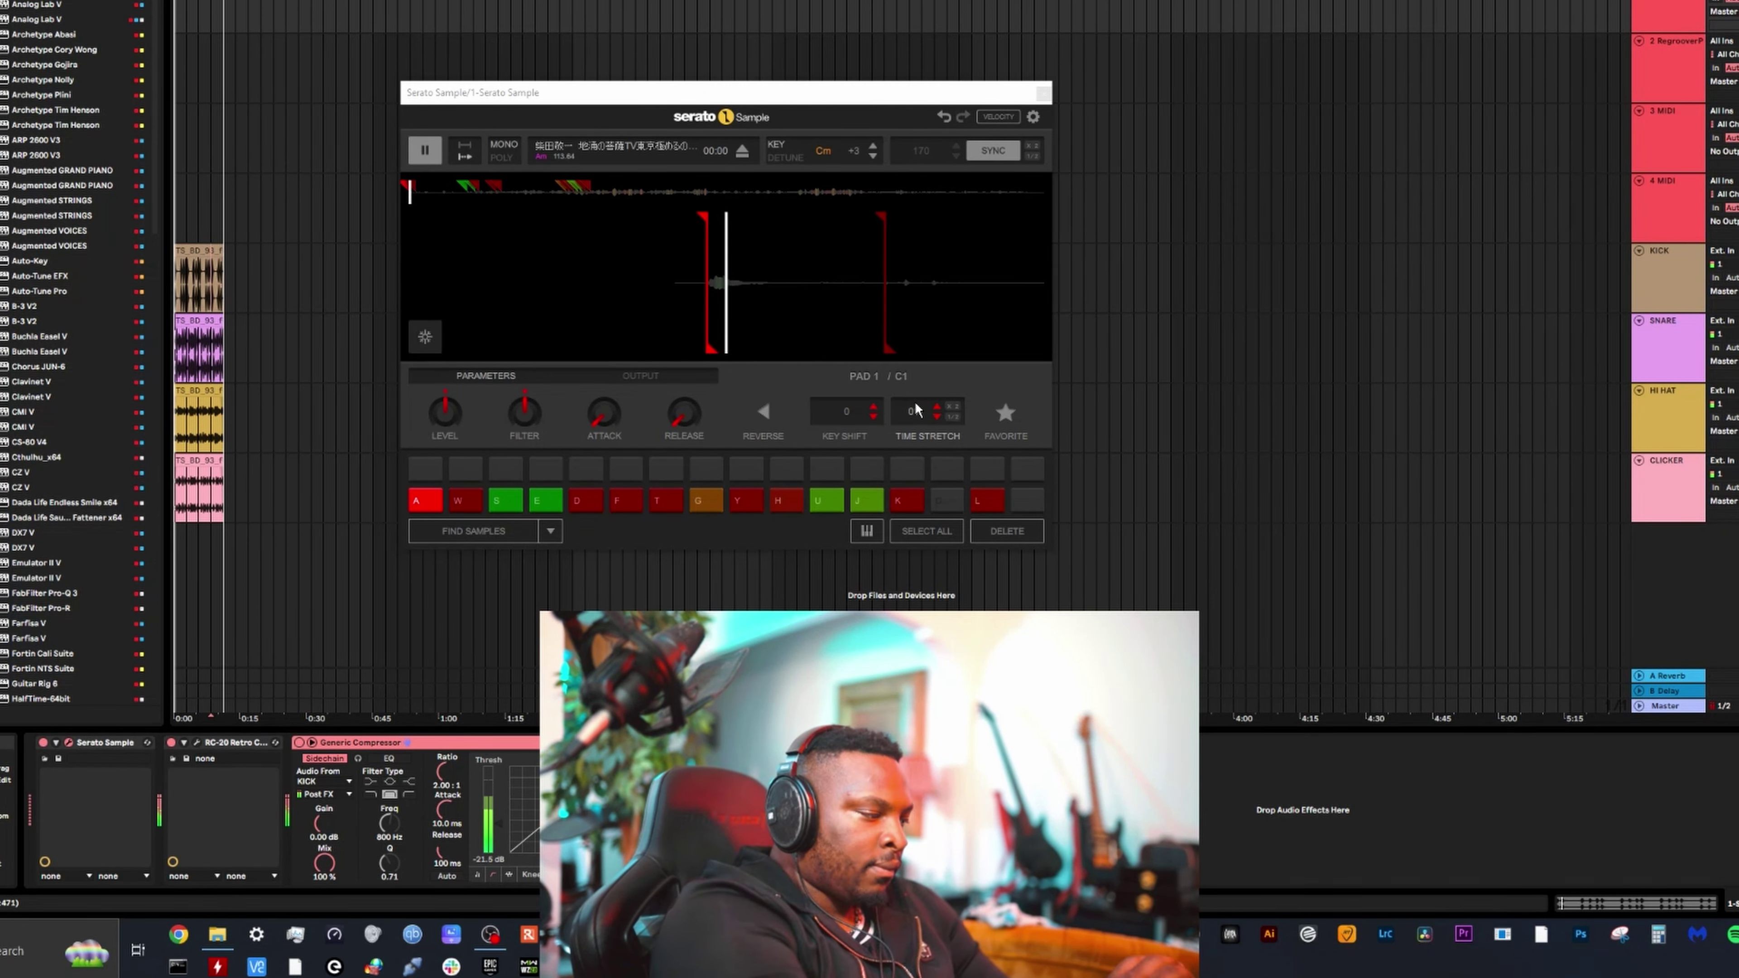
key(w)
key(s)
key(d)
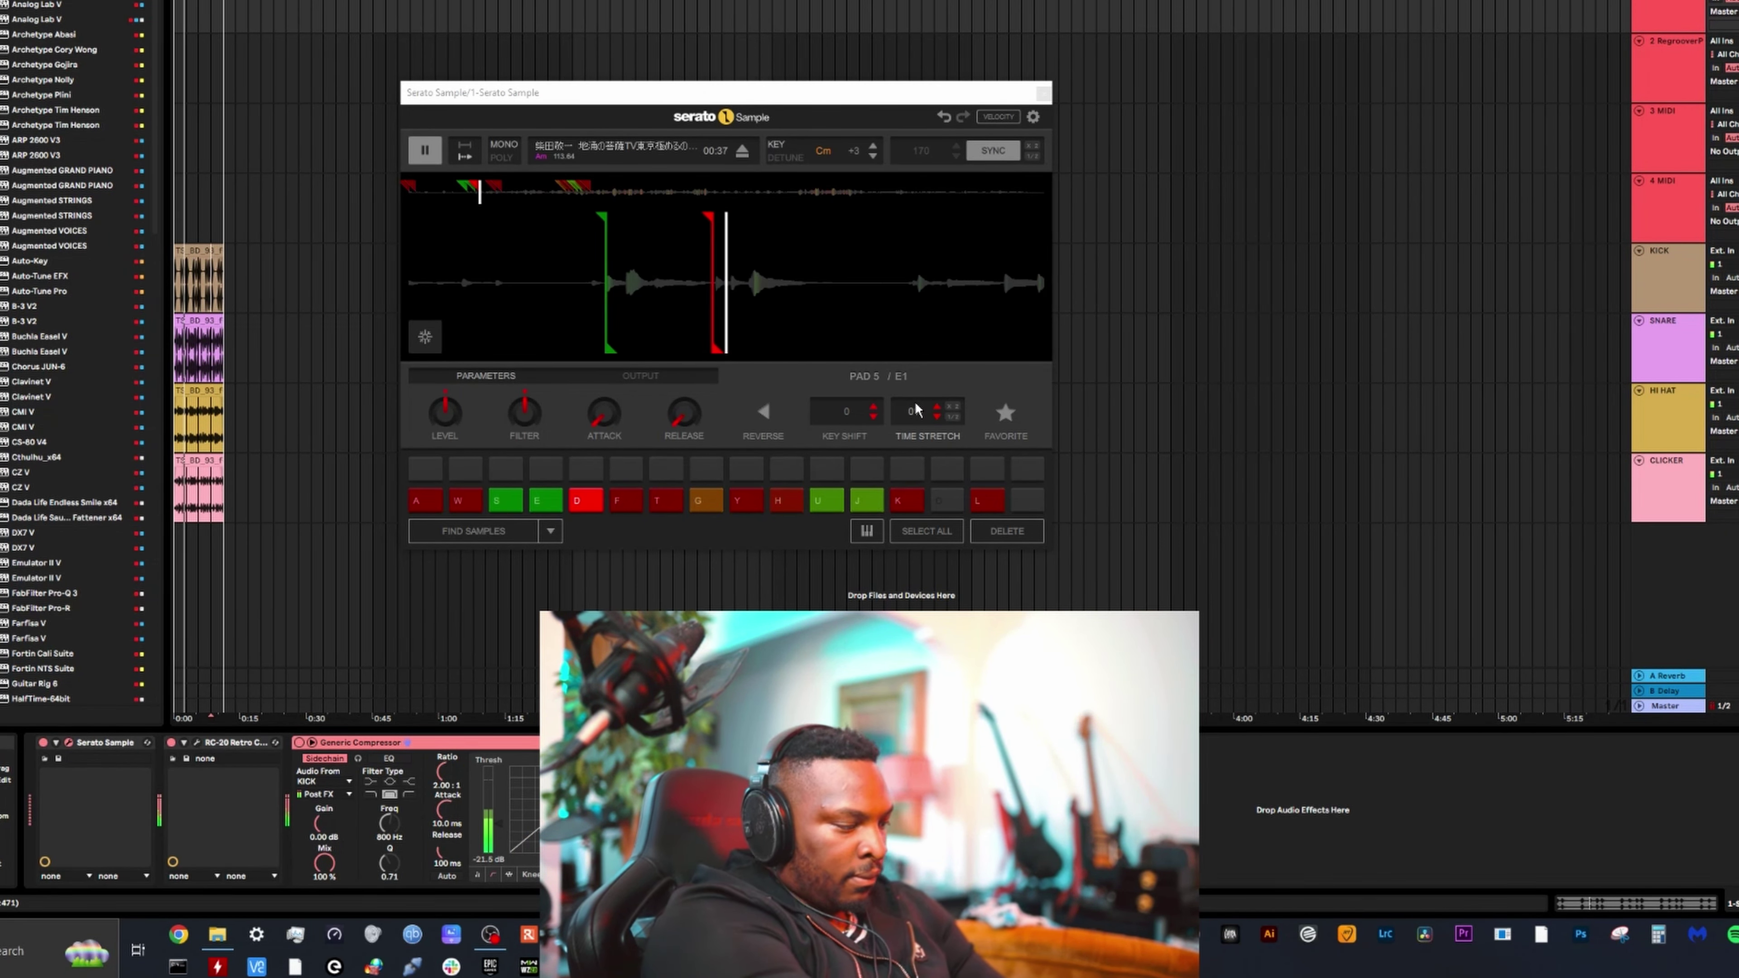
key(s)
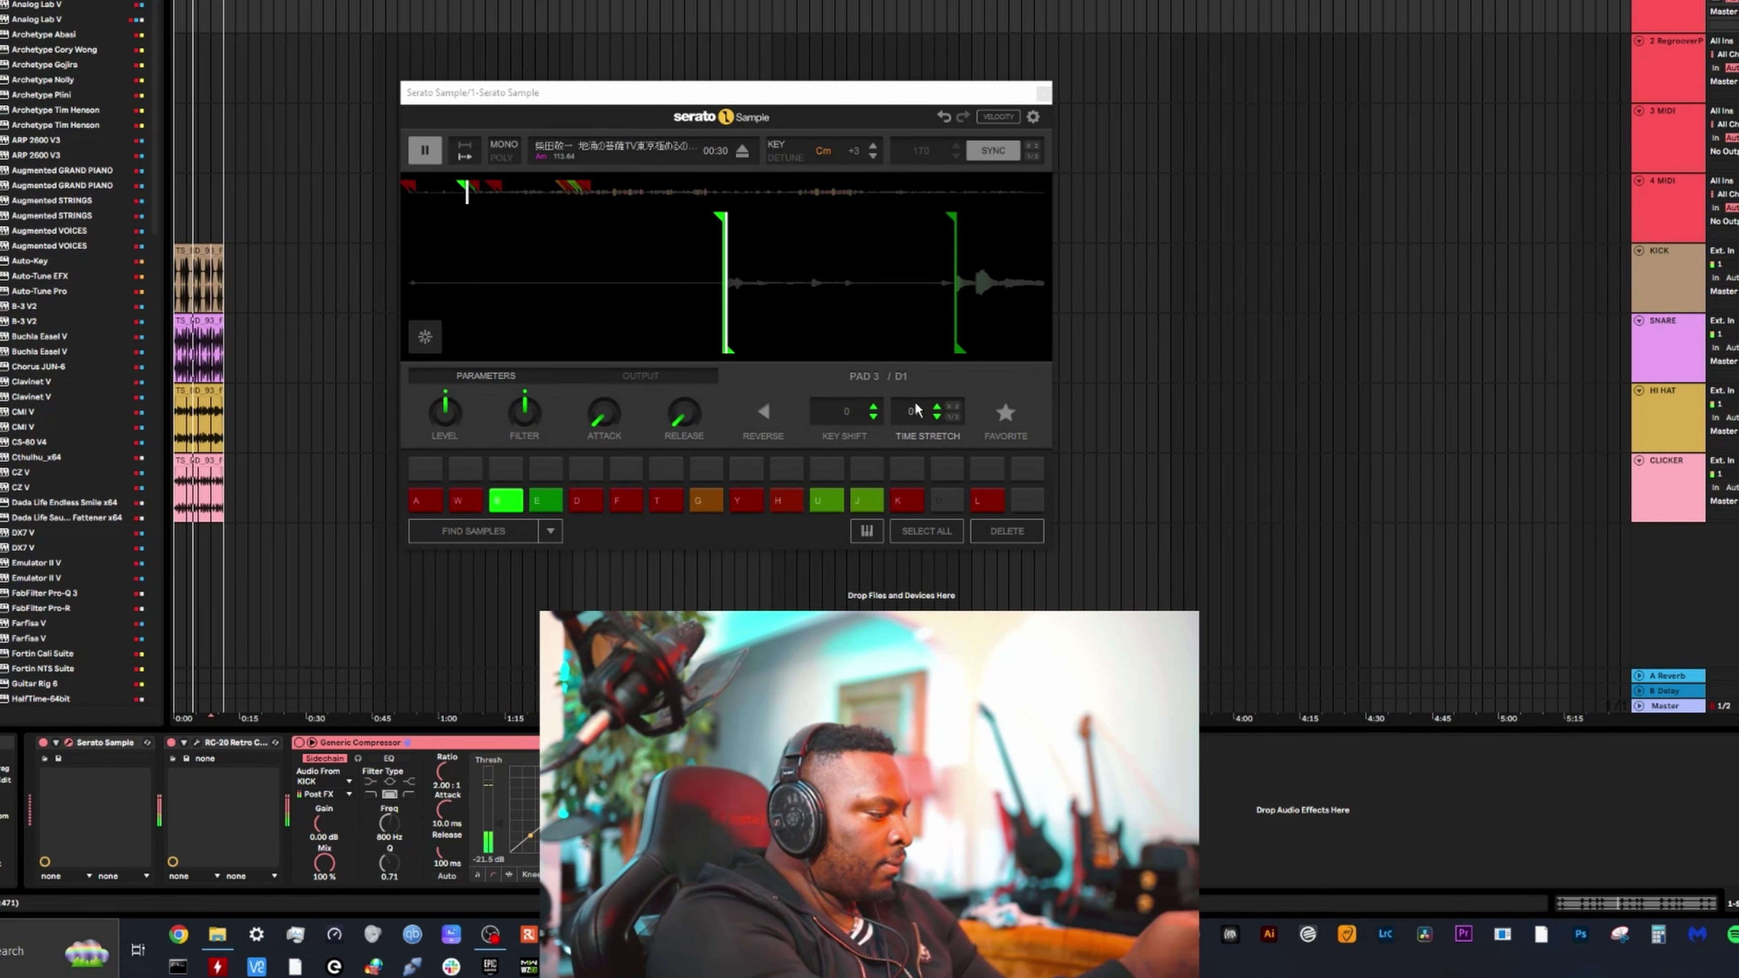
key(w)
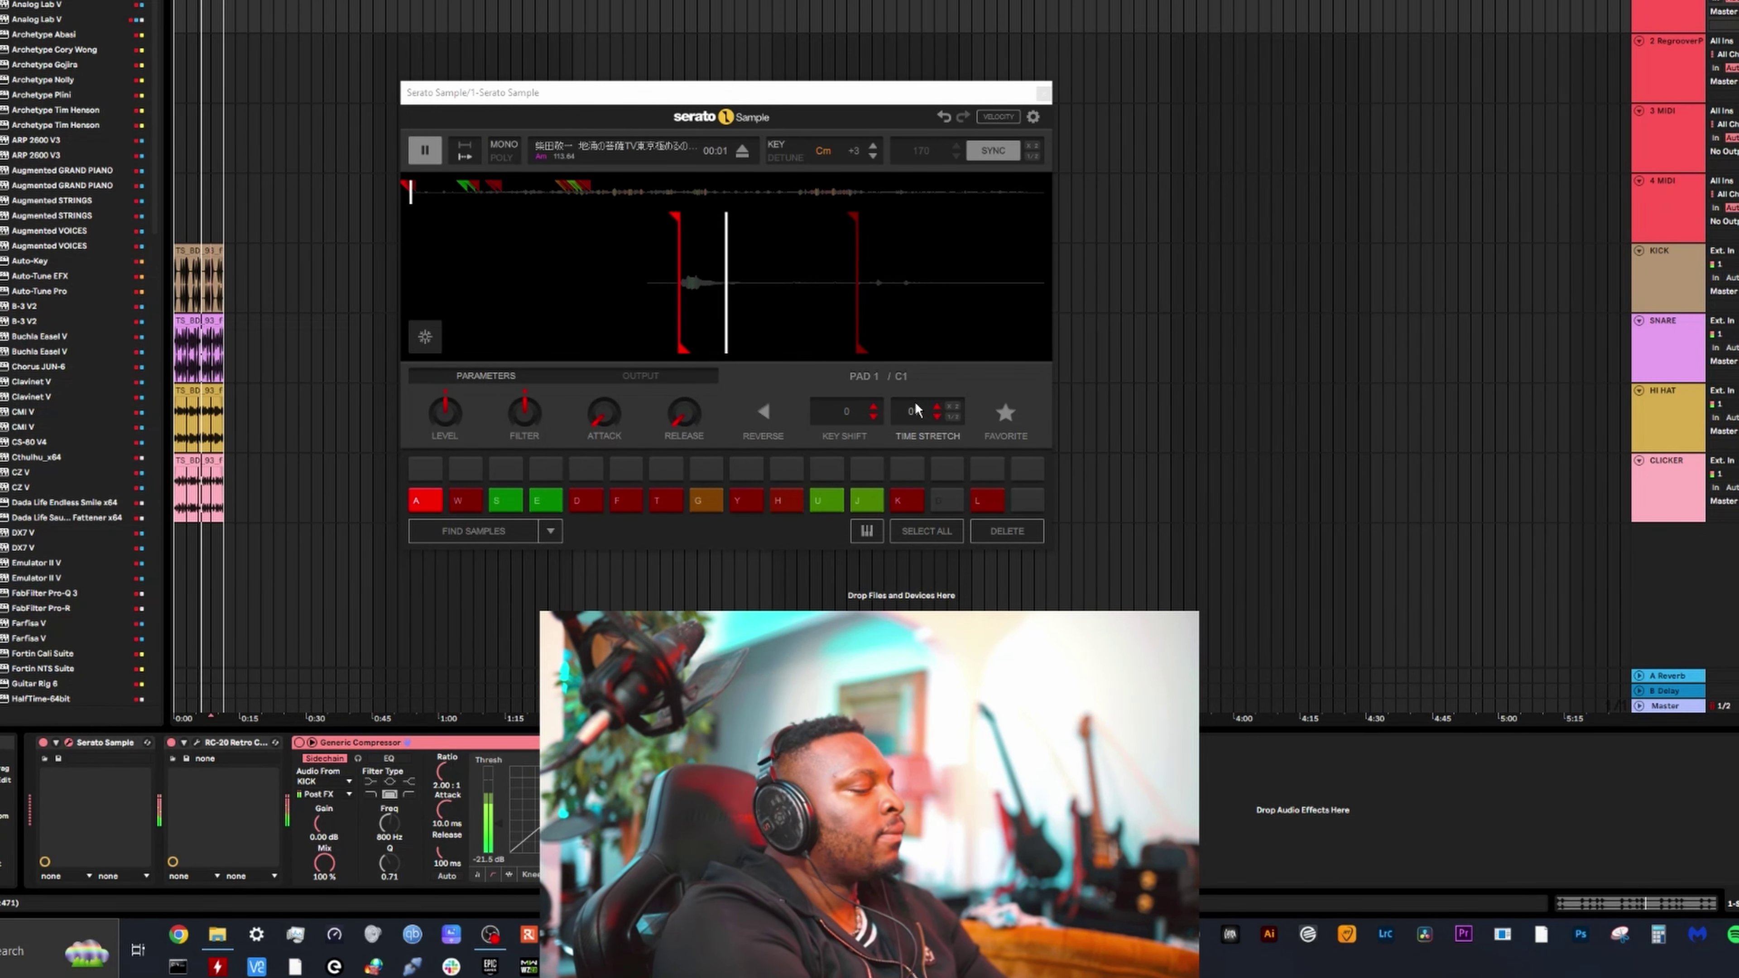
key(s)
key(d)
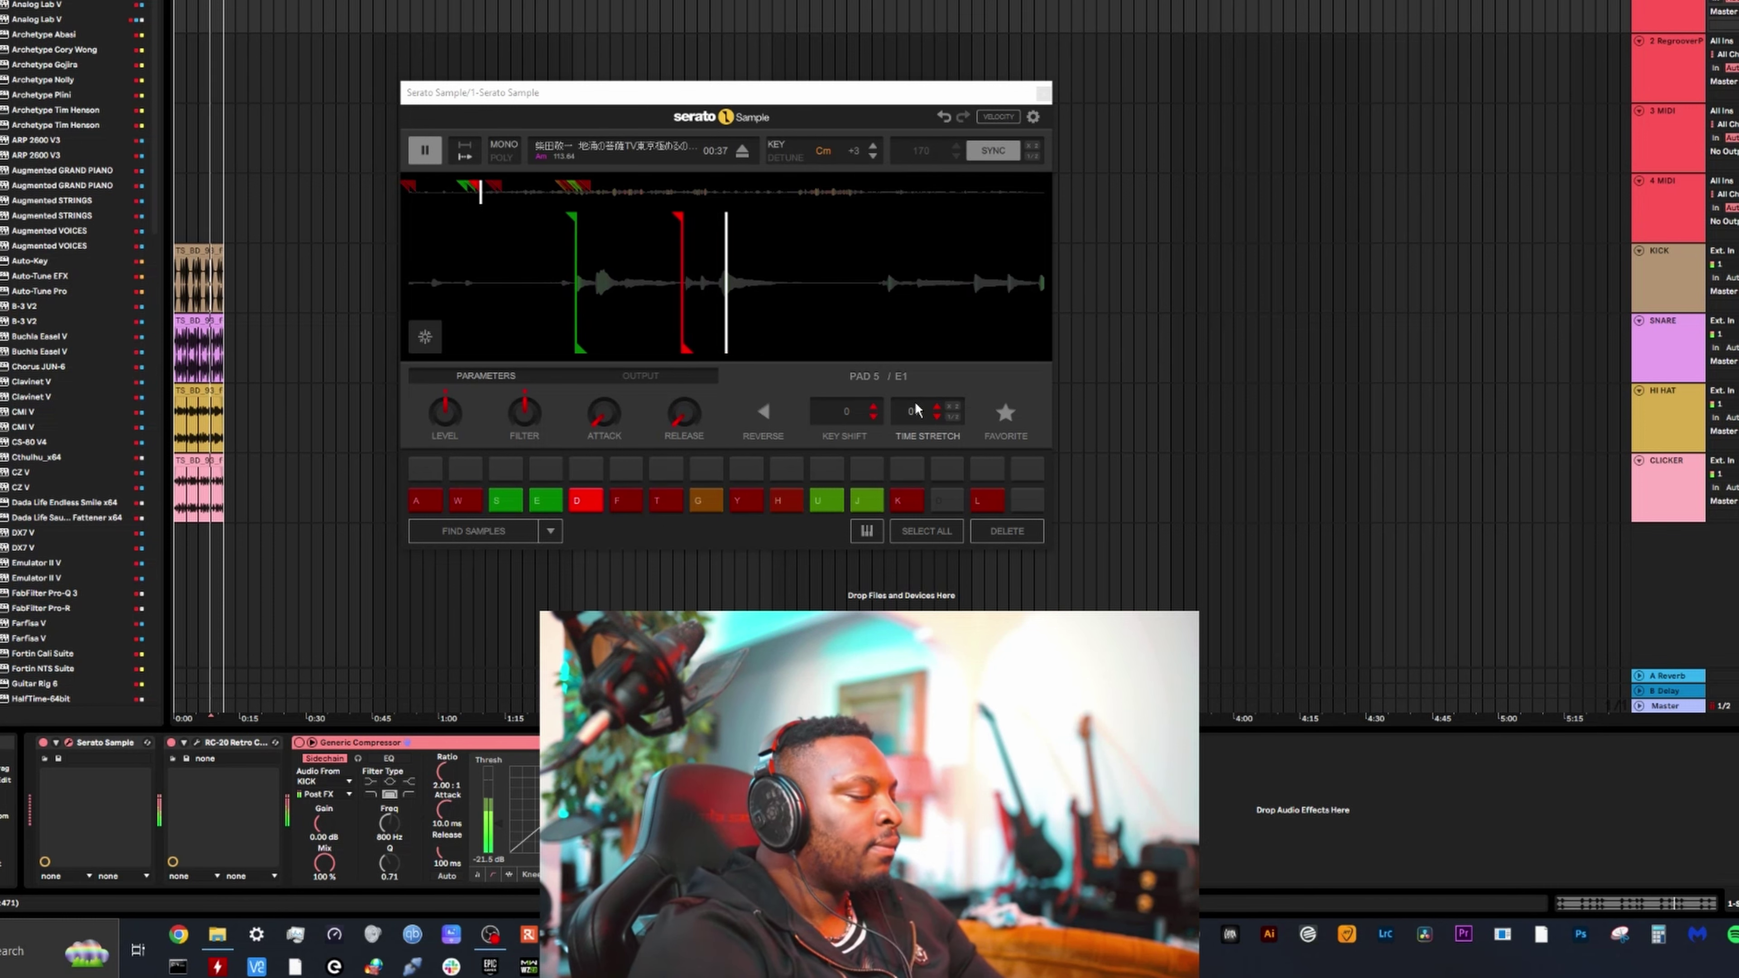
key(e)
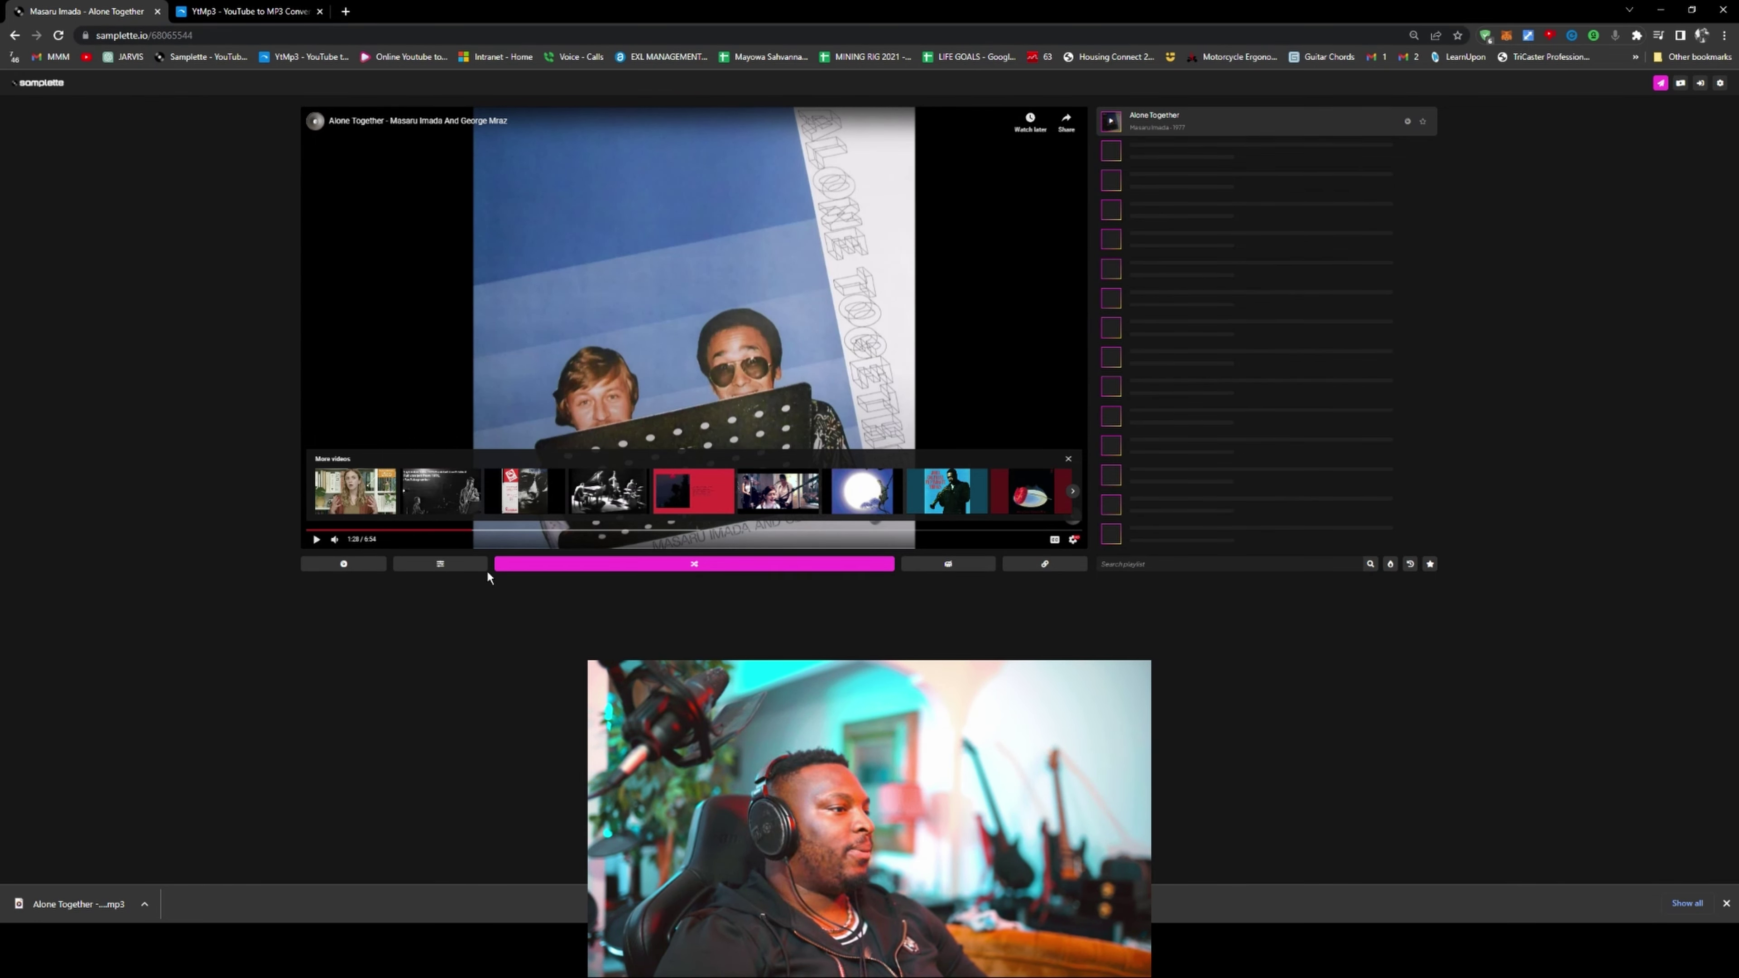
Open the Samplette track filters and set the genre to Jazz
click(438, 566)
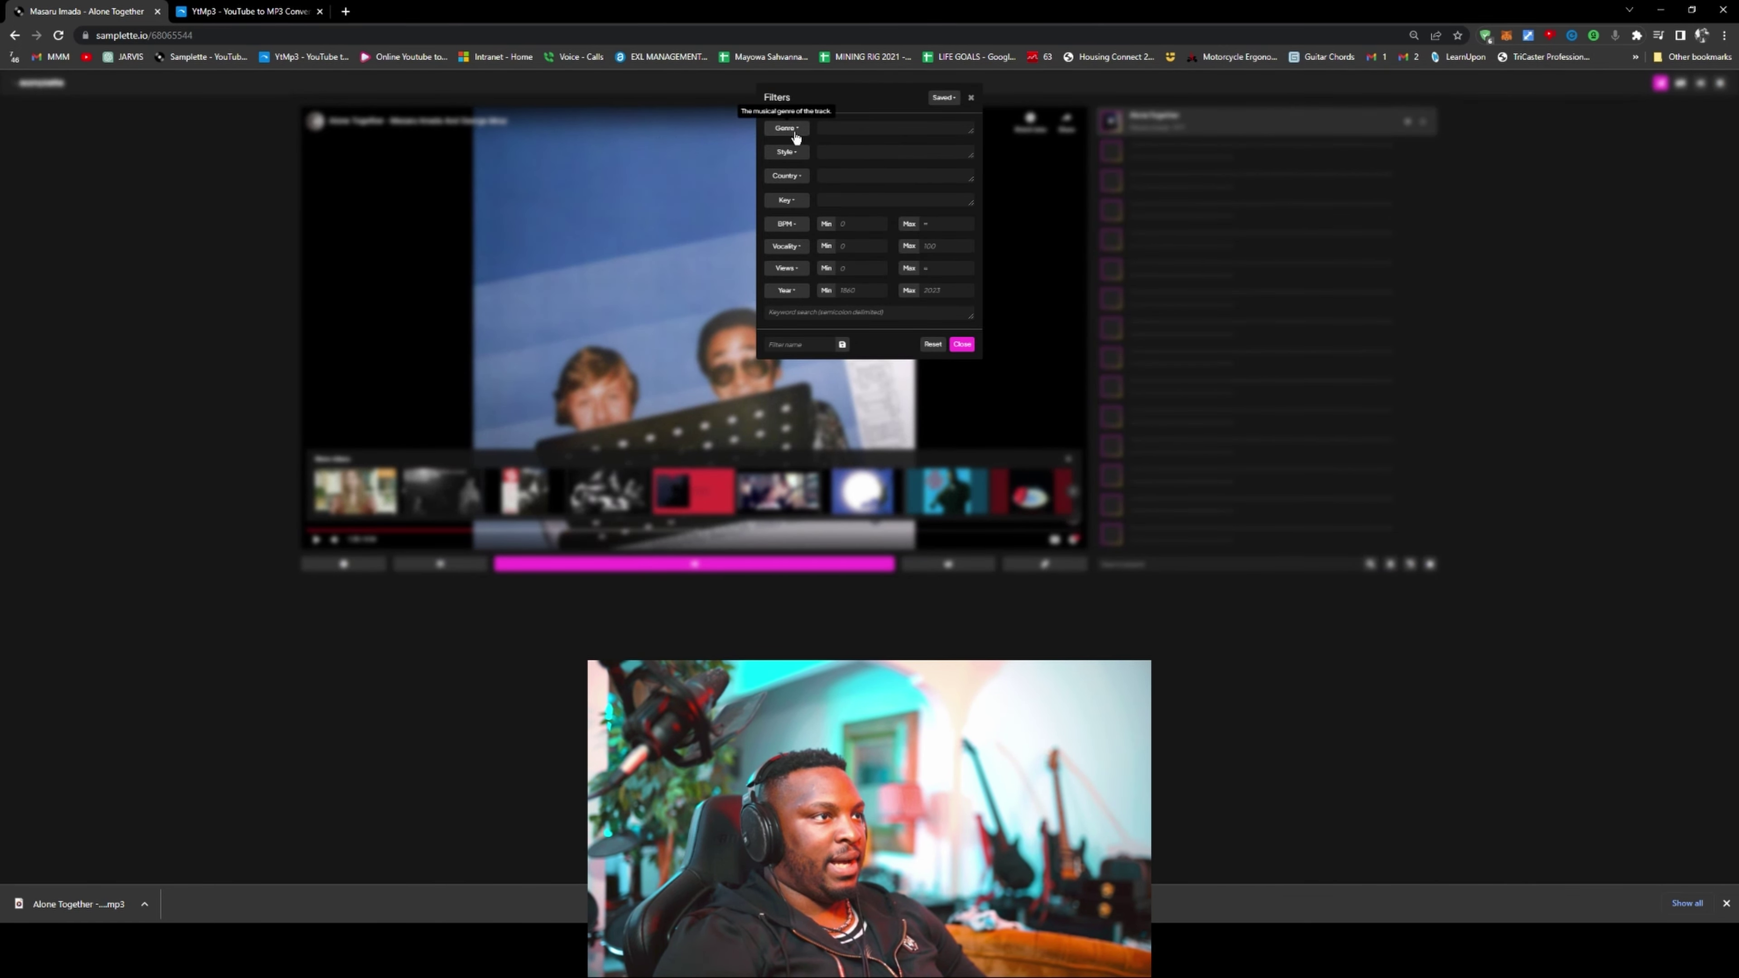
click(459, 567)
click(441, 566)
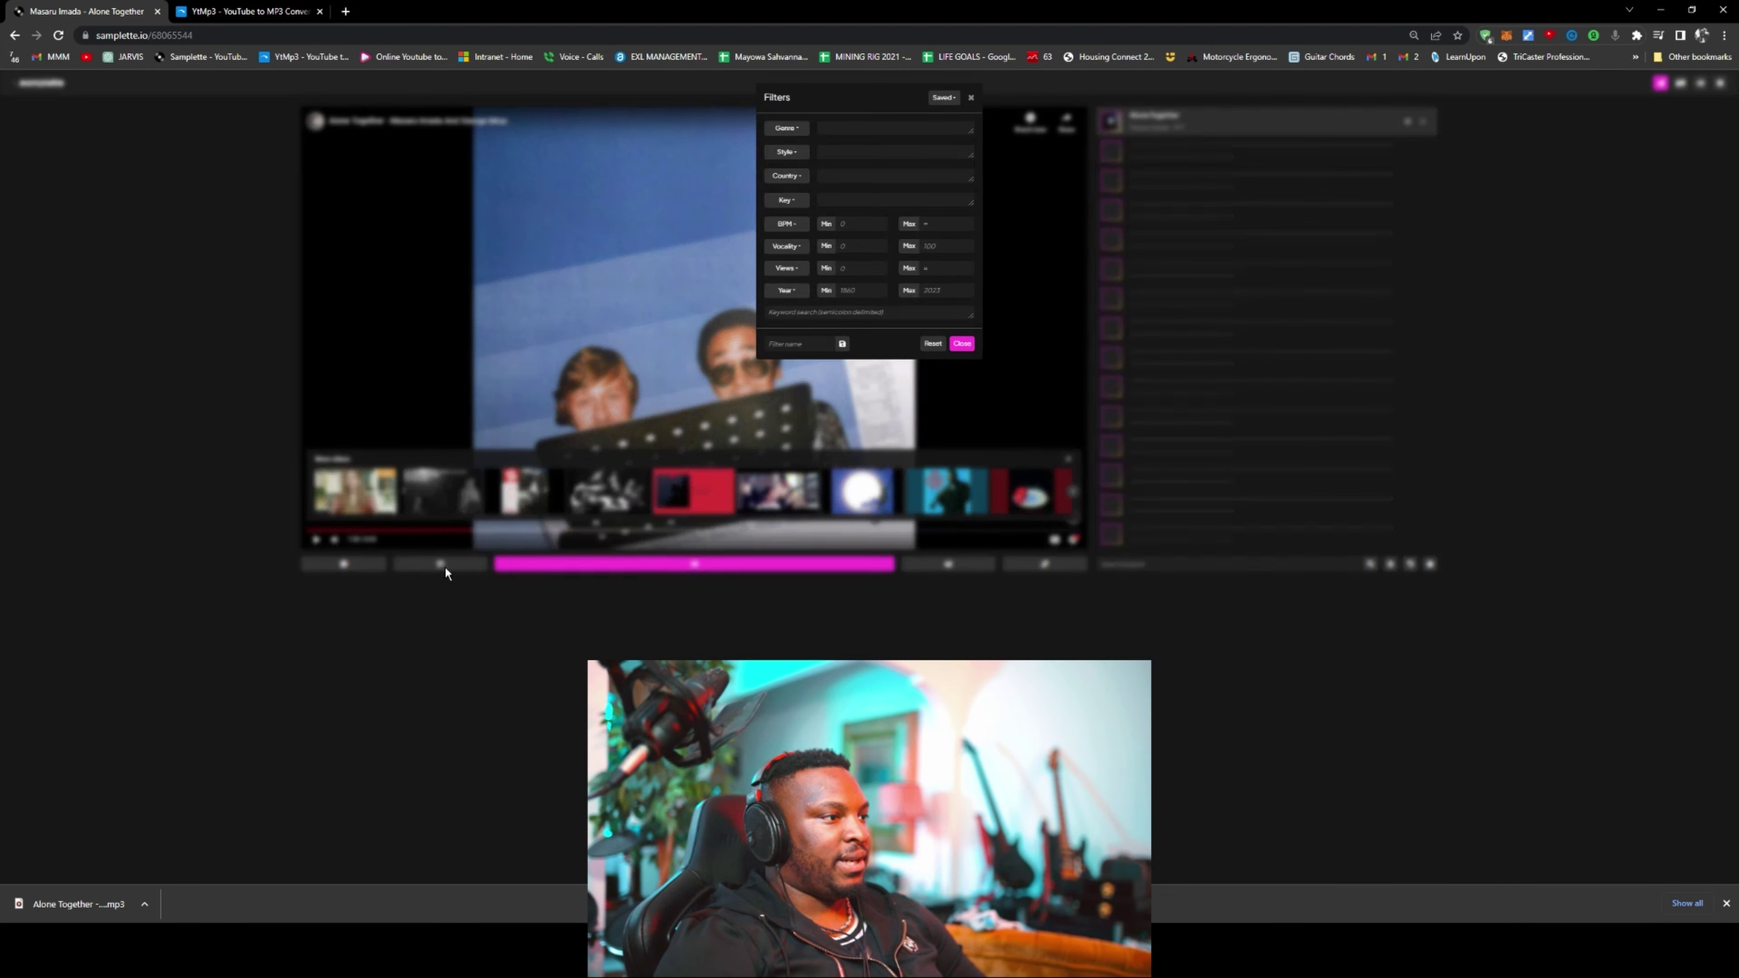
click(787, 129)
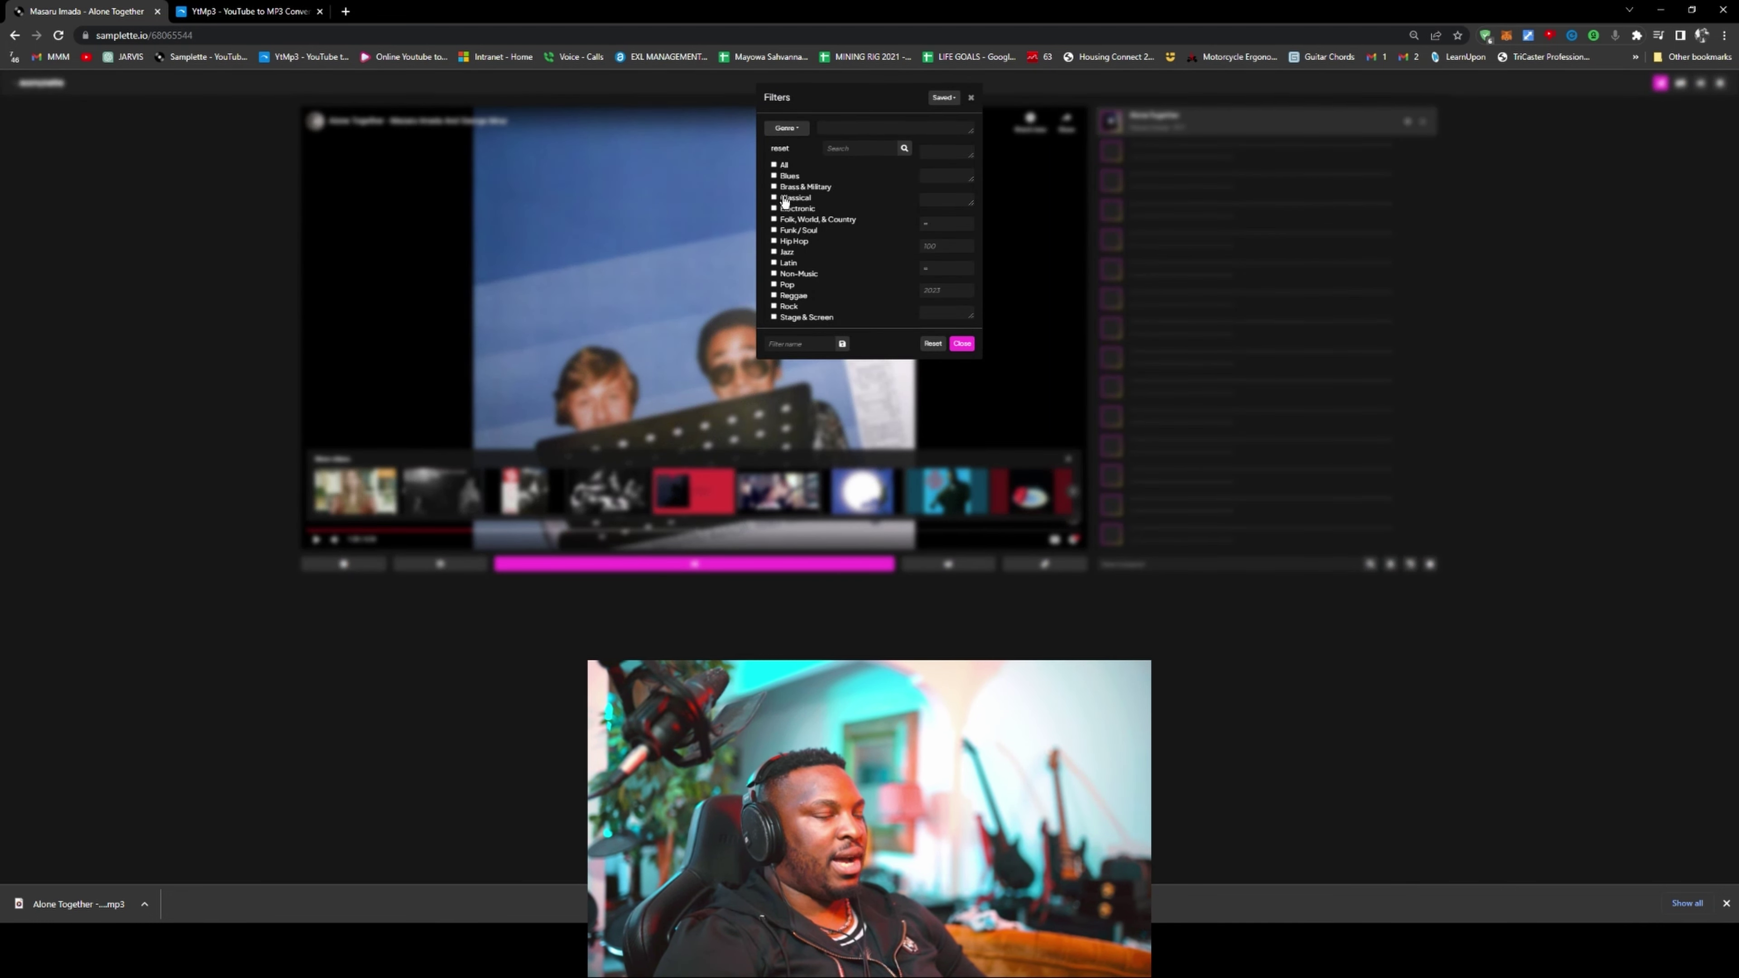
text(jazz)
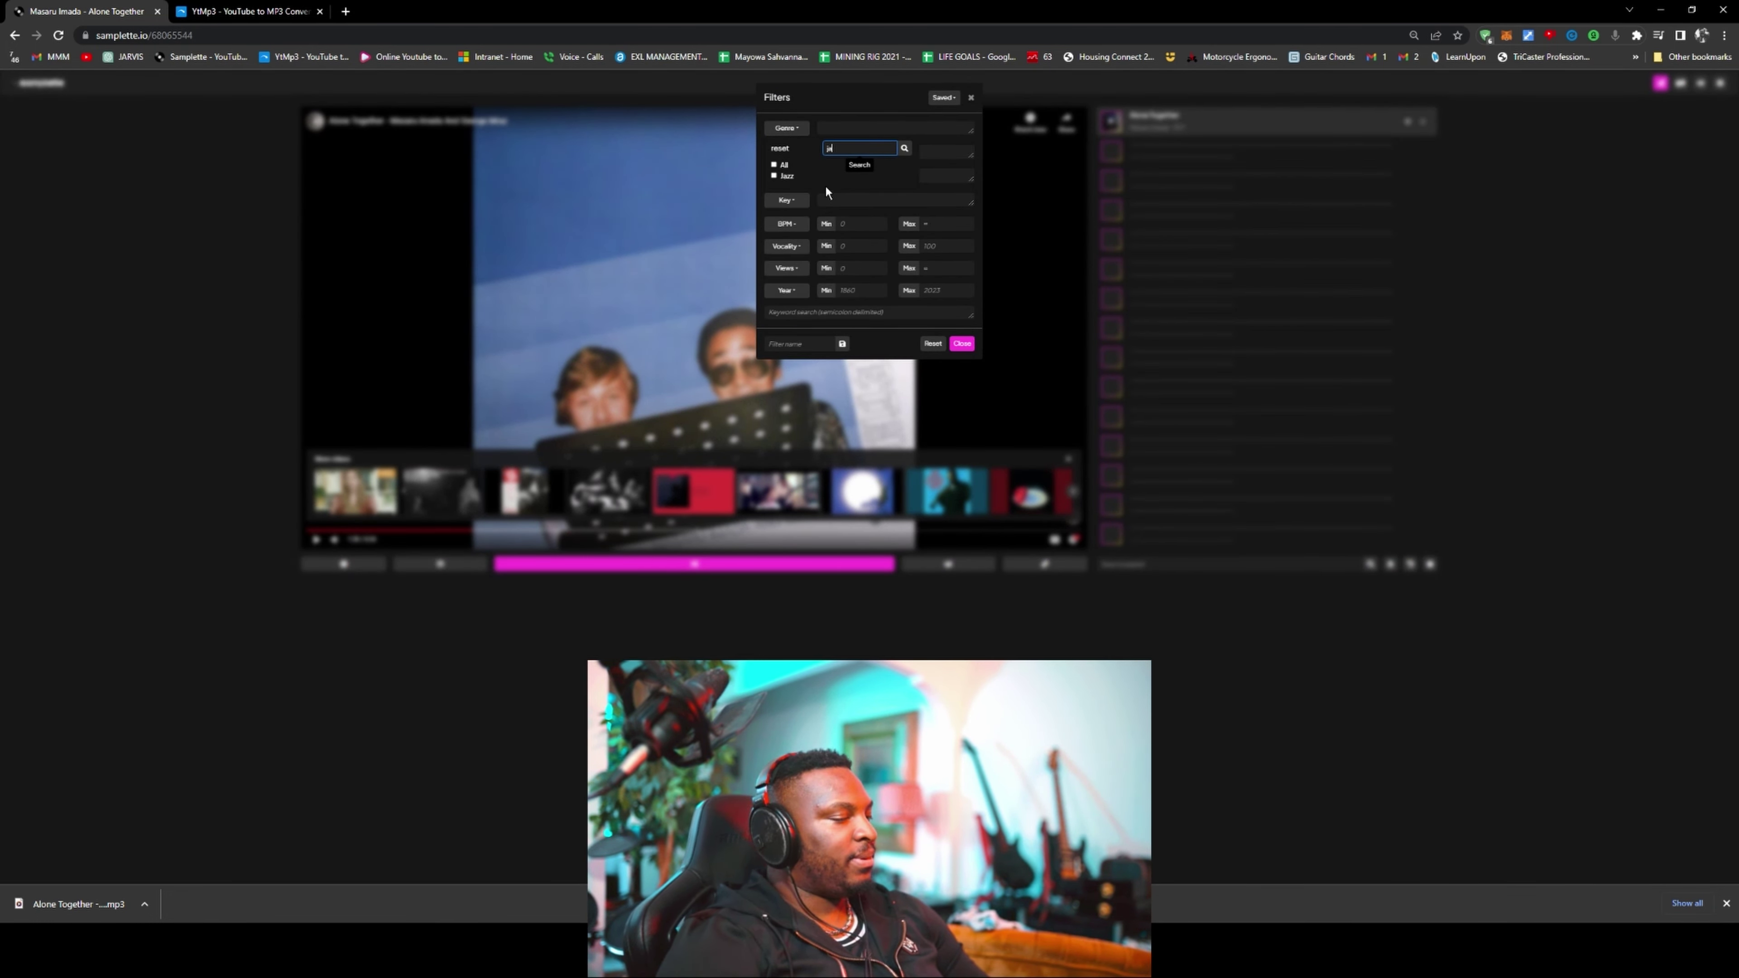
click(788, 179)
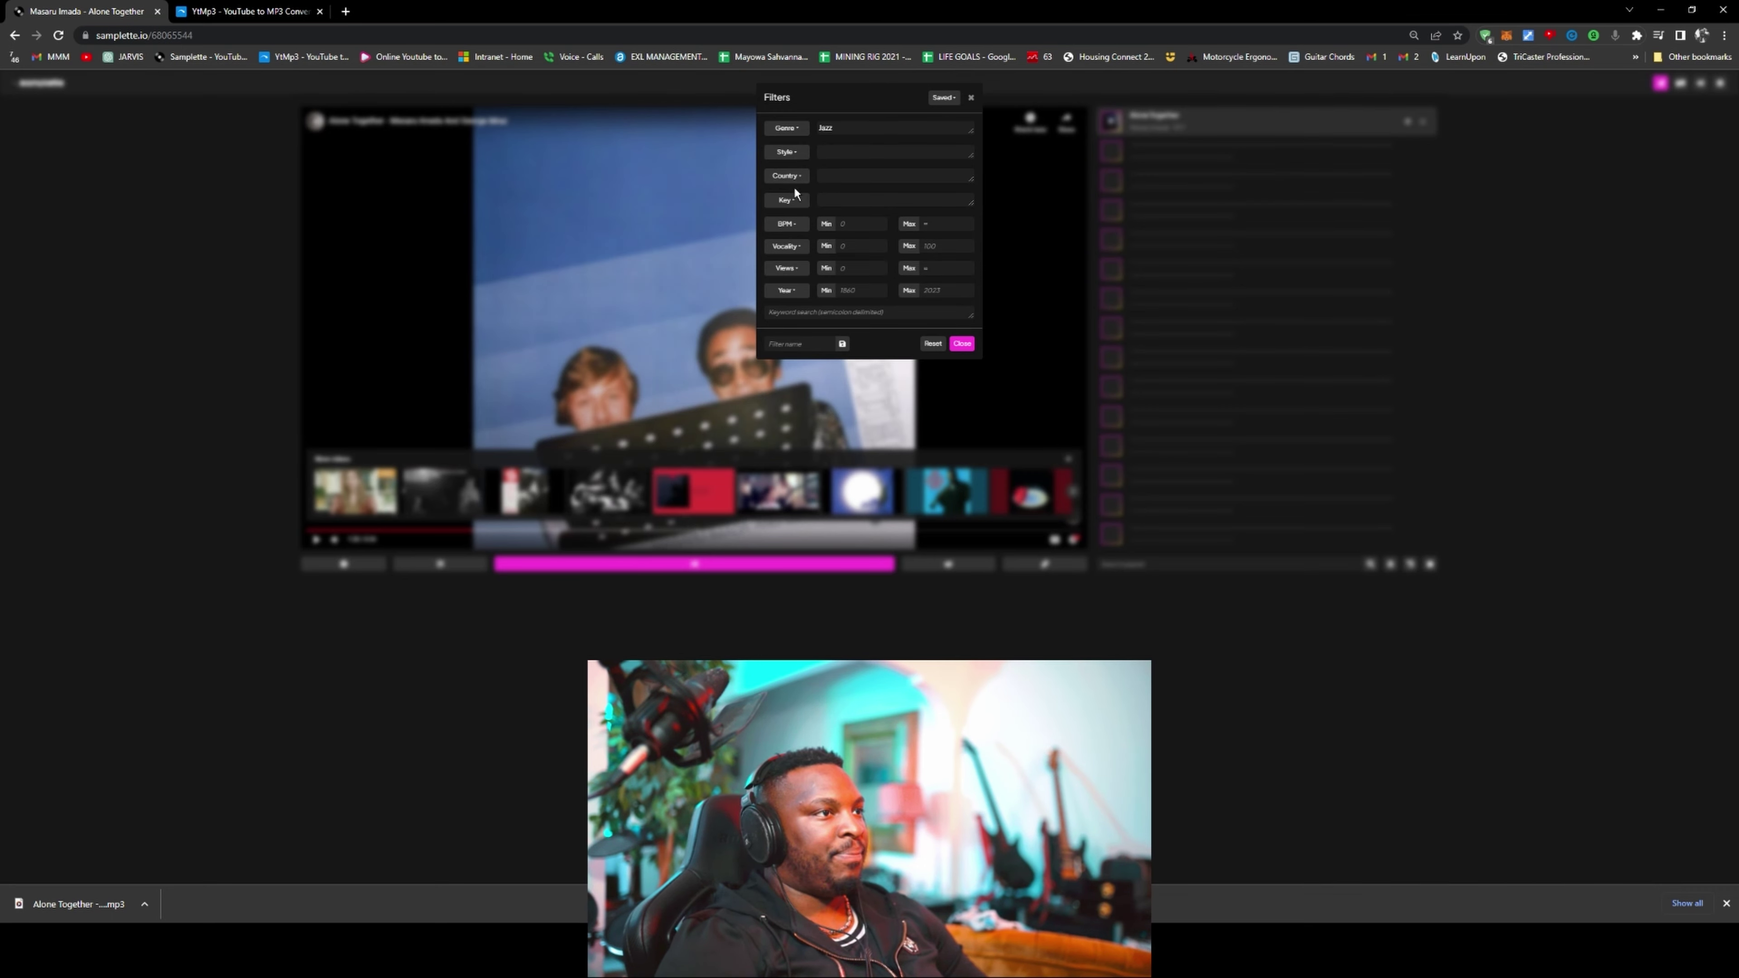
Set the country filter to Japan
click(795, 179)
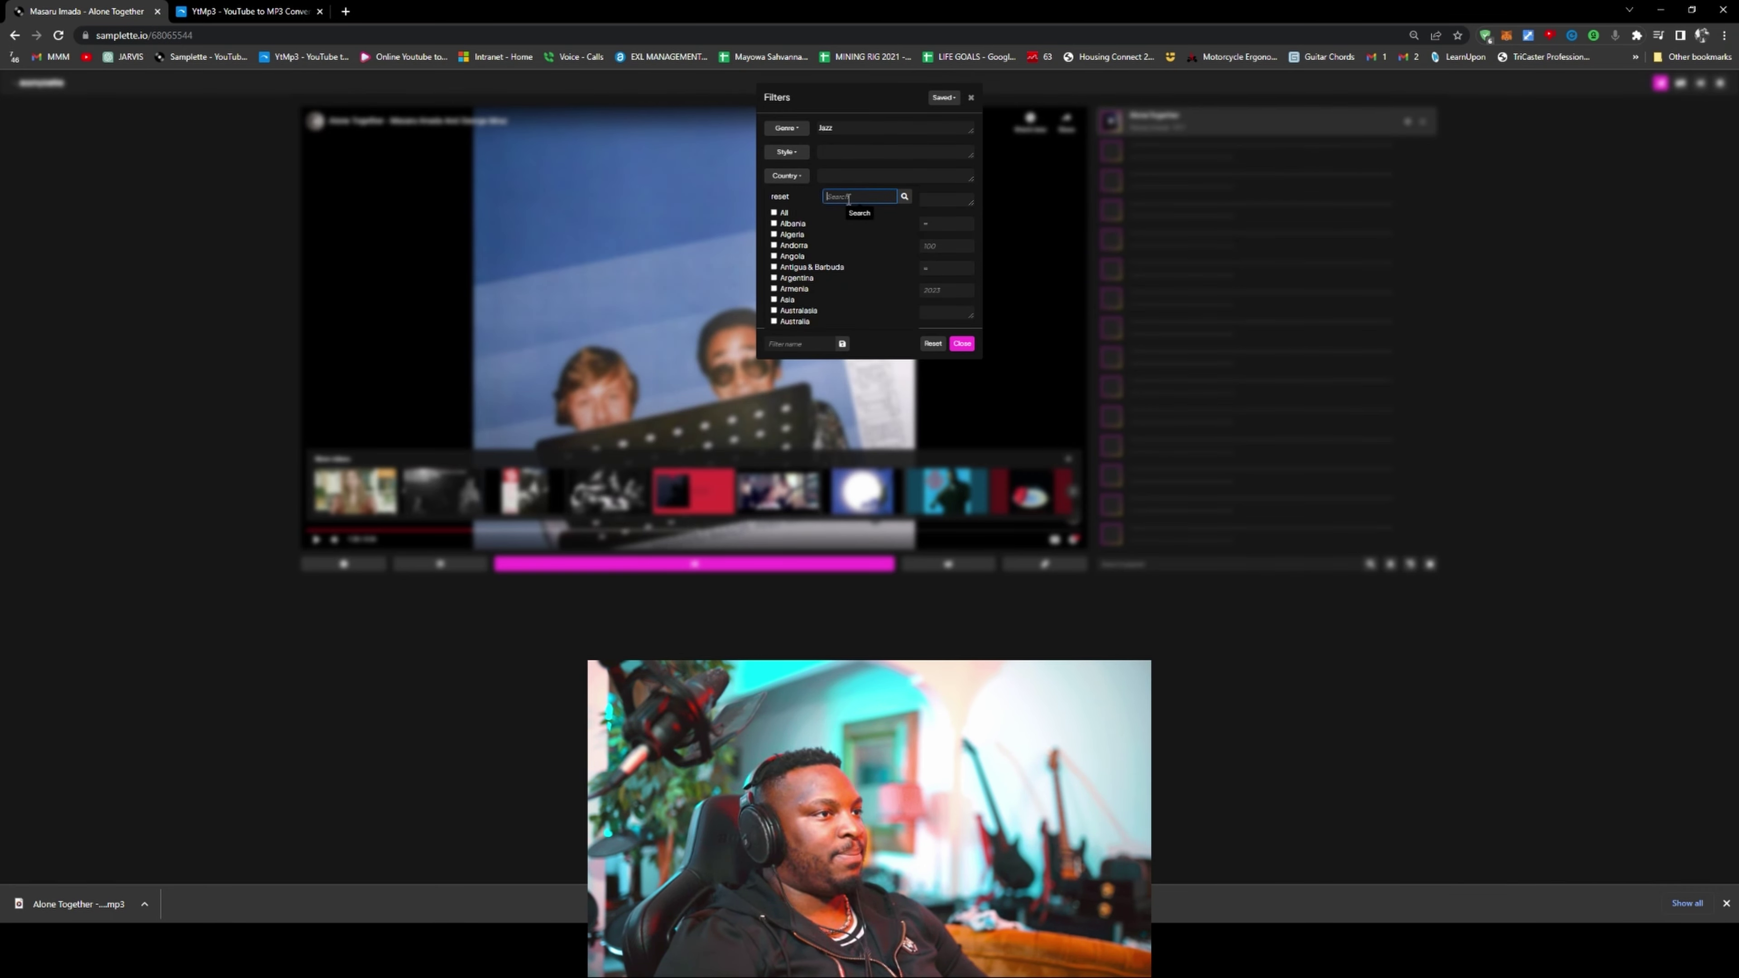
text(ja)
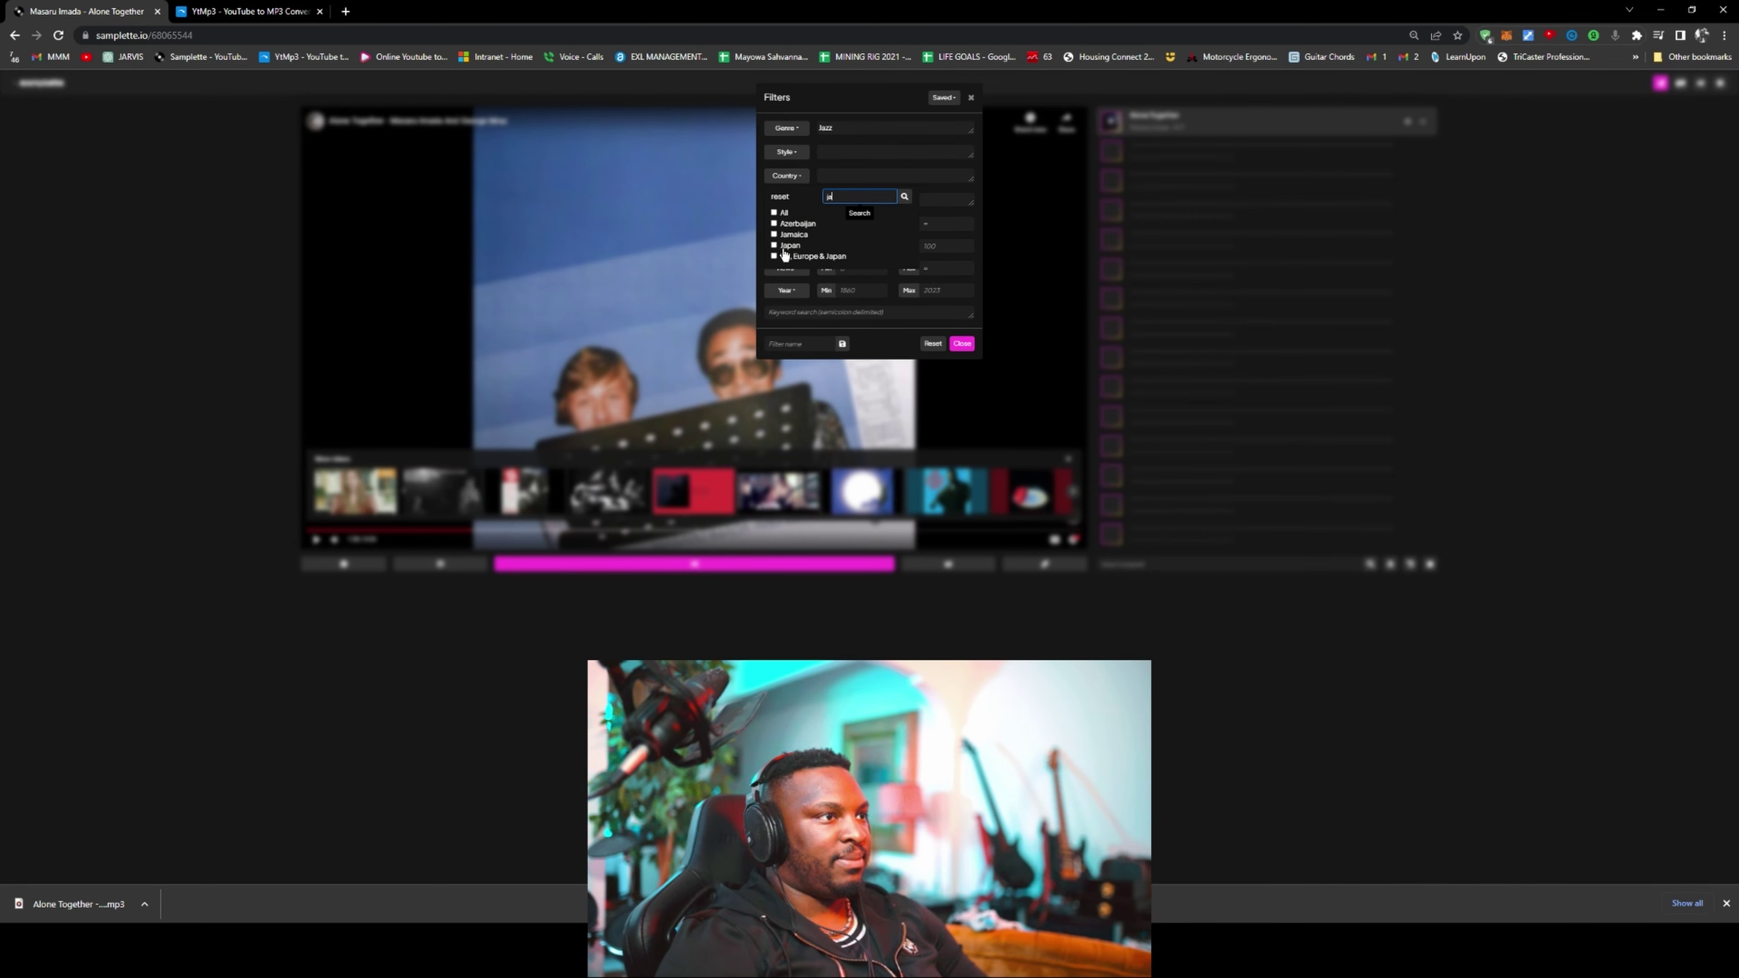
click(784, 247)
Limit the filter to a maximum of 100000 views and close the filters
click(912, 256)
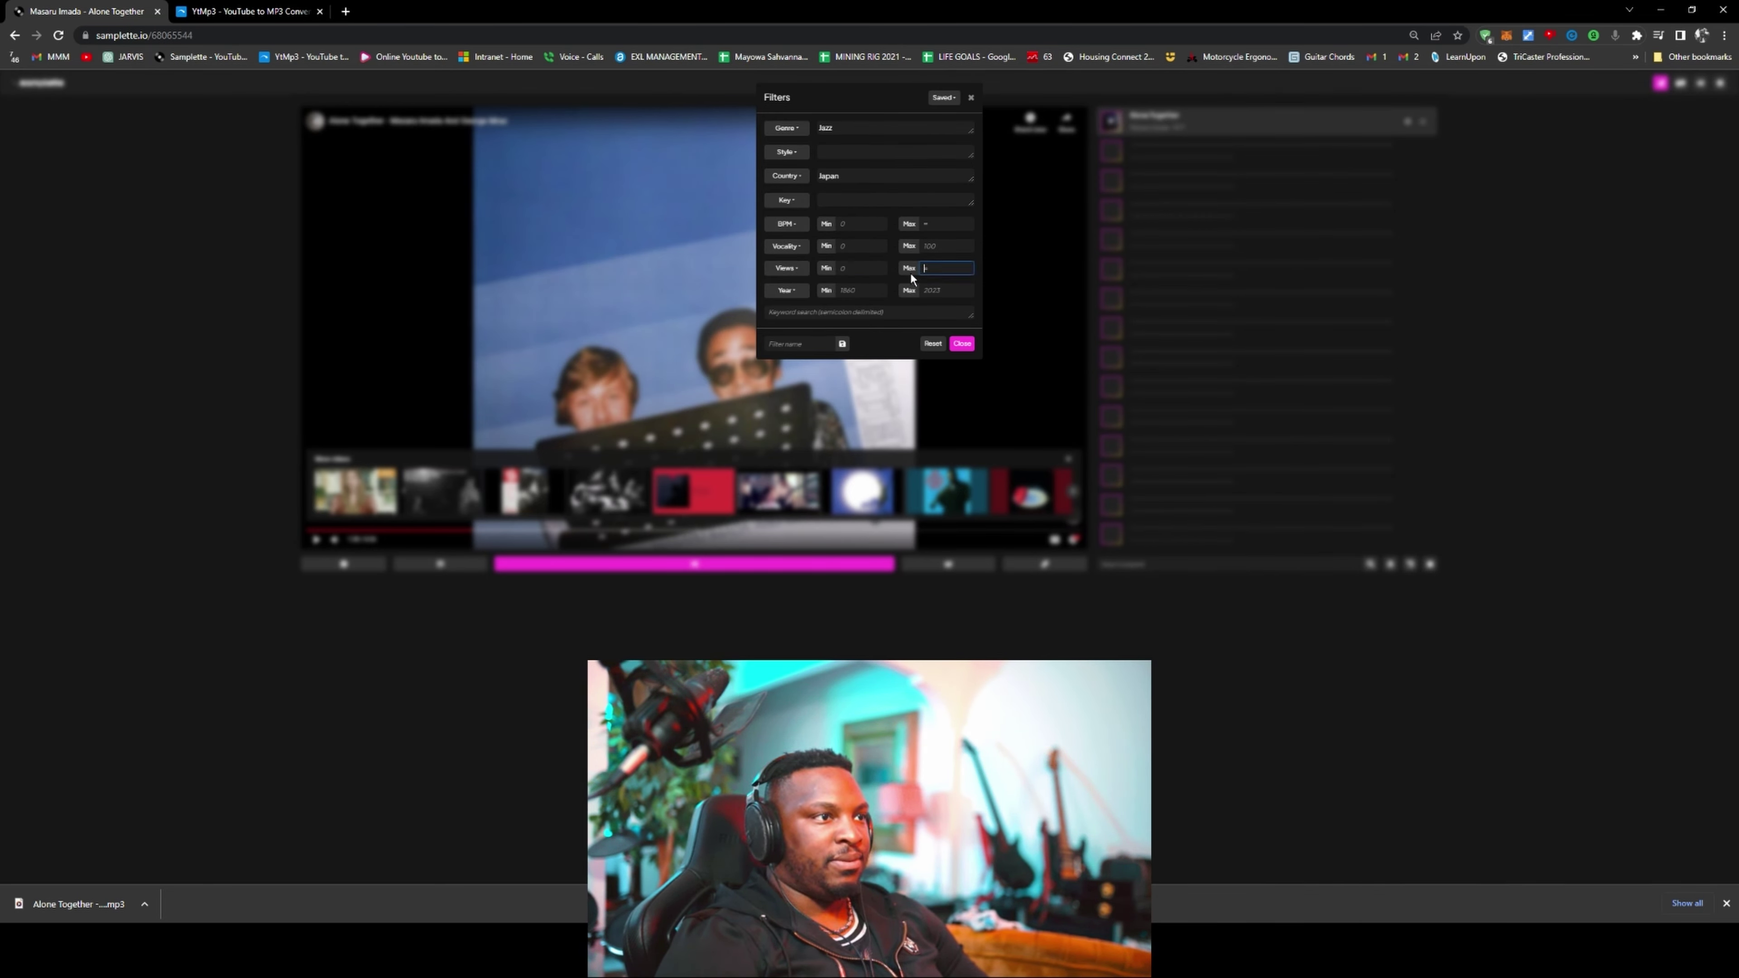
text(100)
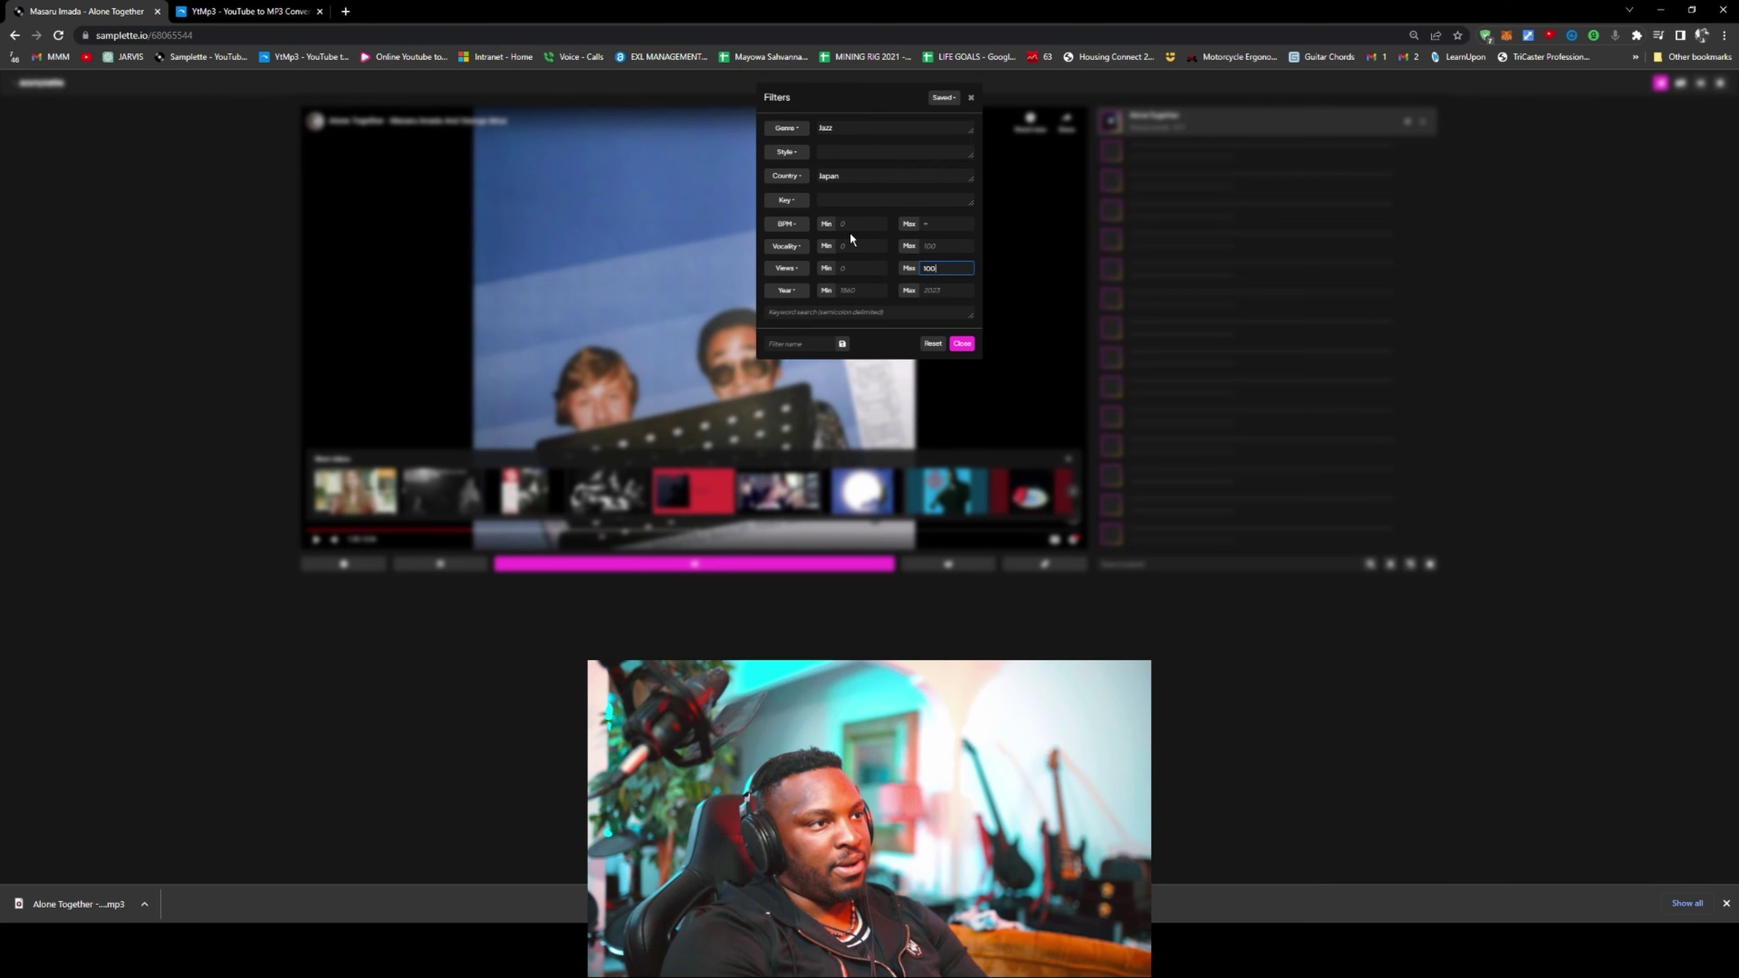
text(000)
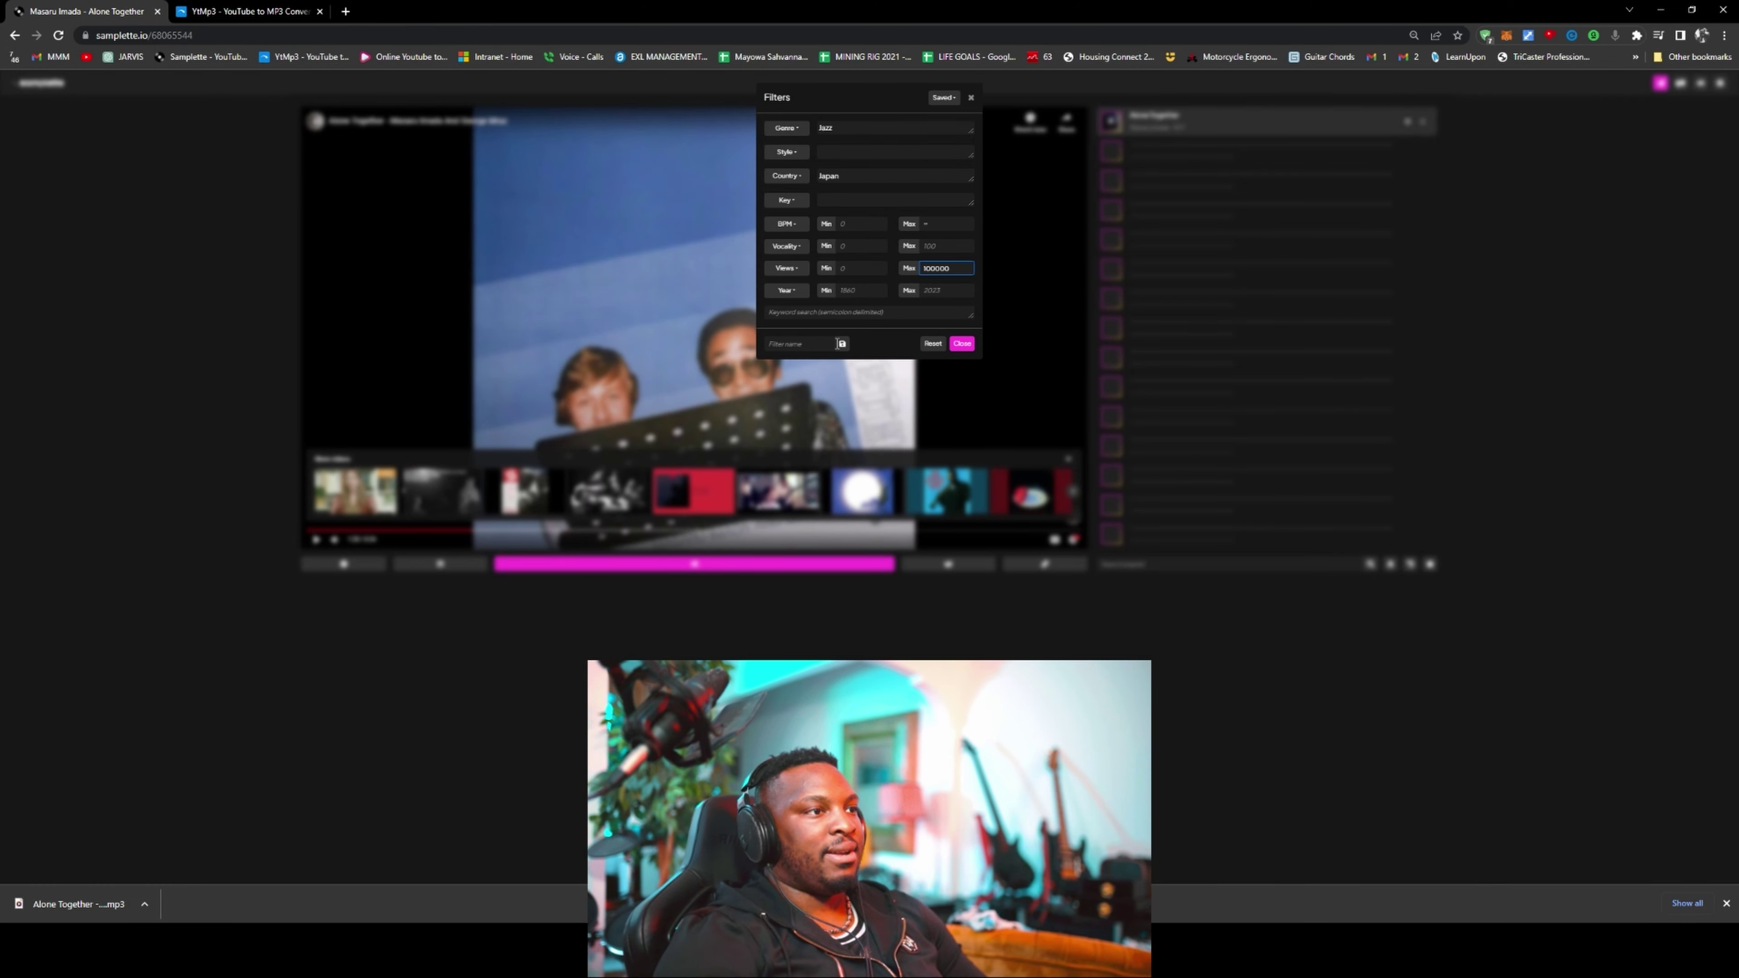
click(916, 339)
click(966, 343)
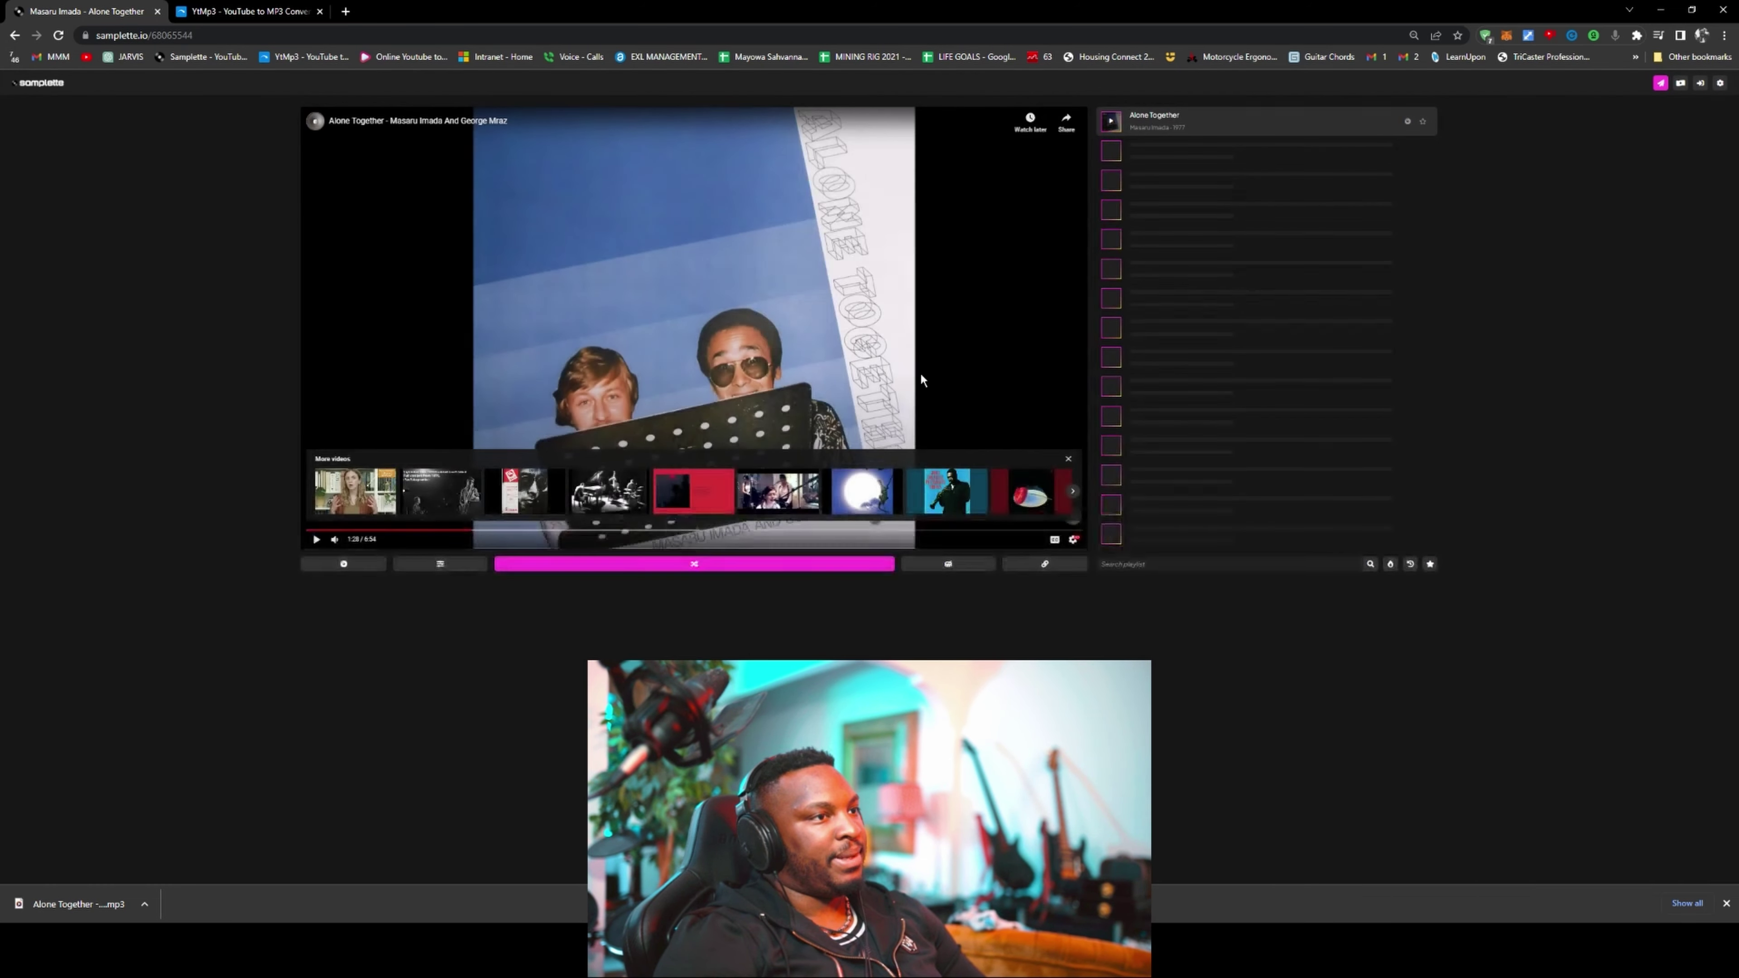
Load a random track matching the filters, preview it up to around 1:00, and pause playback
click(697, 565)
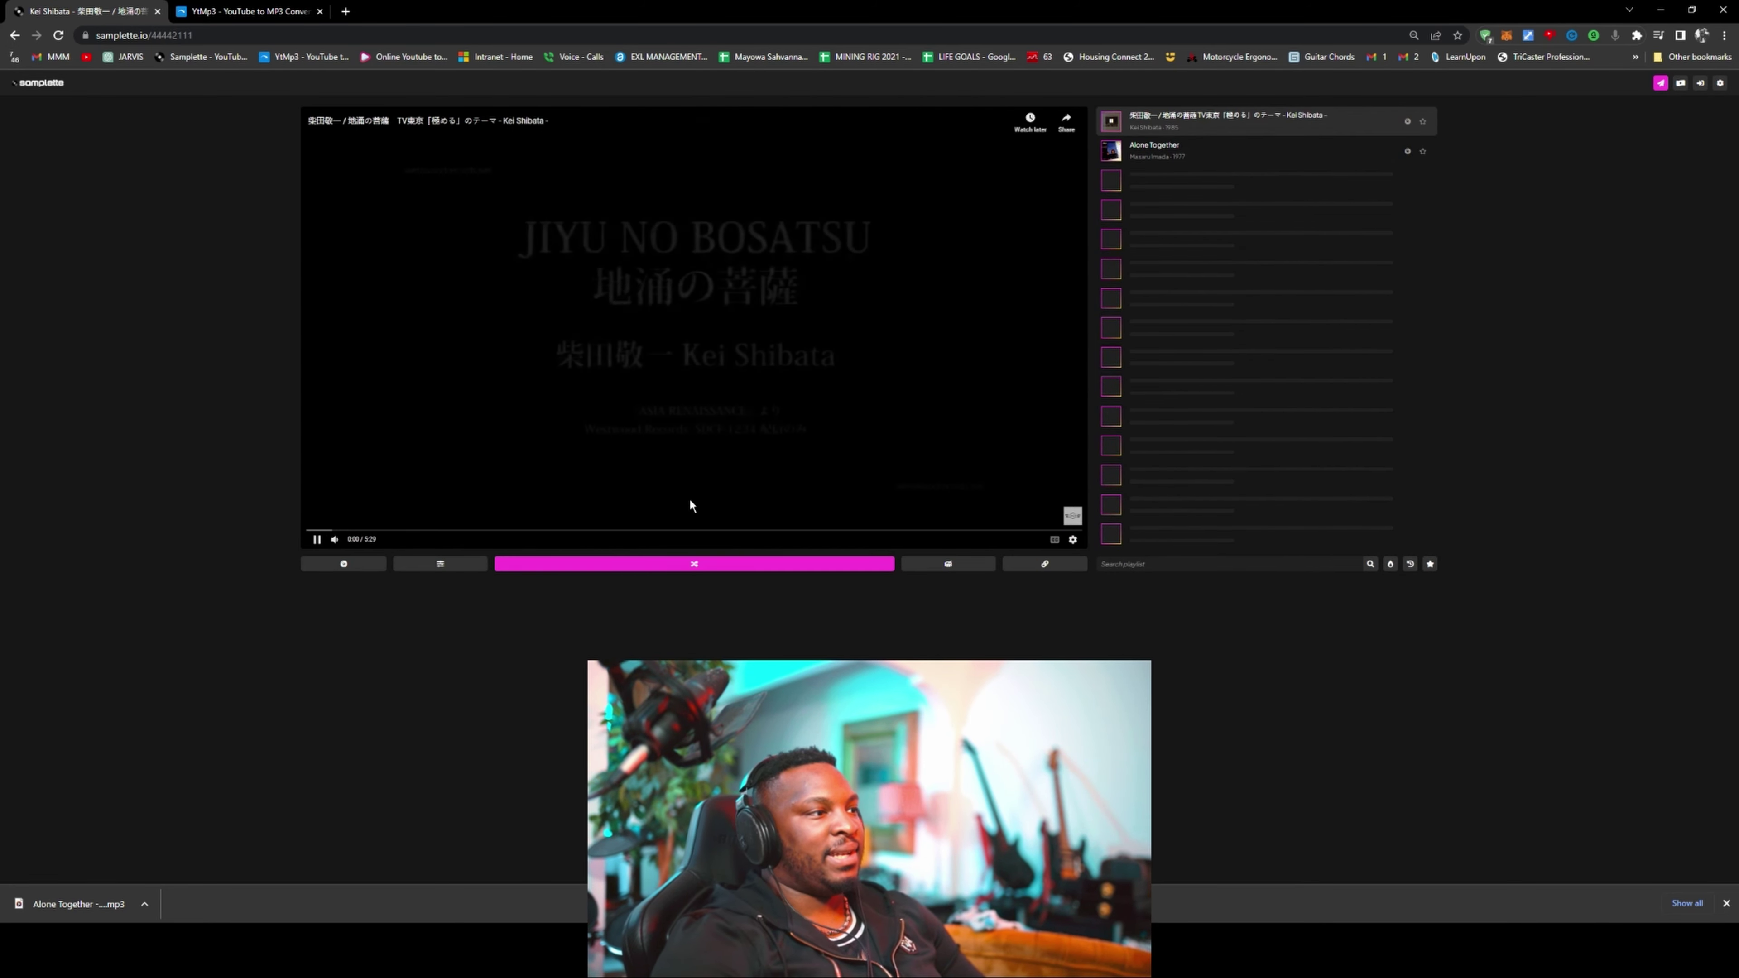
click(360, 530)
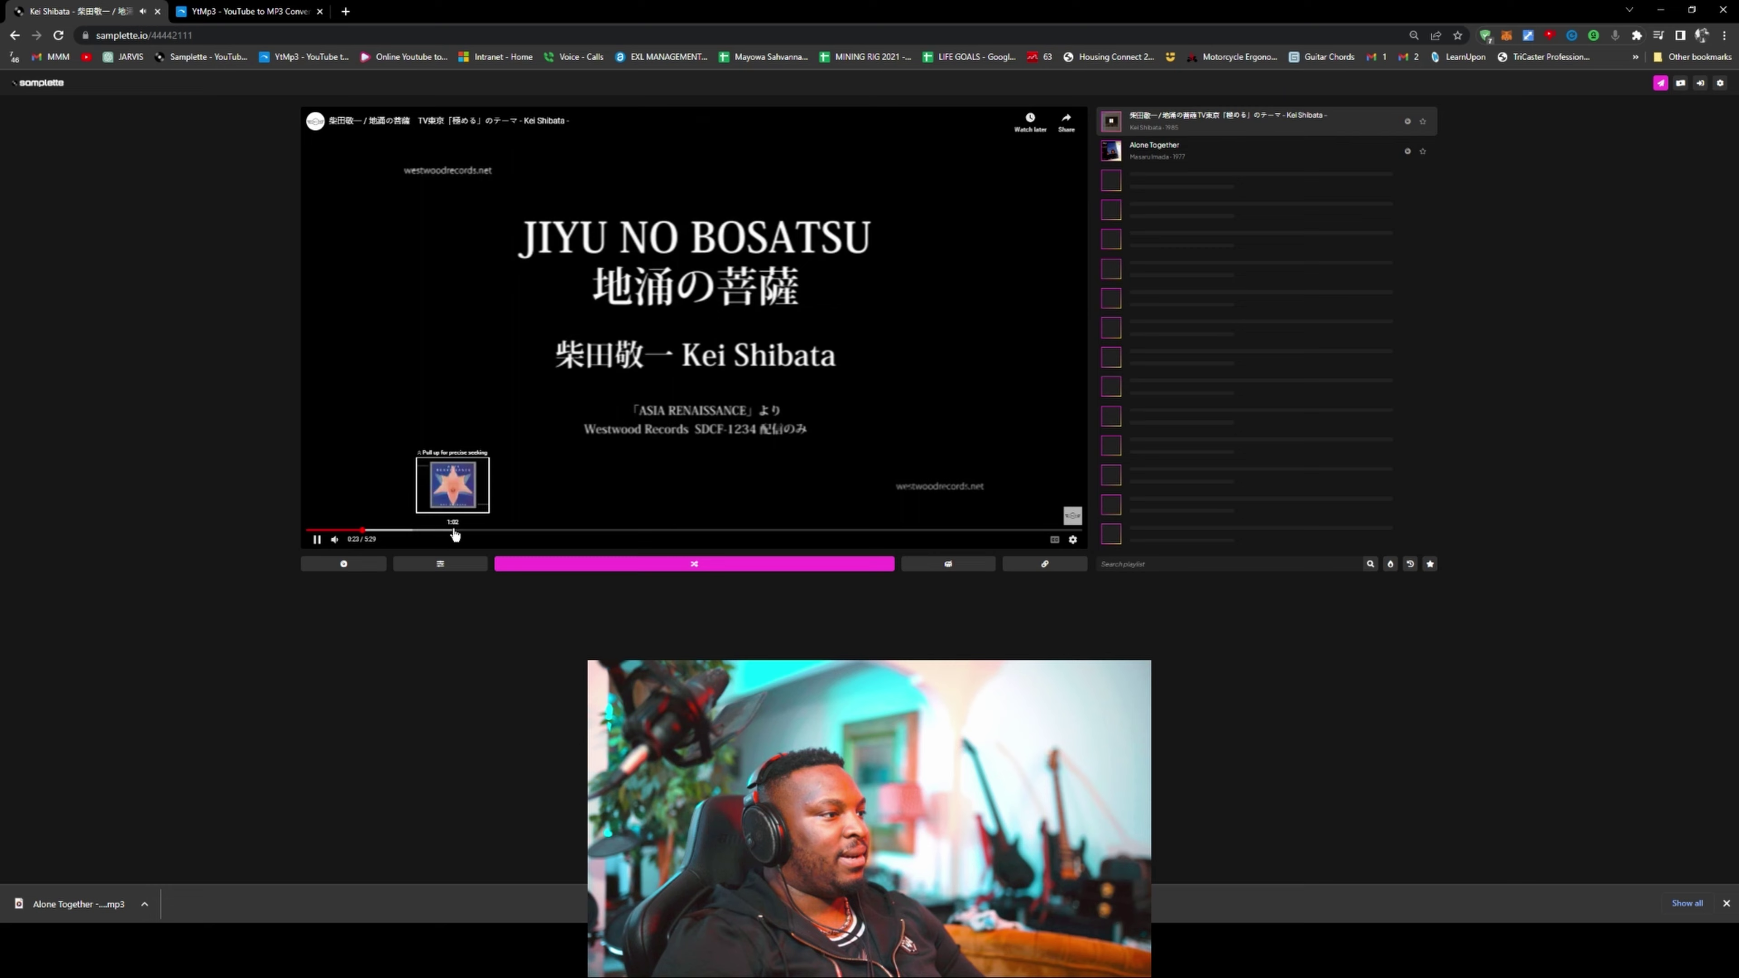
click(451, 525)
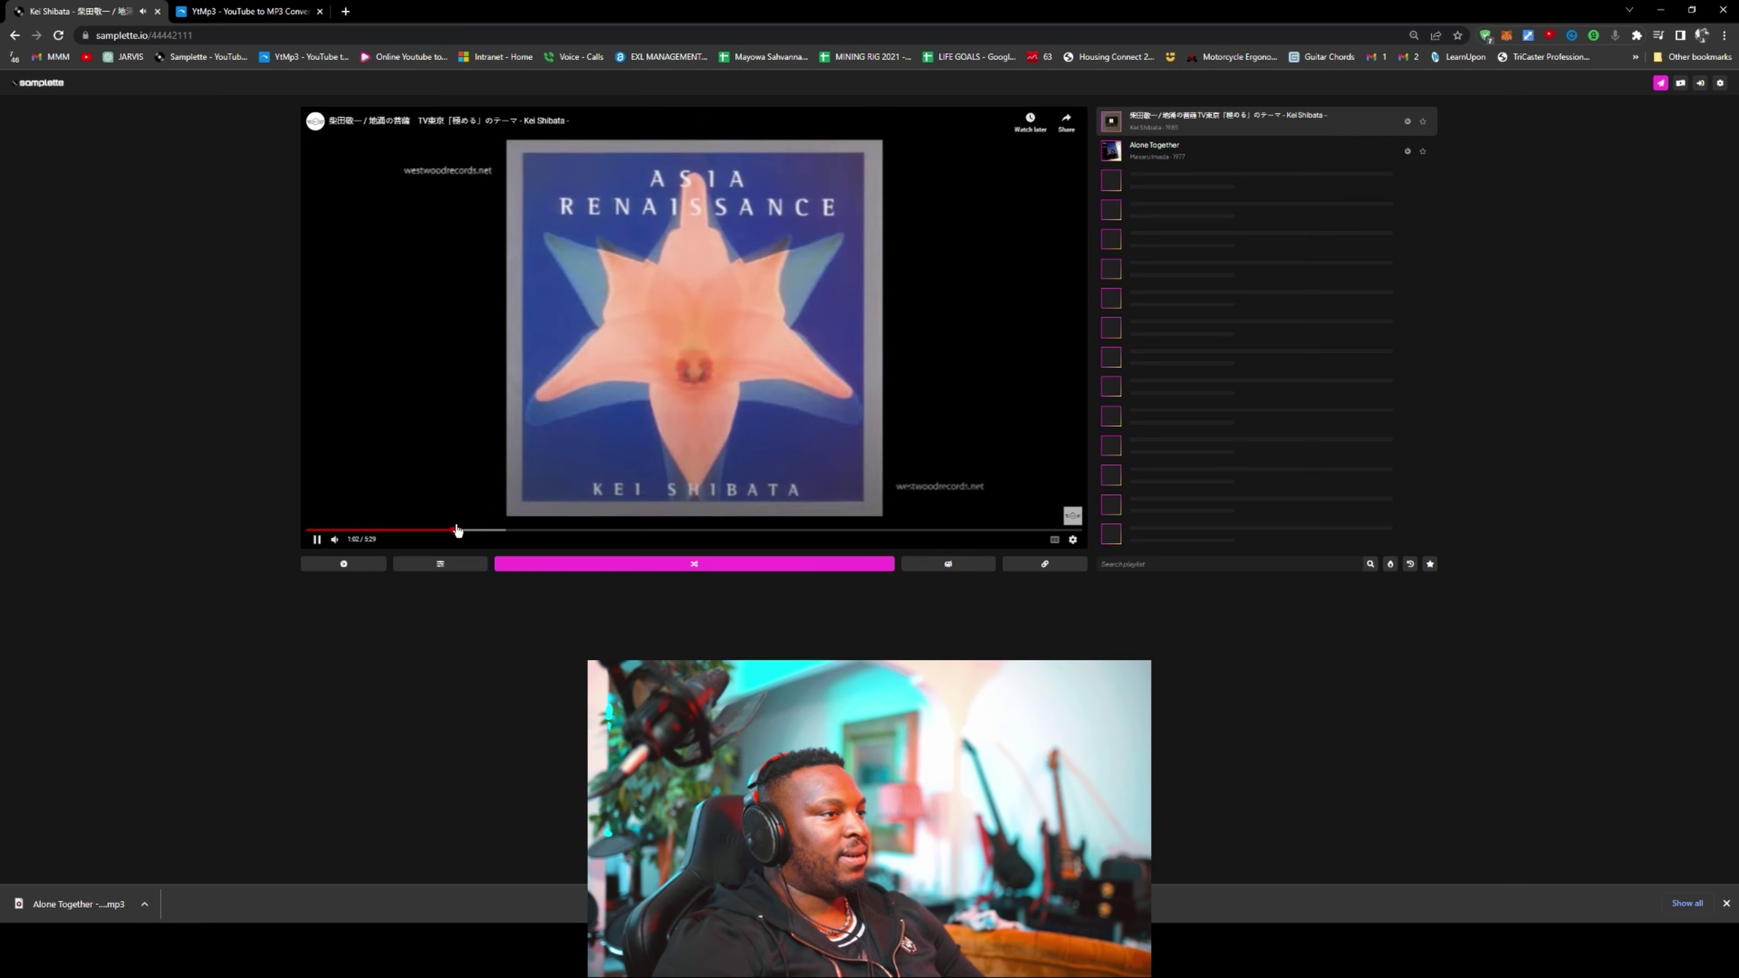
click(598, 405)
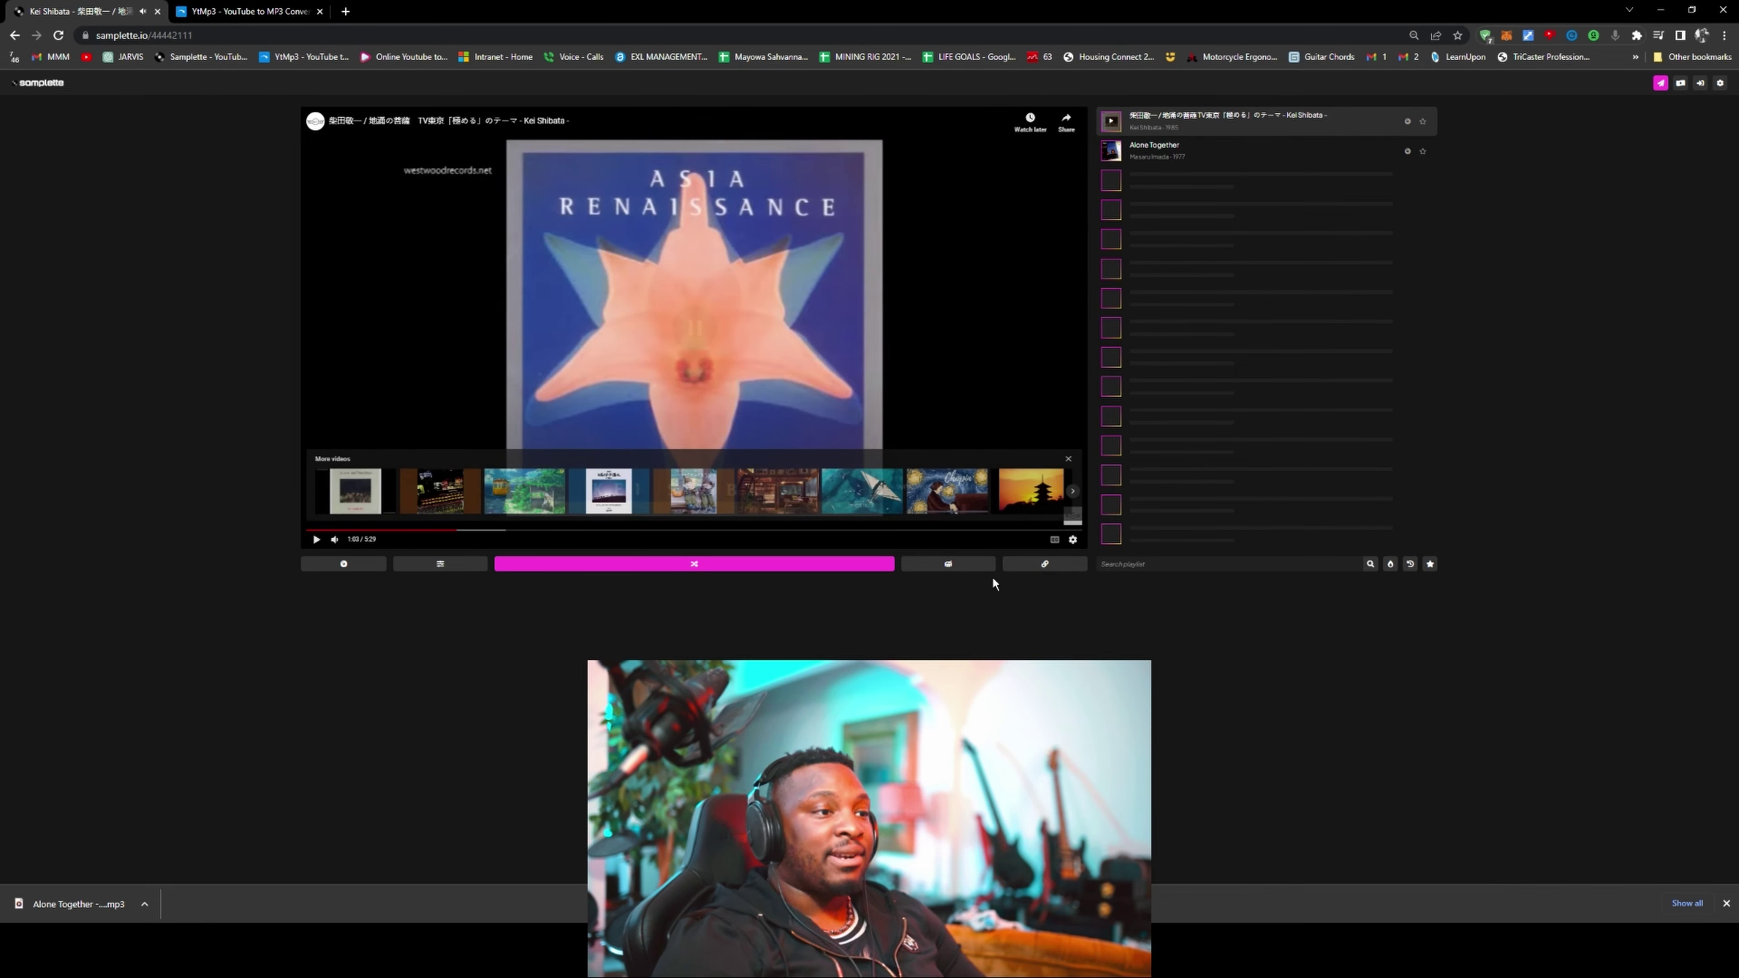
click(274, 20)
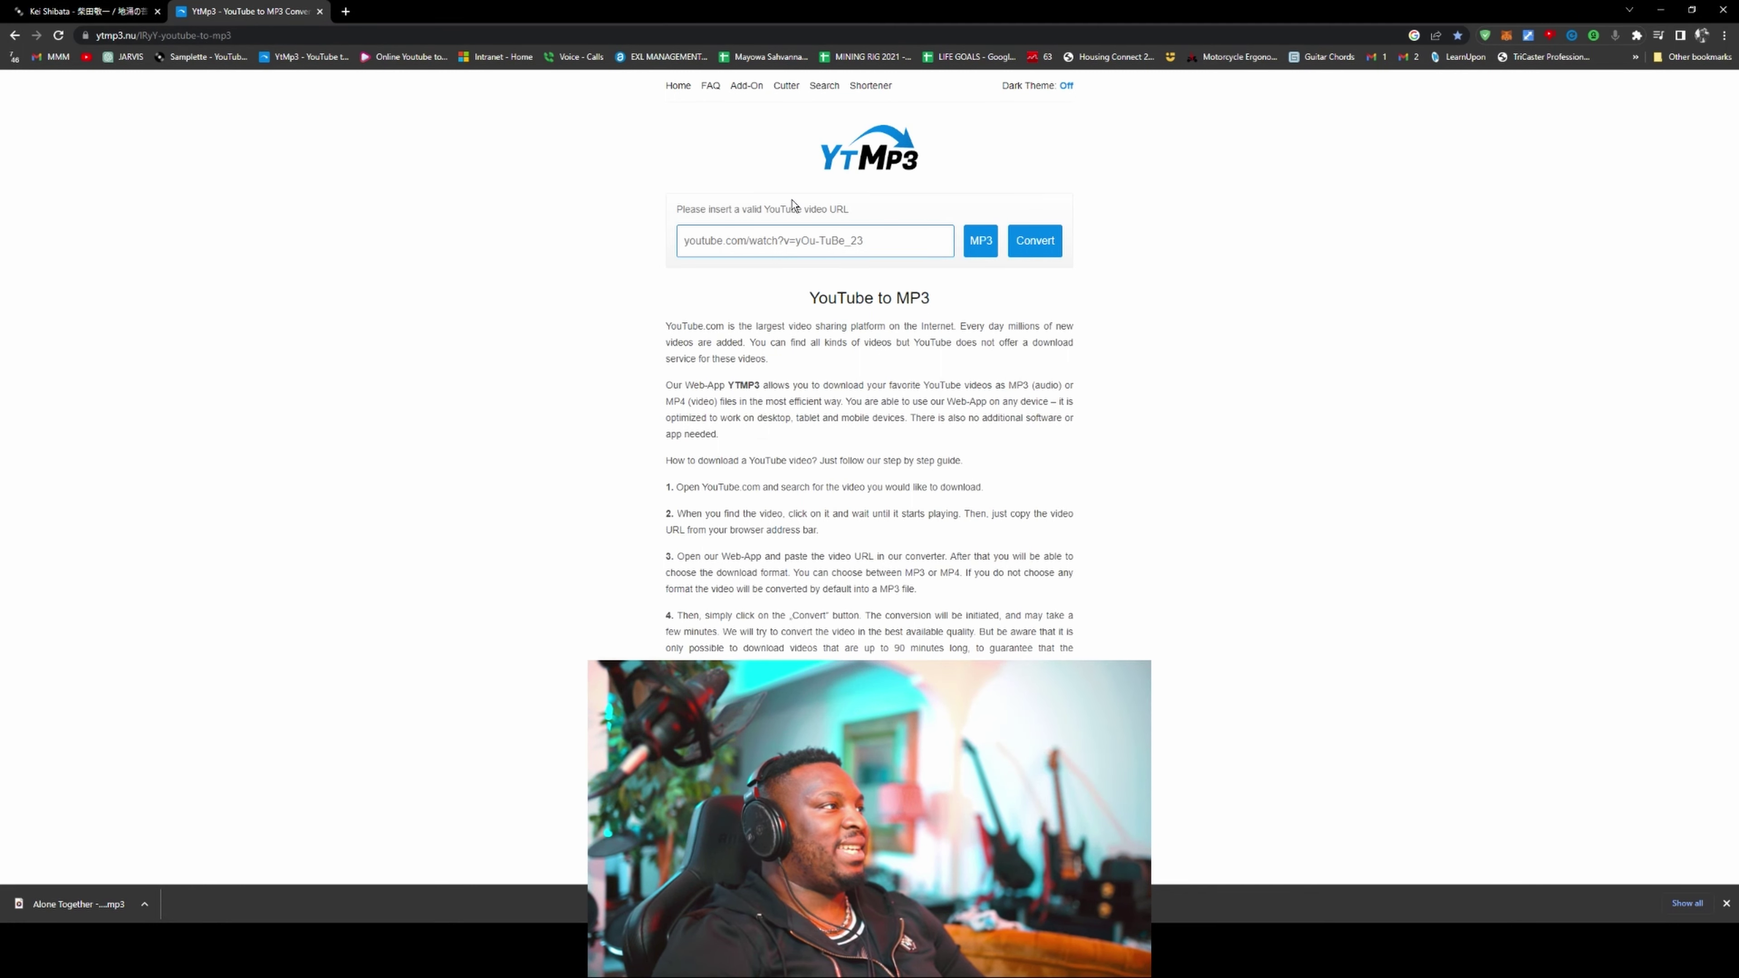
text(https://www.youtube.com/watch?v=YFEjUn4sER0)
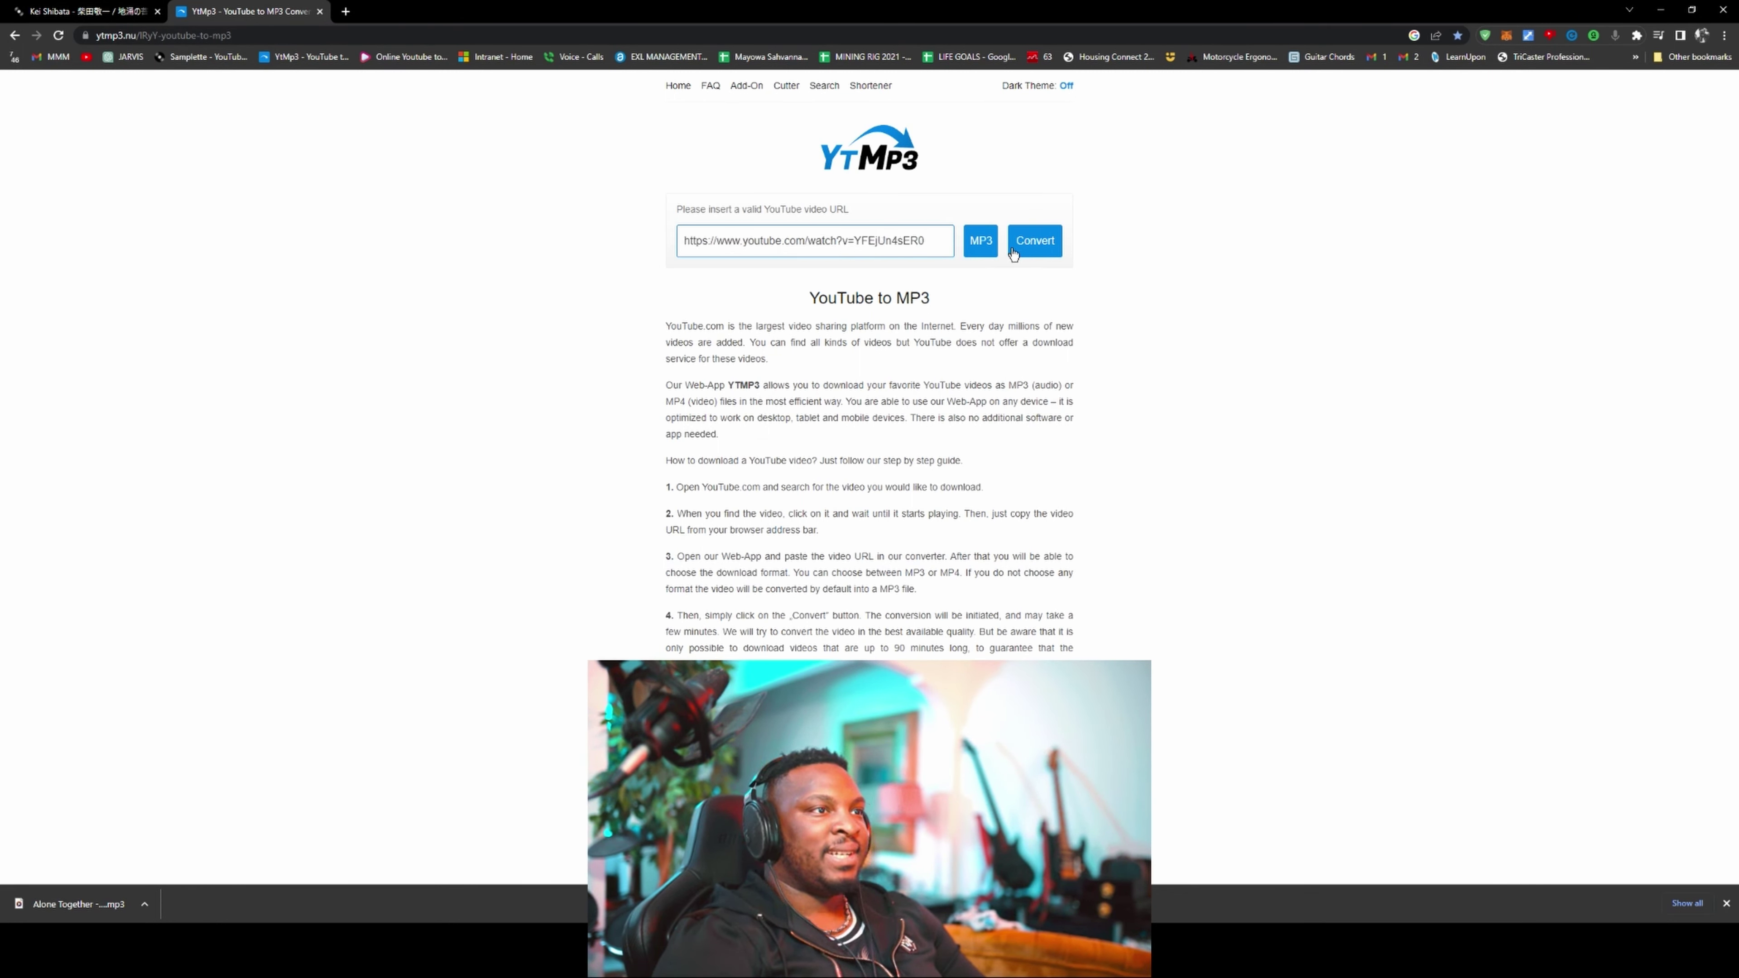
click(1035, 243)
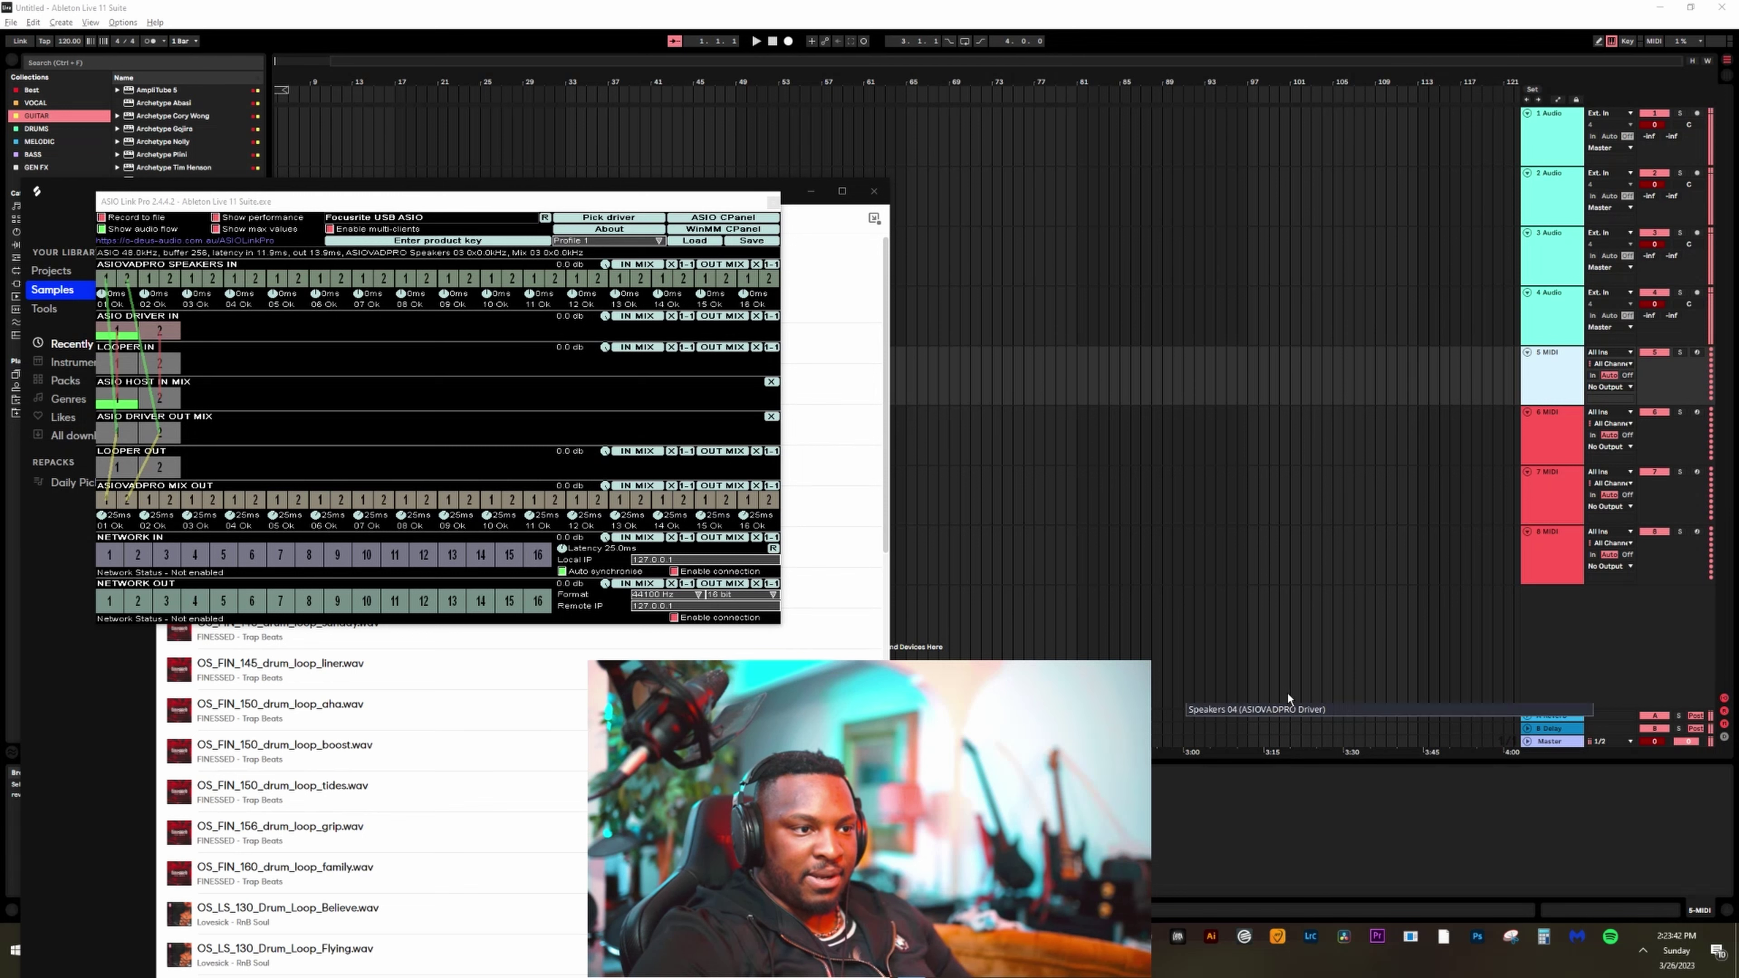
Close the ASIO Link Pro window and bring the empty Ableton Live set to the front
click(1261, 766)
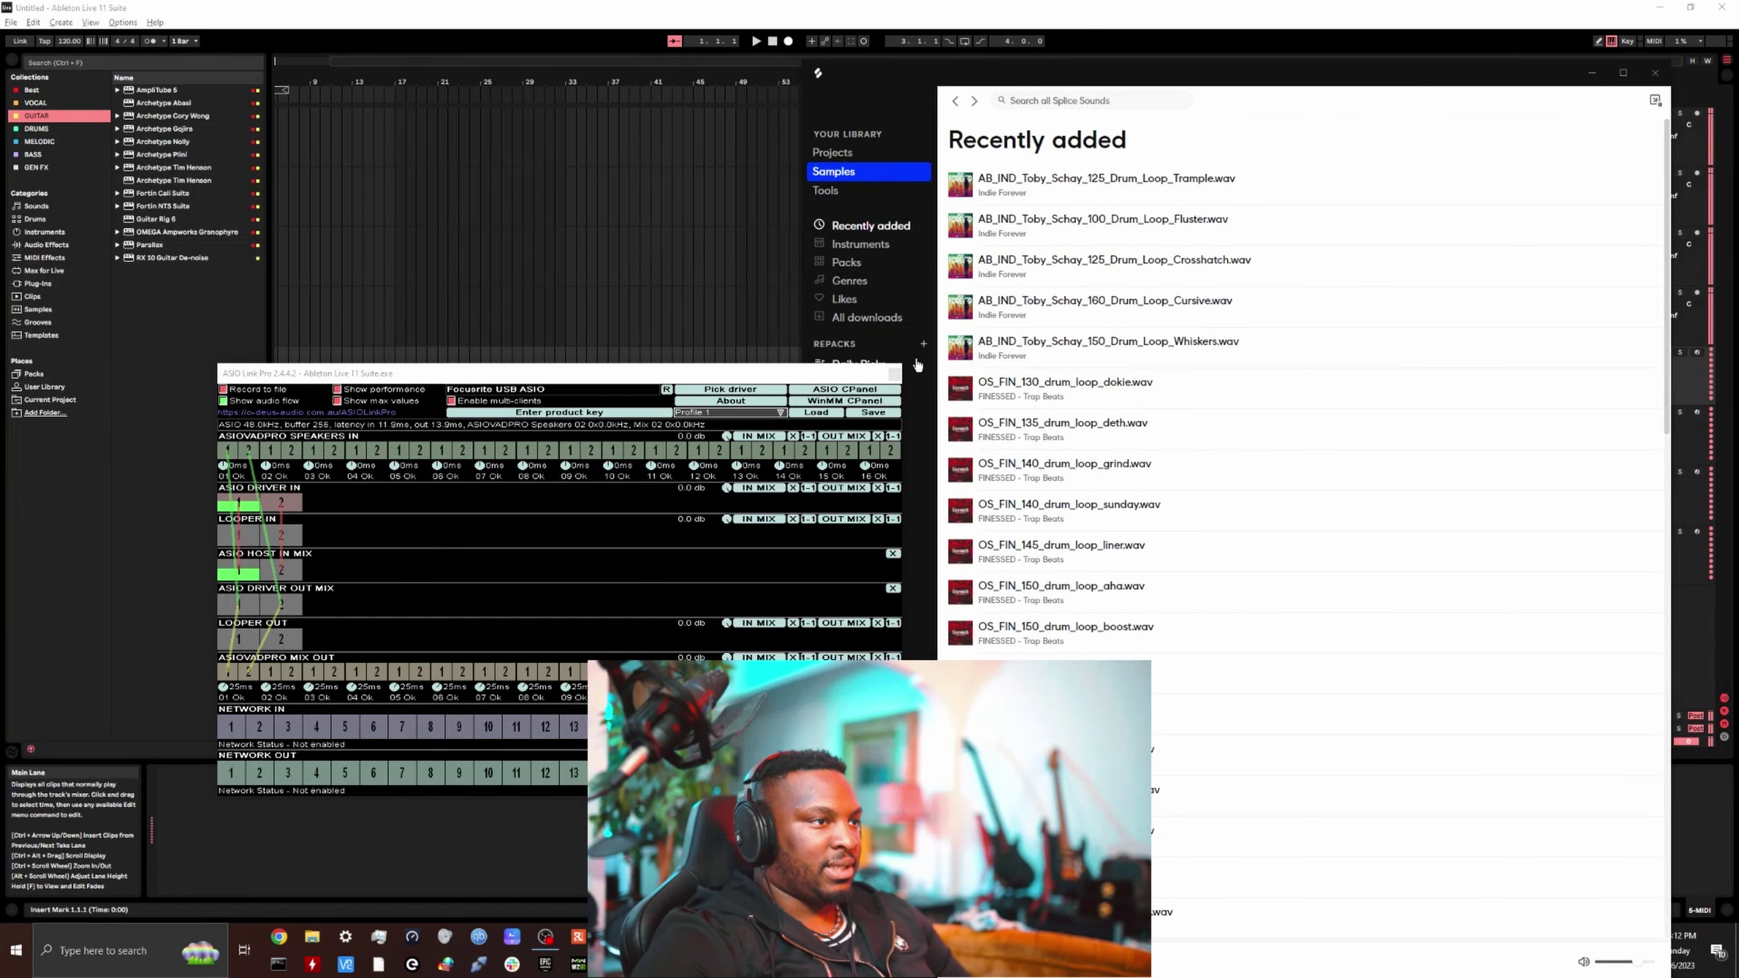
click(895, 377)
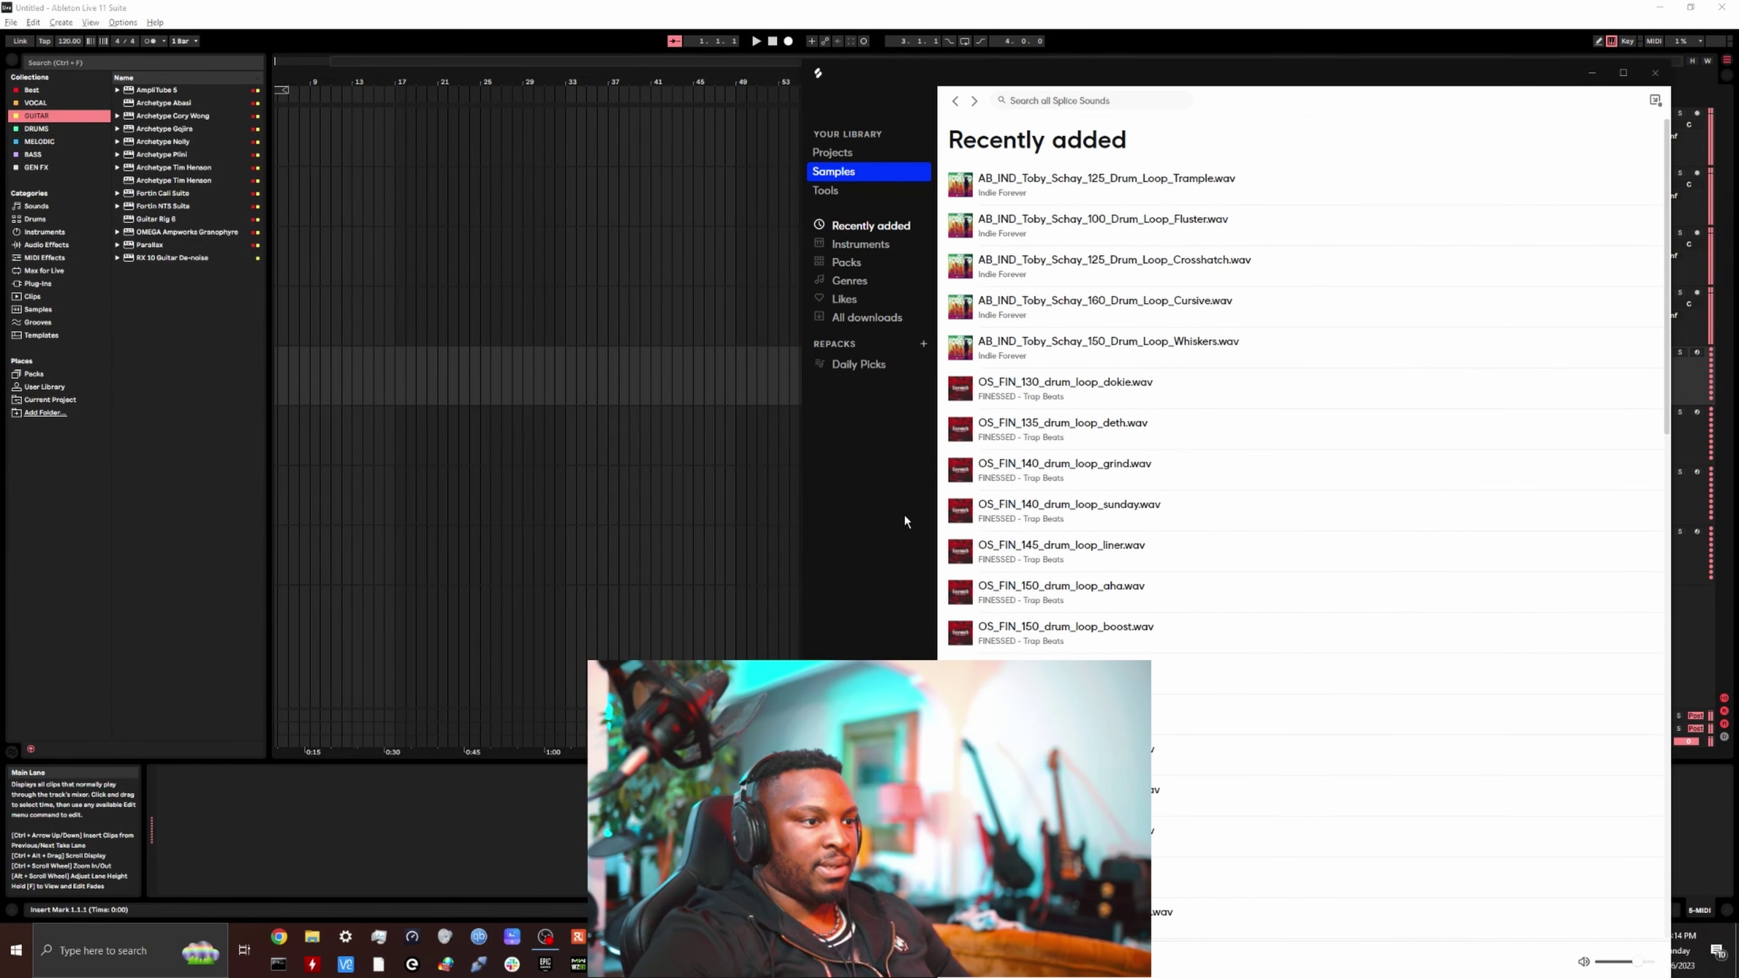
click(657, 532)
Delete the four audio tracks from the Ableton Live set, keeping only the MIDI tracks
click(1568, 388)
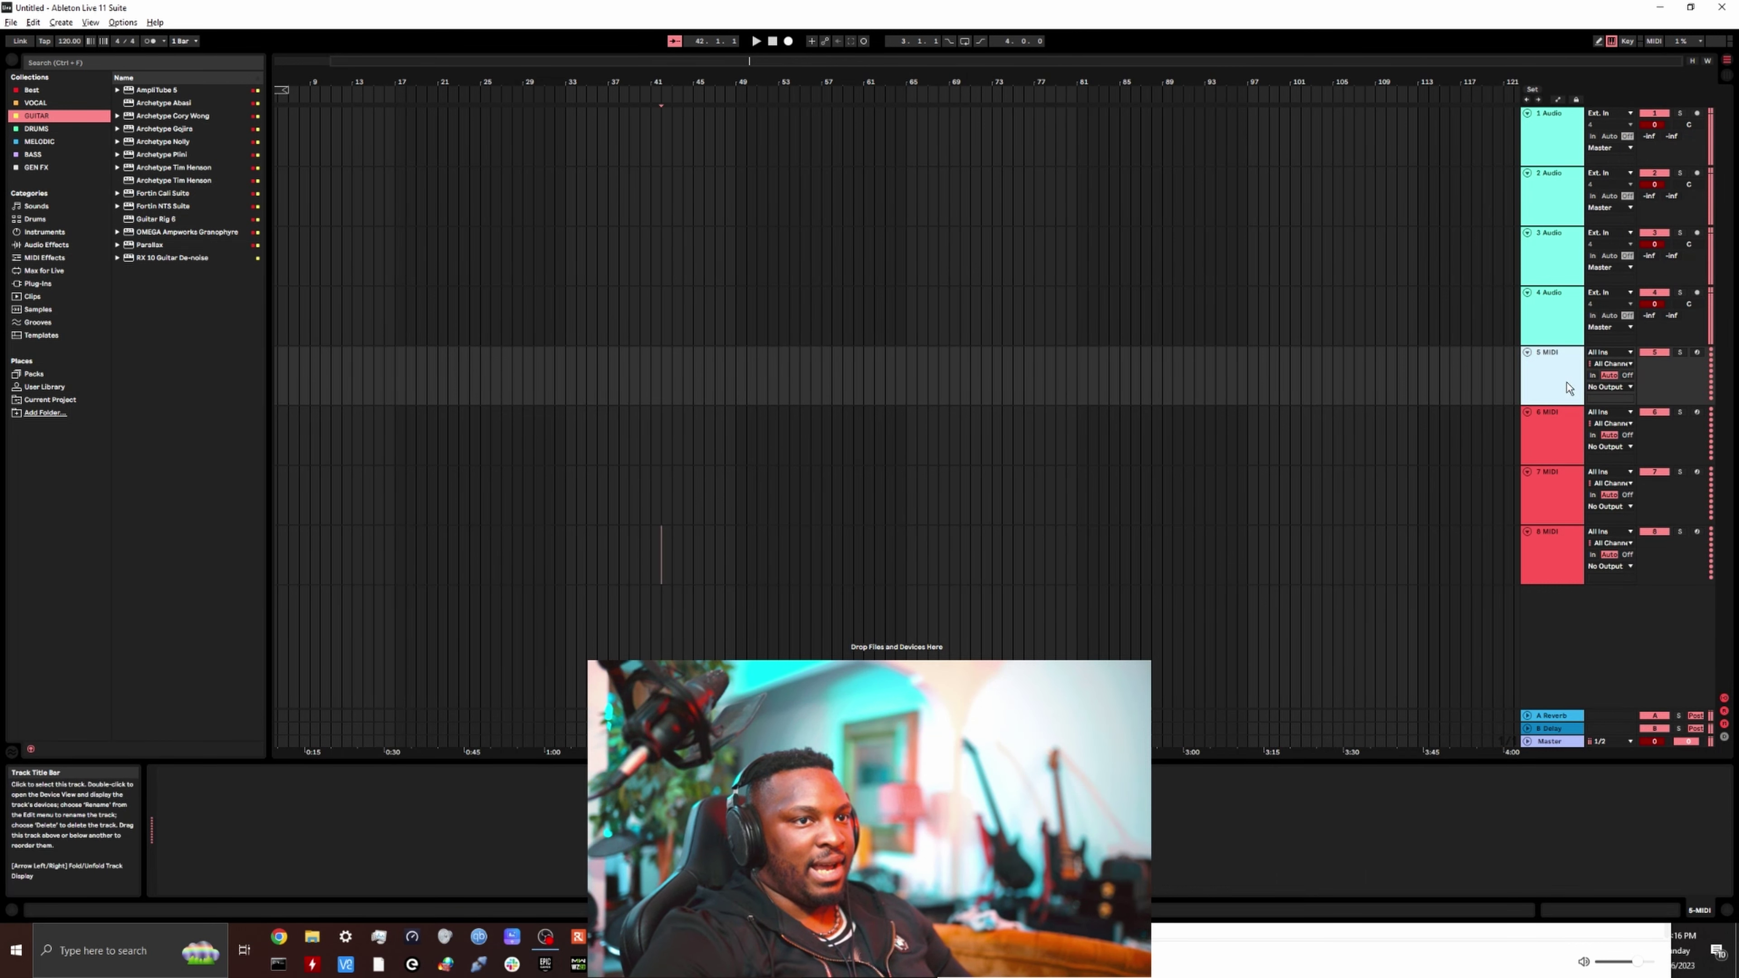
click(1561, 312)
shift+click(1550, 136)
key(Delete)
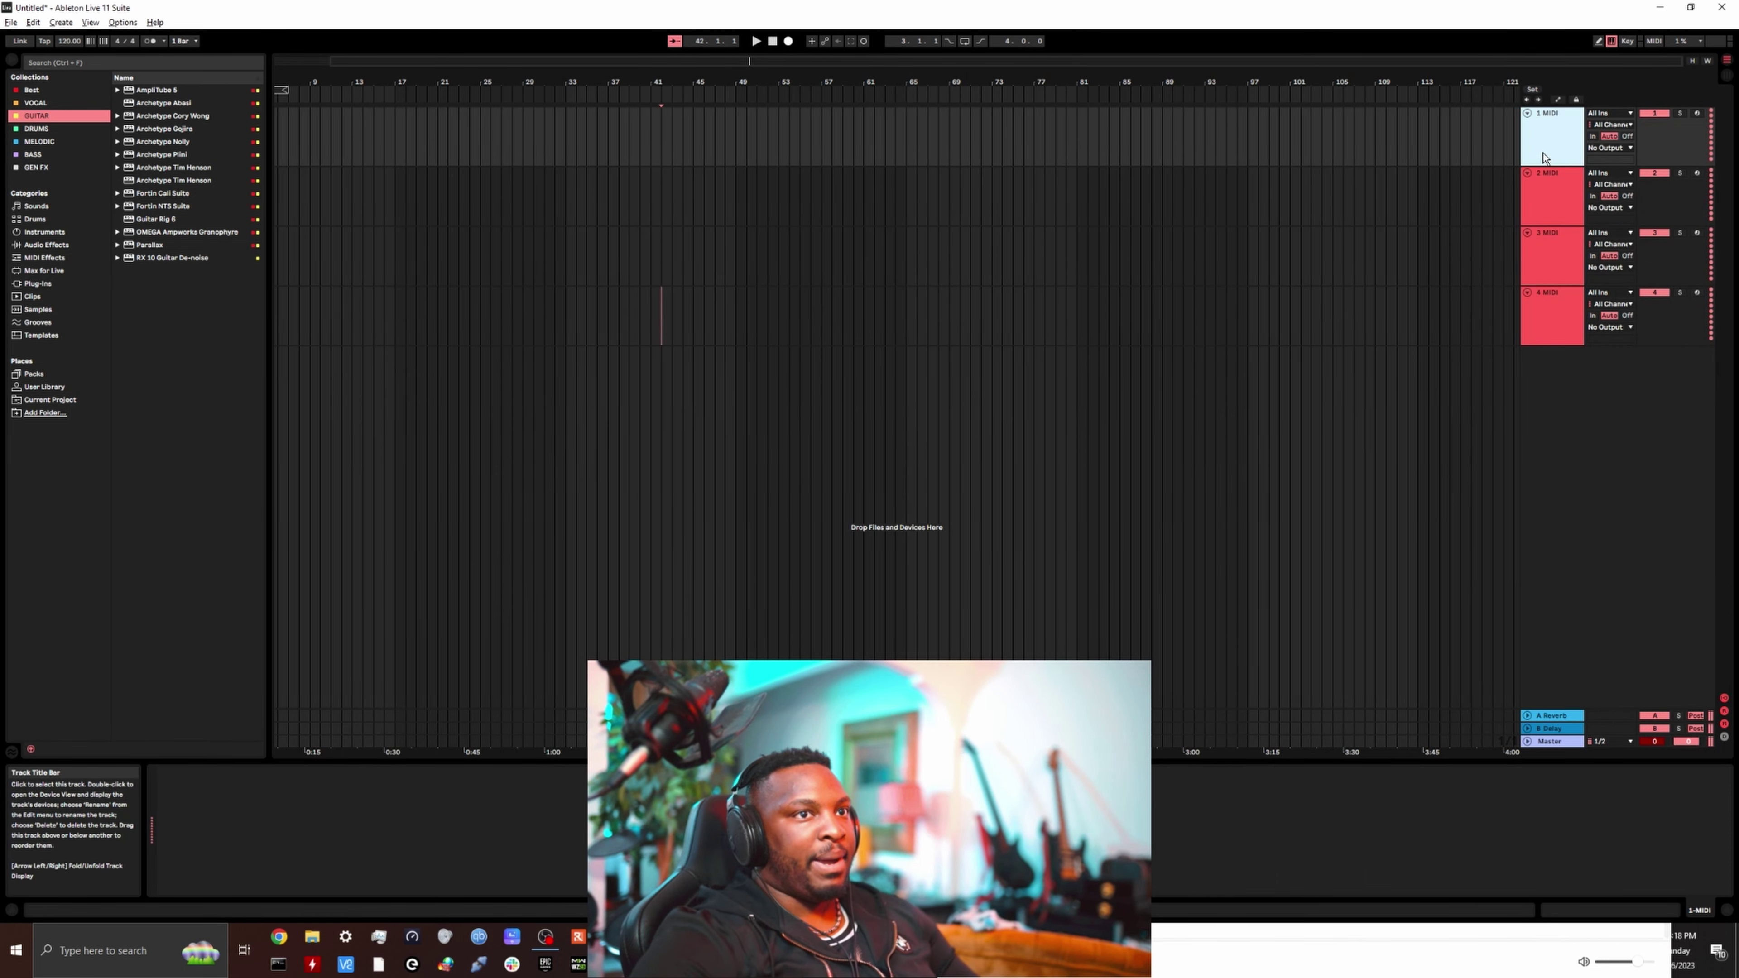
Load Serato Sample from the Best collection onto the first MIDI track and move its window over the arrangement
click(36, 167)
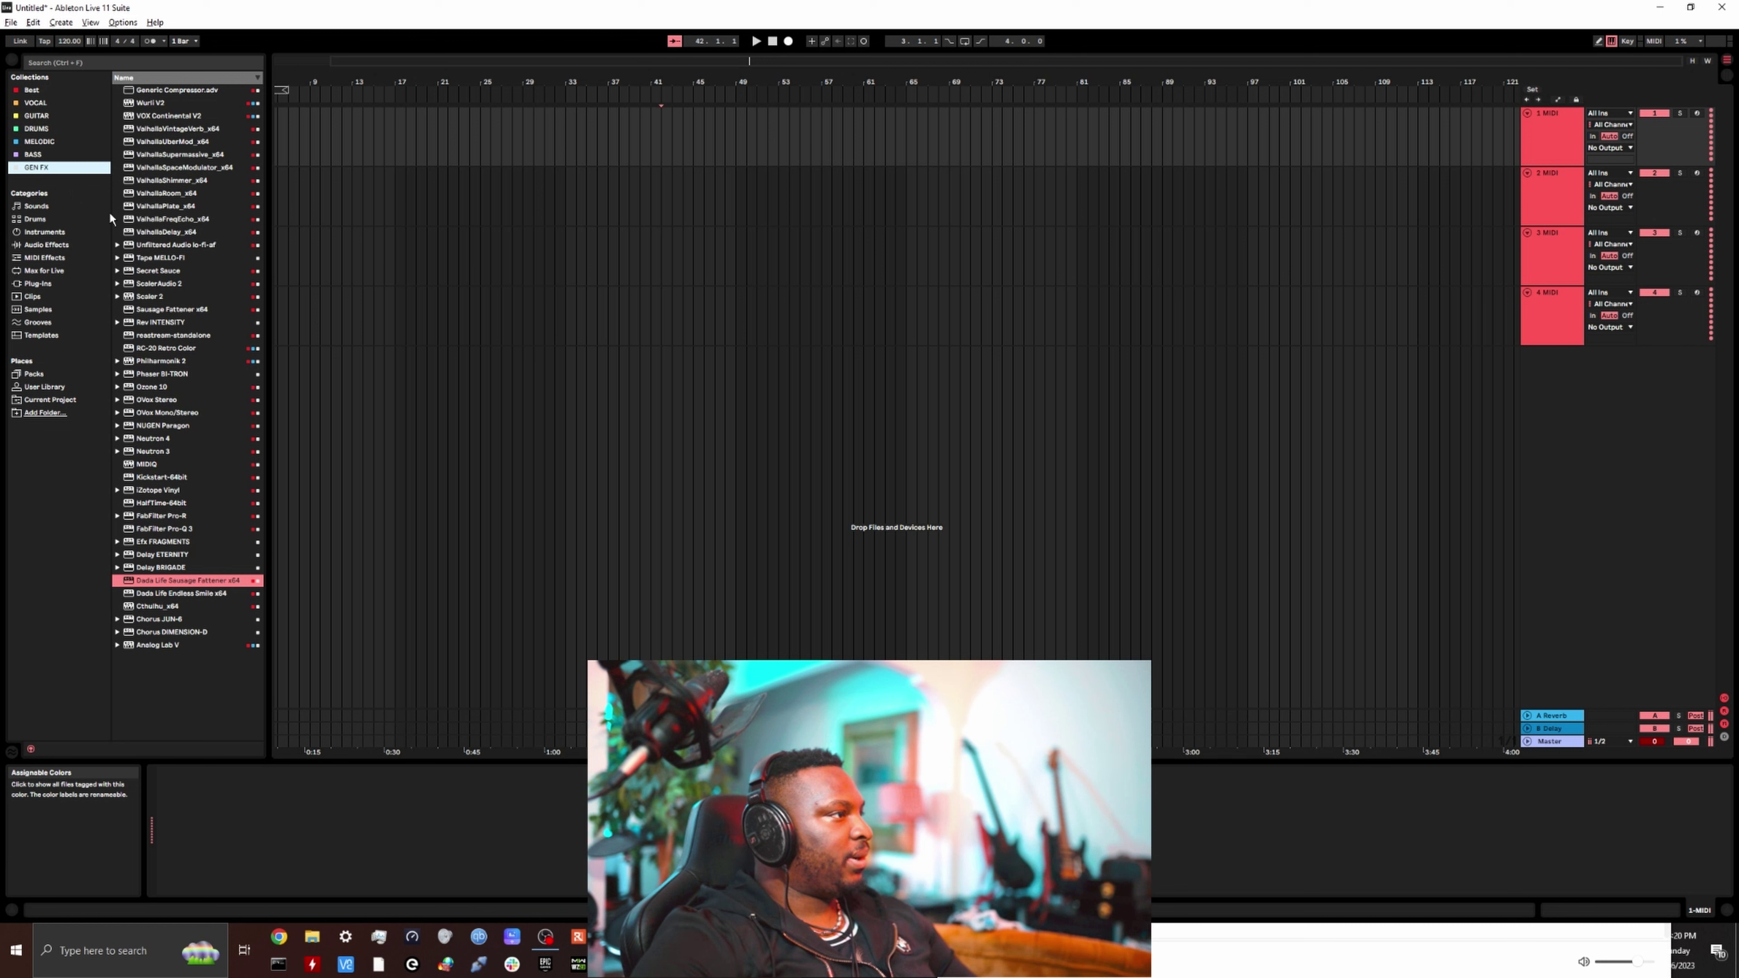
click(32, 90)
scroll(185, 507, down, 15)
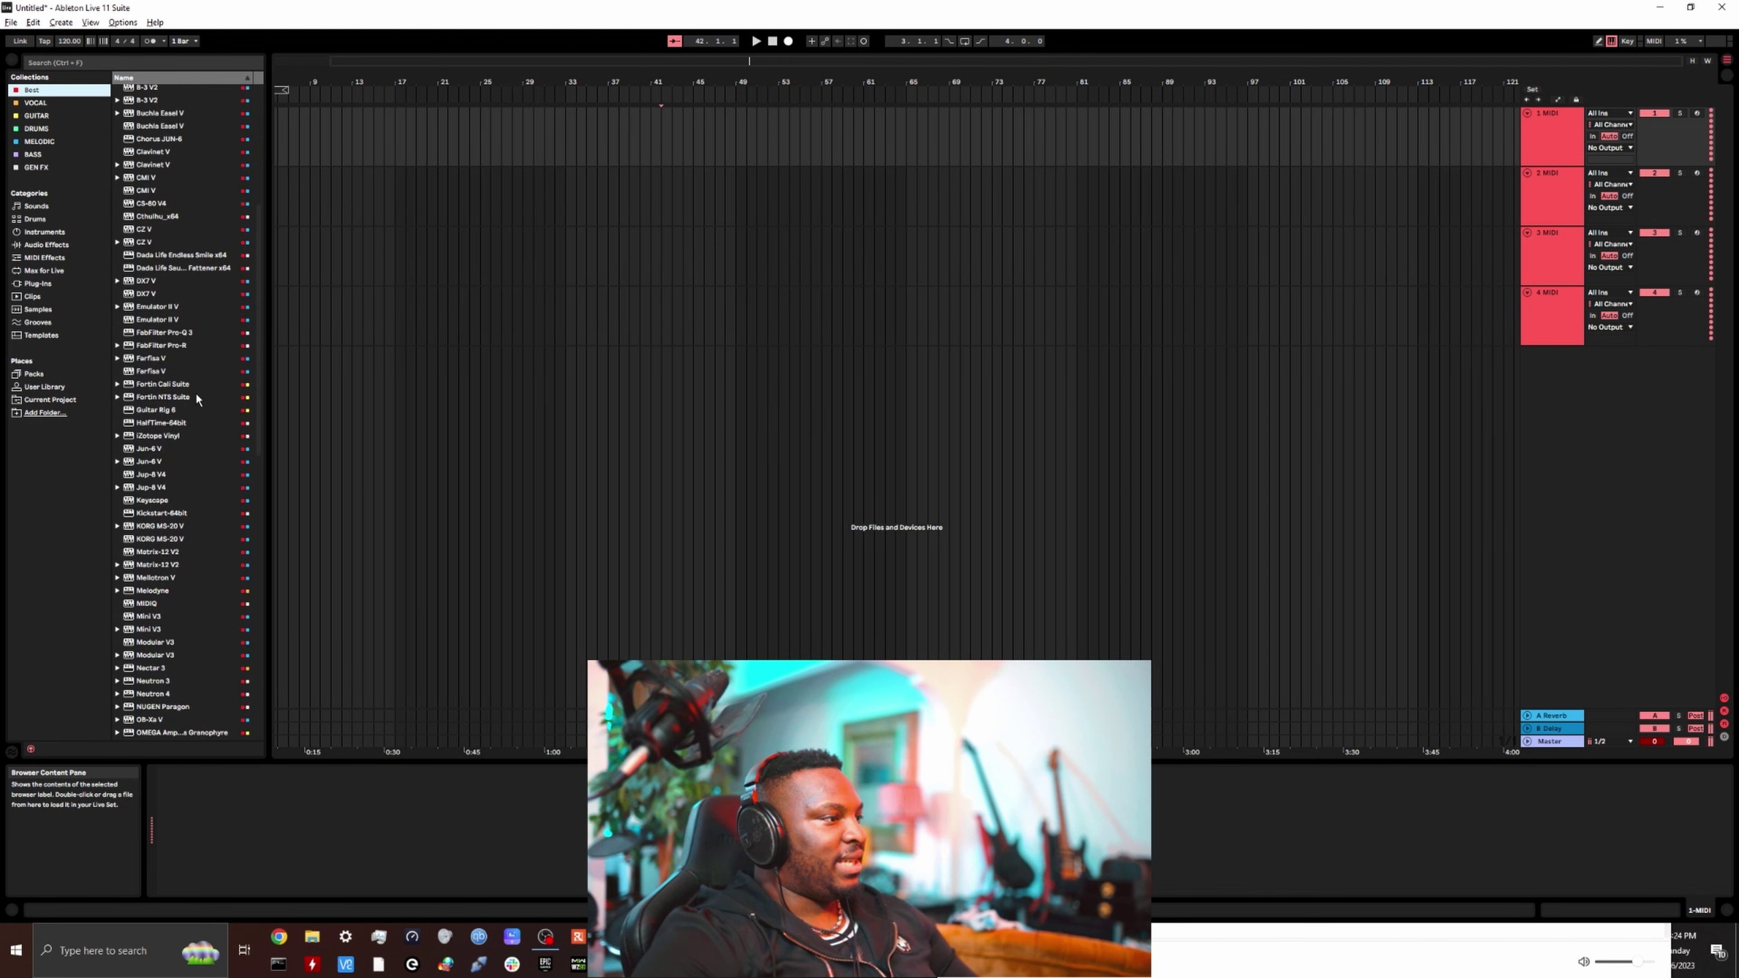
scroll(184, 507, down, 10)
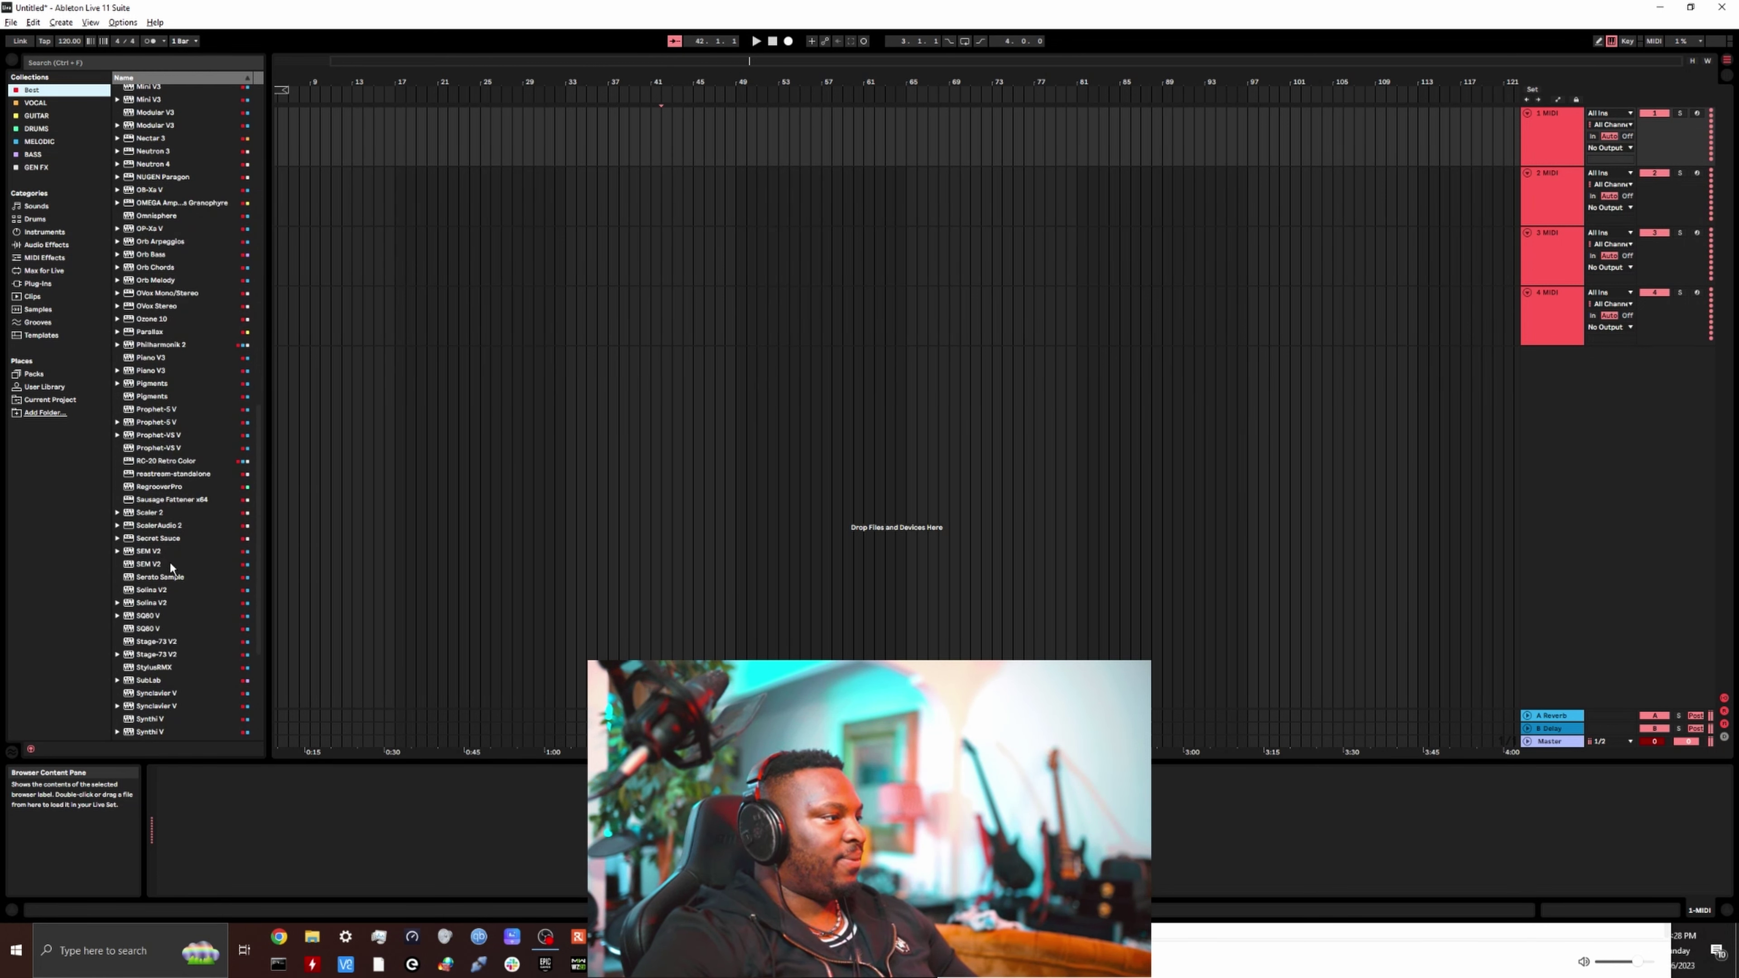
click(167, 579)
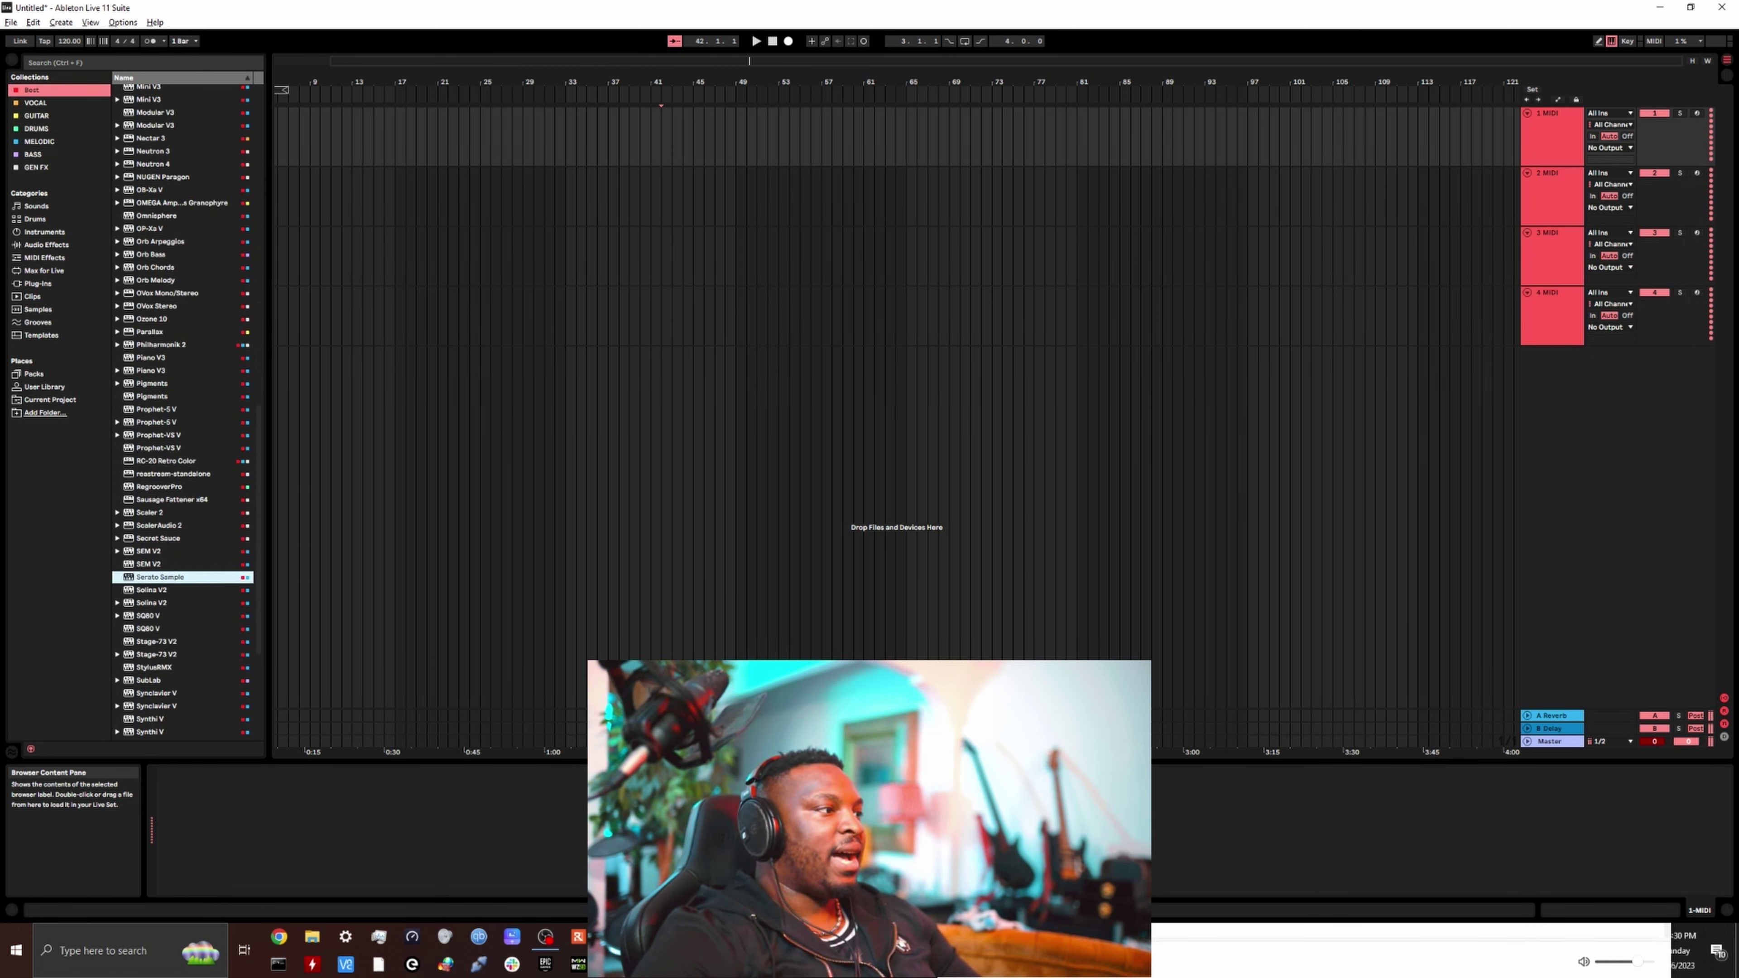
key(Return)
drag(206, 66, 667, 359)
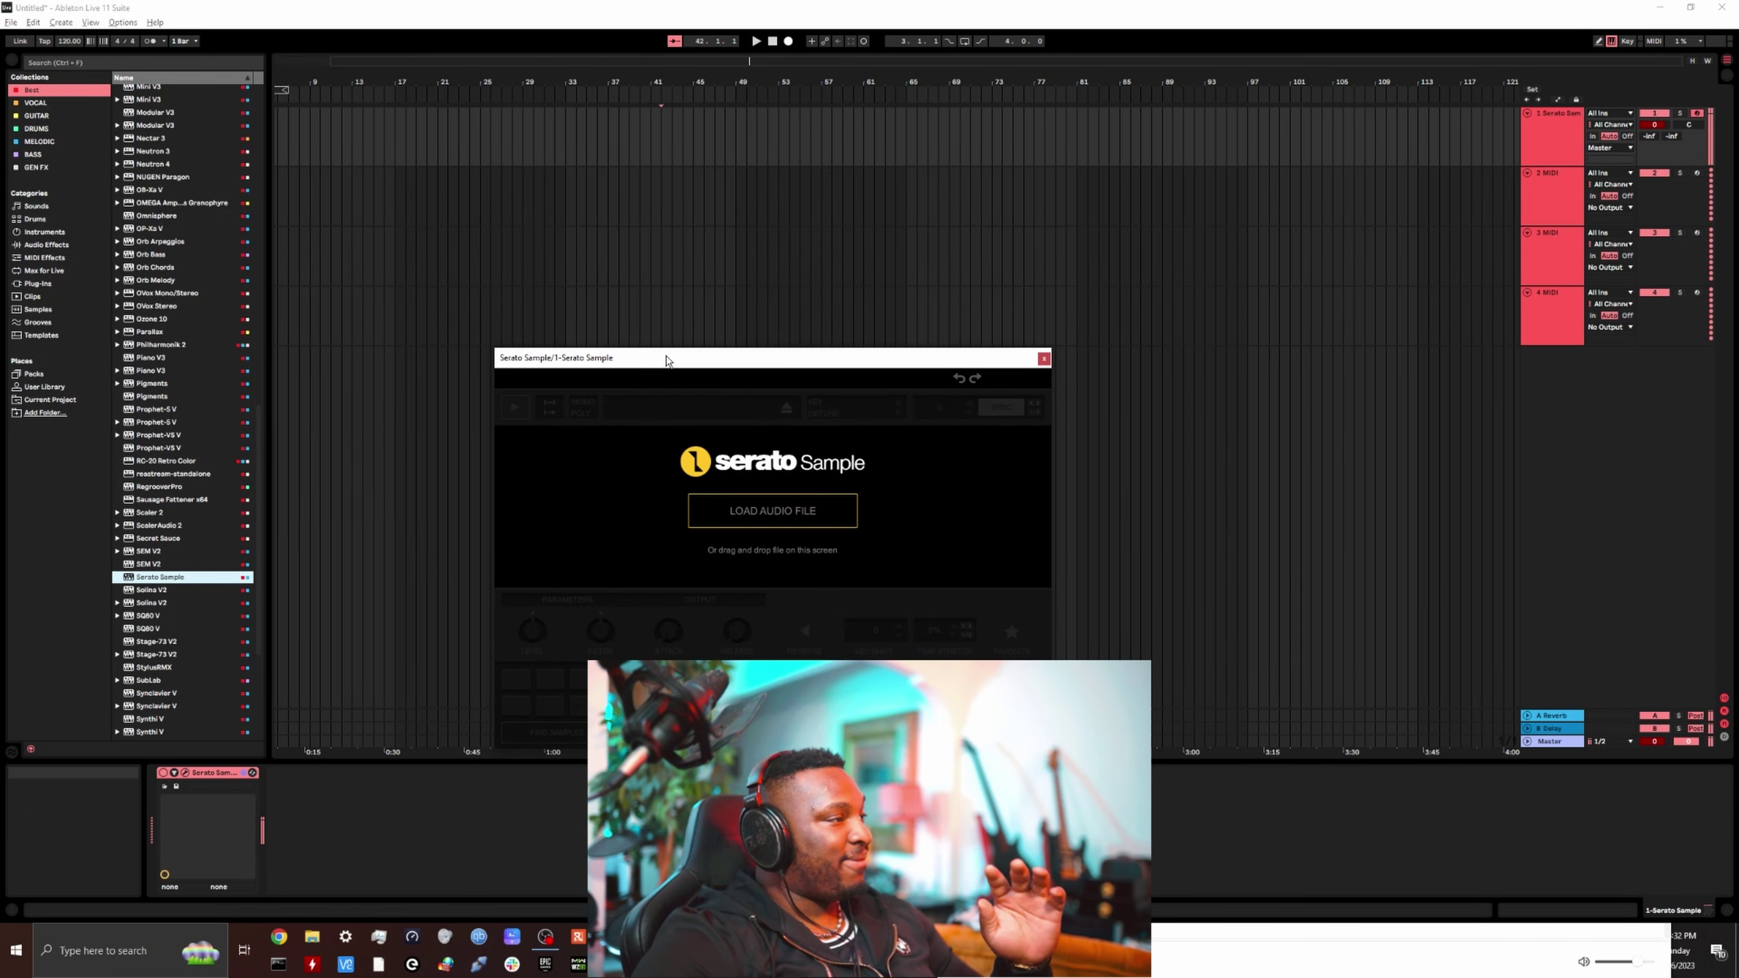
Load the downloaded Alone Together MP3 into Serato Sample and play it to preview the song
key(alt+Tab)
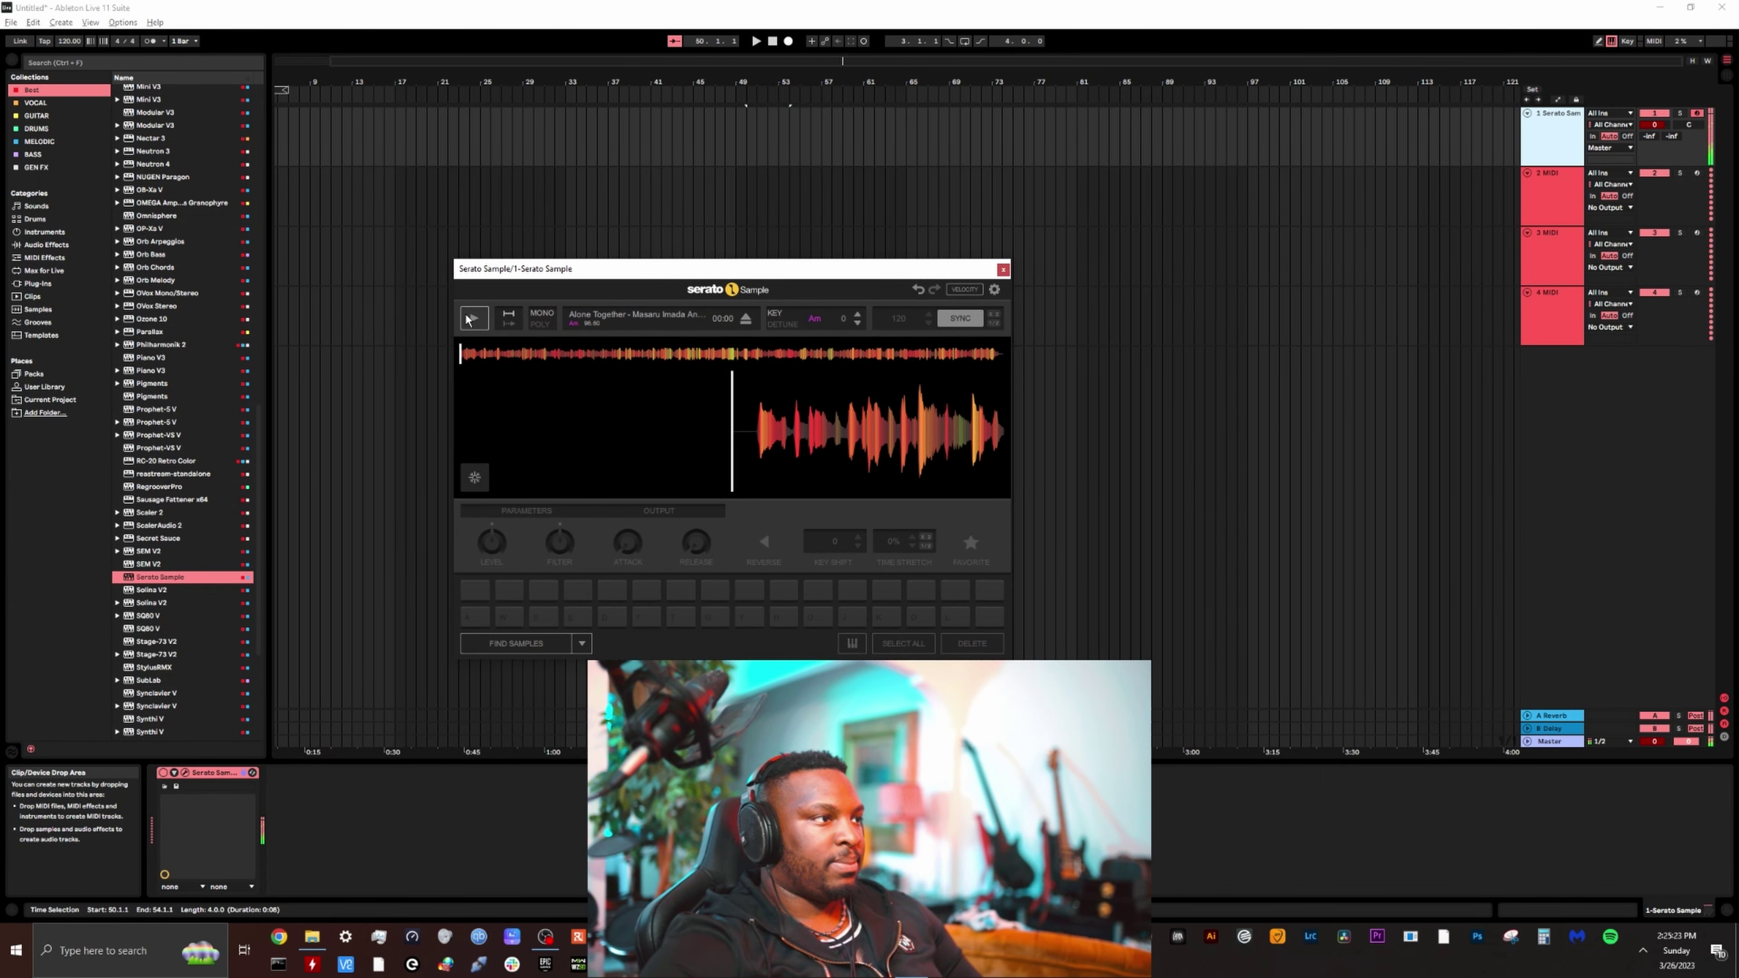
click(471, 318)
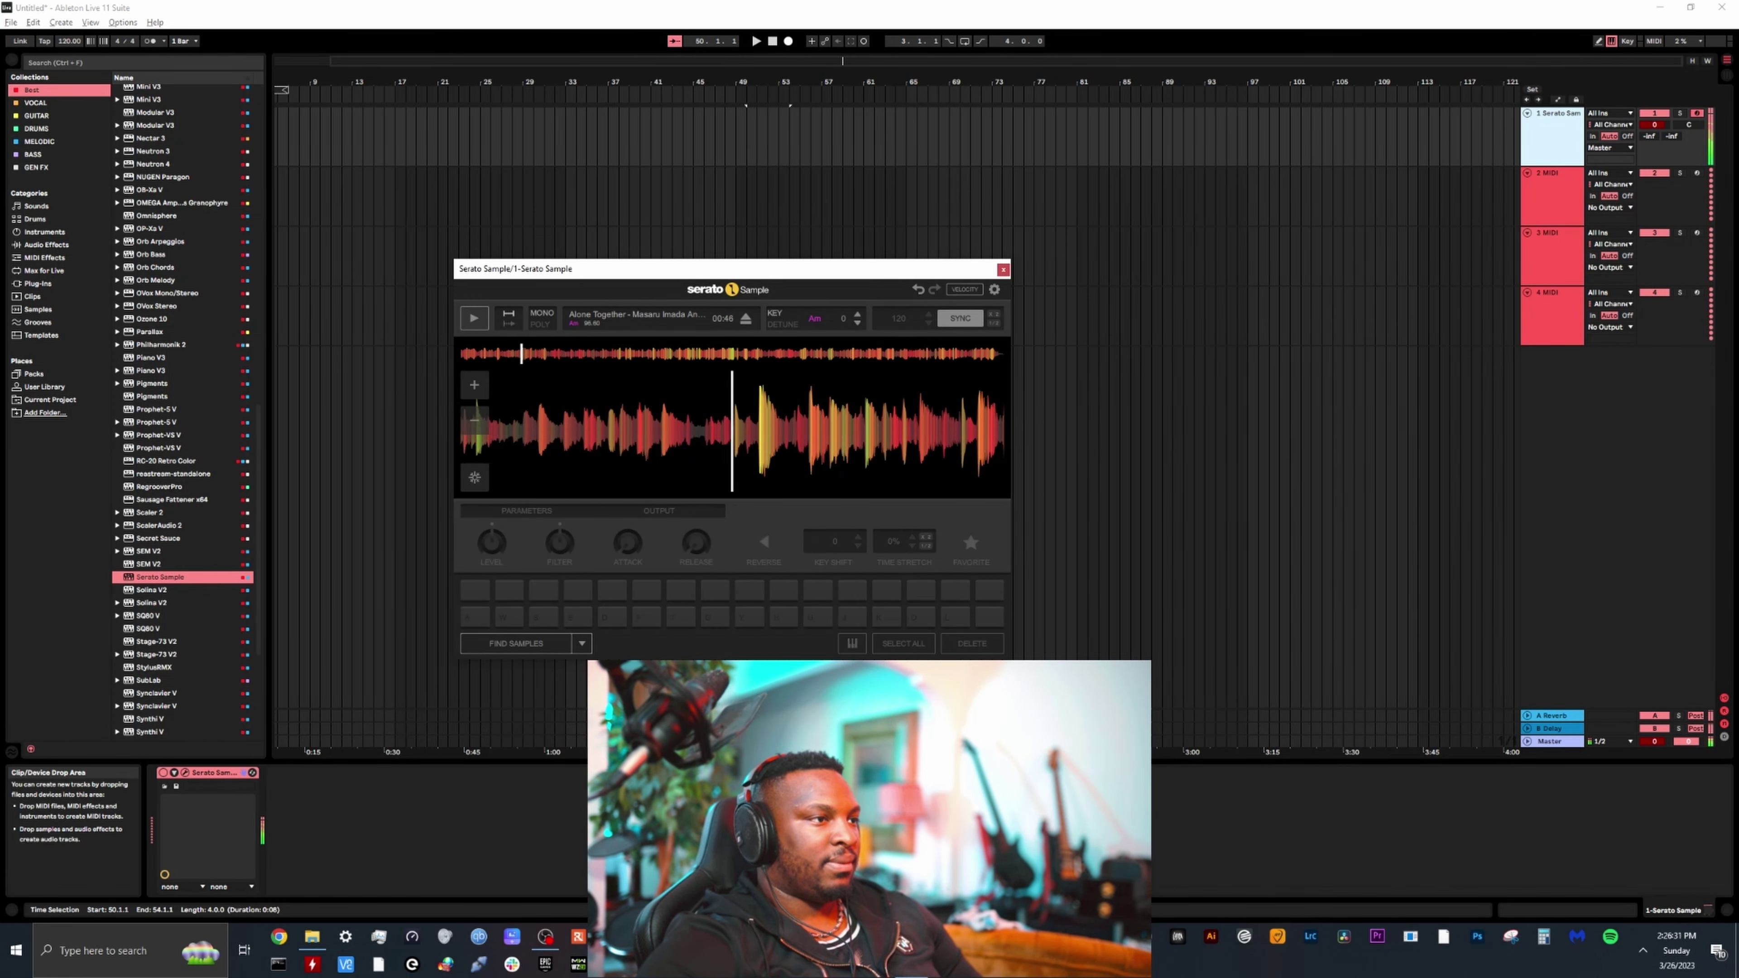
Set the tempo to 85 BPM and replay the song in Serato Sample from its beginning with the key shifted +4
drag(774, 426, 930, 437)
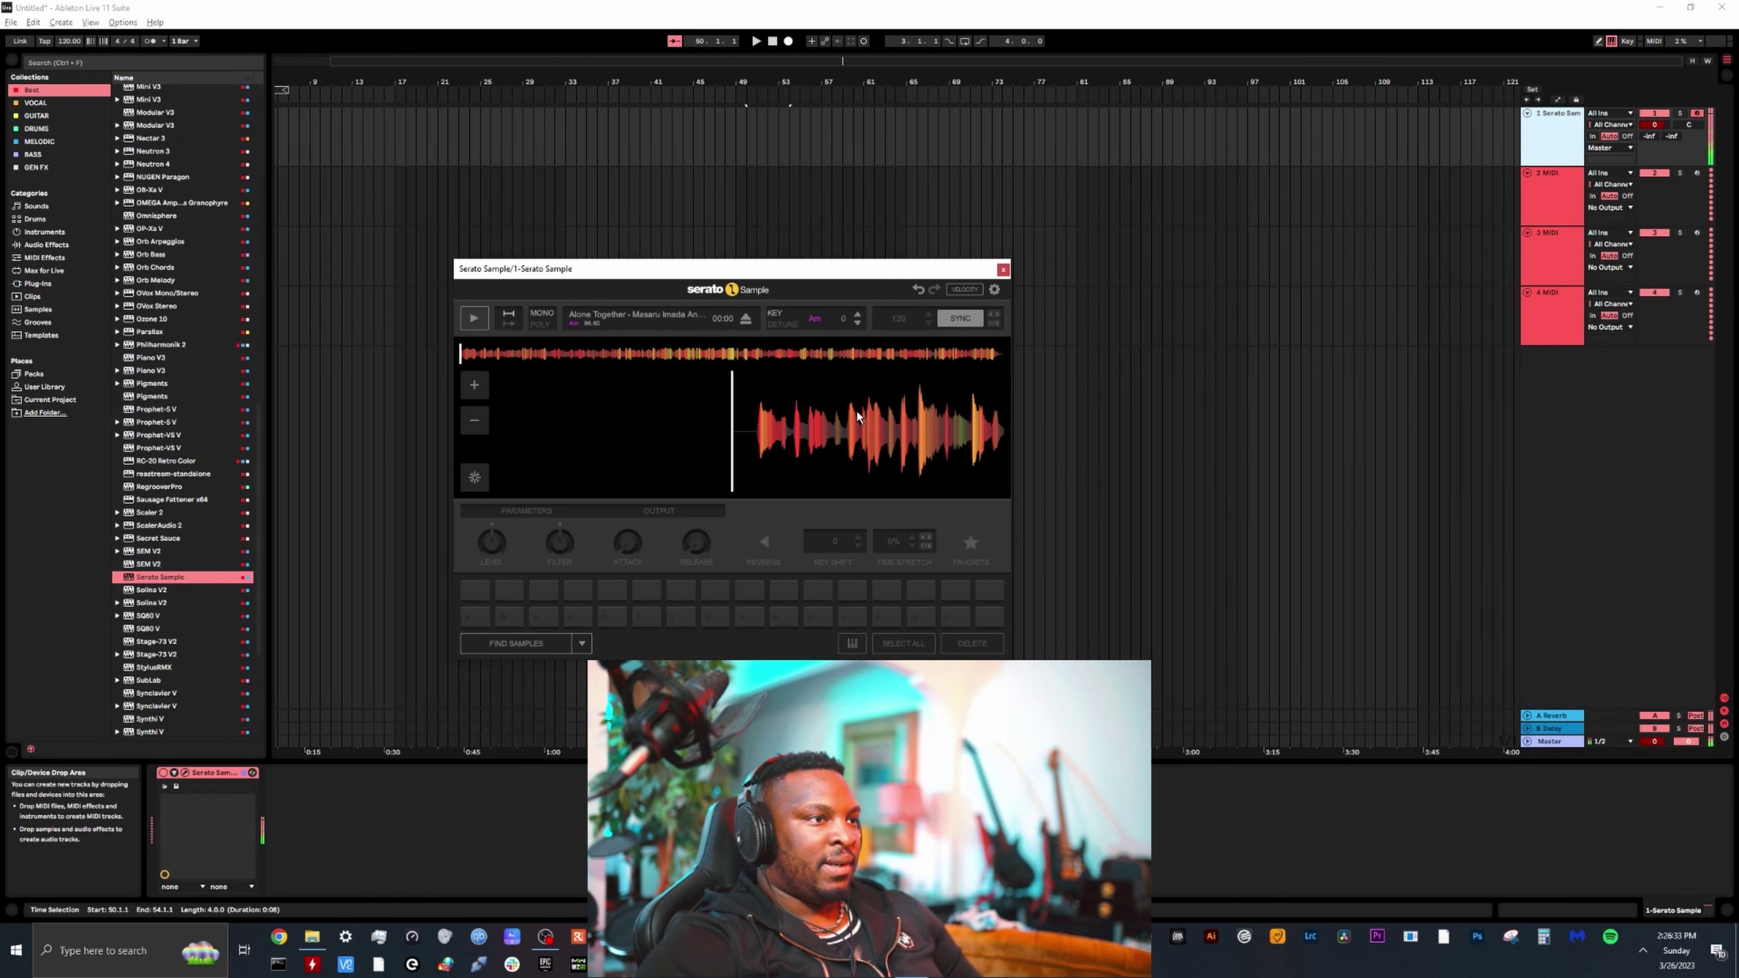
drag(69, 41, 69, 60)
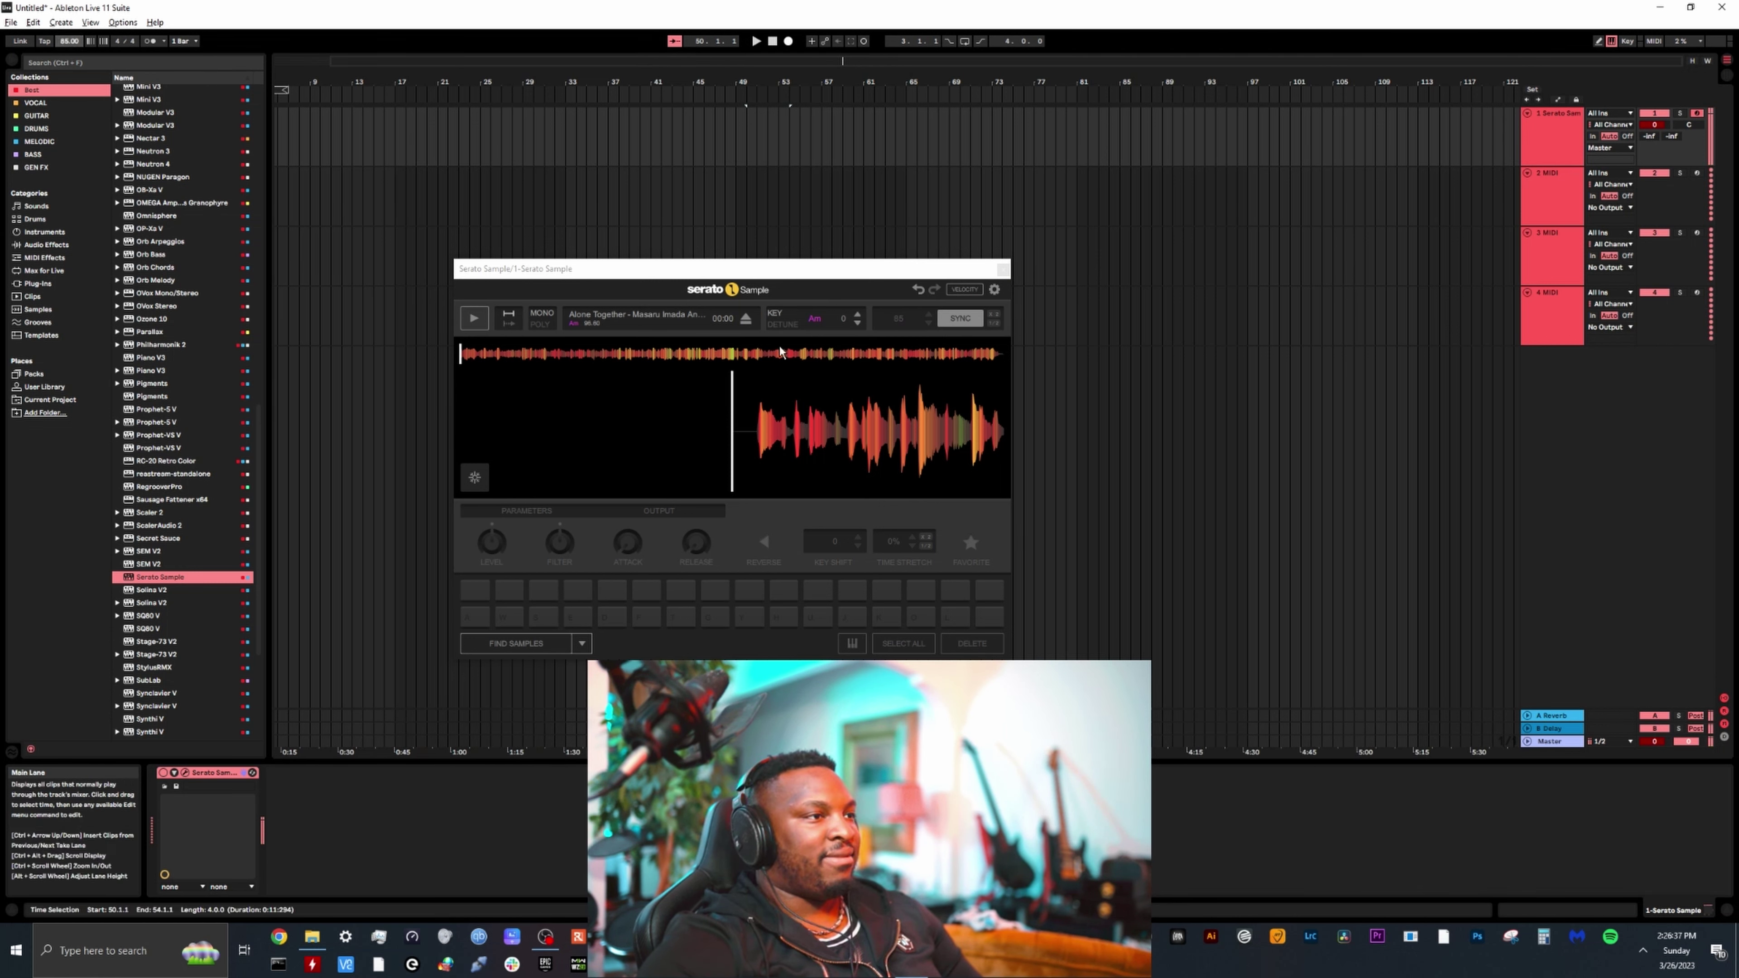
click(475, 319)
click(486, 326)
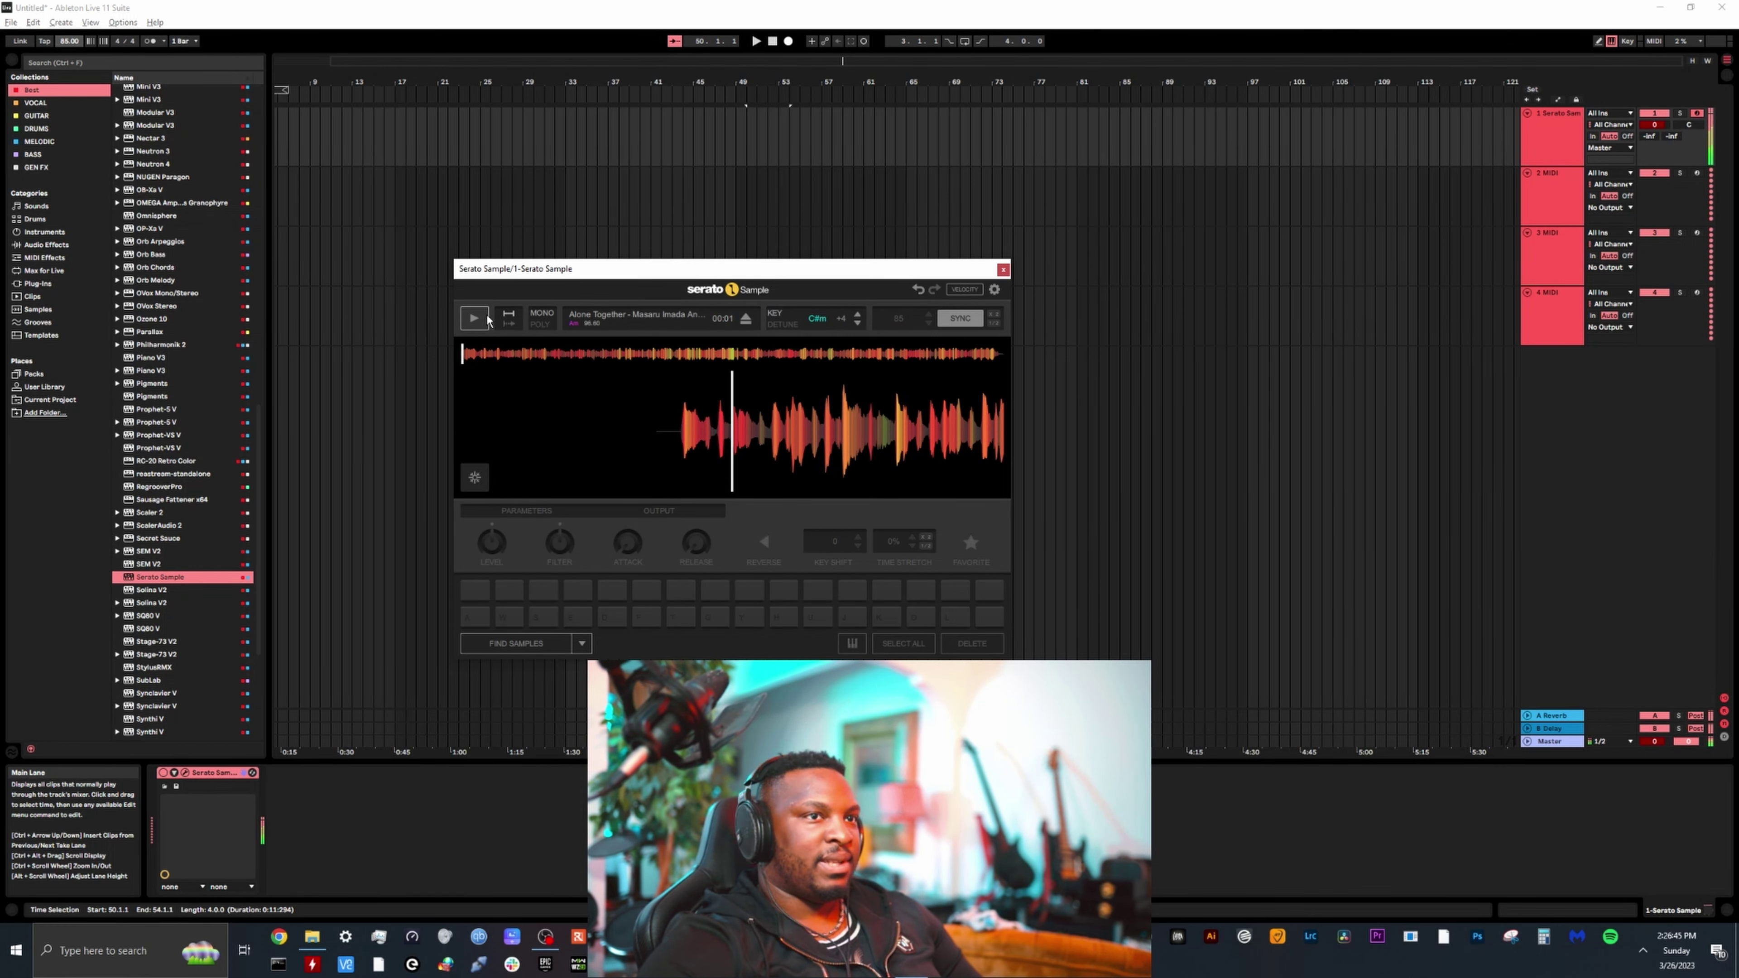
key(space)
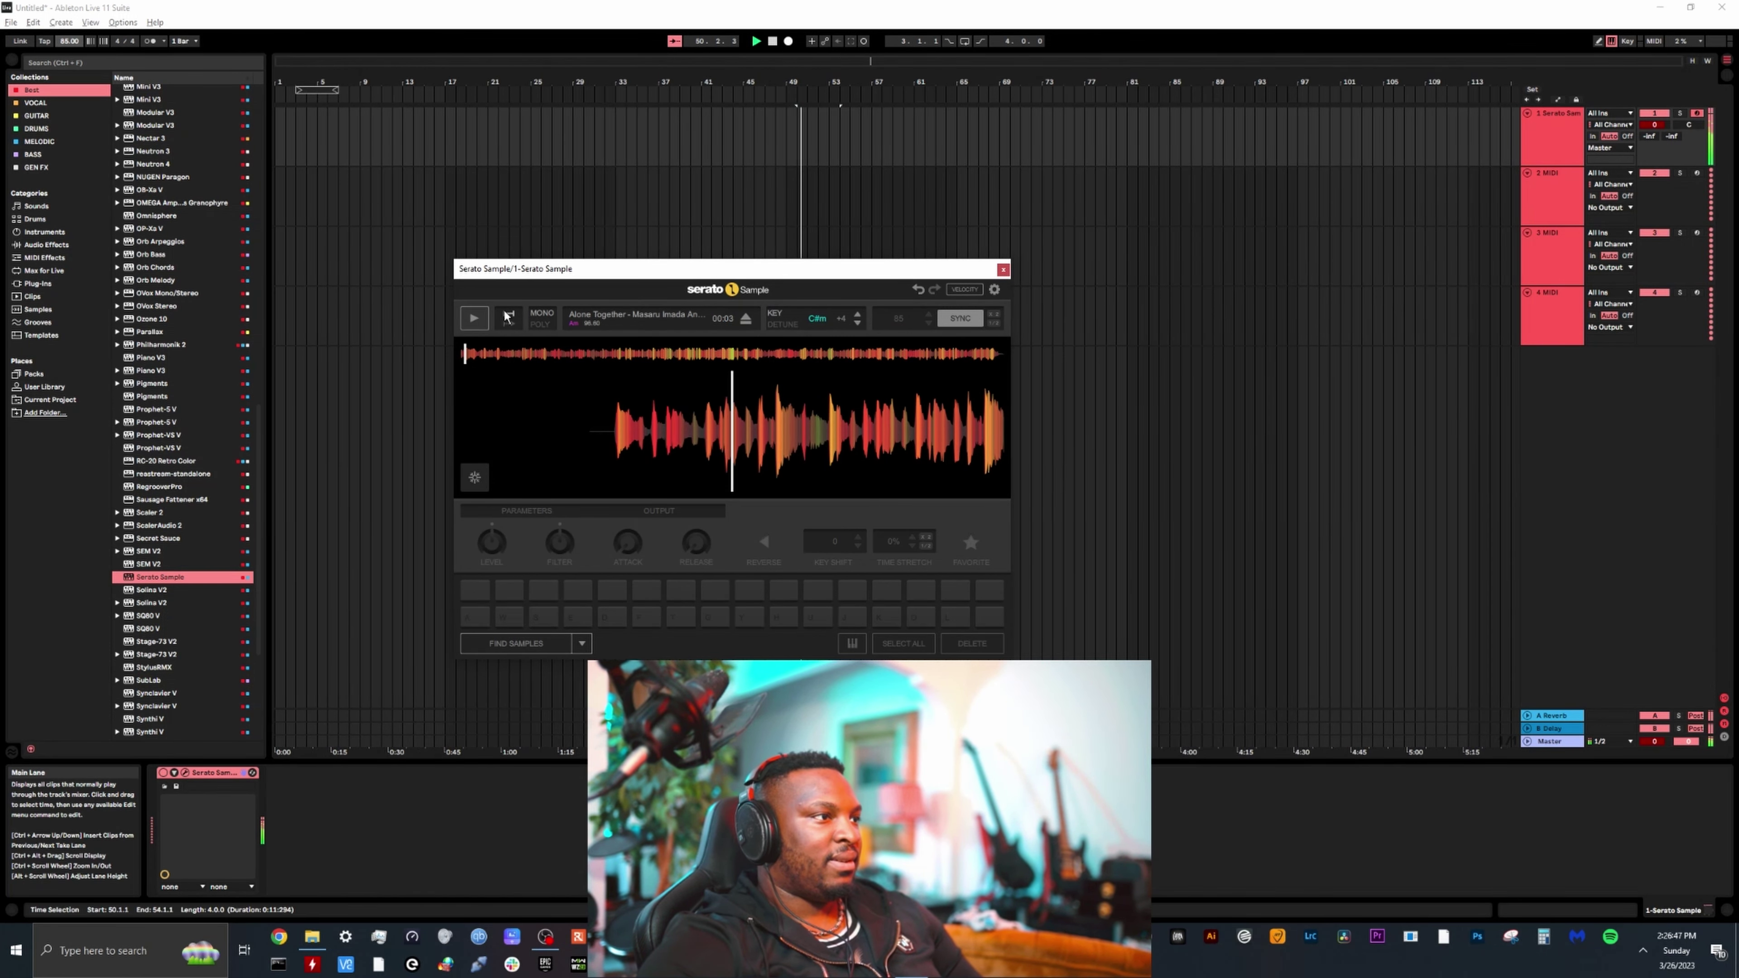
Add RC-20 Retro Color from the Best collection after Serato Sample on the first track and close its window
click(1548, 133)
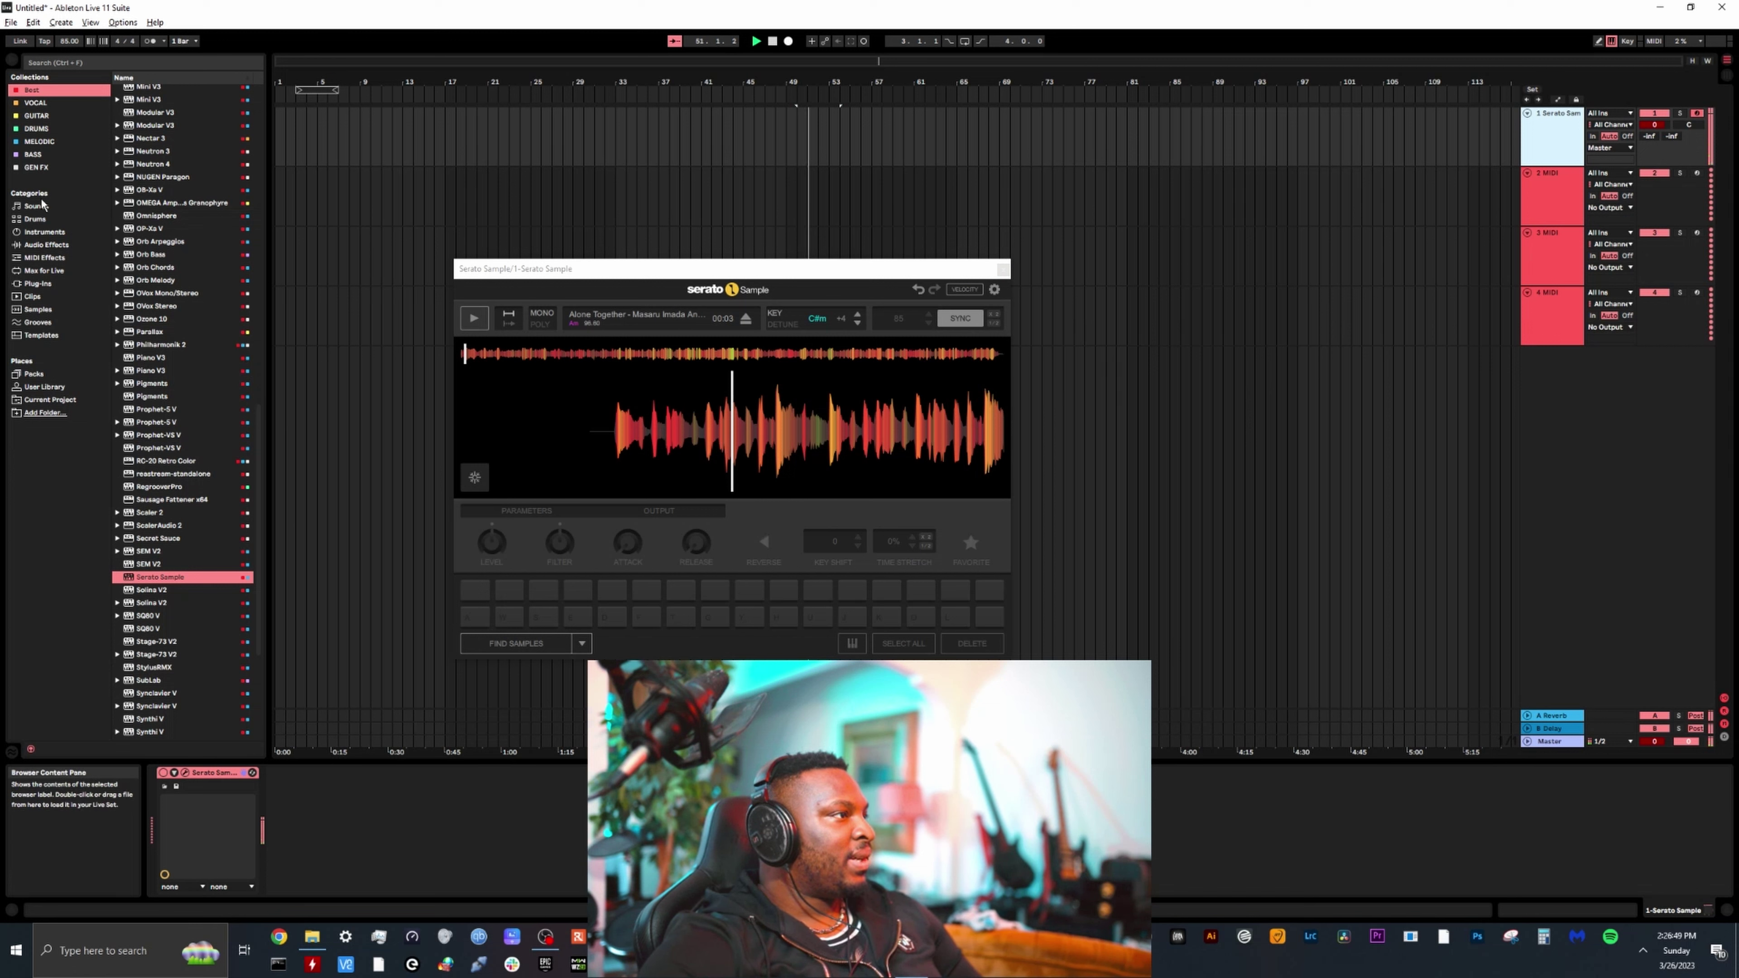
scroll(167, 378, up, 1)
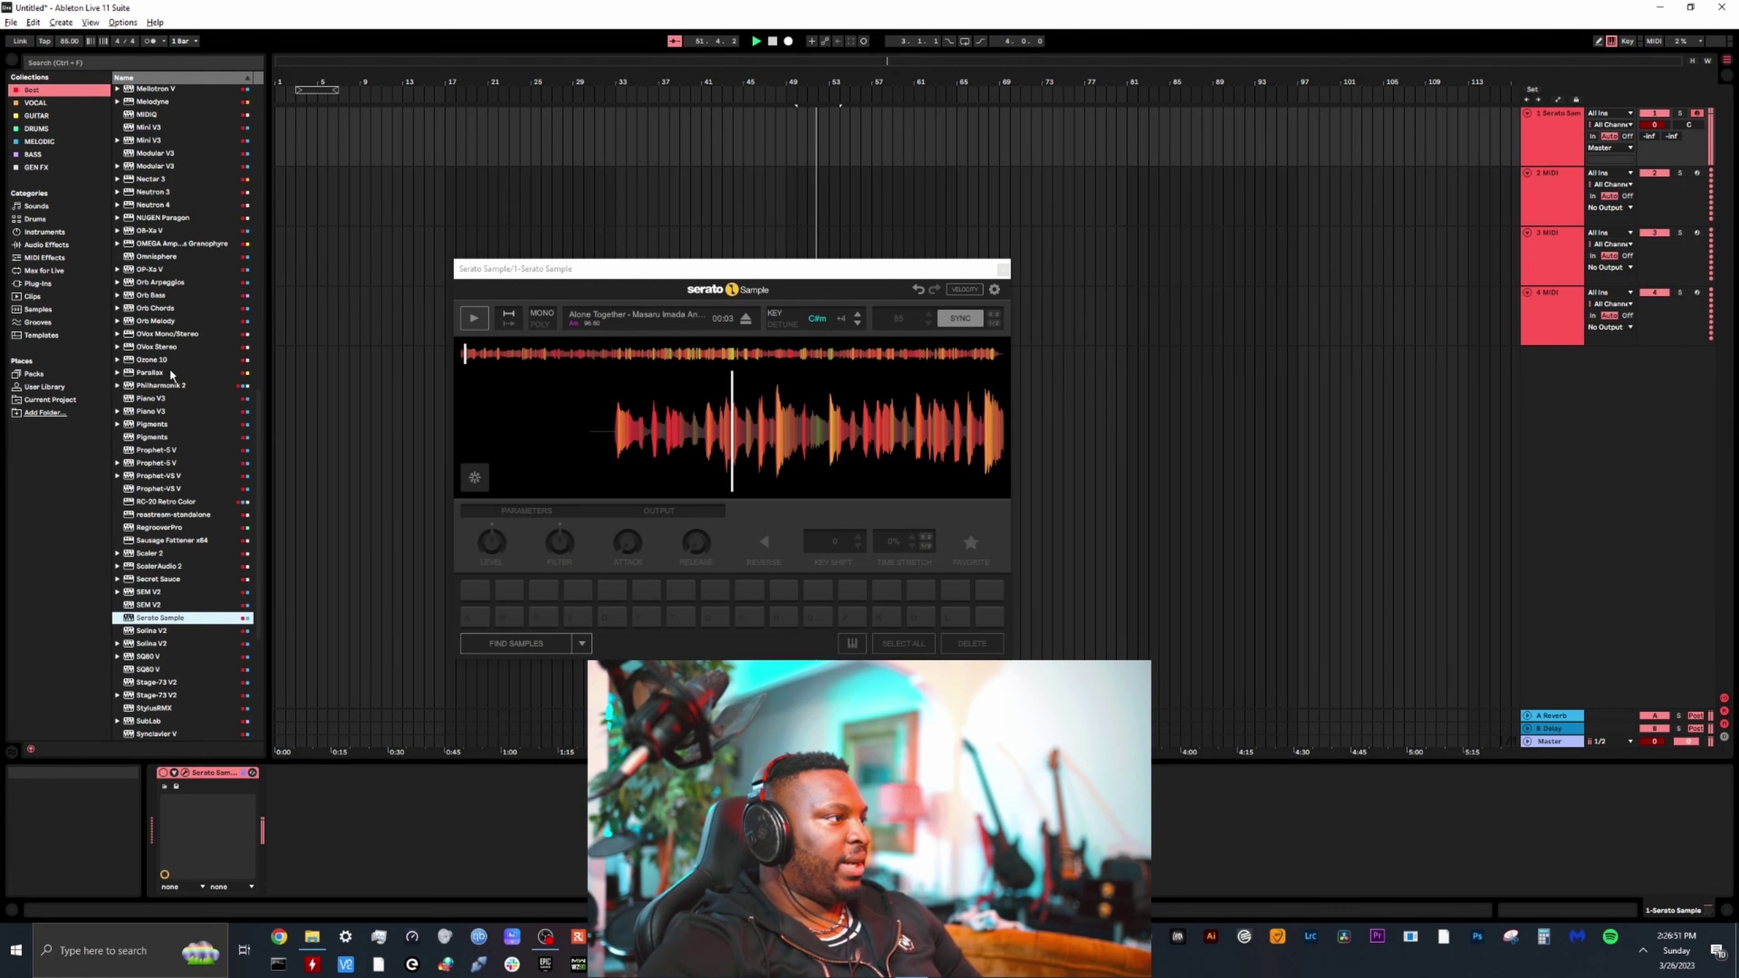
double_click(165, 460)
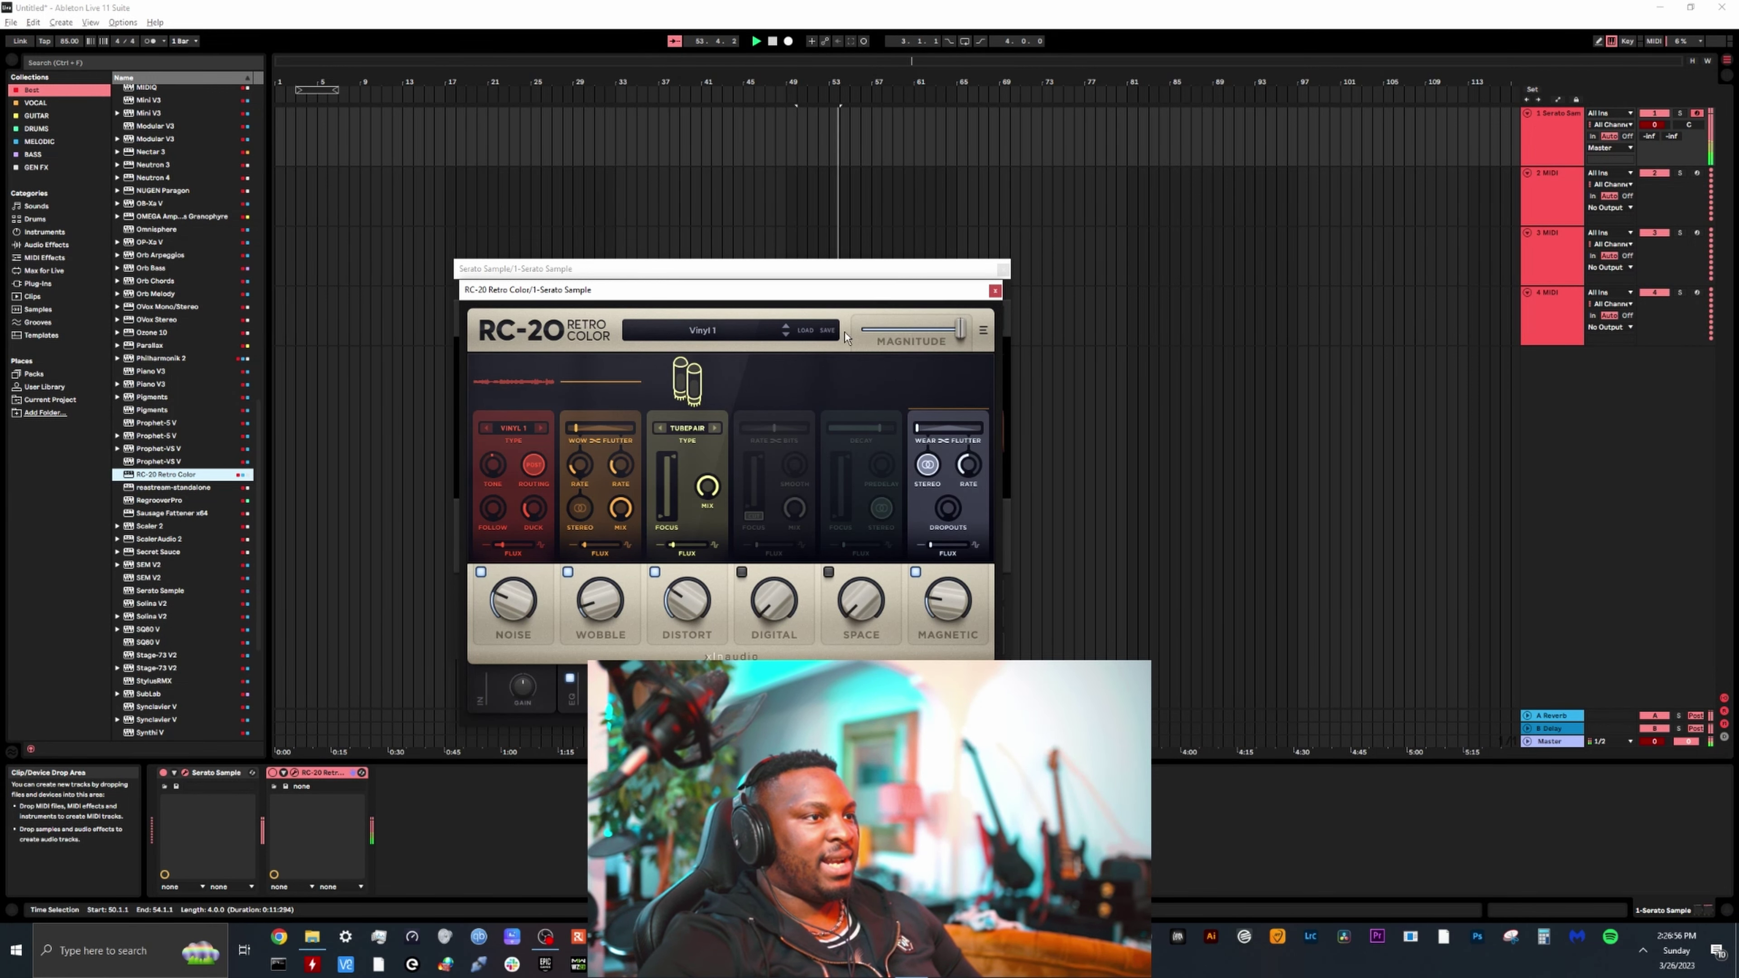
click(994, 290)
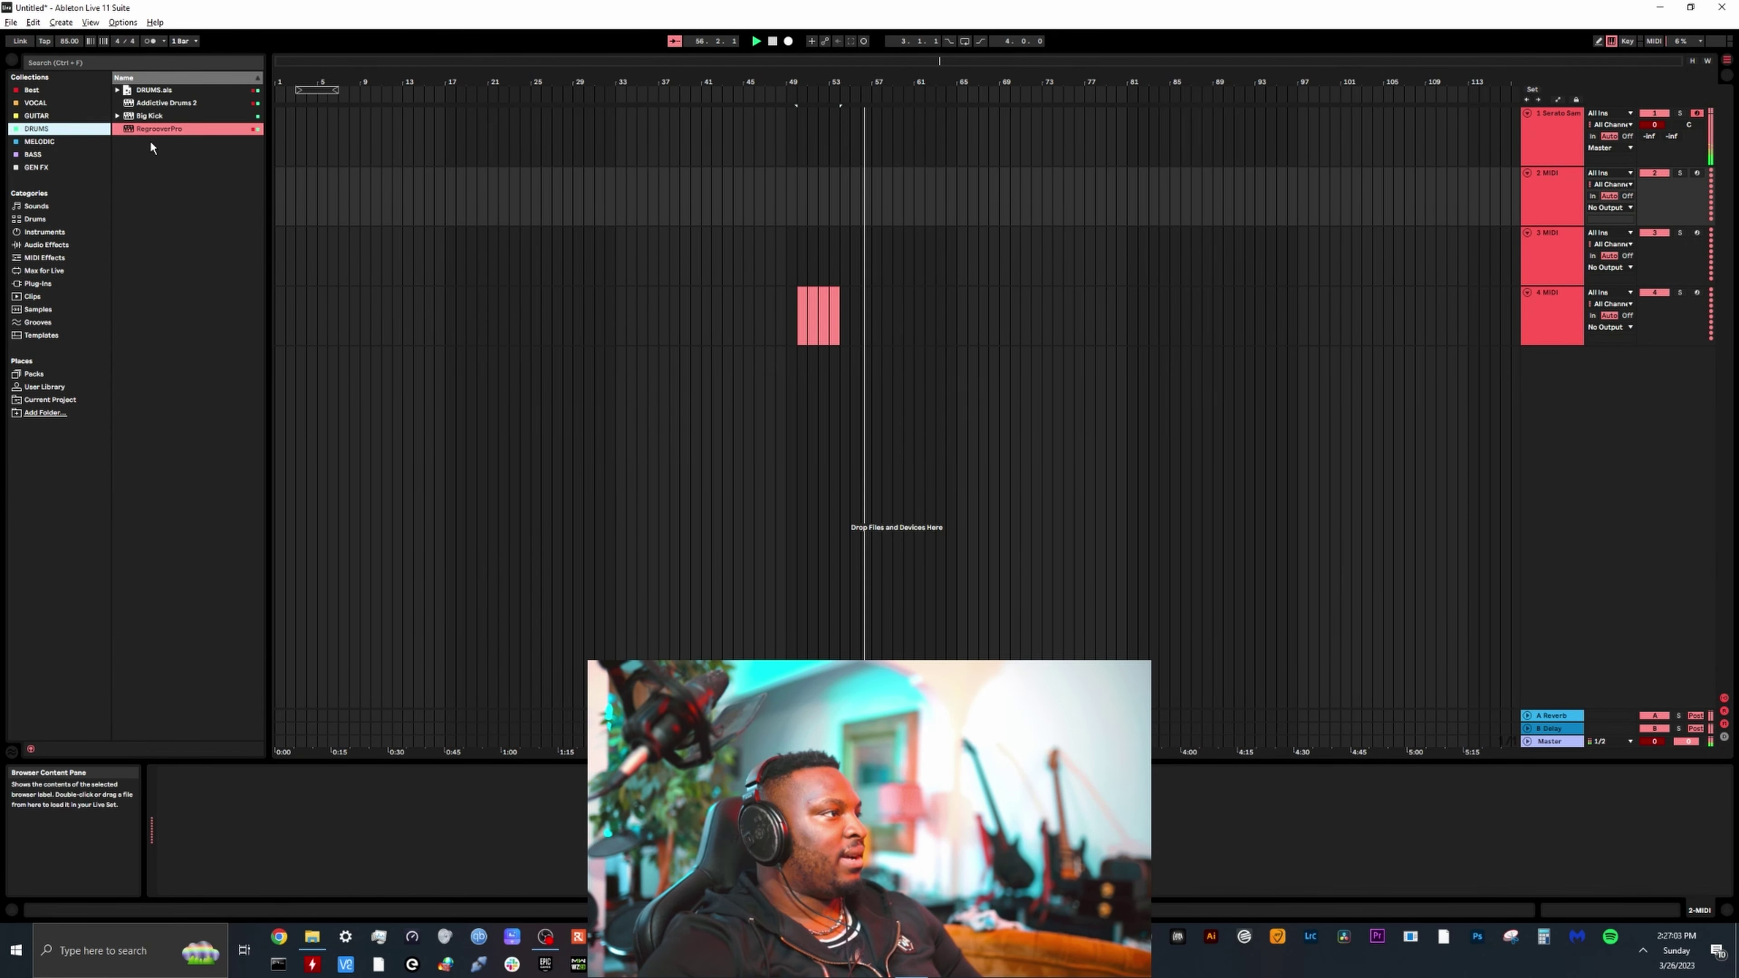
Load RegrooverPro from the DRUMS collection onto the second MIDI track and preview the TS_BD_93_funky drum loop in it
click(153, 130)
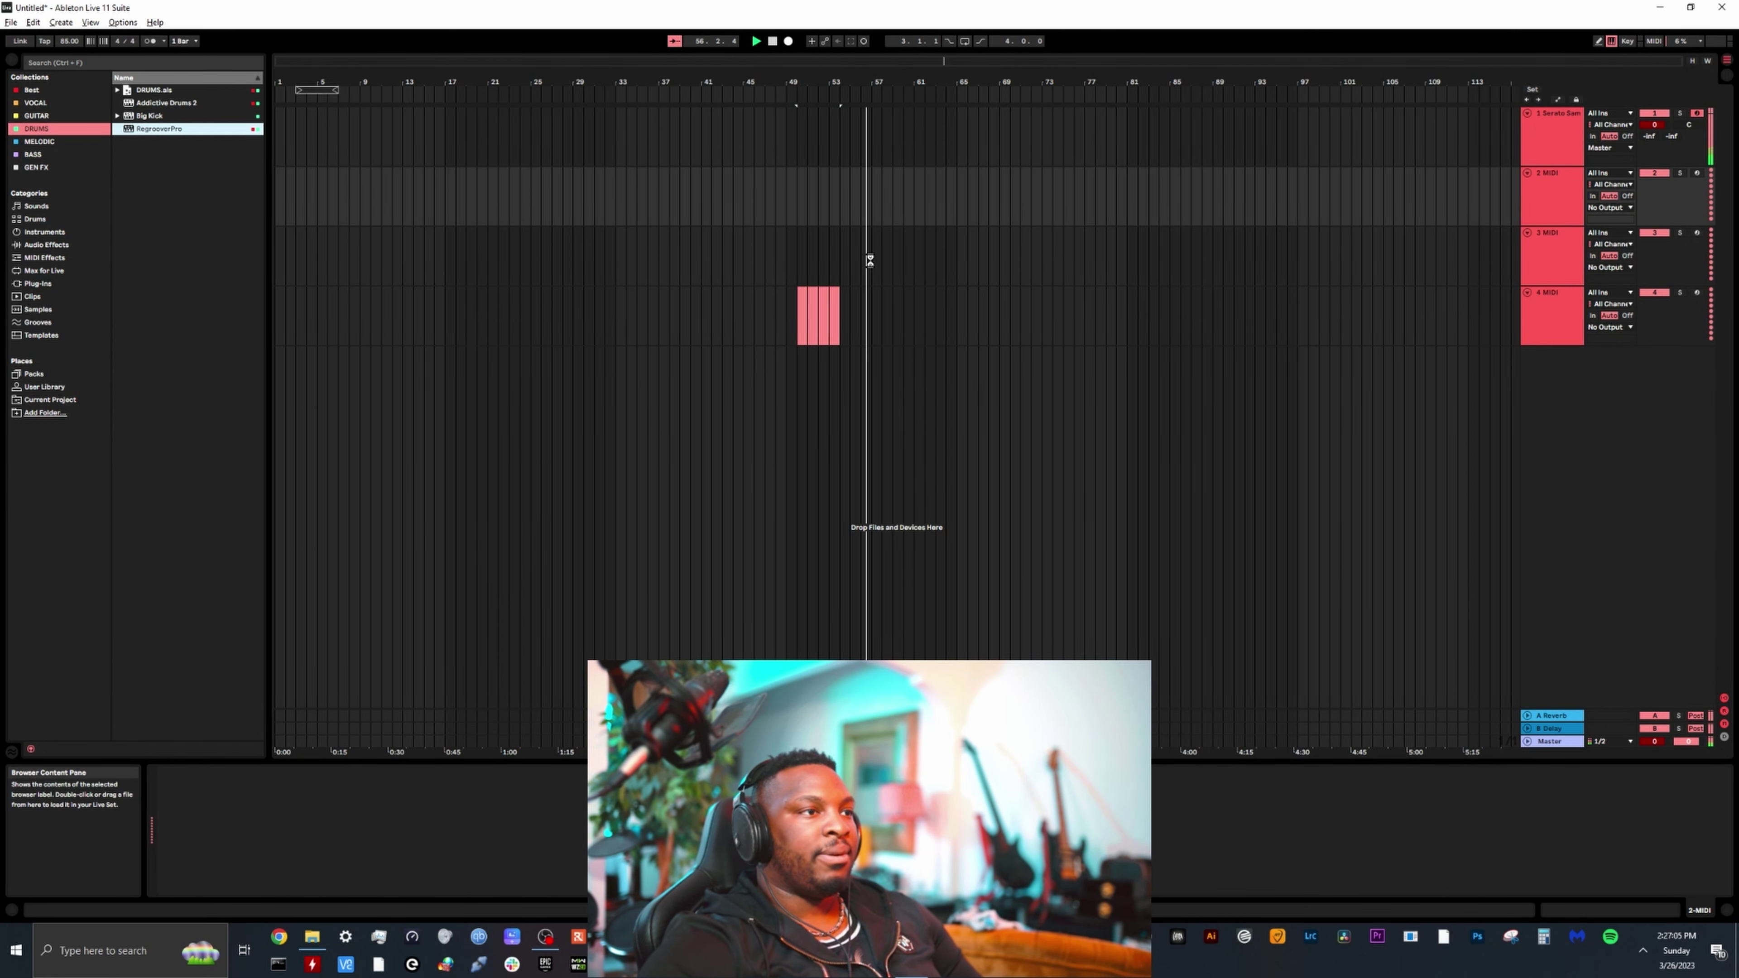
drag(869, 261, 873, 199)
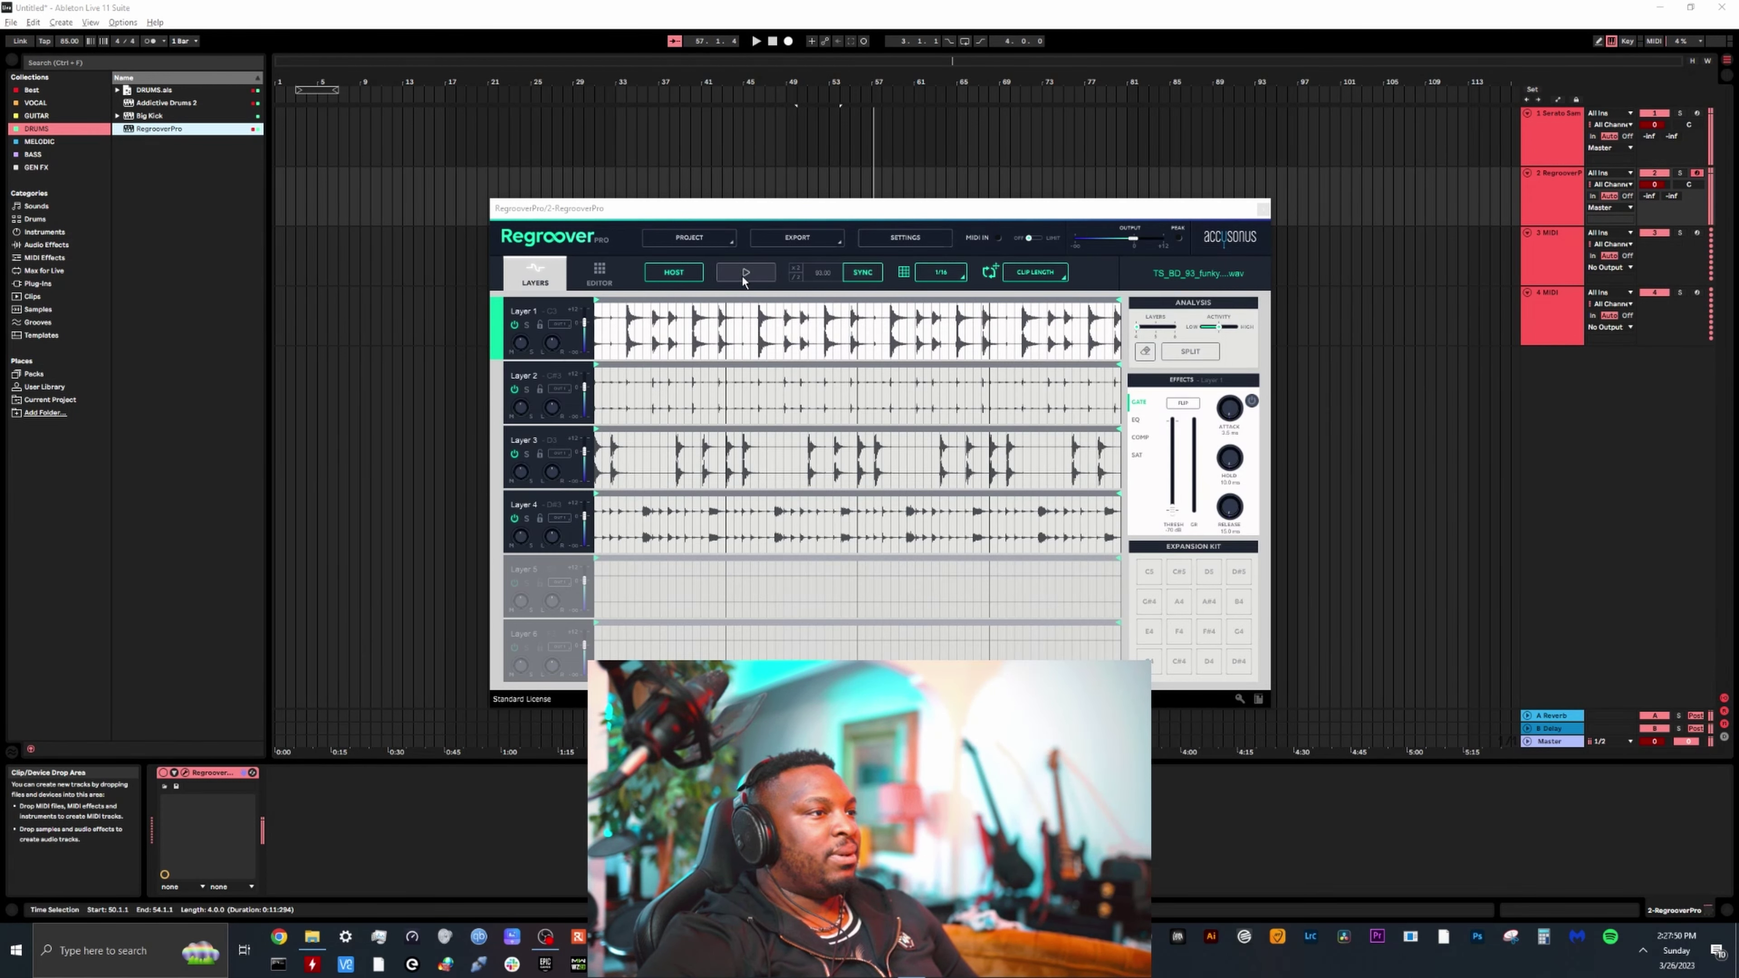
click(744, 274)
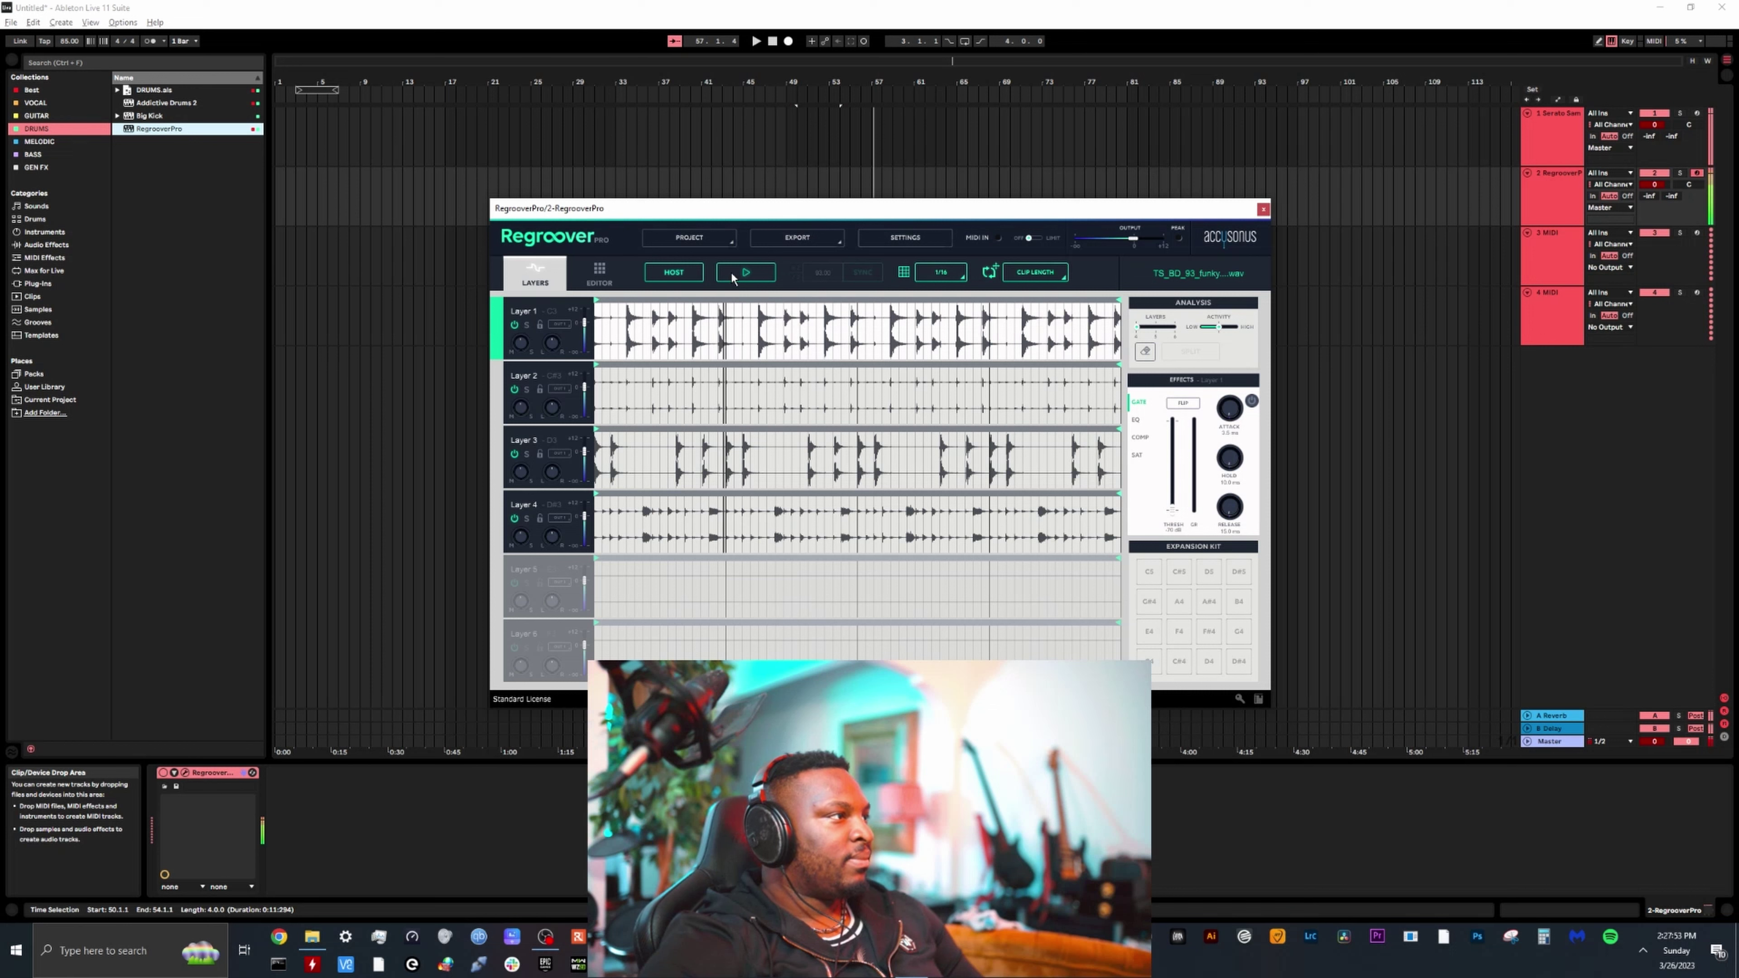
click(735, 274)
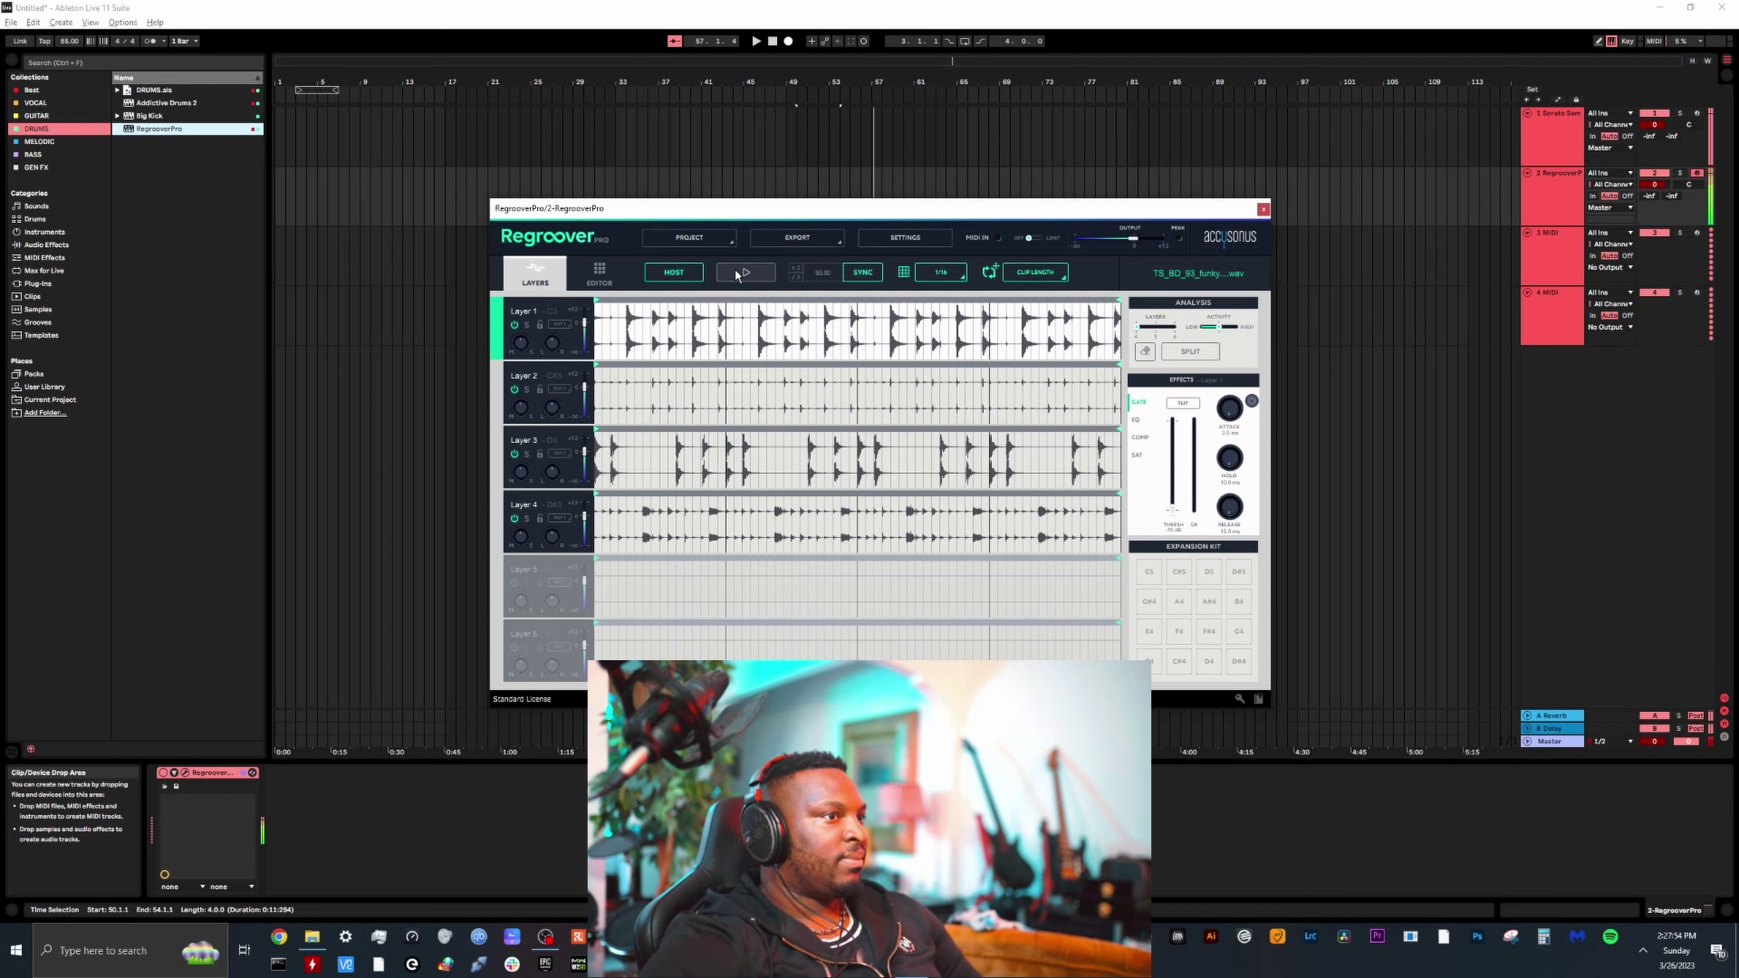
Export the four Regroover layers as audio clips onto new tracks at the start of the arrangement
click(795, 239)
mouse_move(771, 264)
mouse_down()
mouse_move(359, 634)
mouse_move(315, 500)
mouse_move(280, 481)
mouse_up()
click(439, 315)
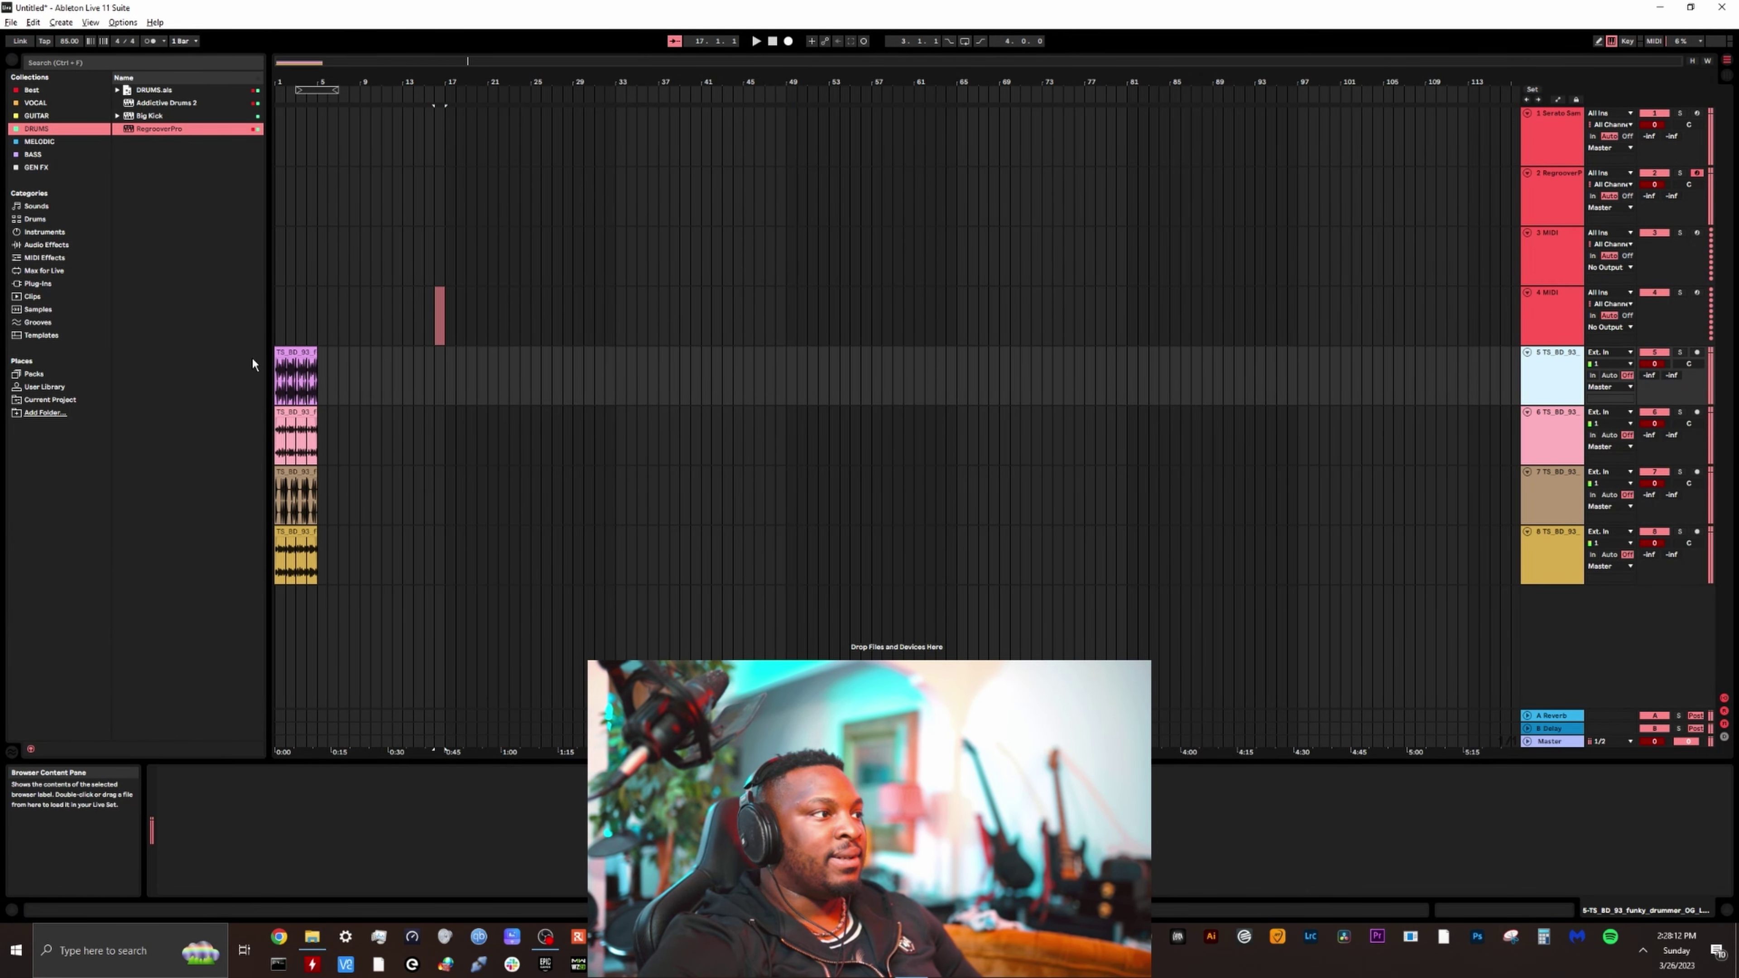
Solo the third exported drum layer and play it from the start of the arrangement
click(294, 352)
click(1554, 488)
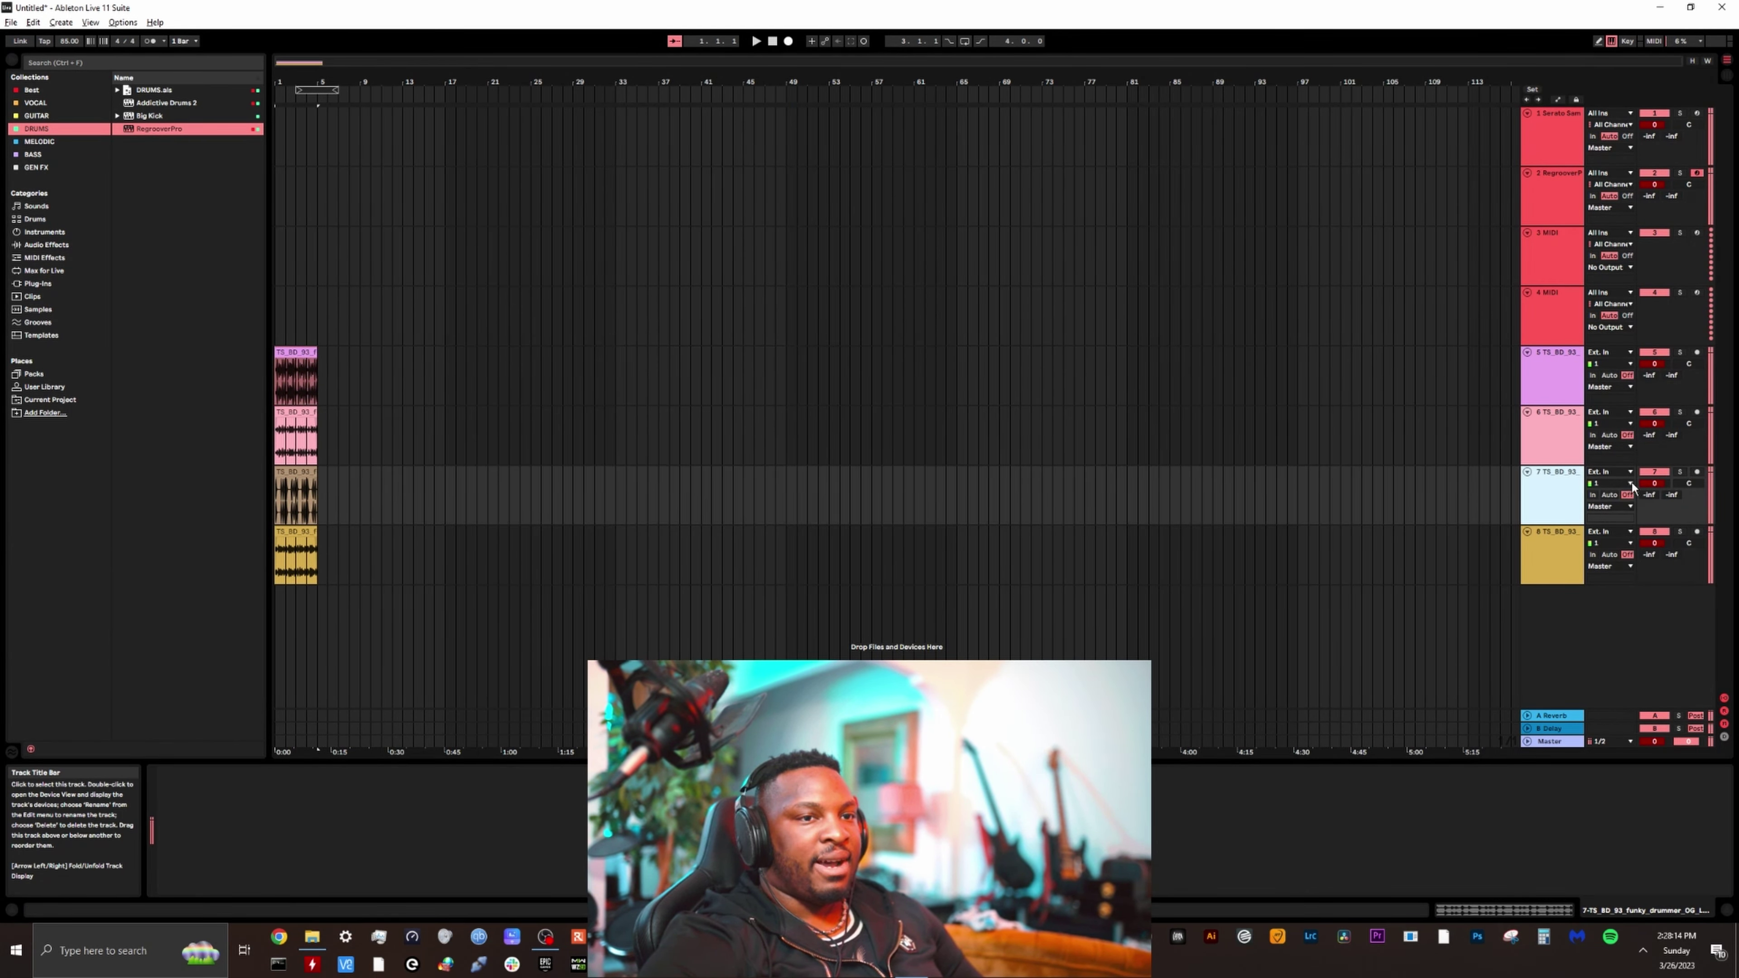
click(1680, 472)
key(space)
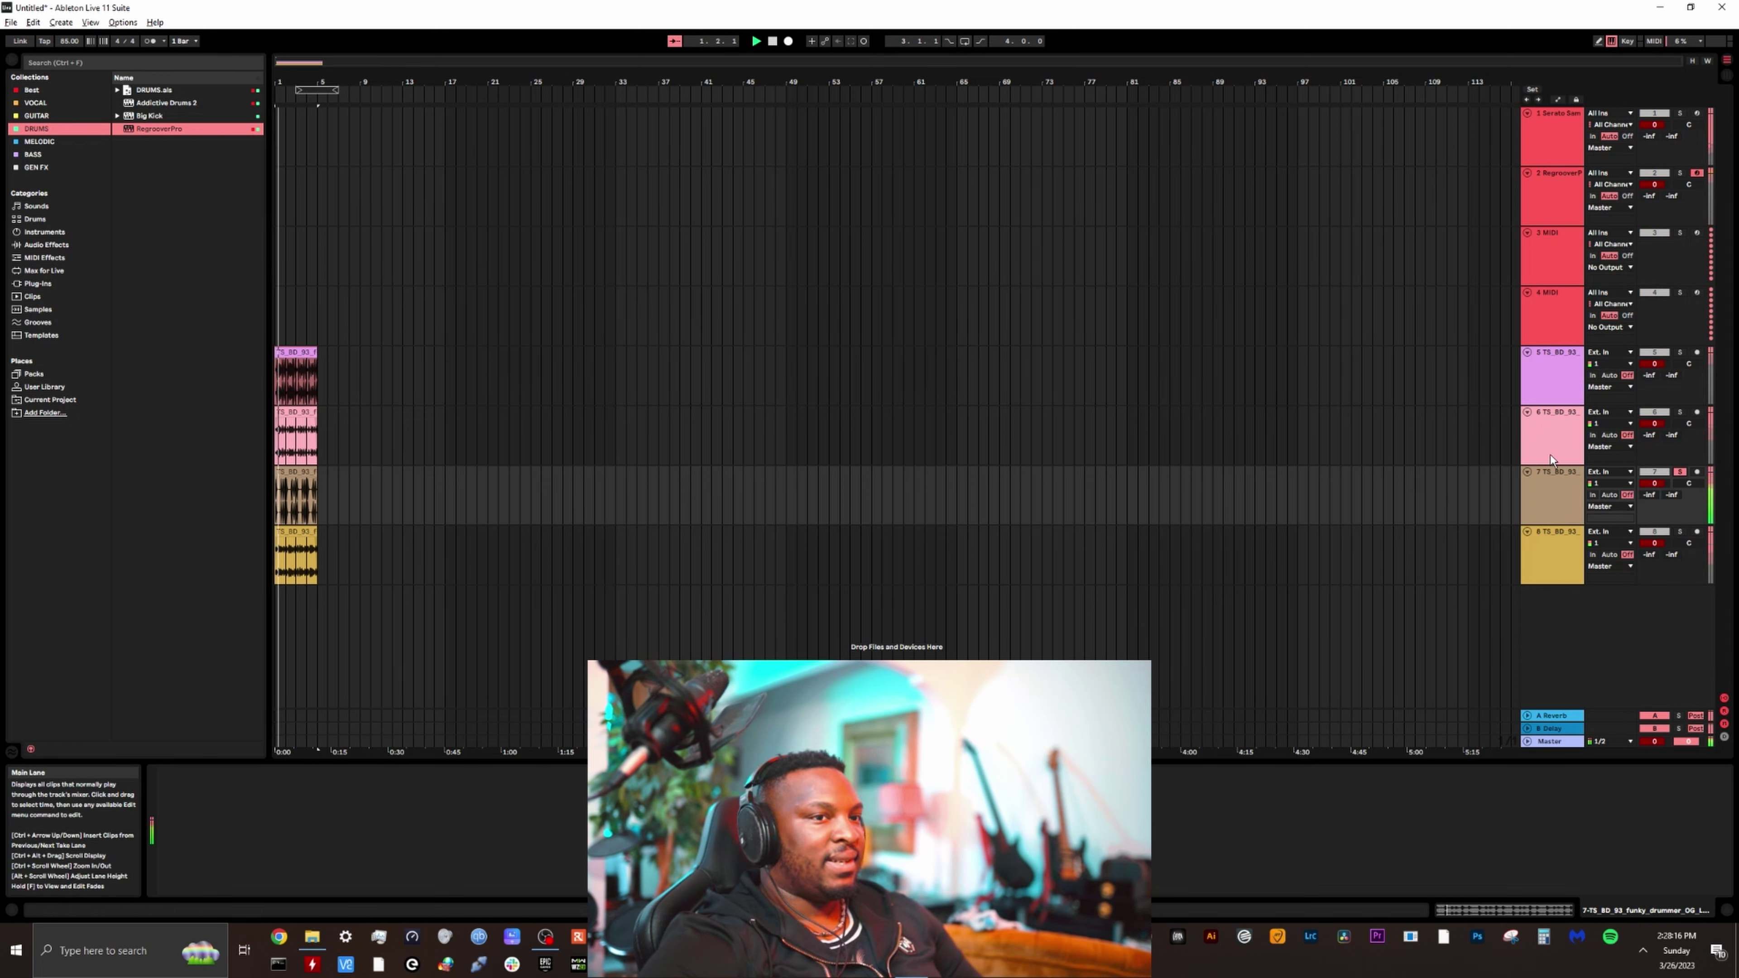
Move the soloed drum layer above the other three layers and rename its track KICK
drag(1555, 483, 1558, 444)
drag(1561, 351, 1560, 350)
key(ctrl+r)
text(KICK)
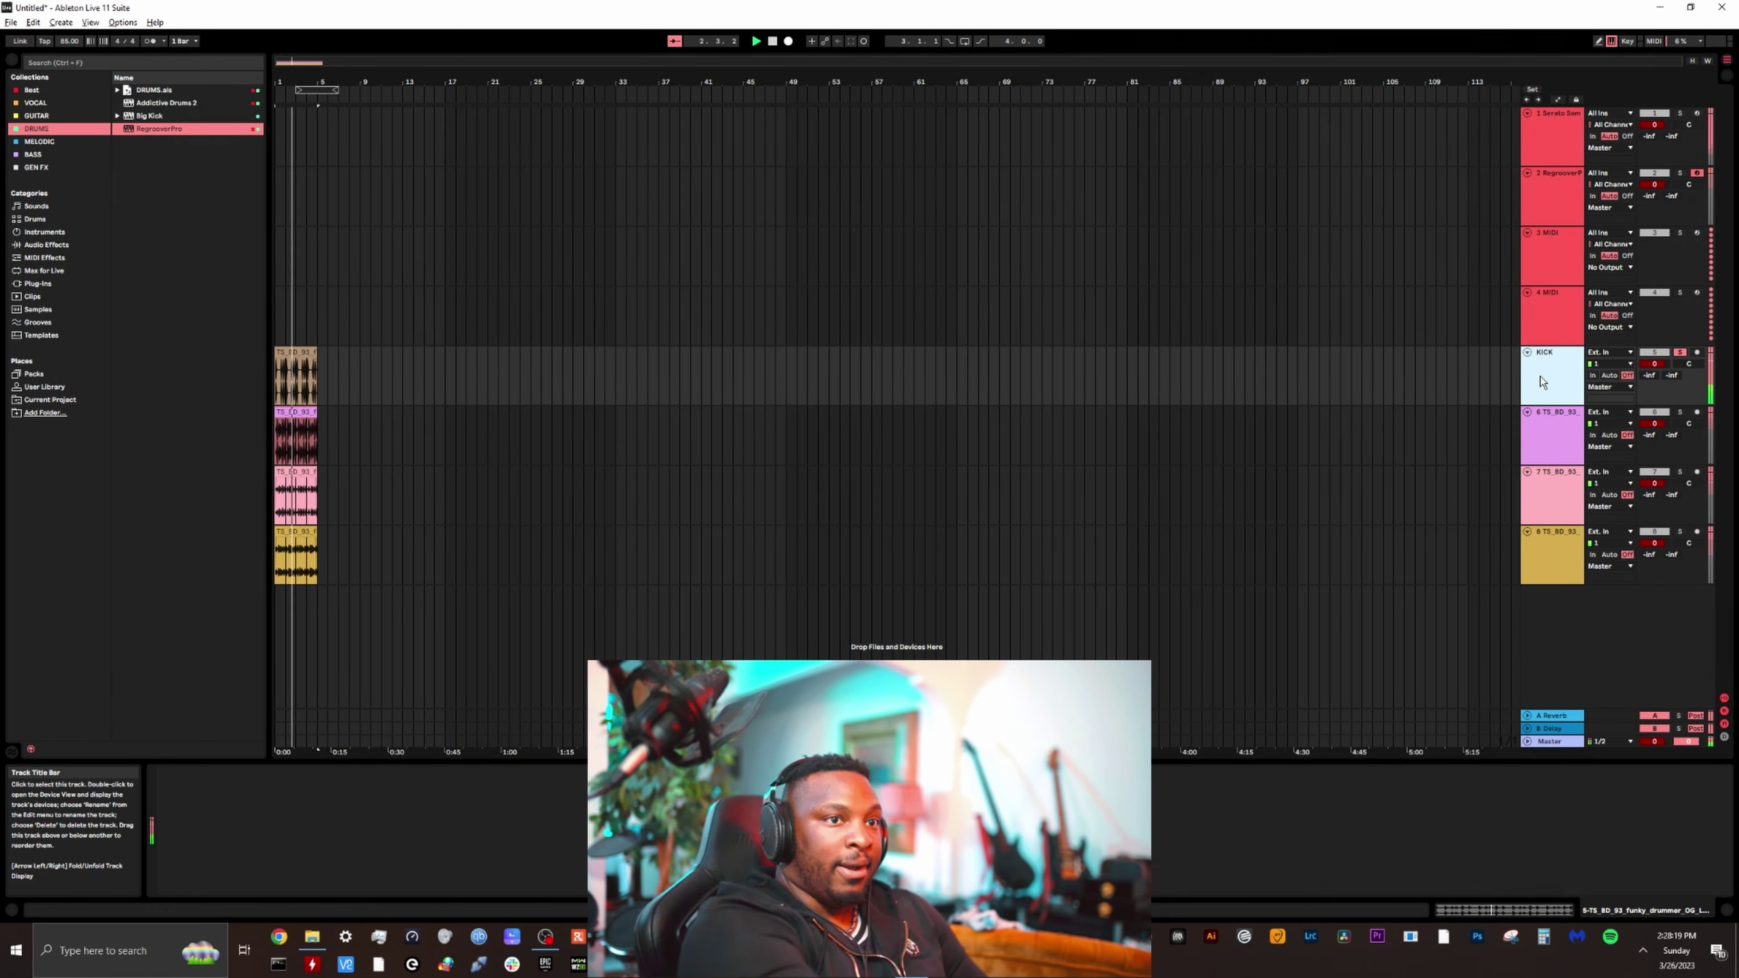
key(Return)
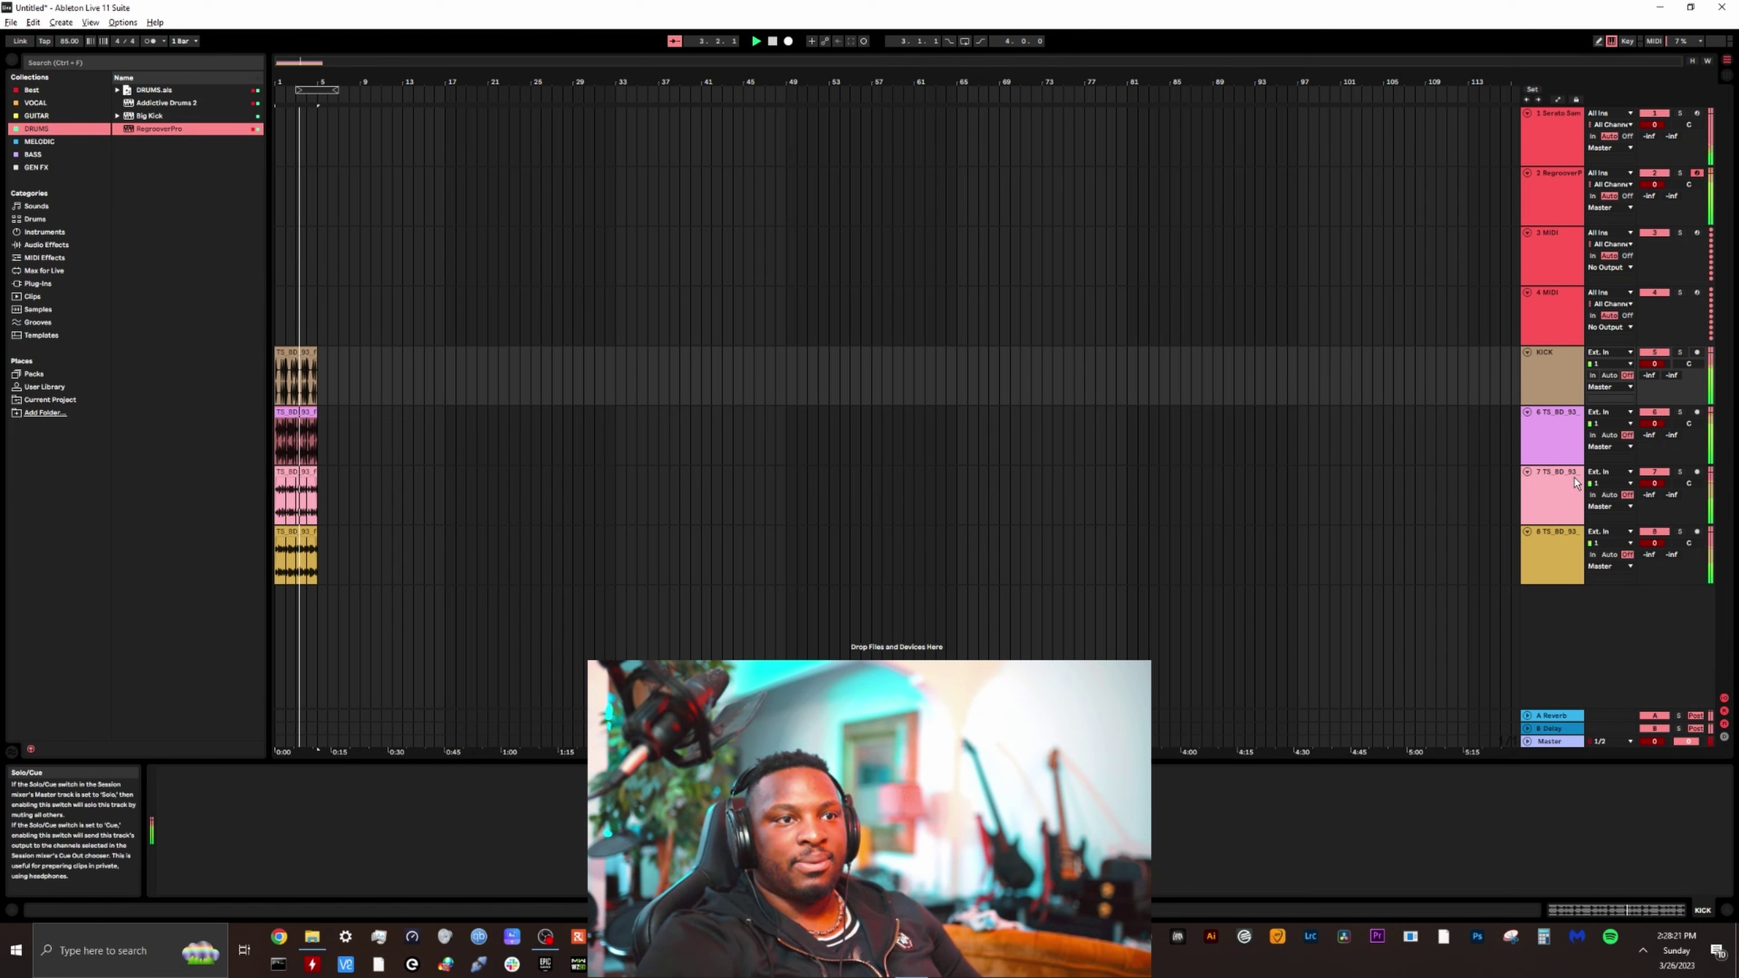
Solo the layer below KICK over a loop of the first four bars and rename its track SNARE
click(1679, 412)
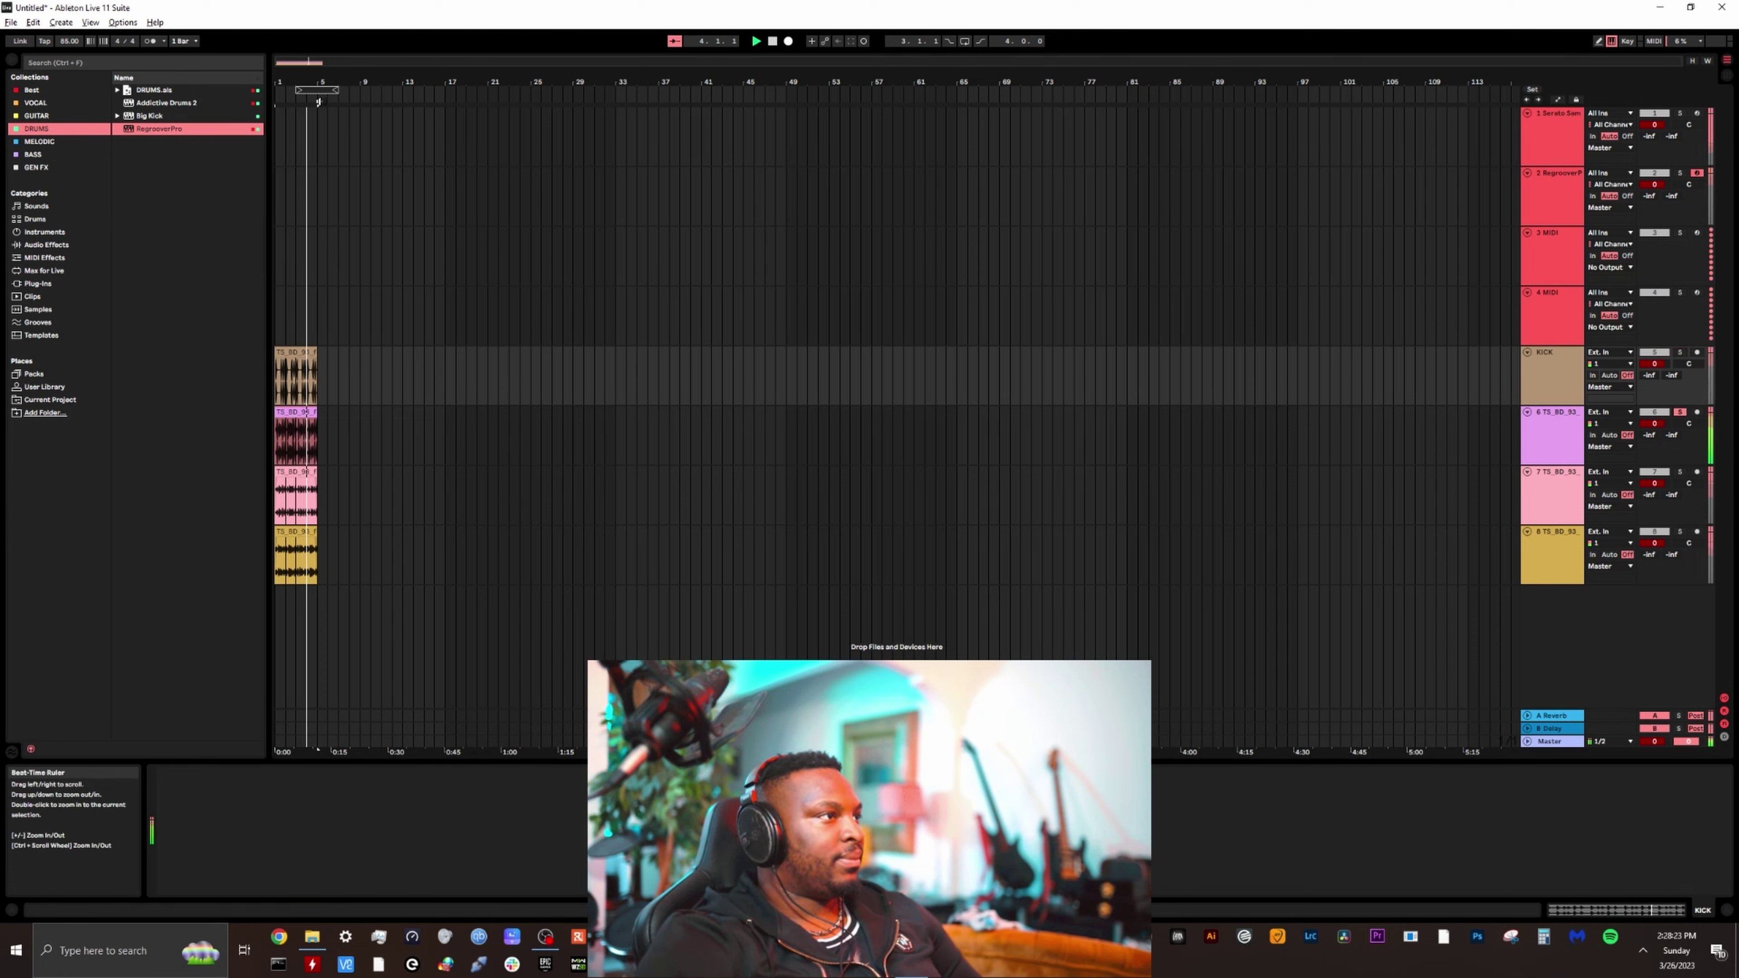
key(ctrl+l)
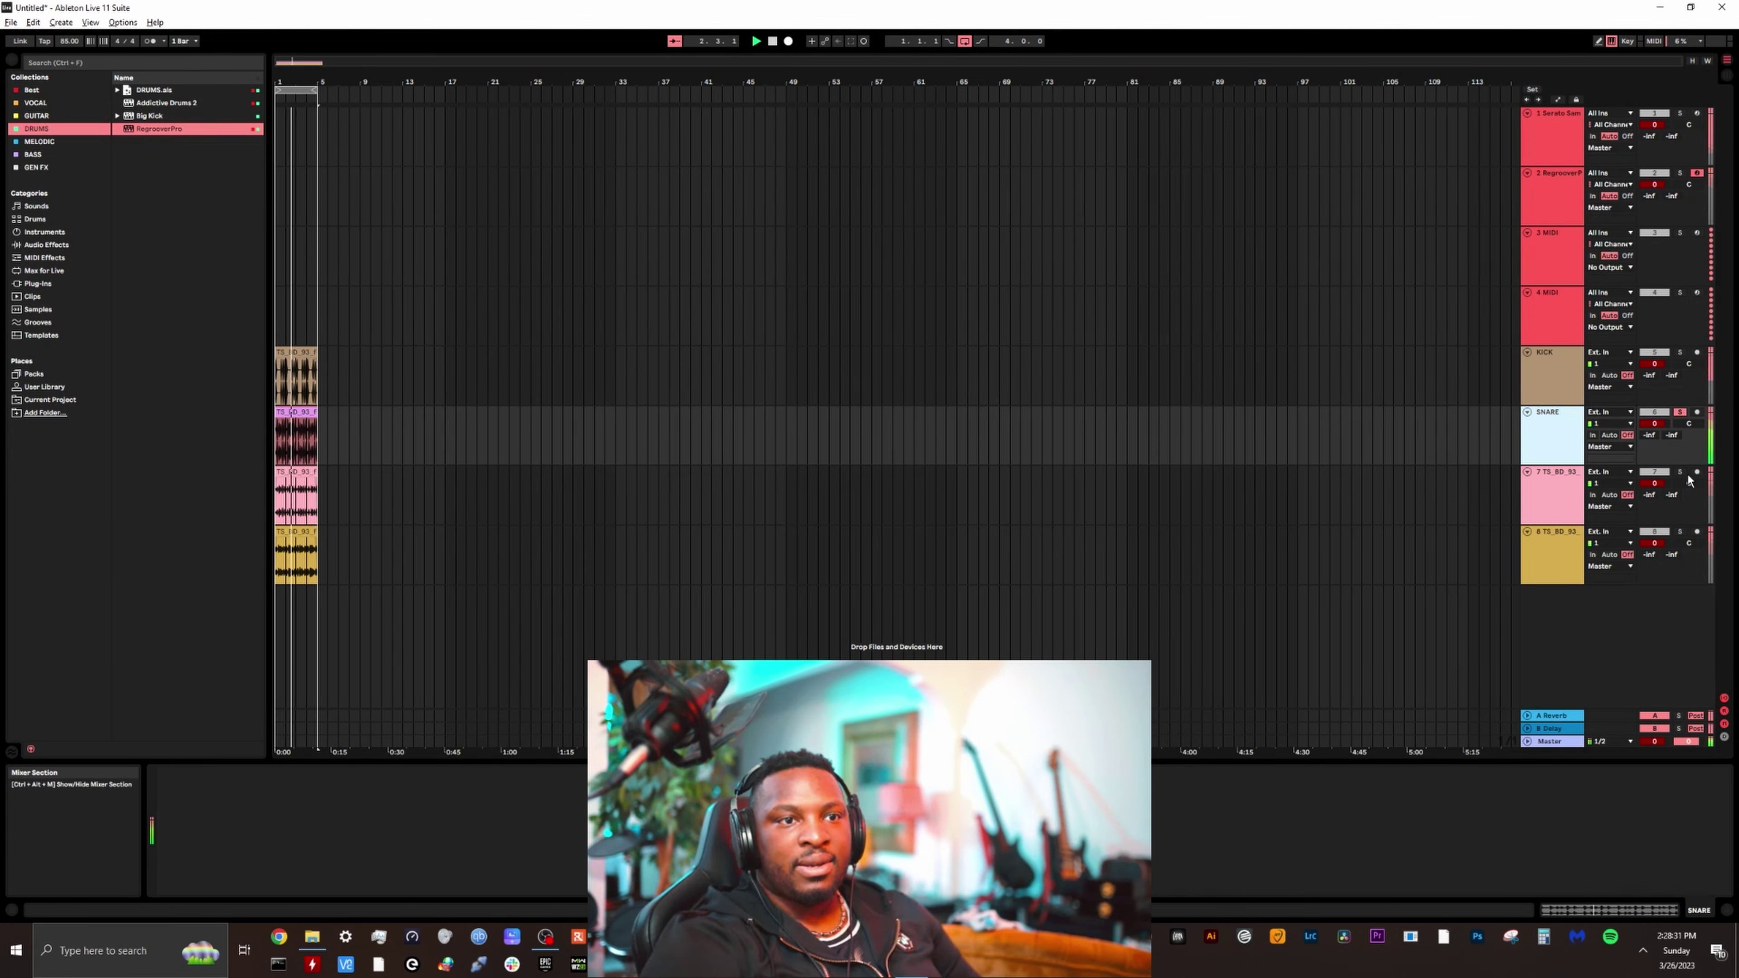
Solo the drum layer below SNARE and rename its track CLICKER
click(1680, 472)
click(1558, 495)
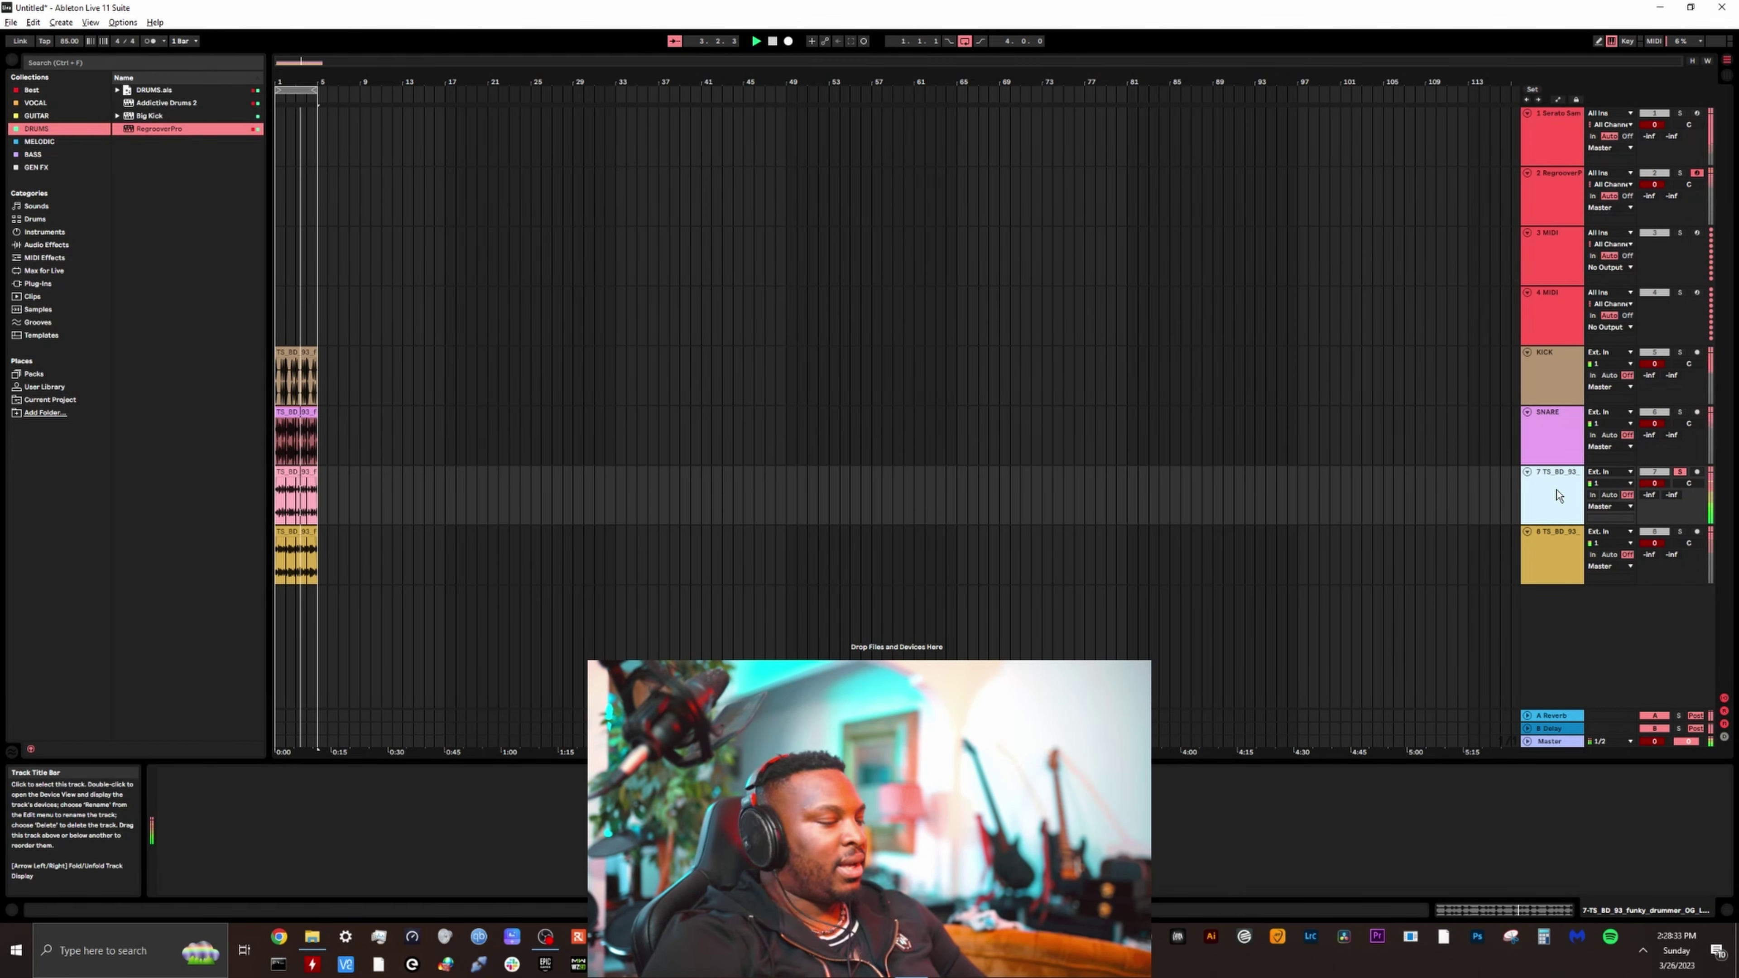
key(ctrl+r)
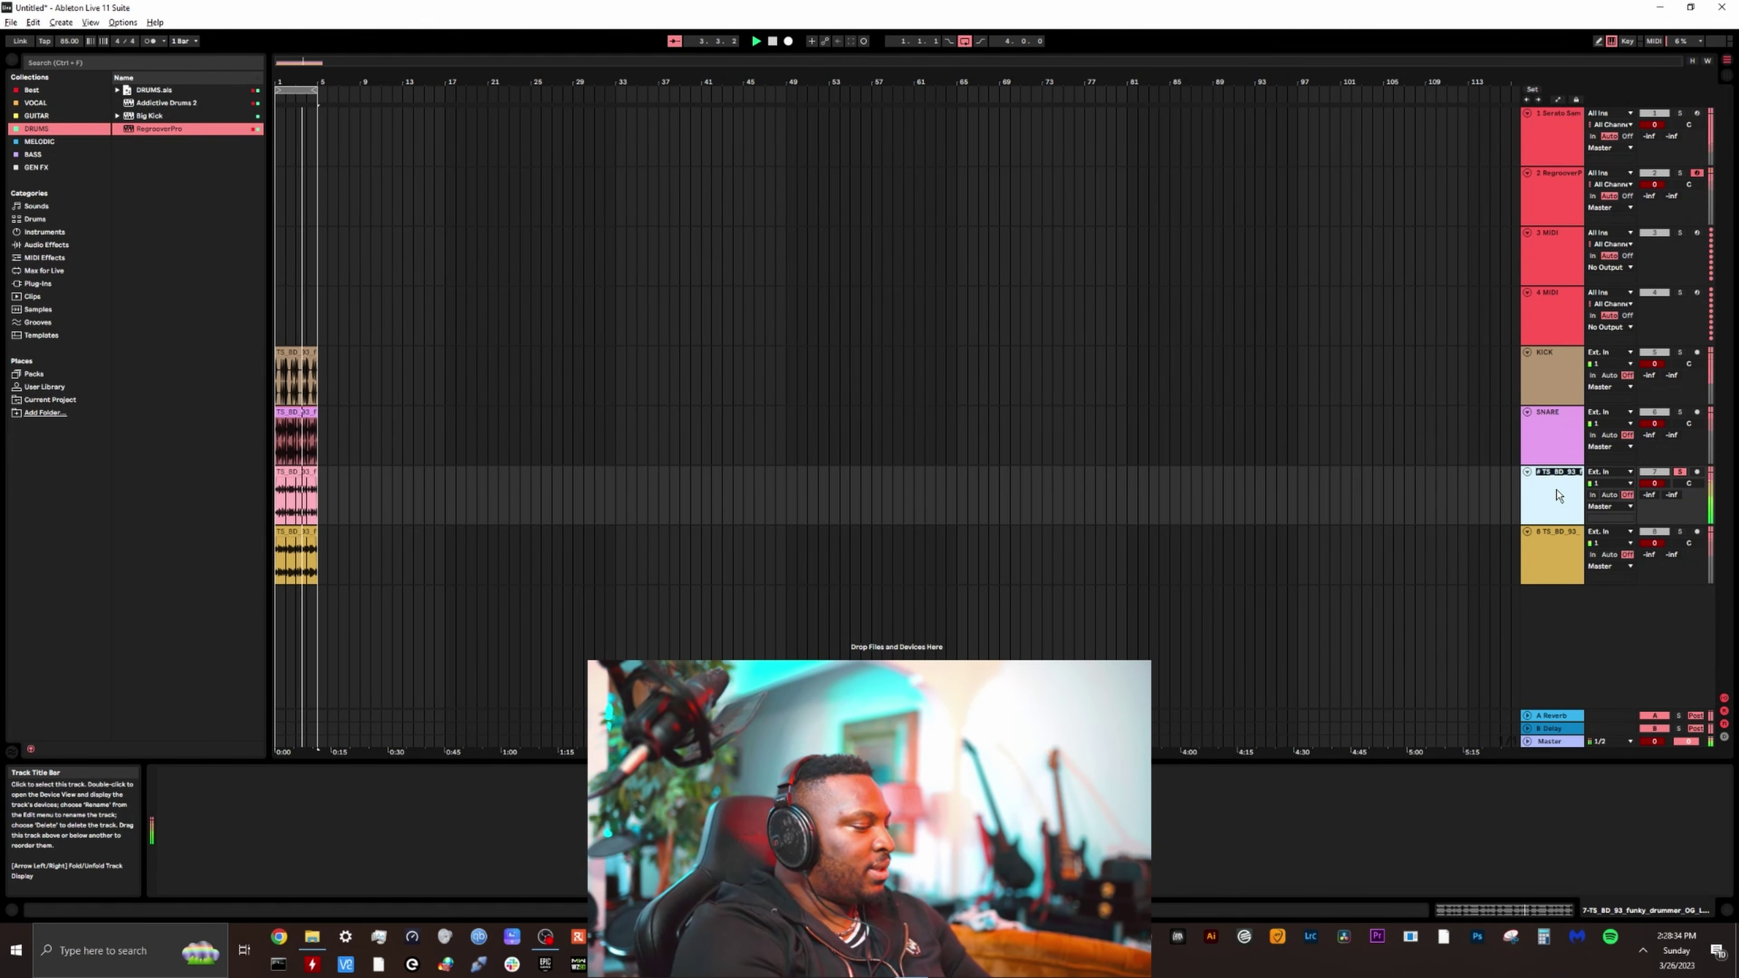
text(CLICKER)
key(Return)
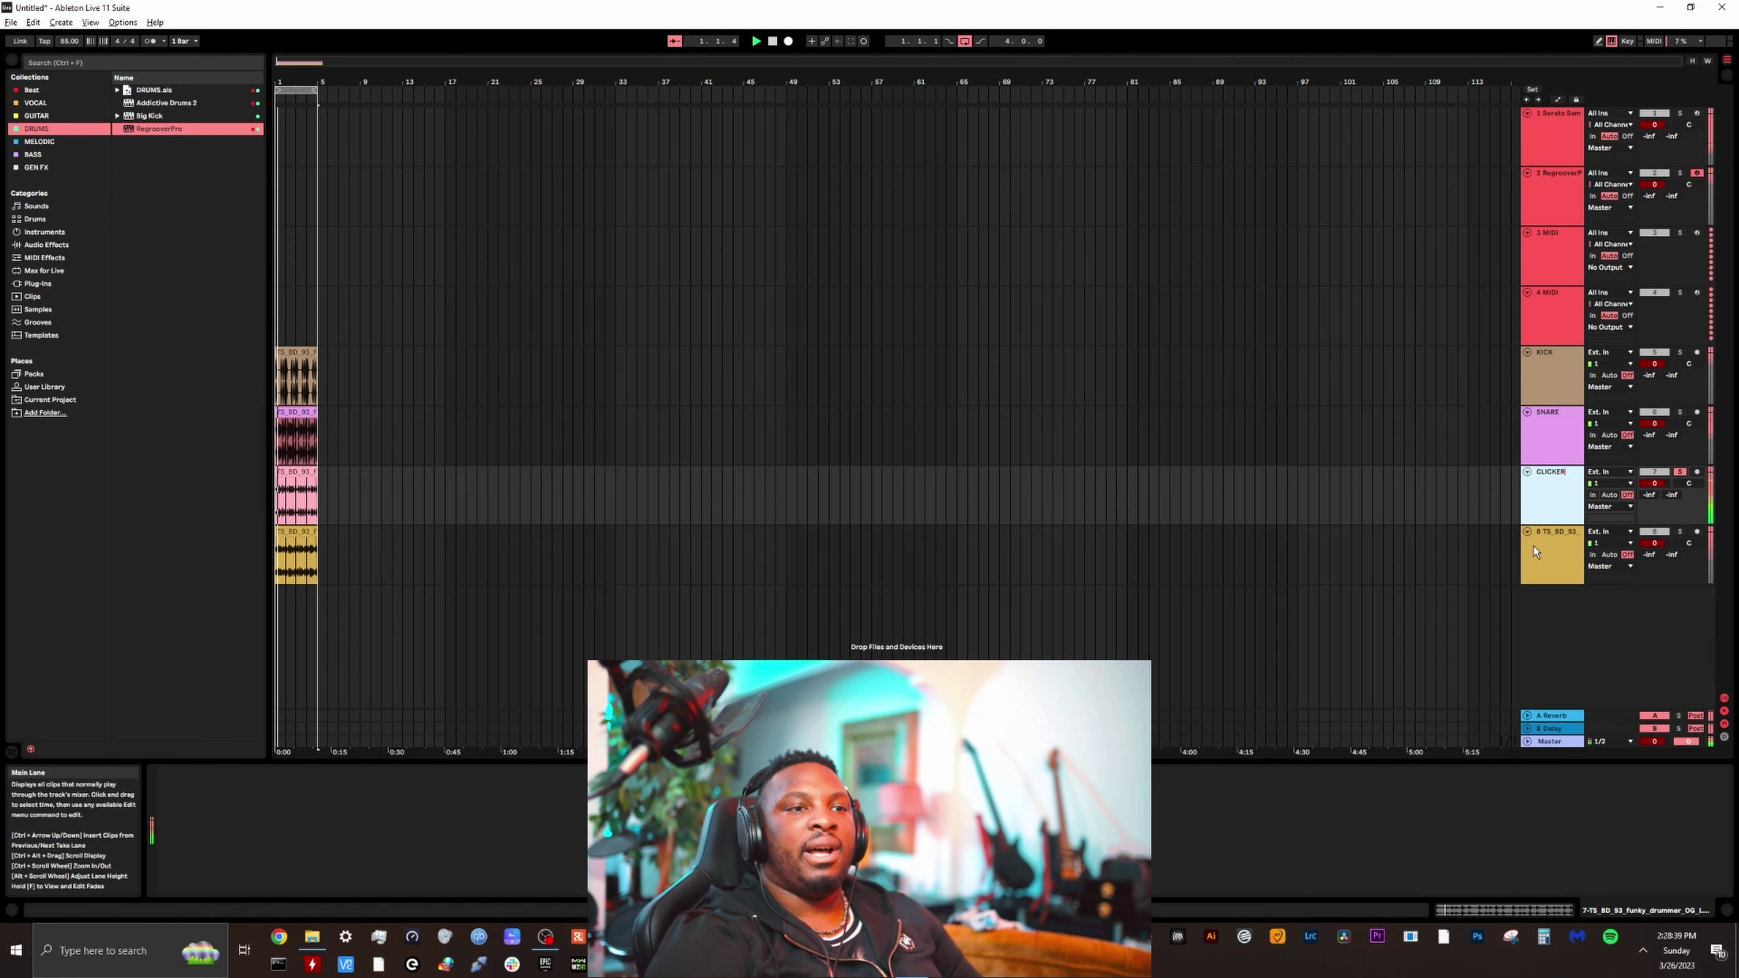
Move the last drum layer above CLICKER, and rename it HI HAT while listening to it soloed
key(Down)
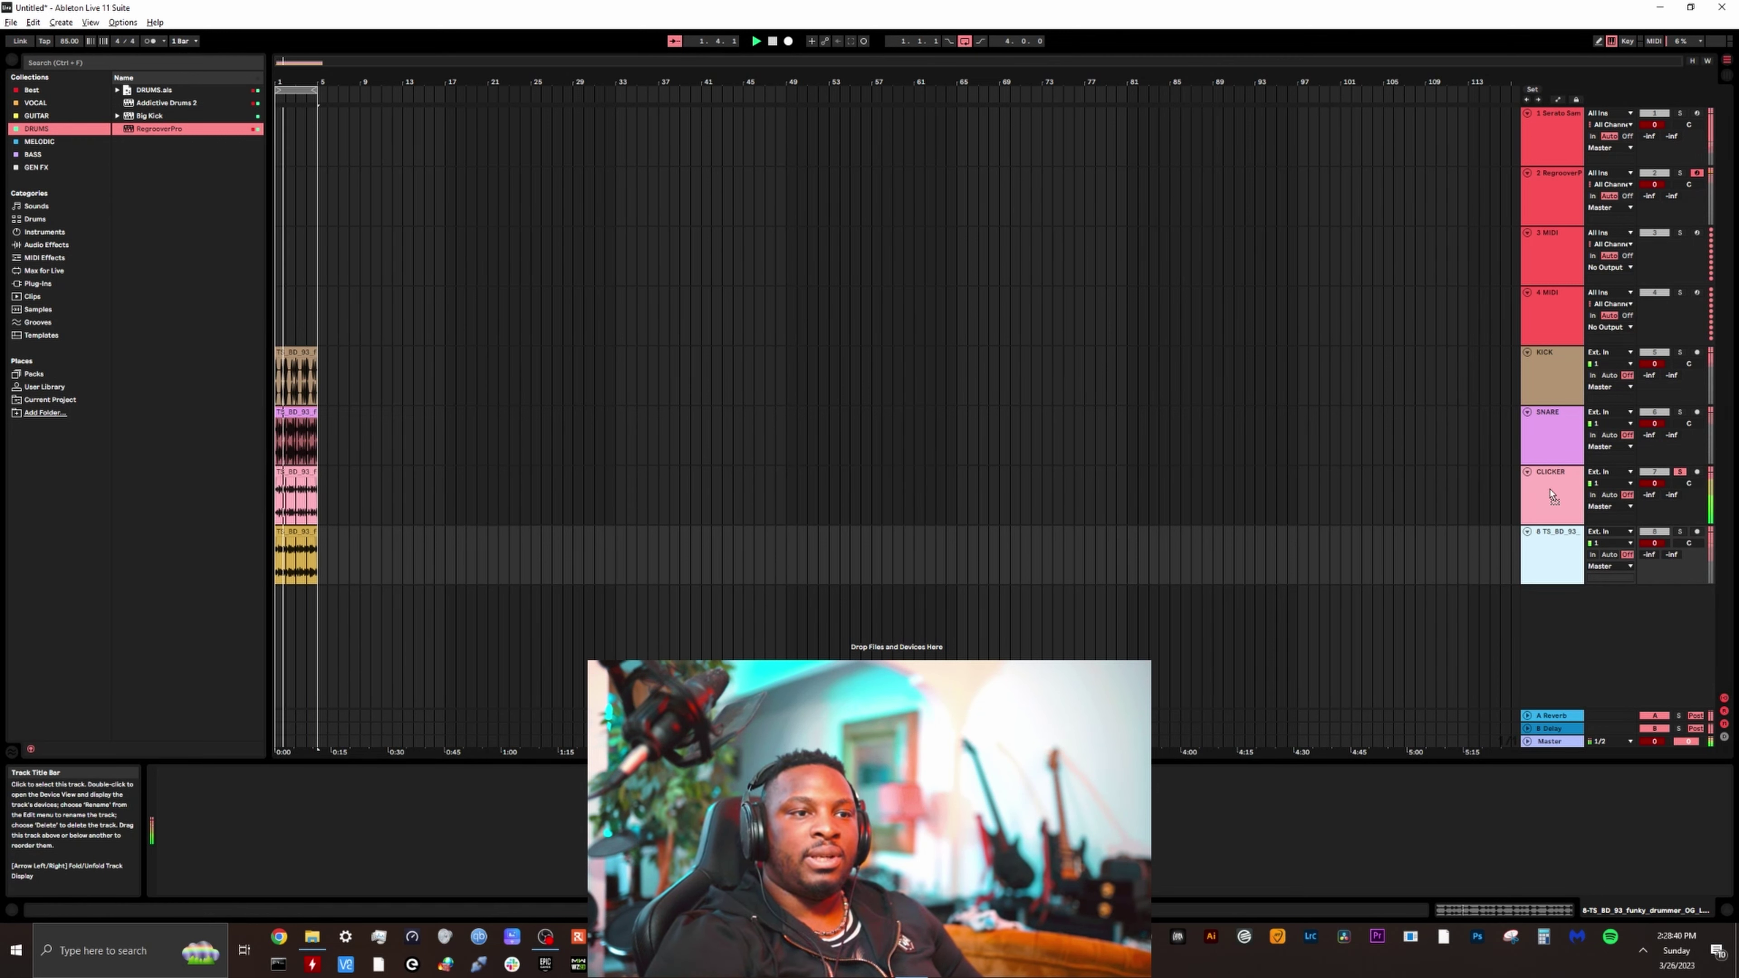
drag(1553, 494, 1553, 478)
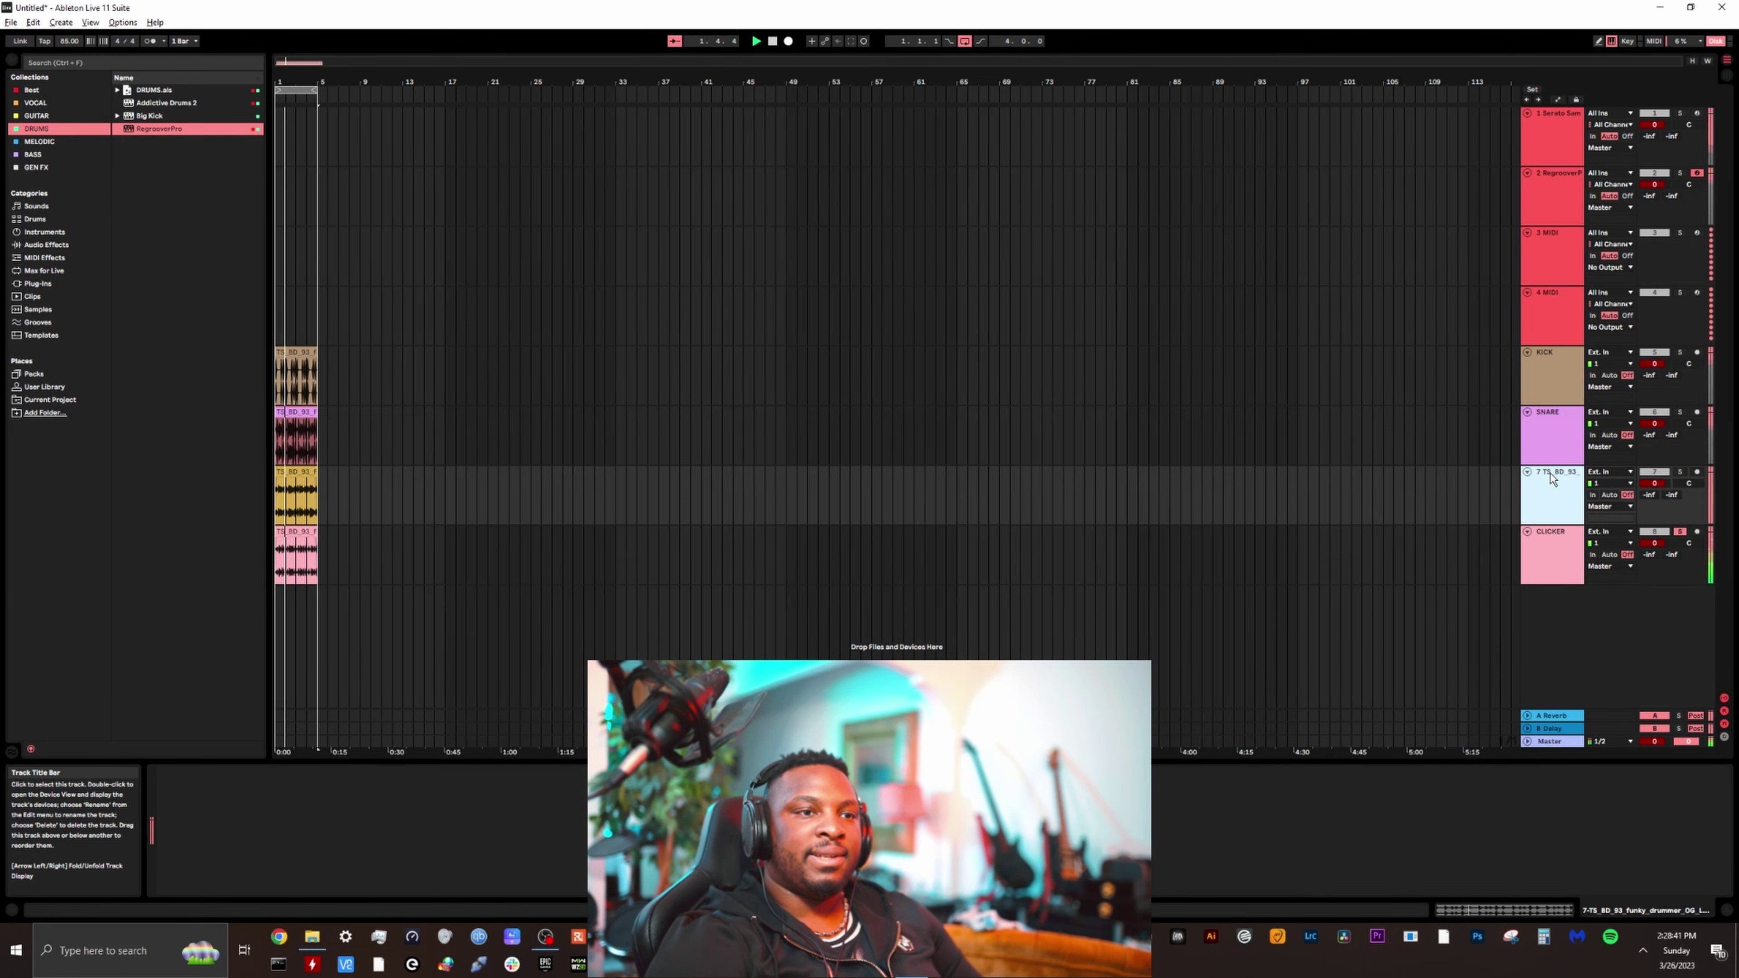
click(1680, 473)
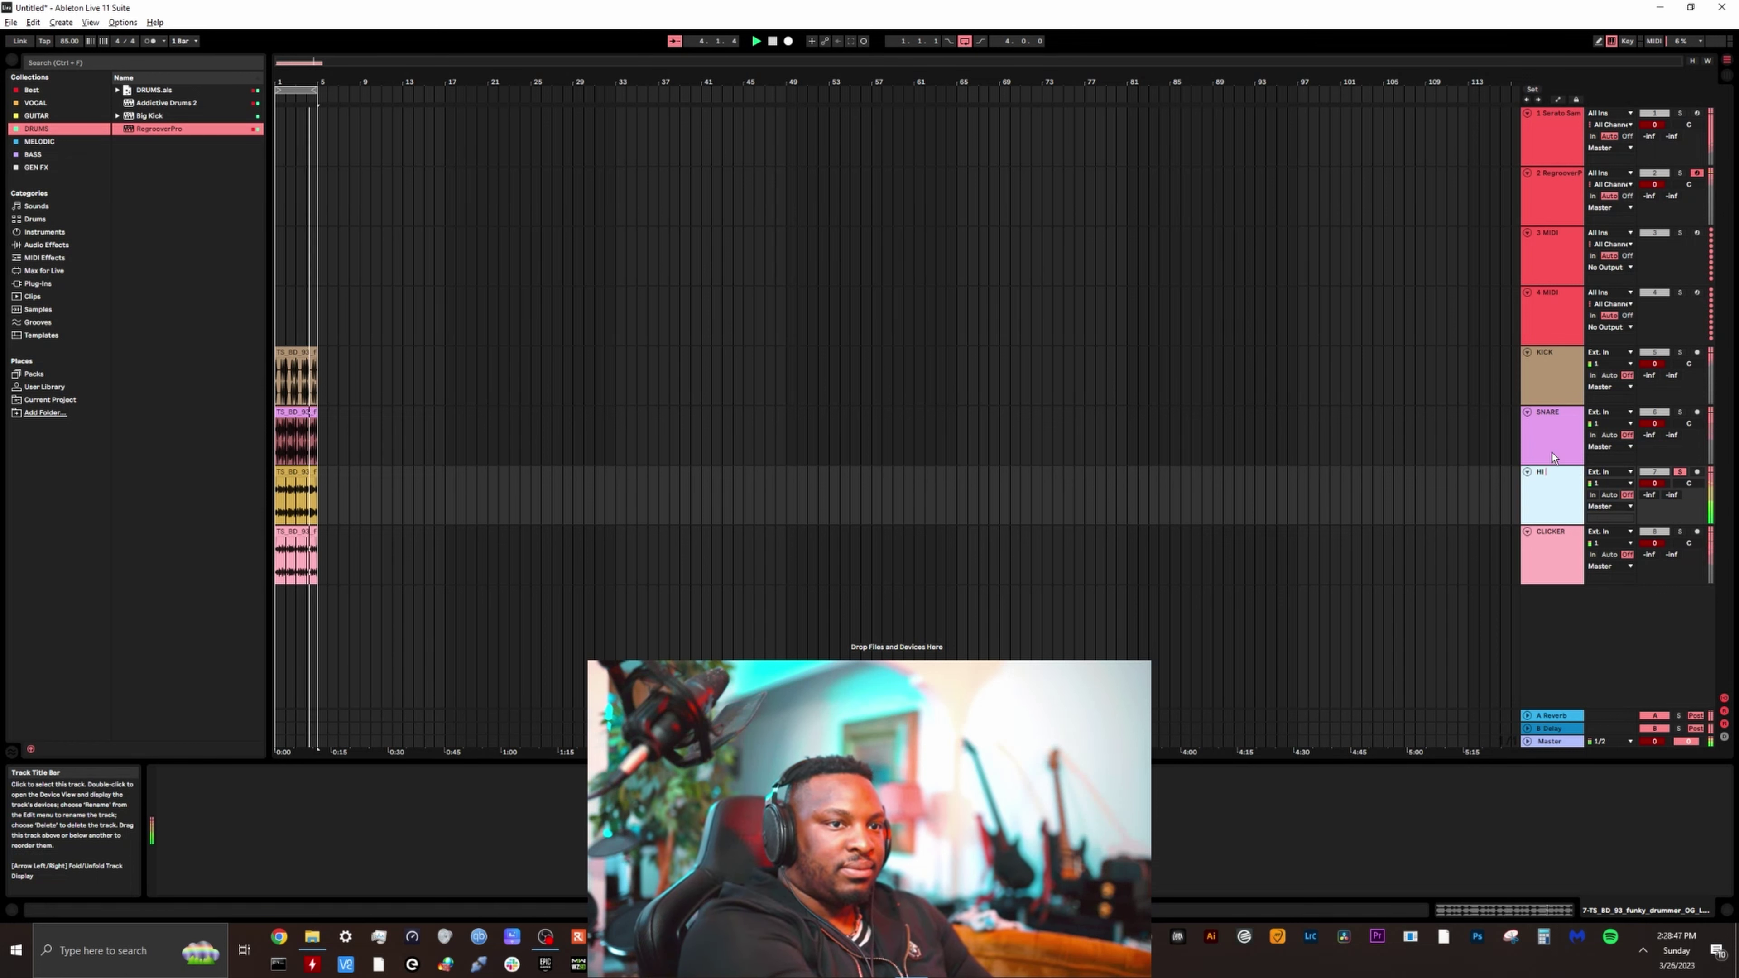
click(1680, 472)
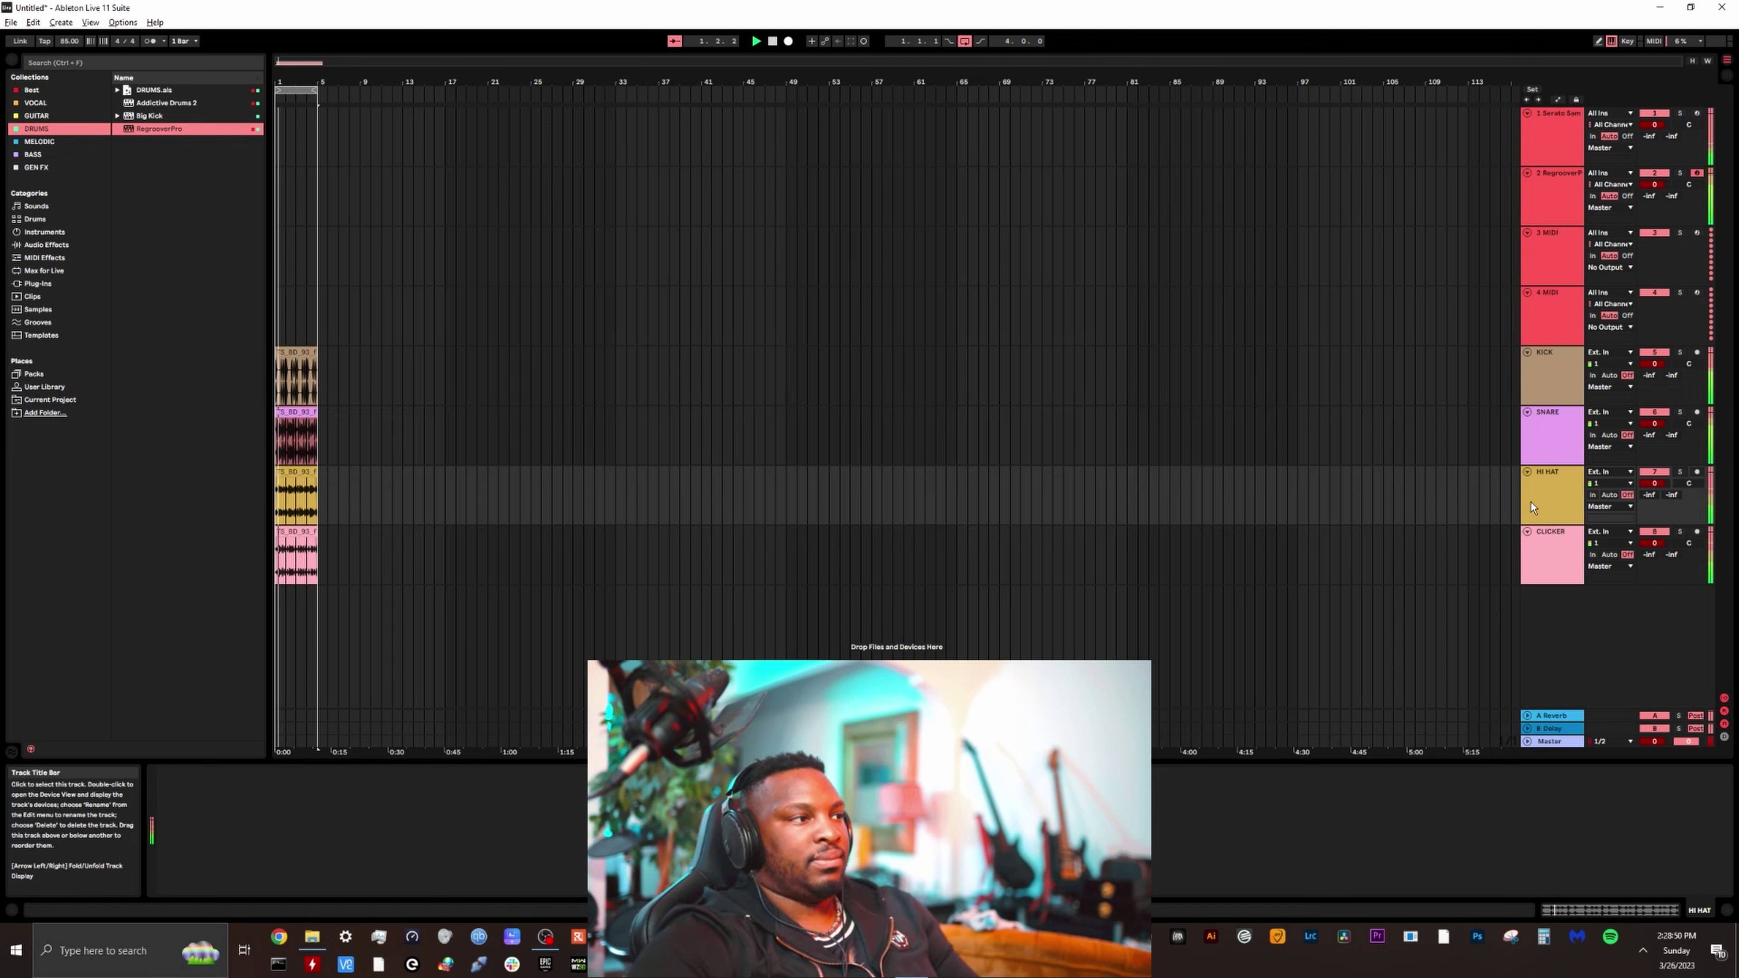
Reopen Serato Sample on the first track and mark slices of the playing song onto successive pads, starting with pad 1
click(1547, 137)
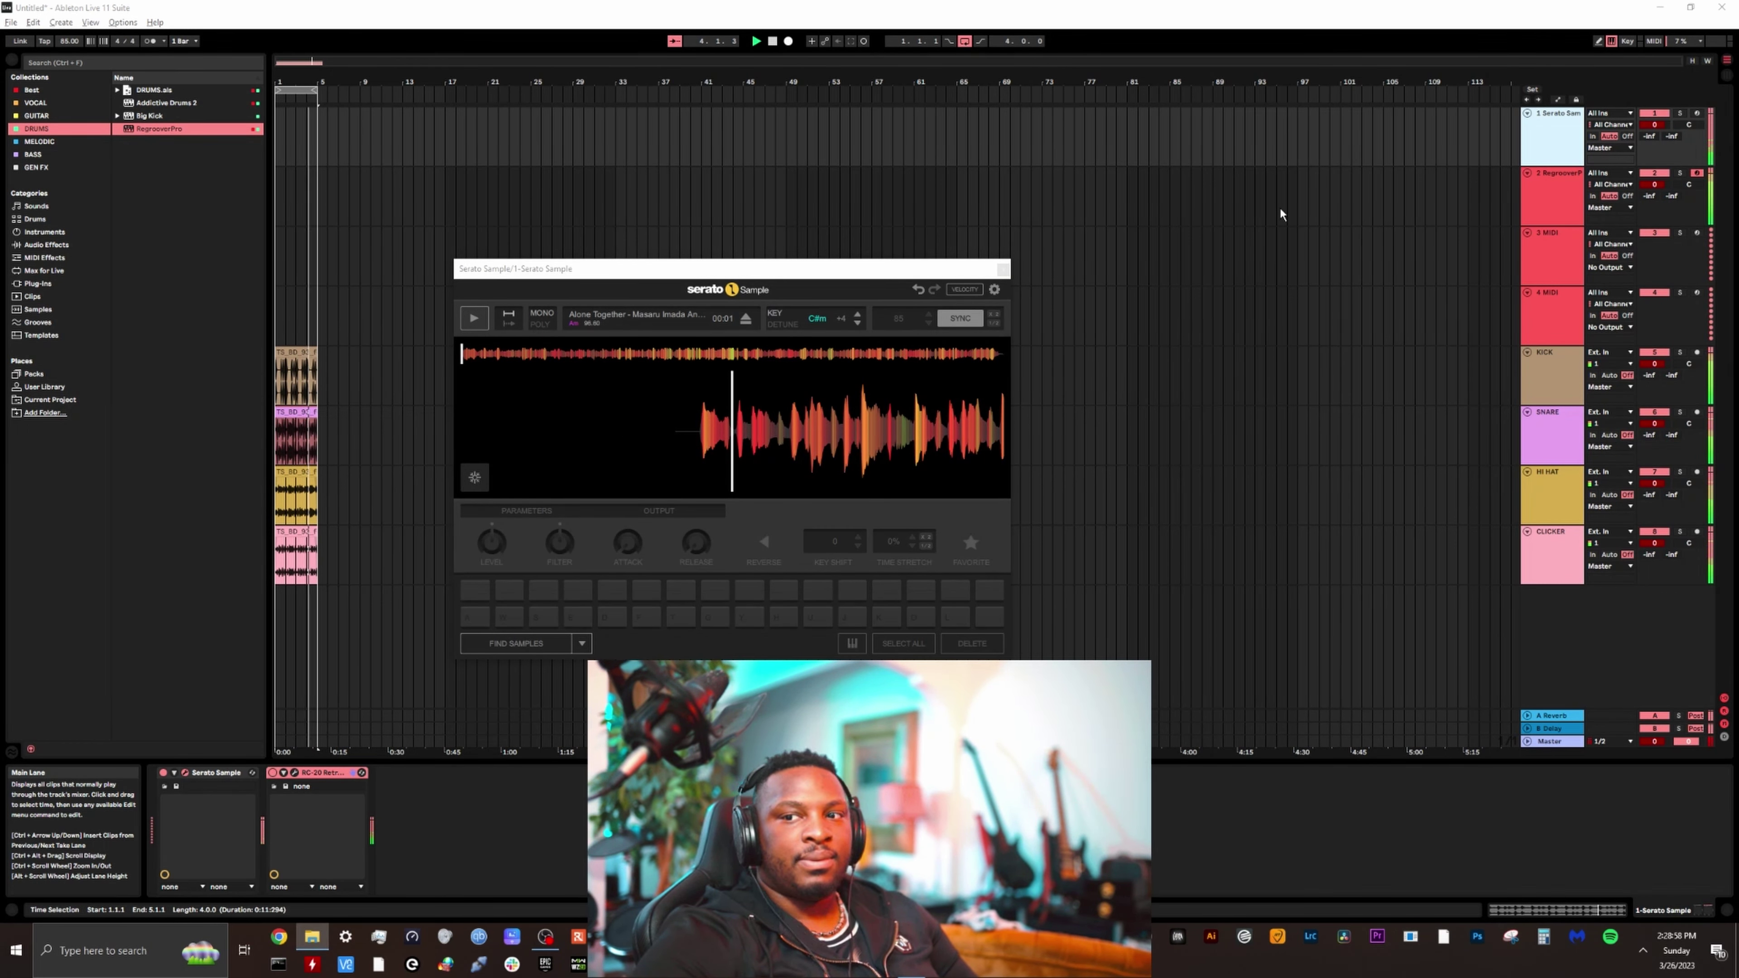
click(740, 416)
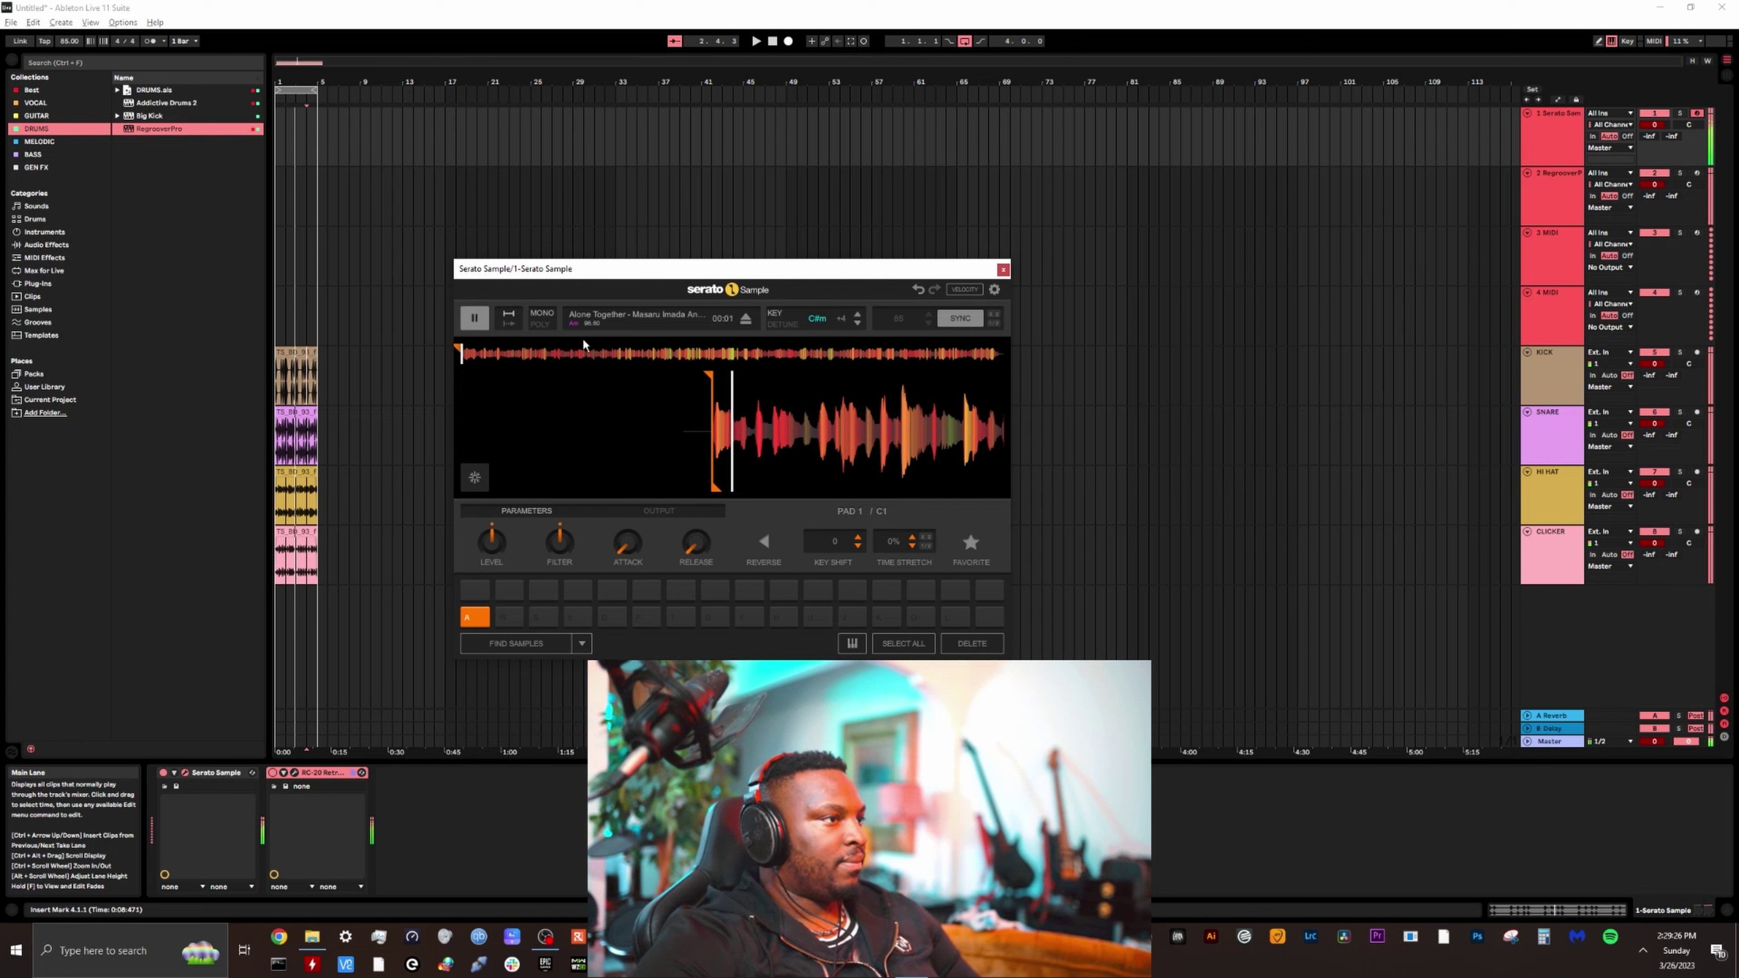
key(a)
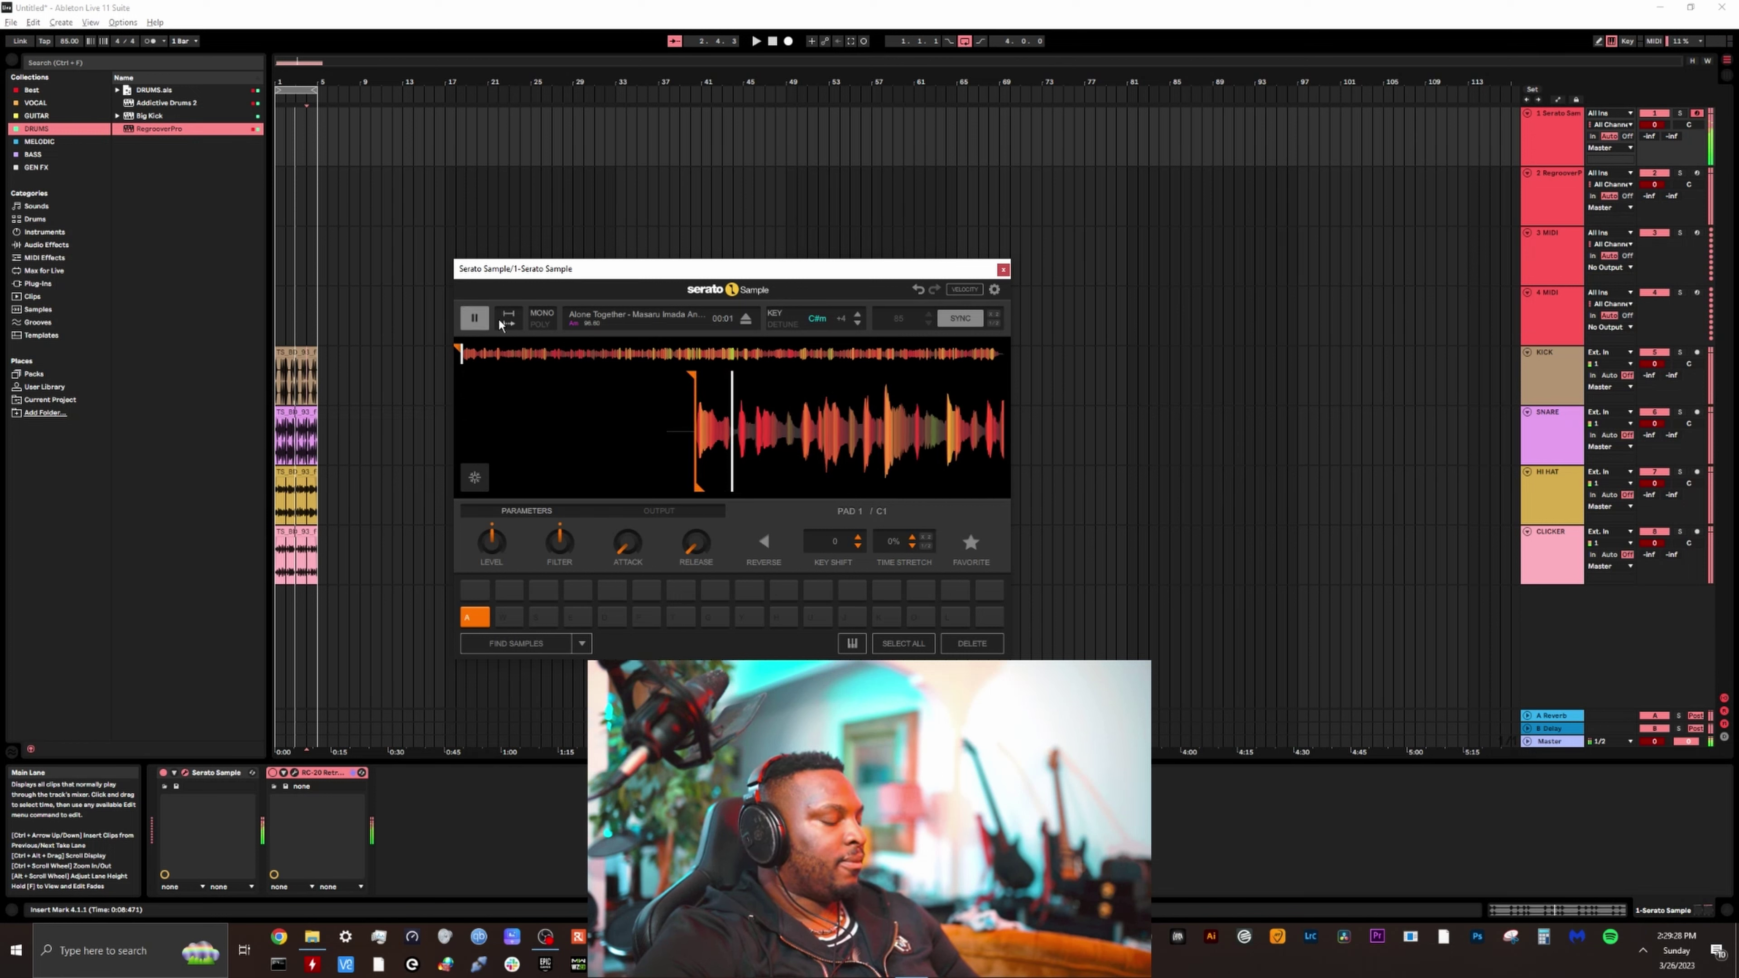
key(w)
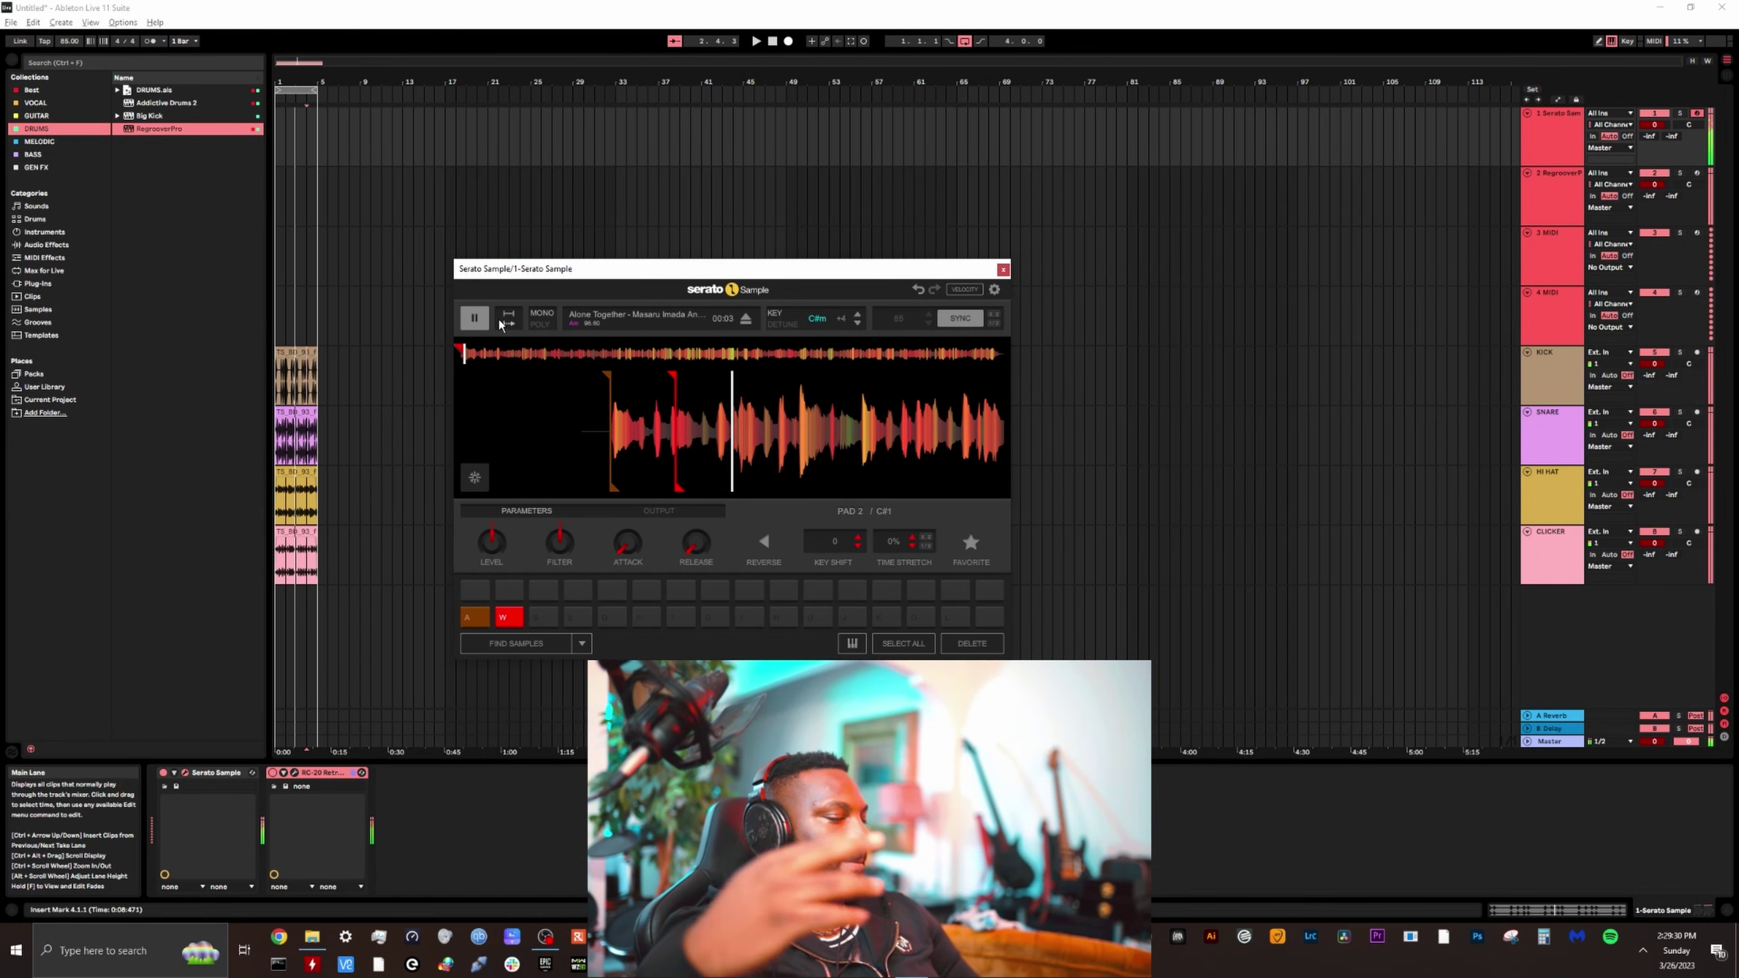
key(s)
key(e)
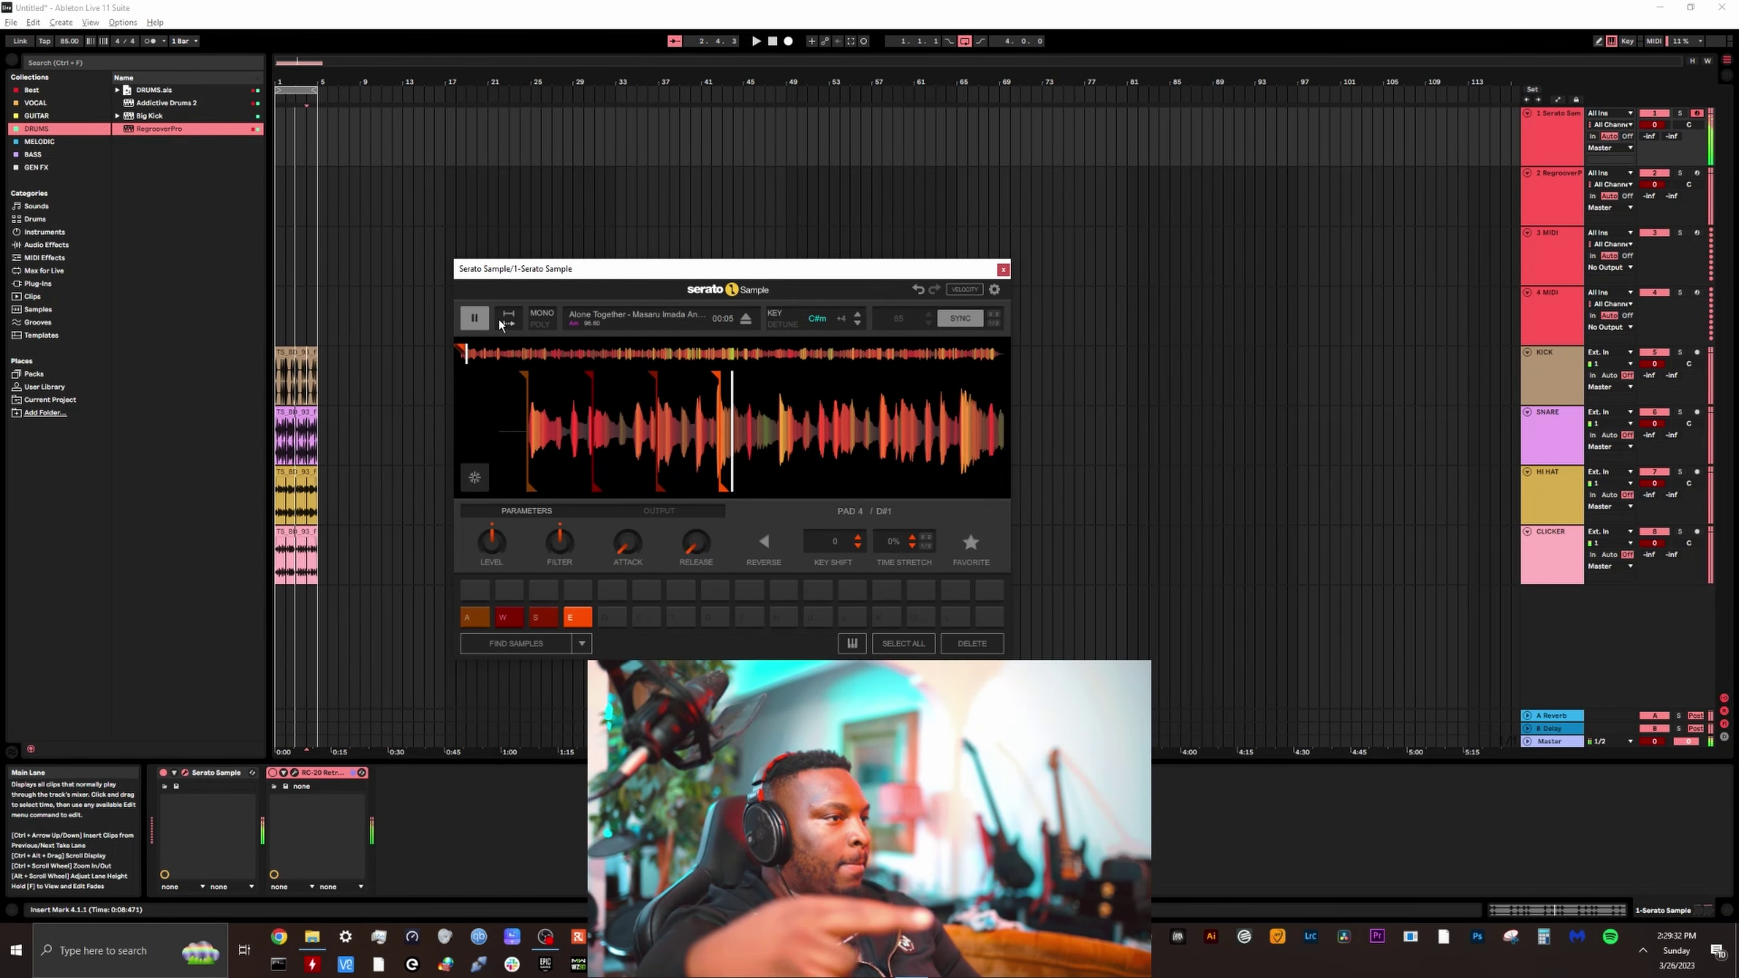
key(d)
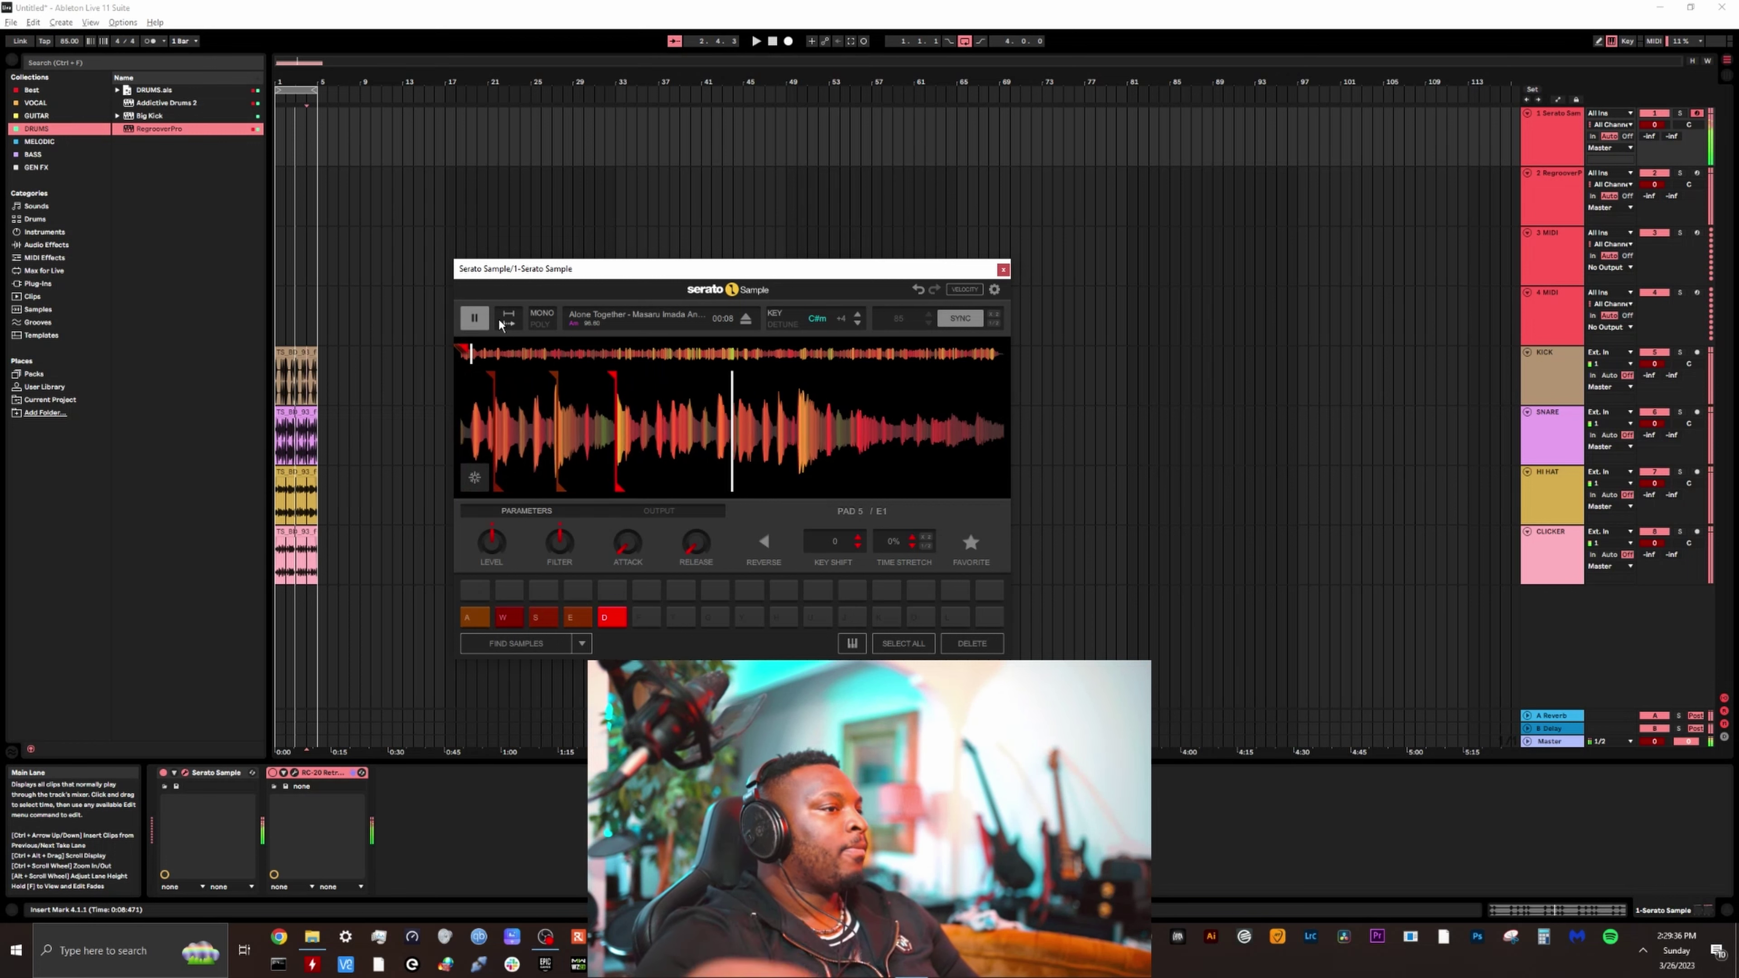
key(f)
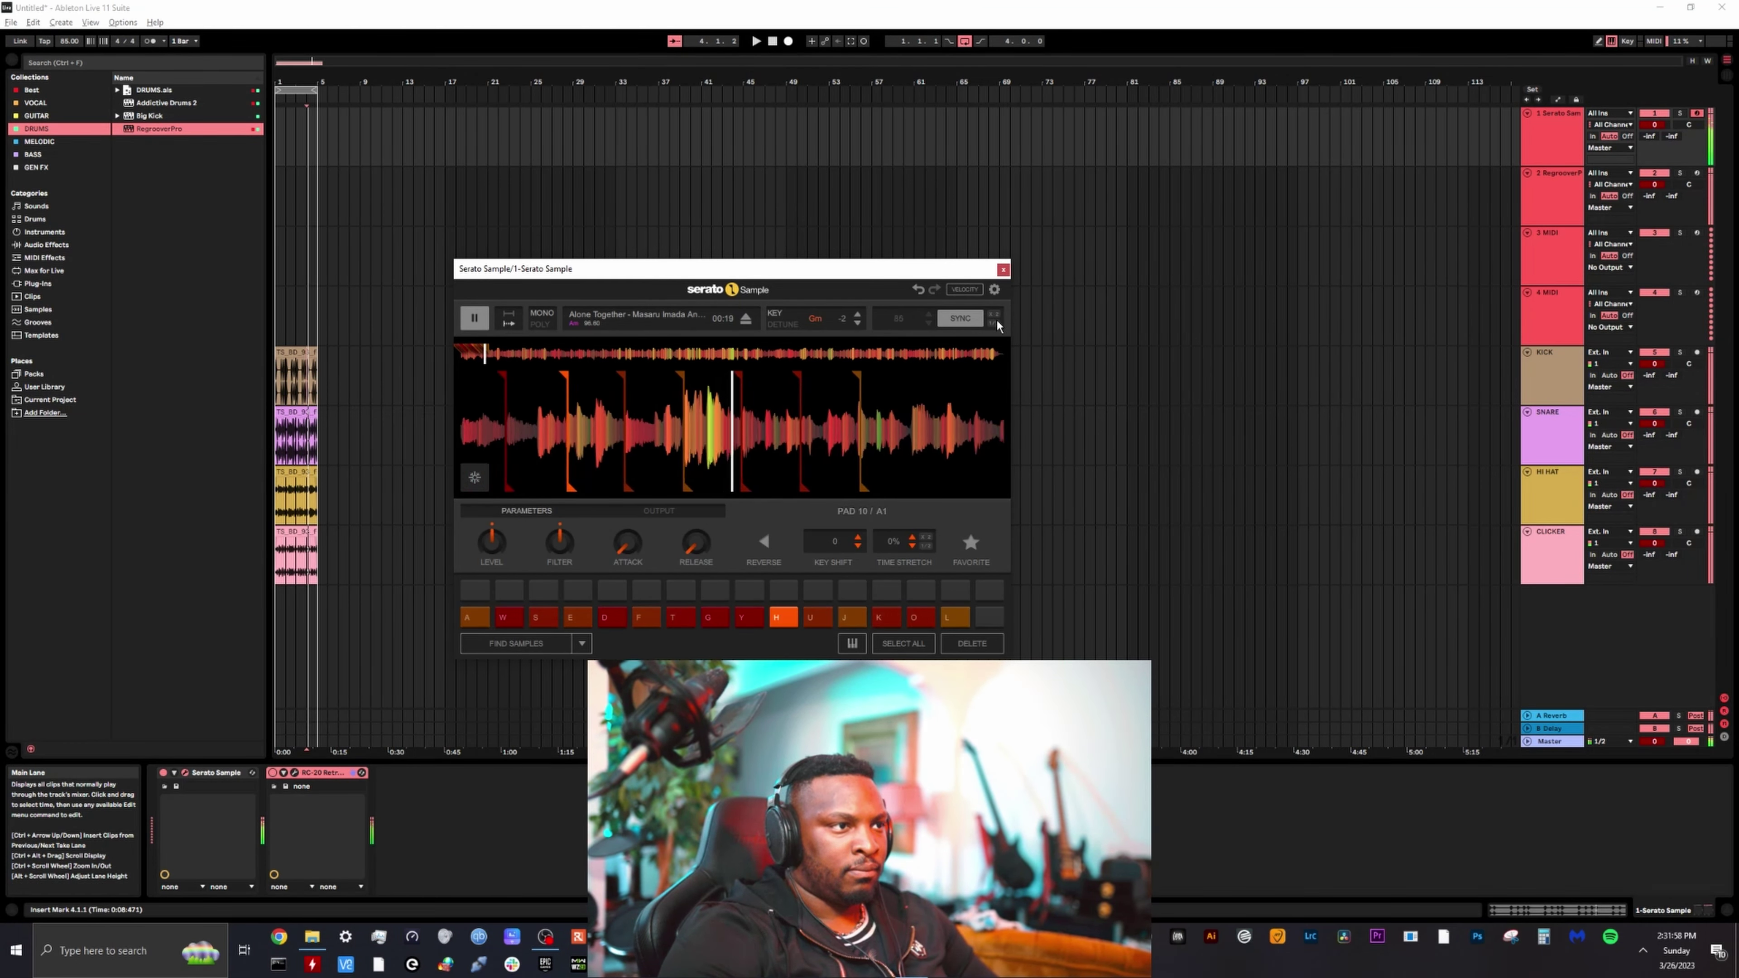
Play the looped drum layers and trigger the slice on pad 1 repeatedly over them
key(a)
key(space)
key(a)
key(a)
key(a)
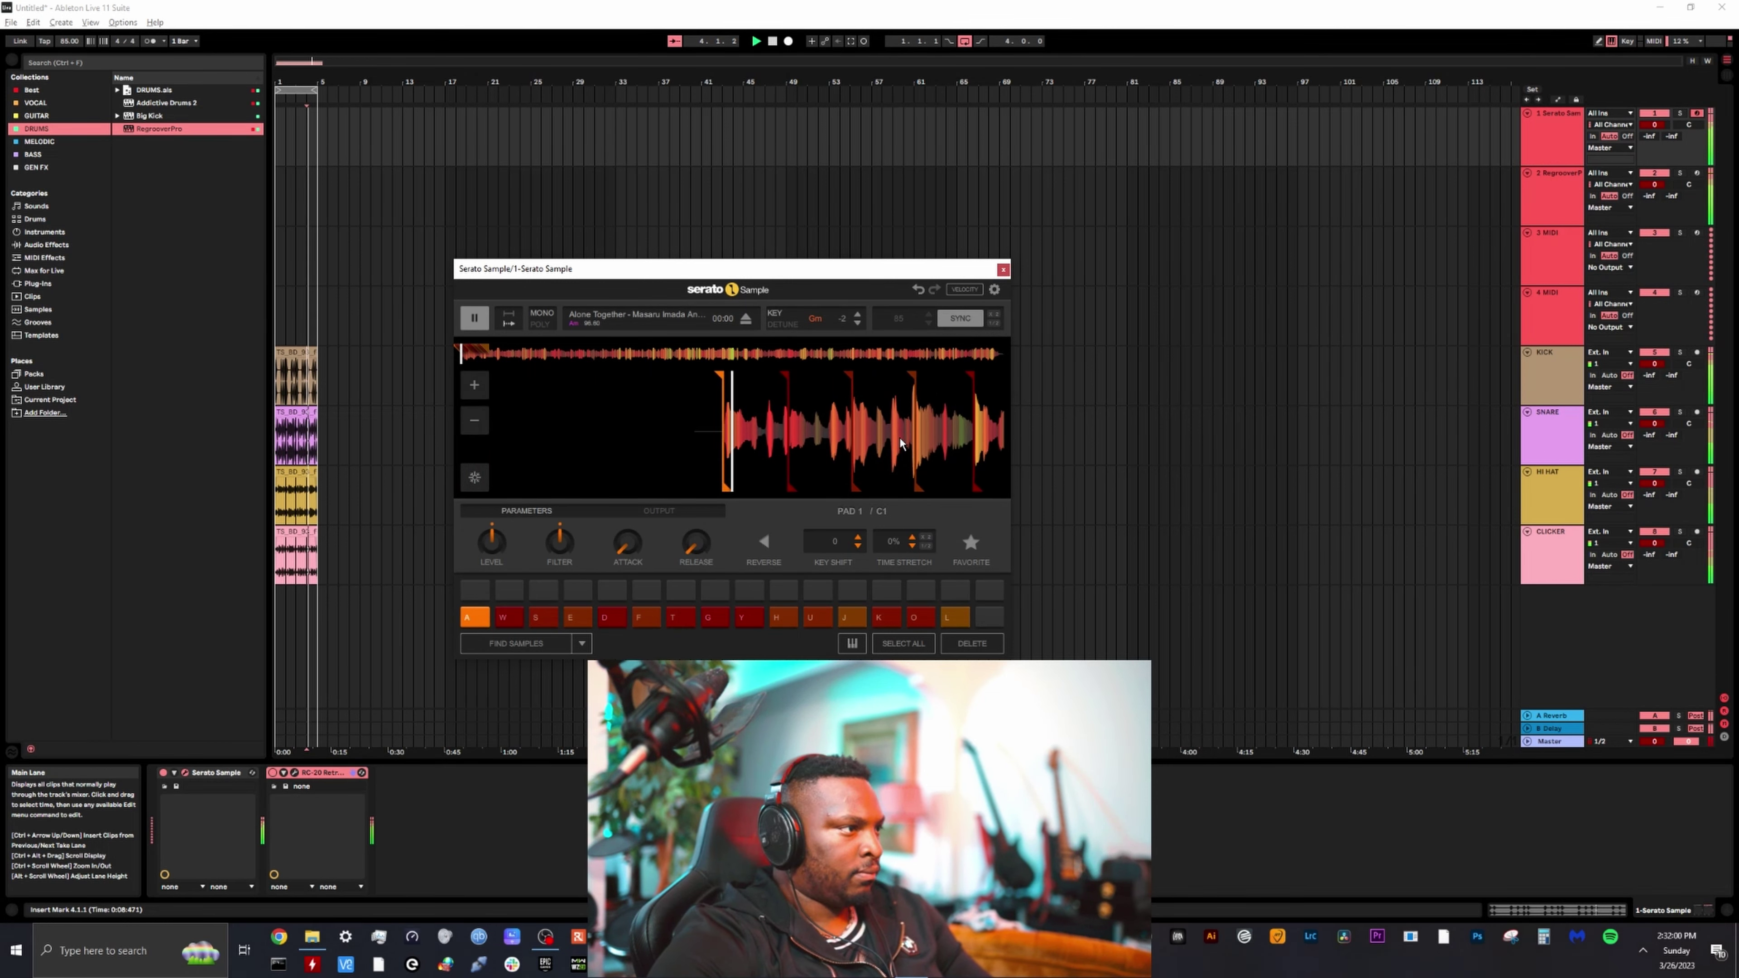
key(a)
key(a)
key(a)
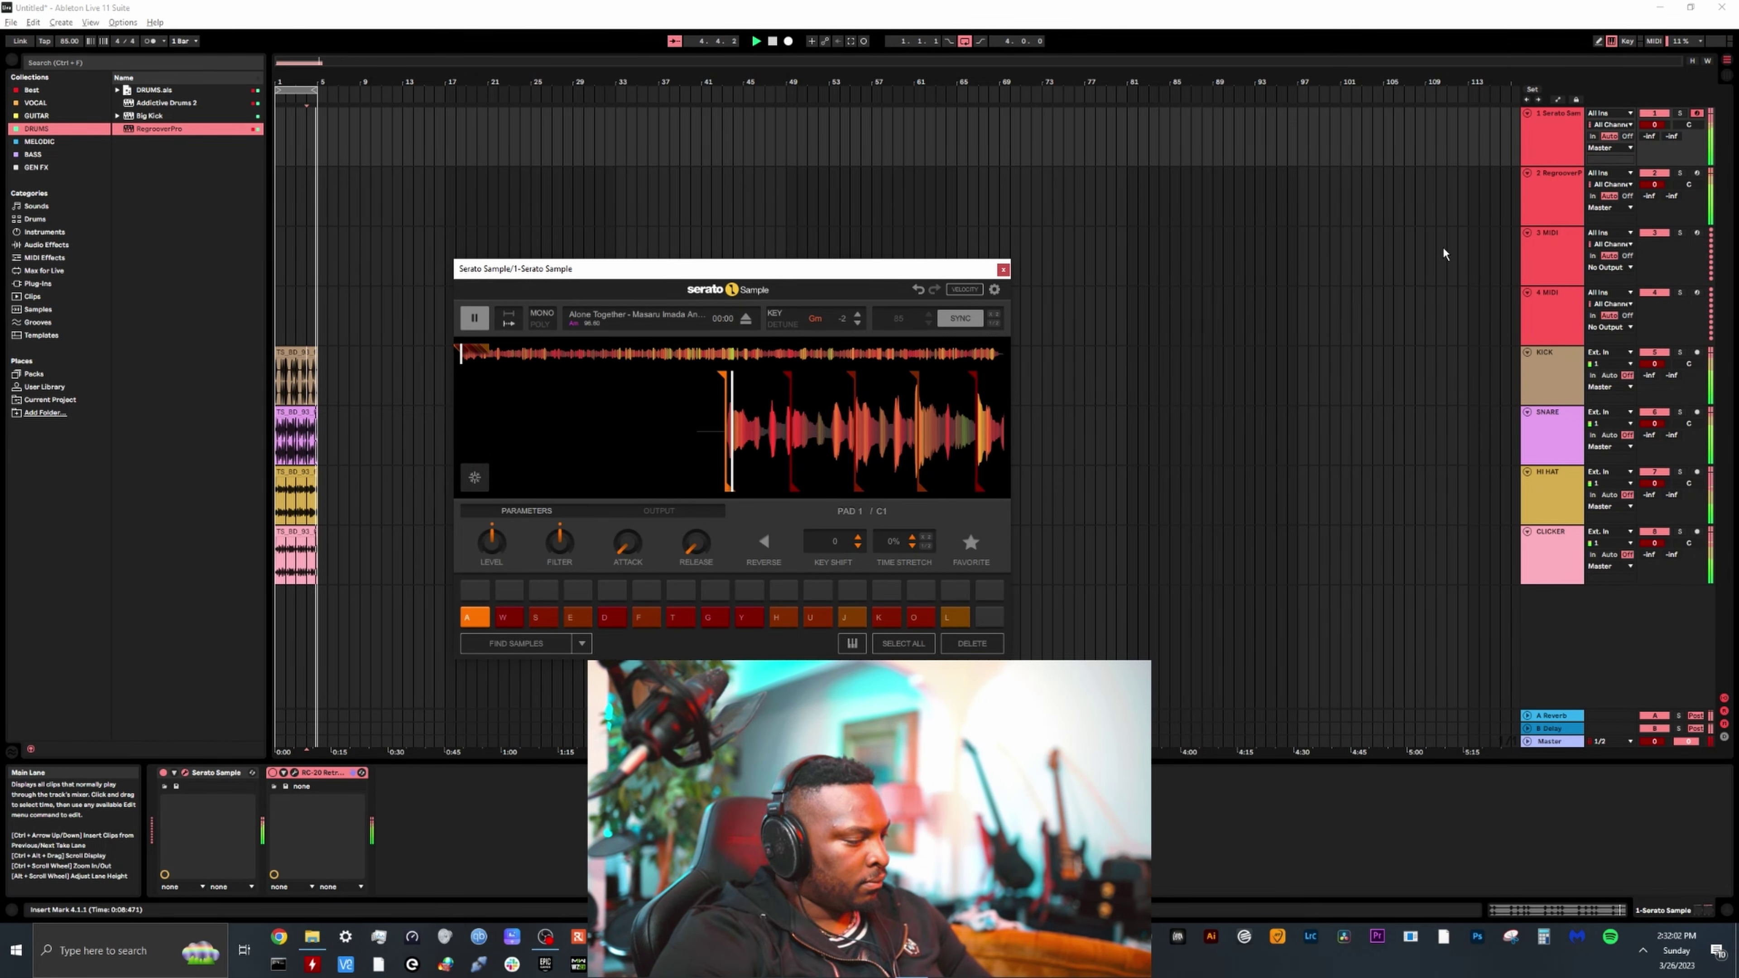
Audition the slices on pads 1, 2, 3 and 5 in Serato Sample to find a usable combination
key(a)
key(a)
key(a)
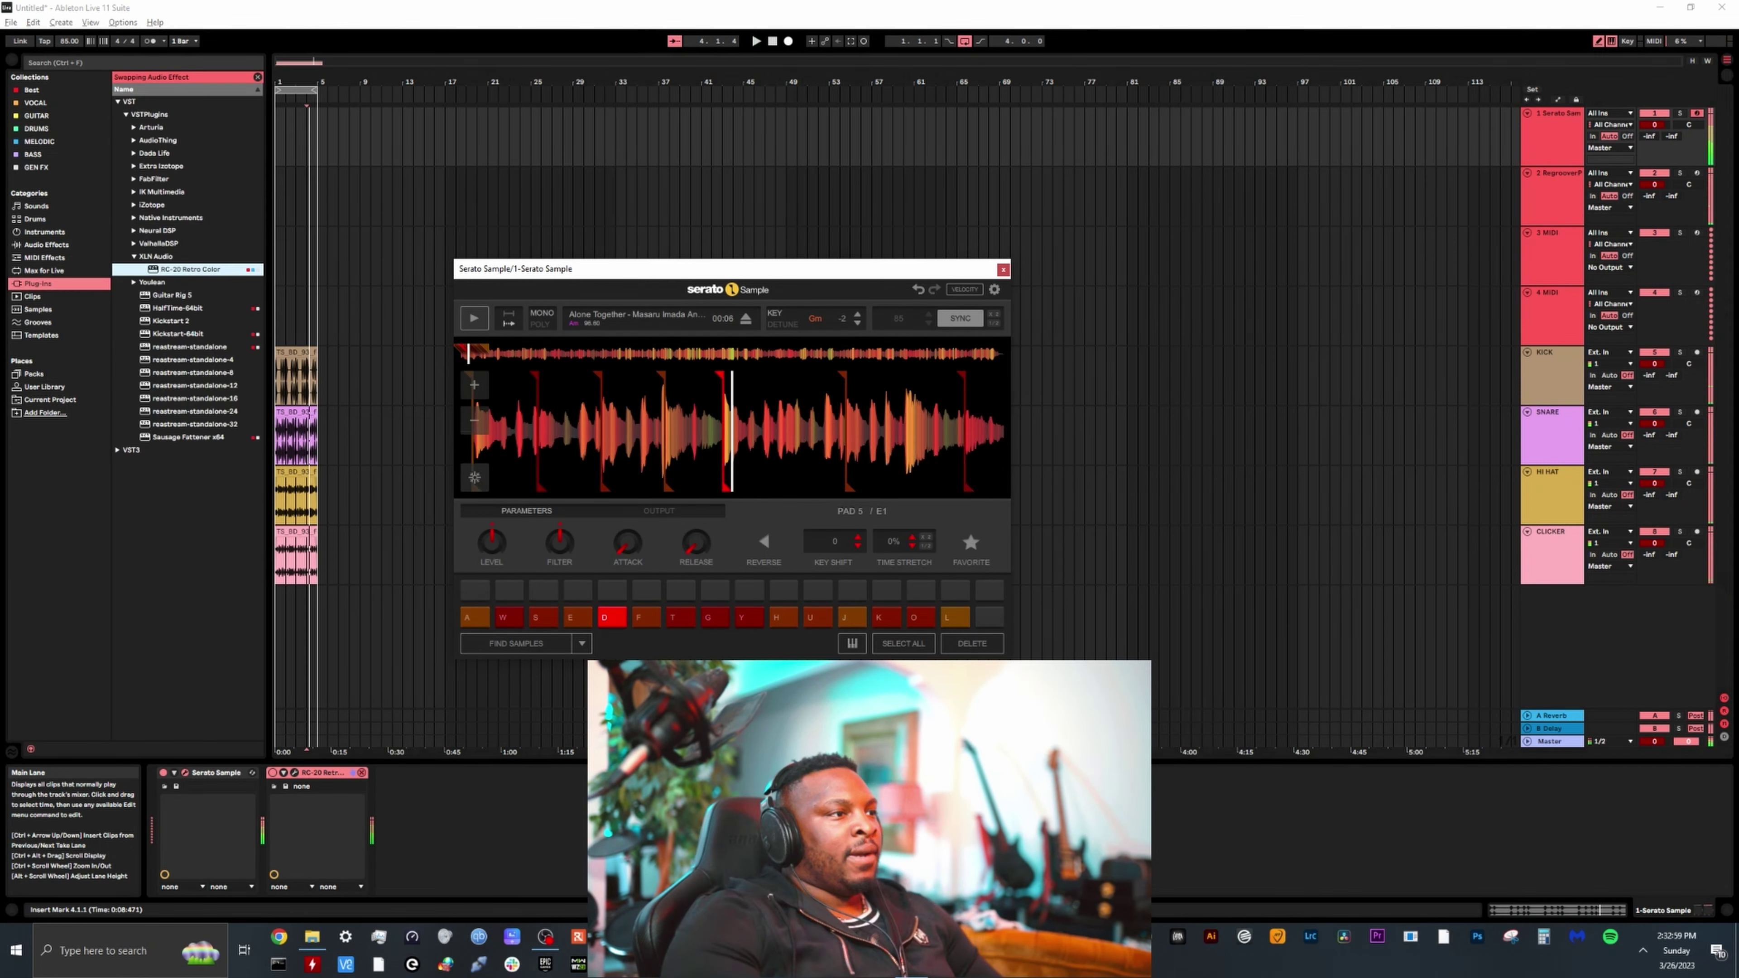
key(s)
key(s)
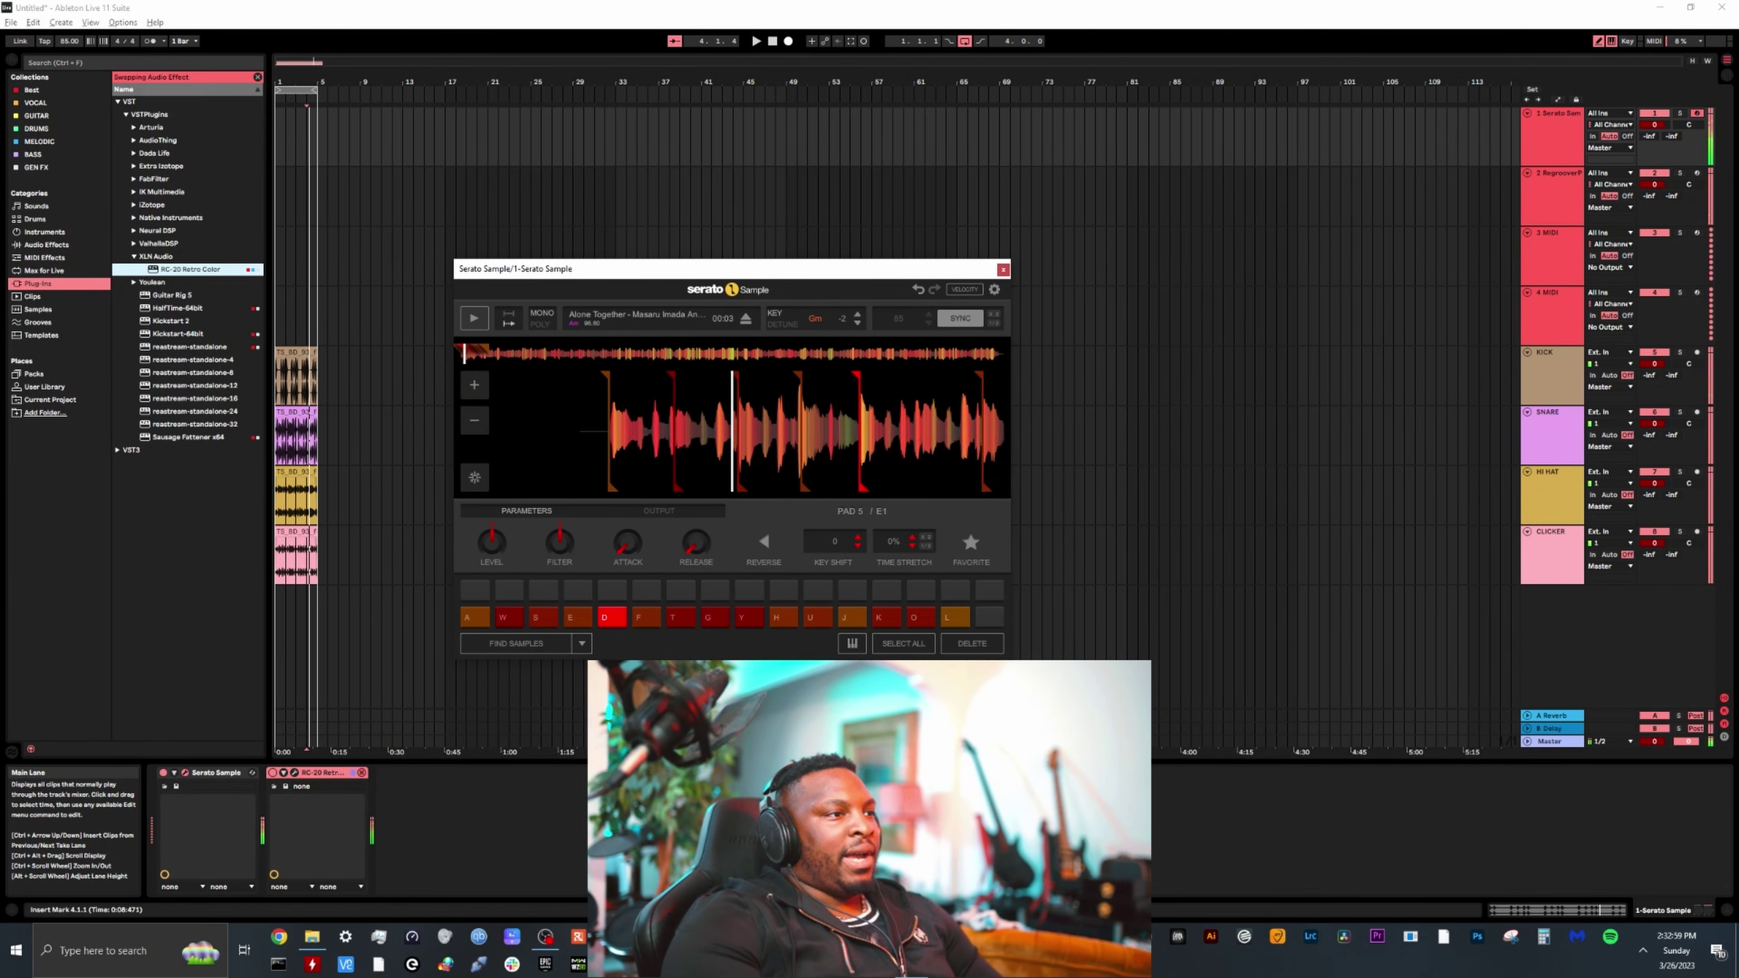
key(w)
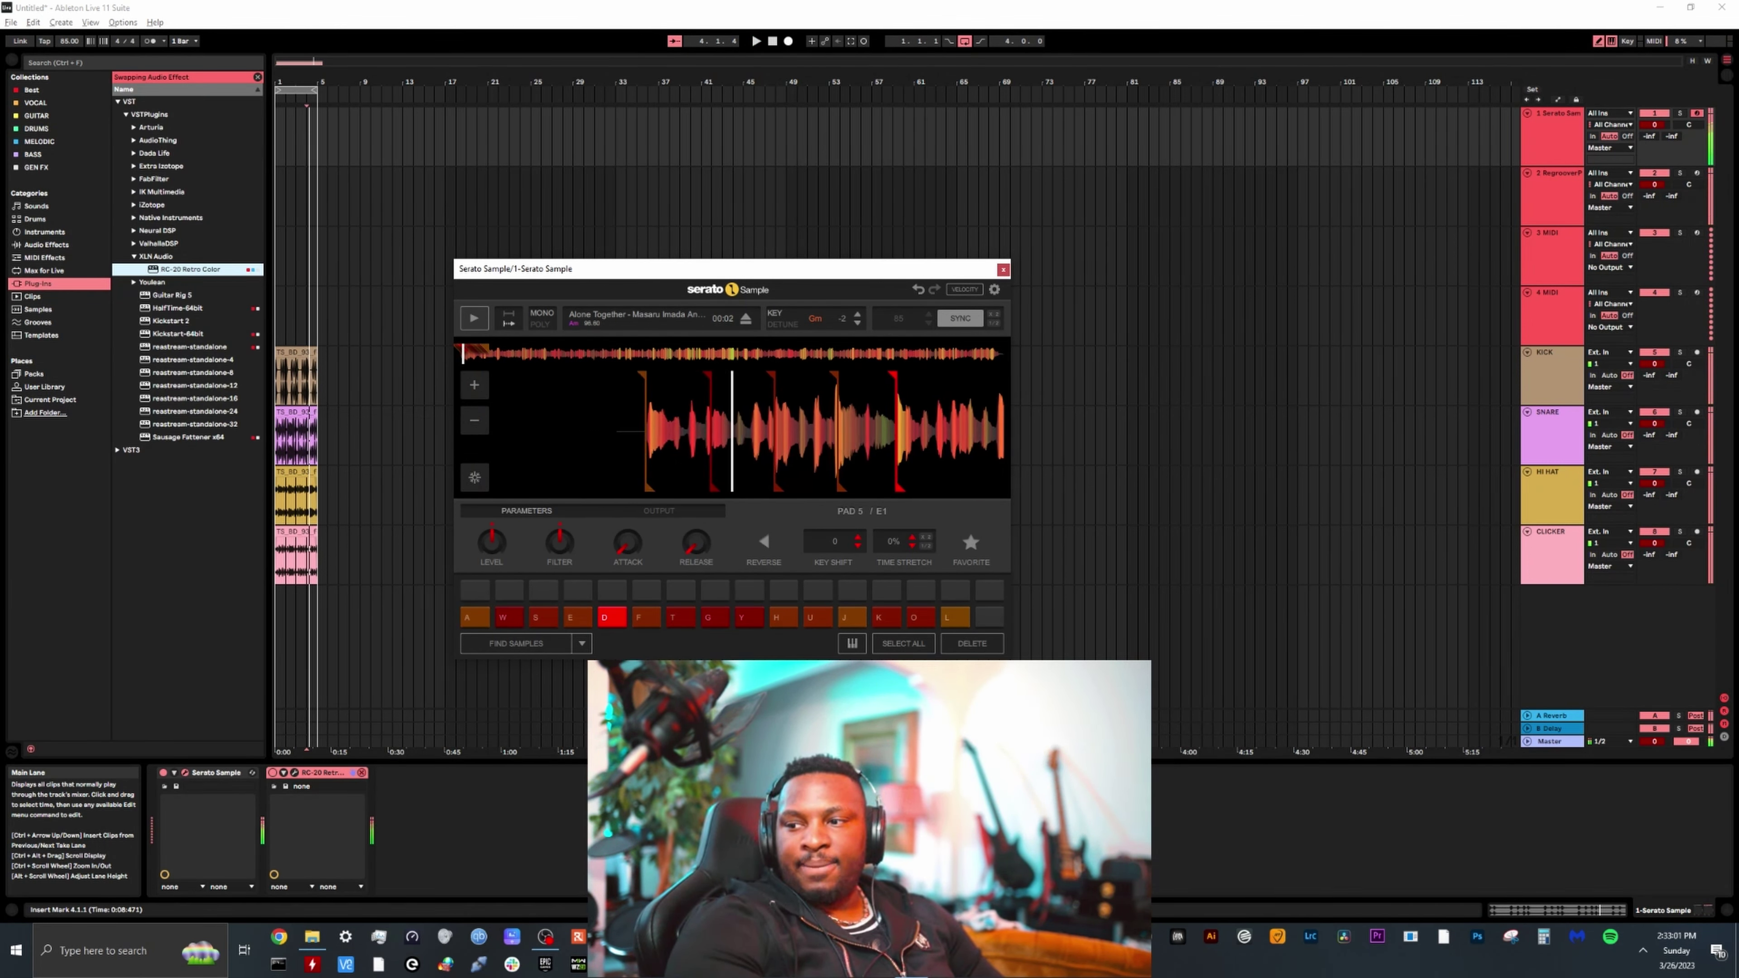
key(d)
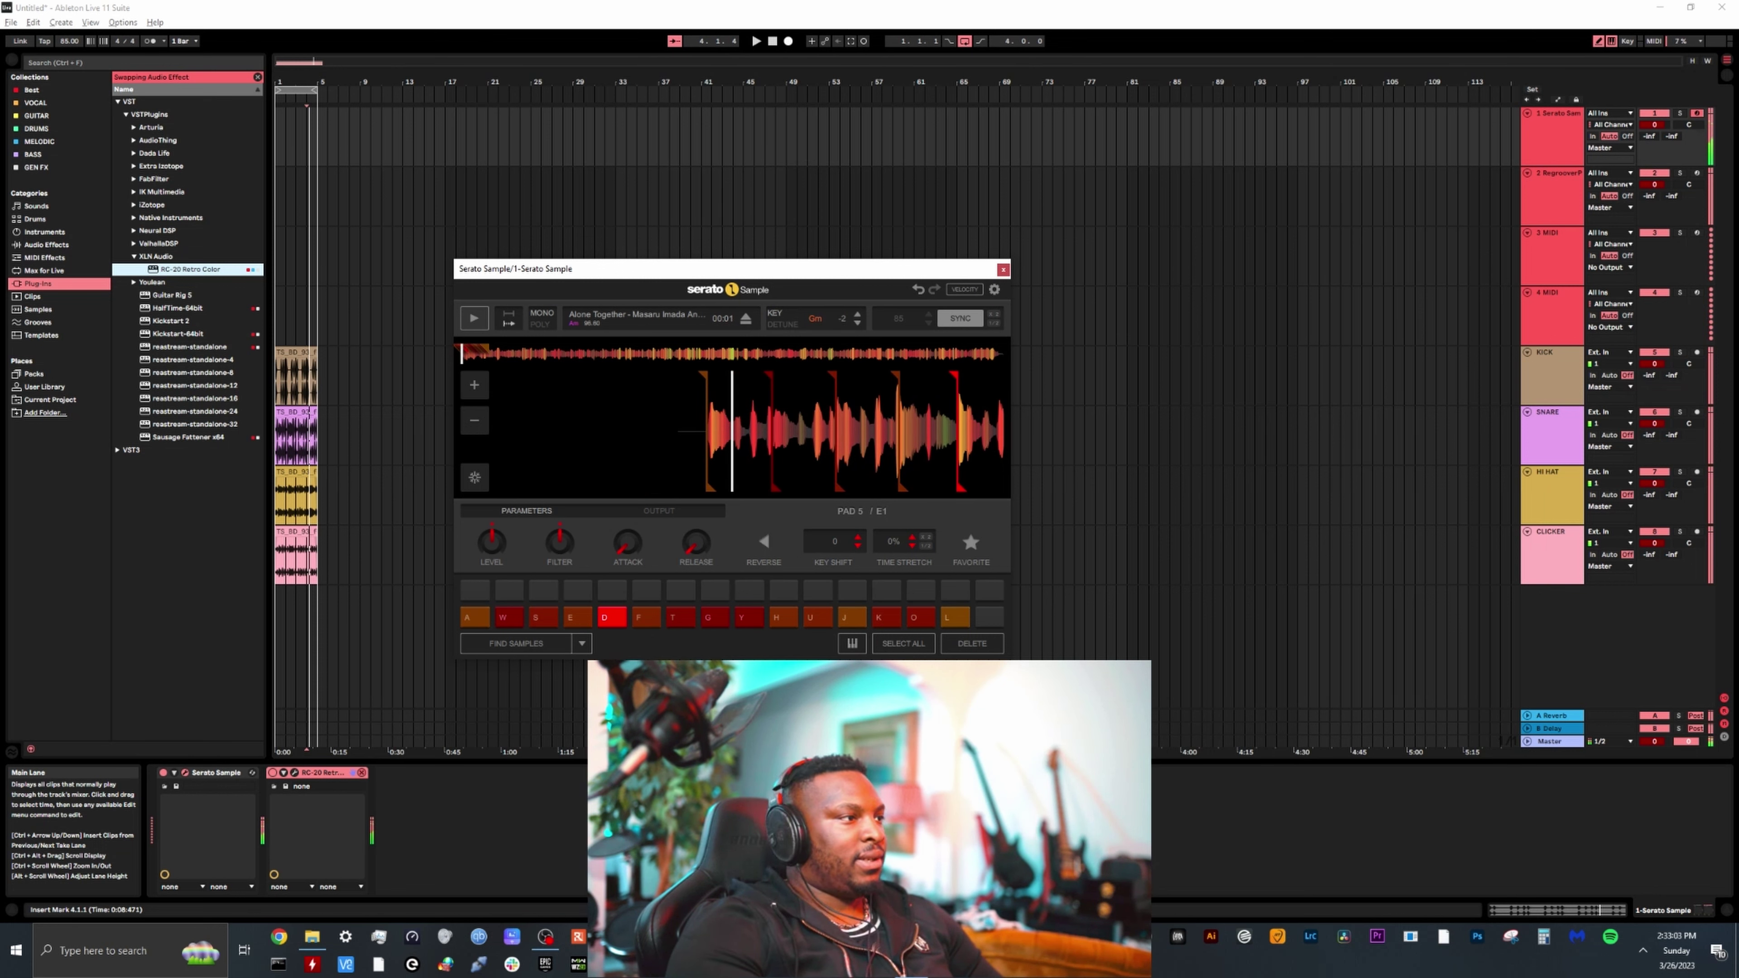
key(s)
key(d)
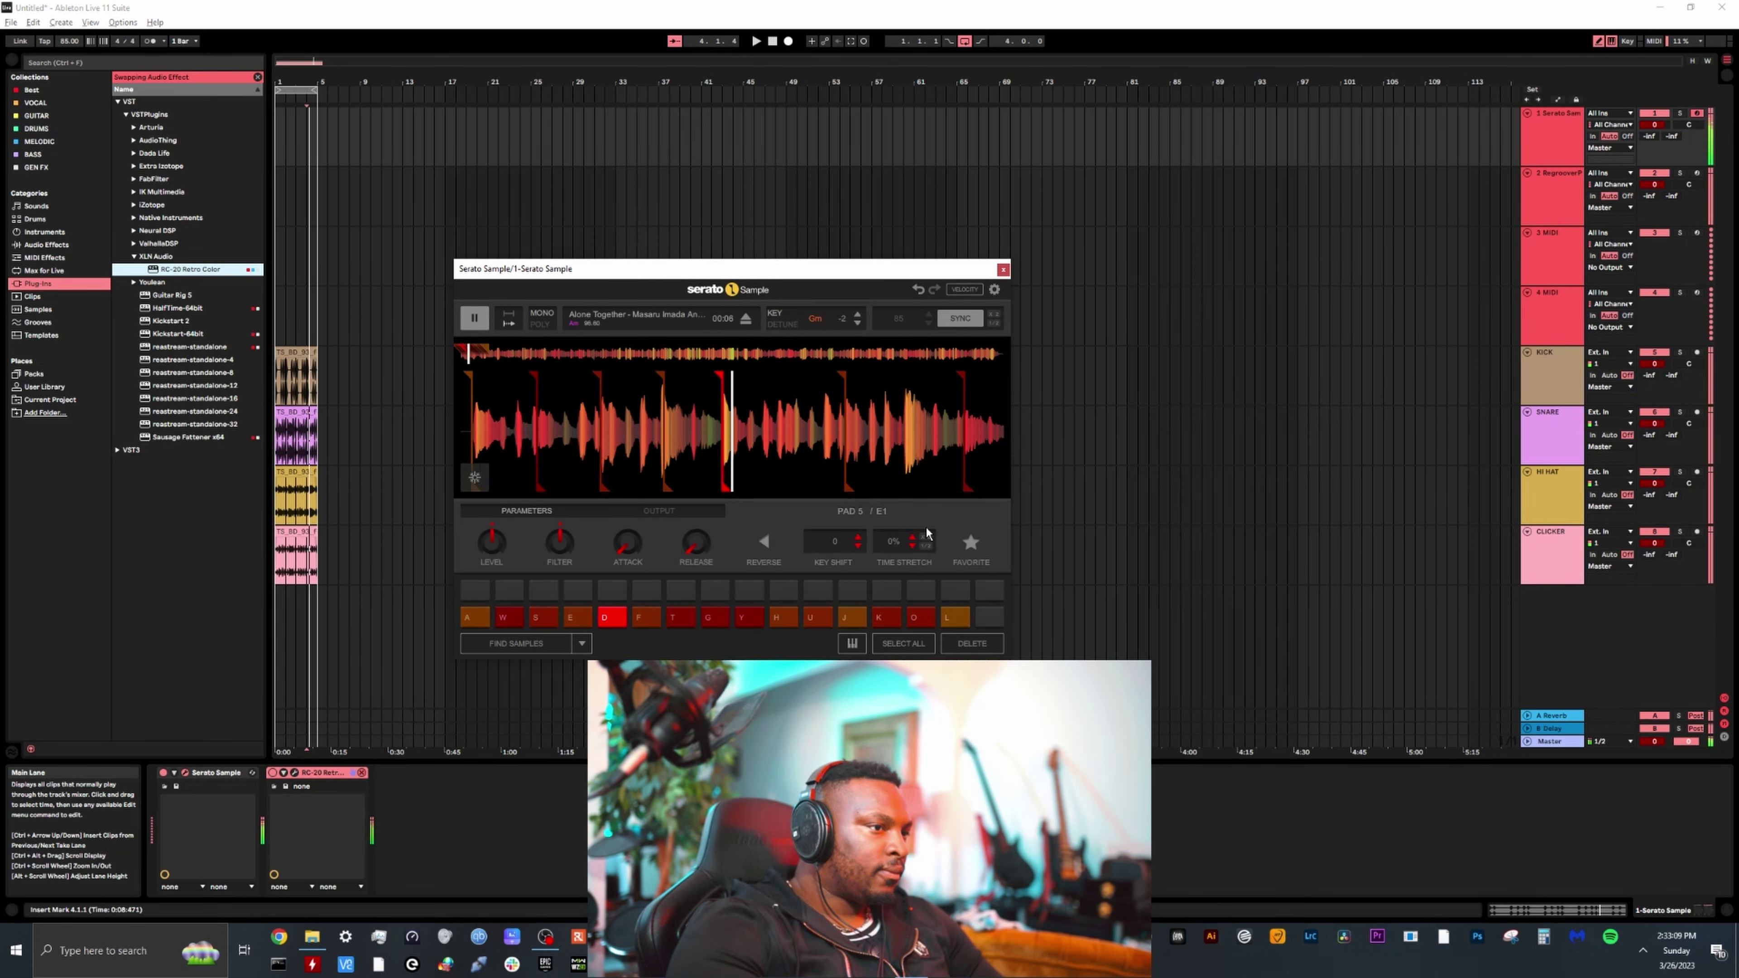
key(d)
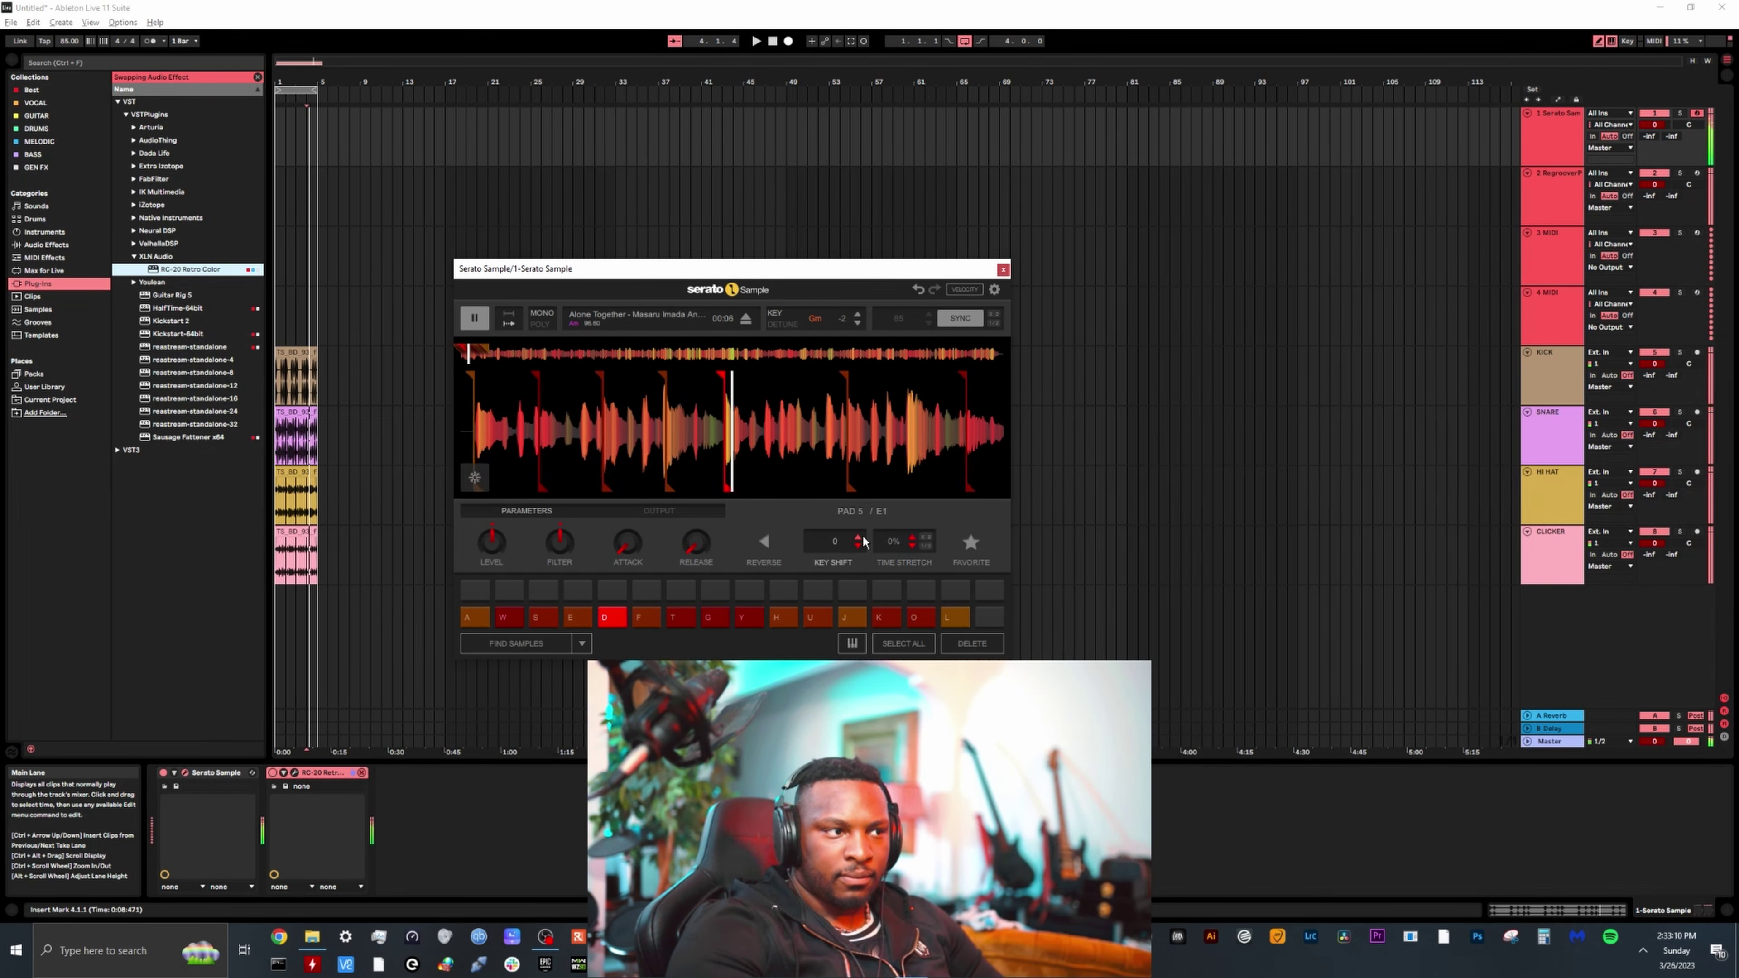
Lower the whole sample's key shift to -4 (Fm) while triggering the slice on pad 3
key(s)
click(859, 322)
key(s)
click(860, 322)
key(s)
key(s)
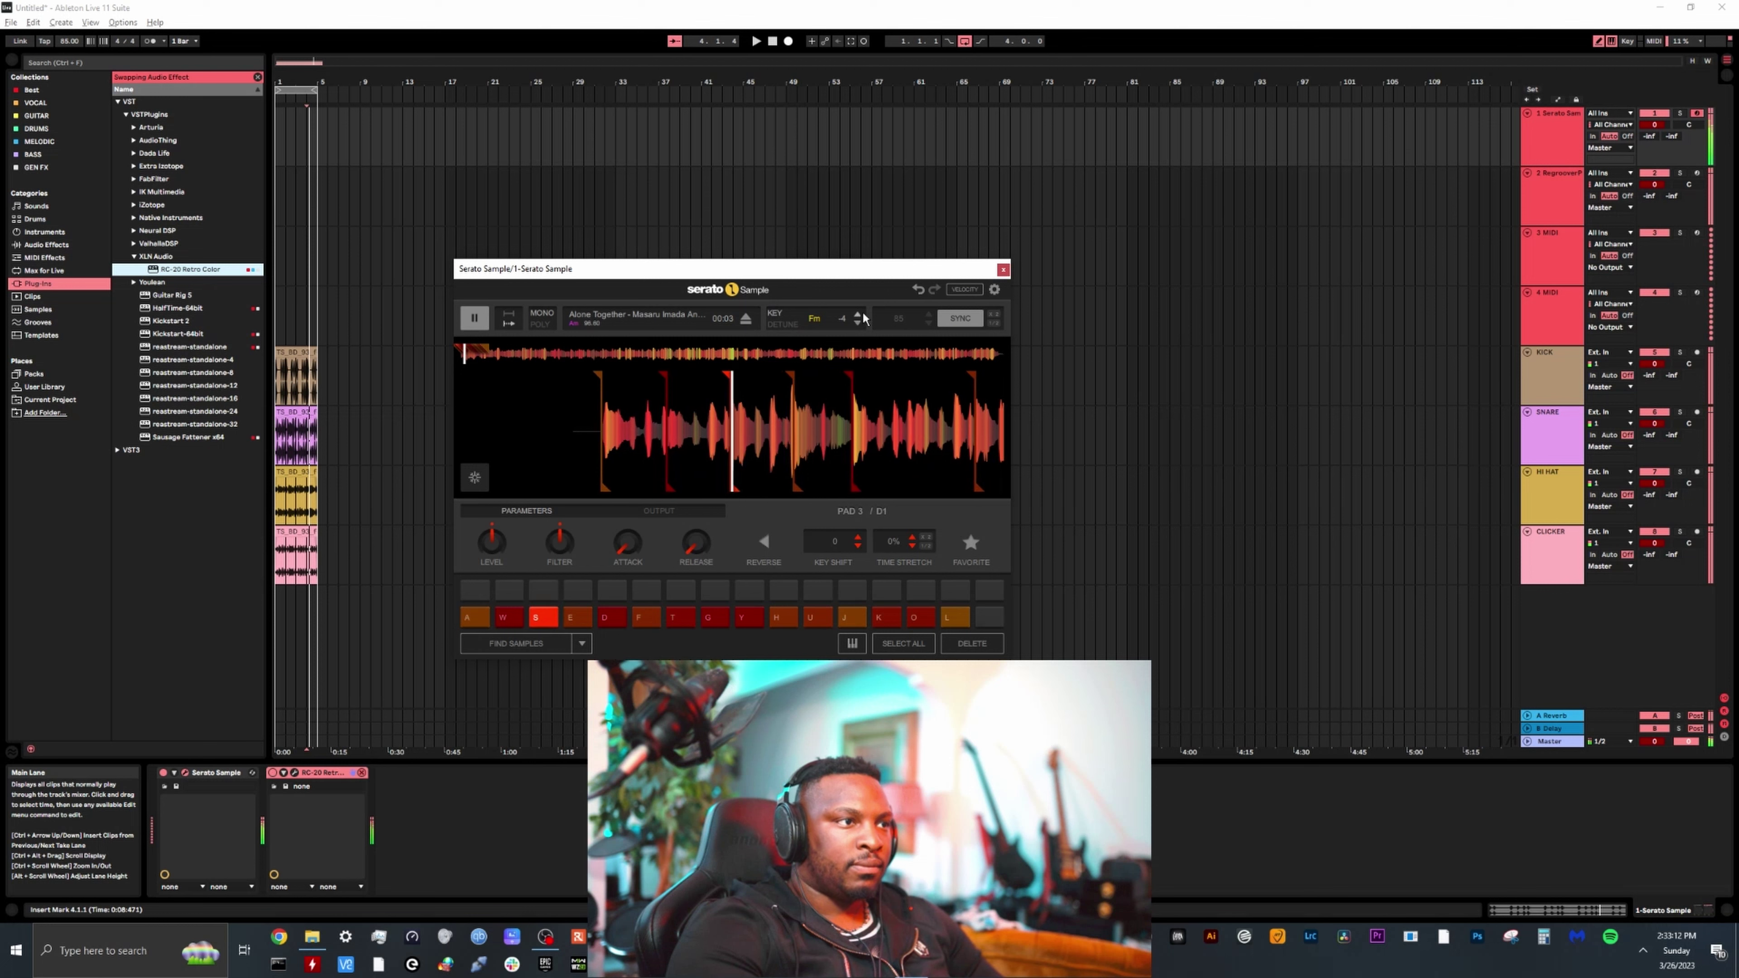
Raise the whole sample's key shift to +5 (Dm)
click(861, 314)
click(861, 315)
click(861, 315)
click(861, 314)
click(861, 314)
click(861, 314)
click(861, 314)
click(861, 314)
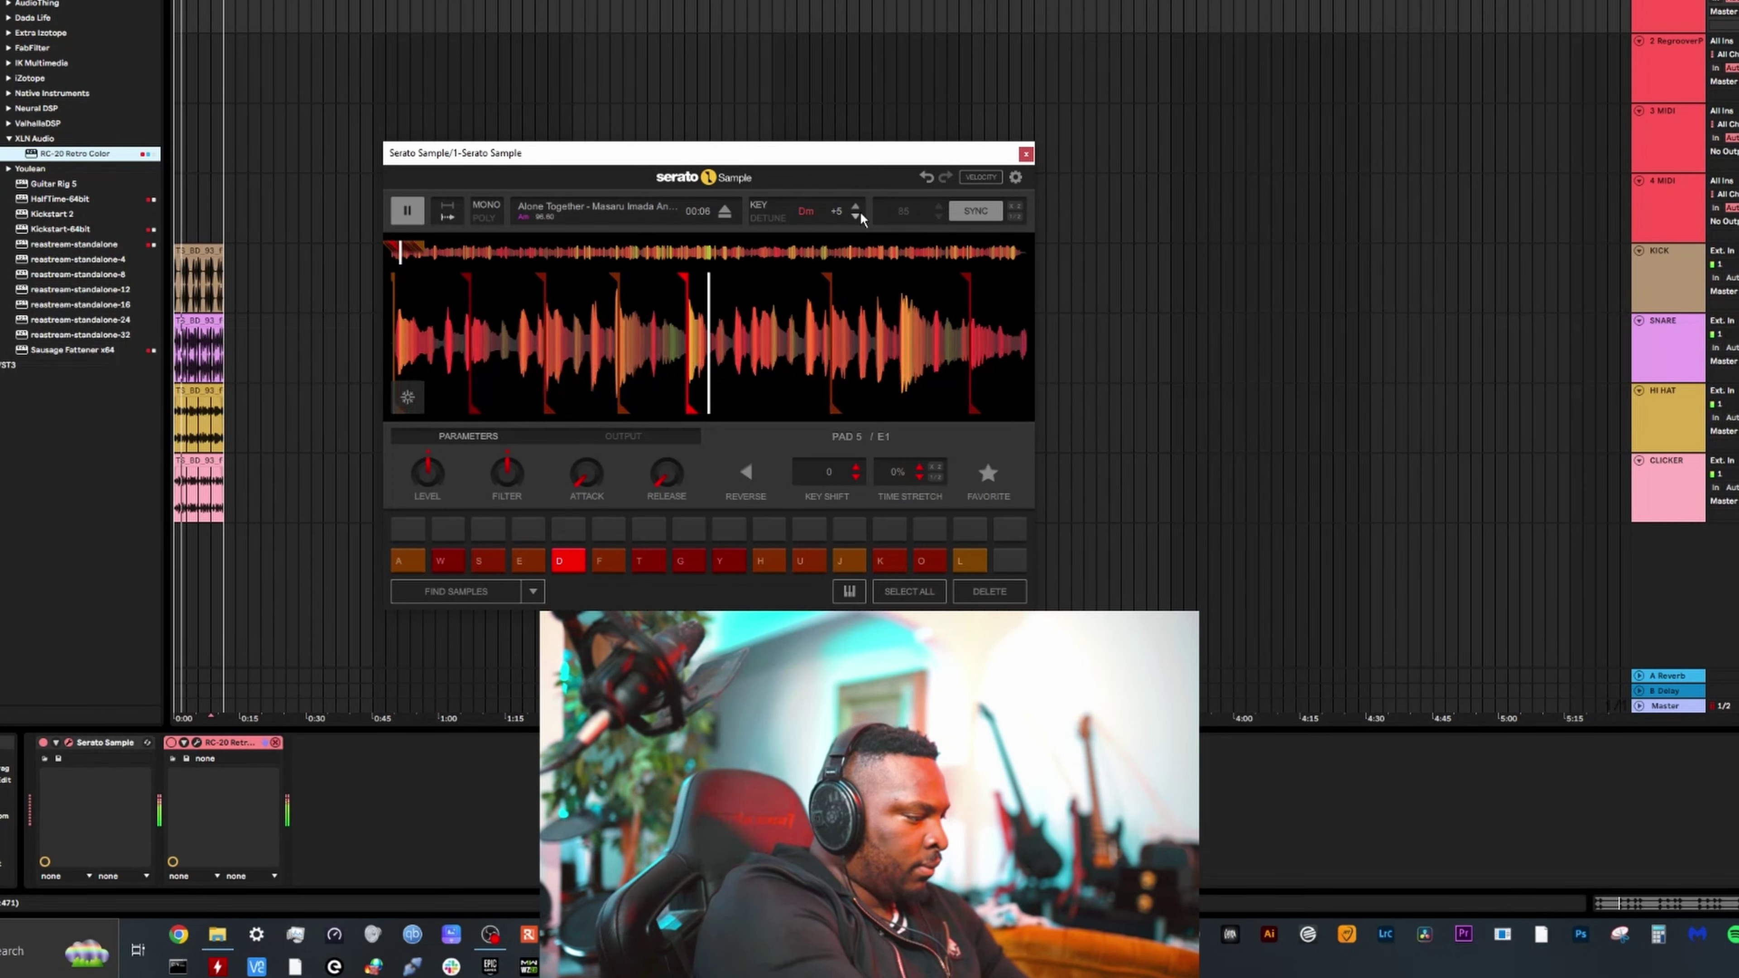
Rehearse a repeating pattern with the slices on pads 3, 4 and 5 over the looped drum layers
key(s)
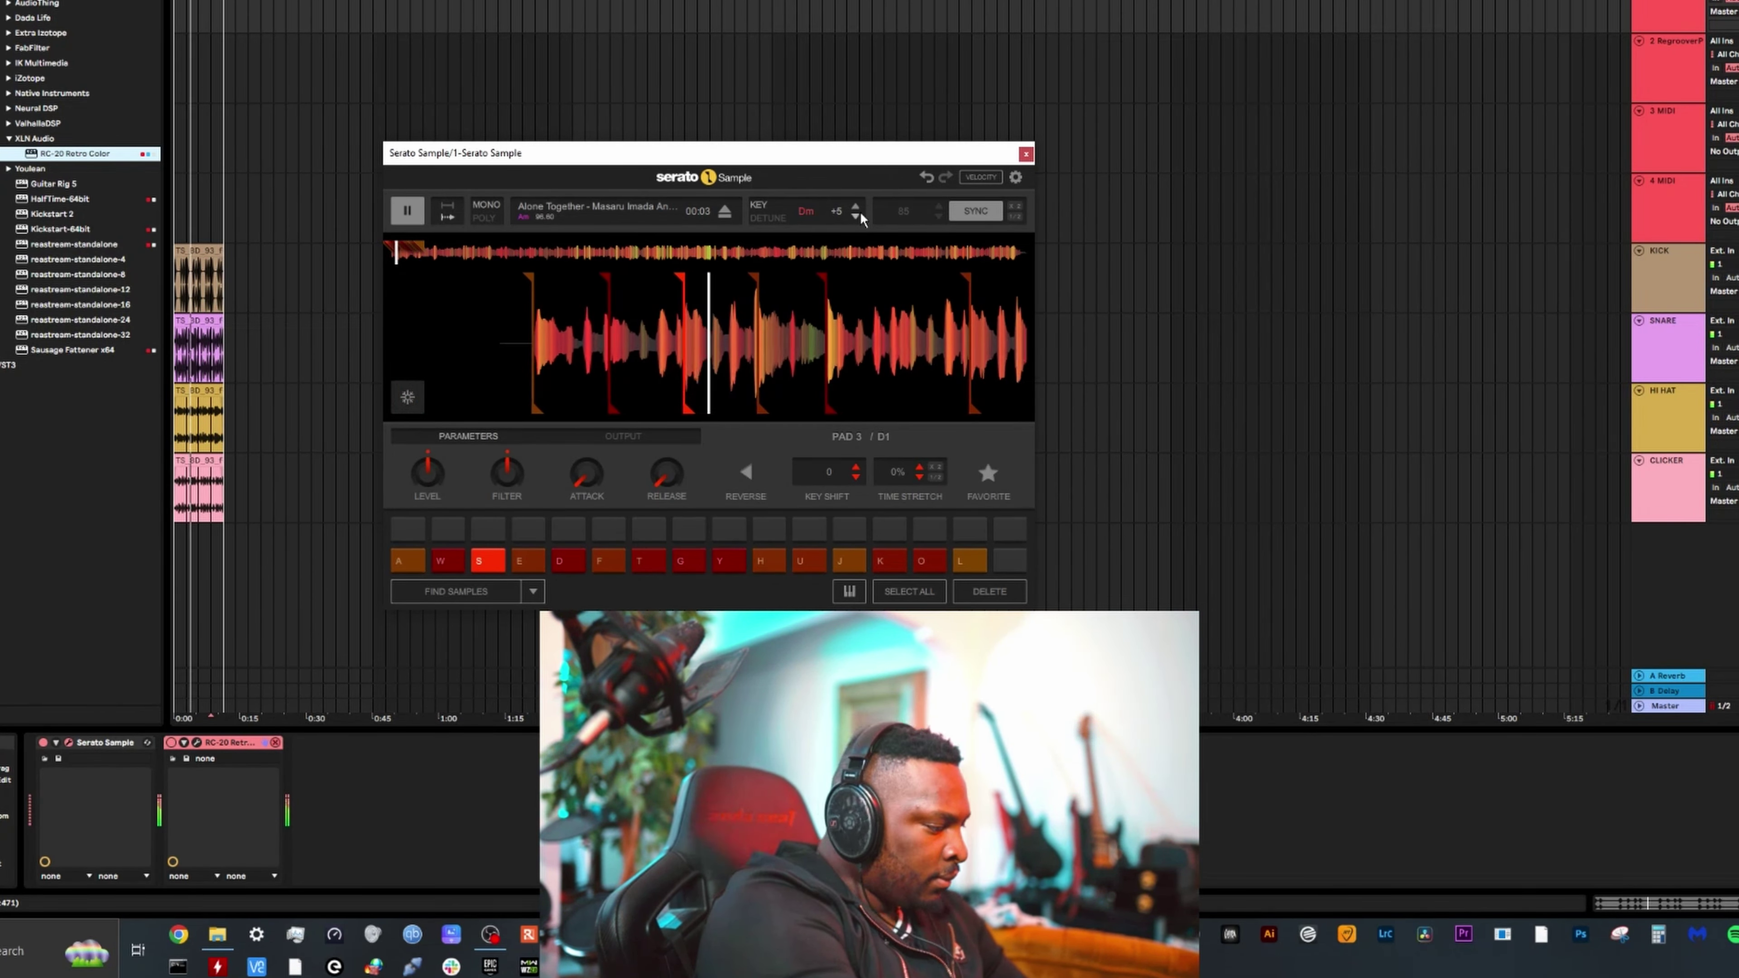
key(d)
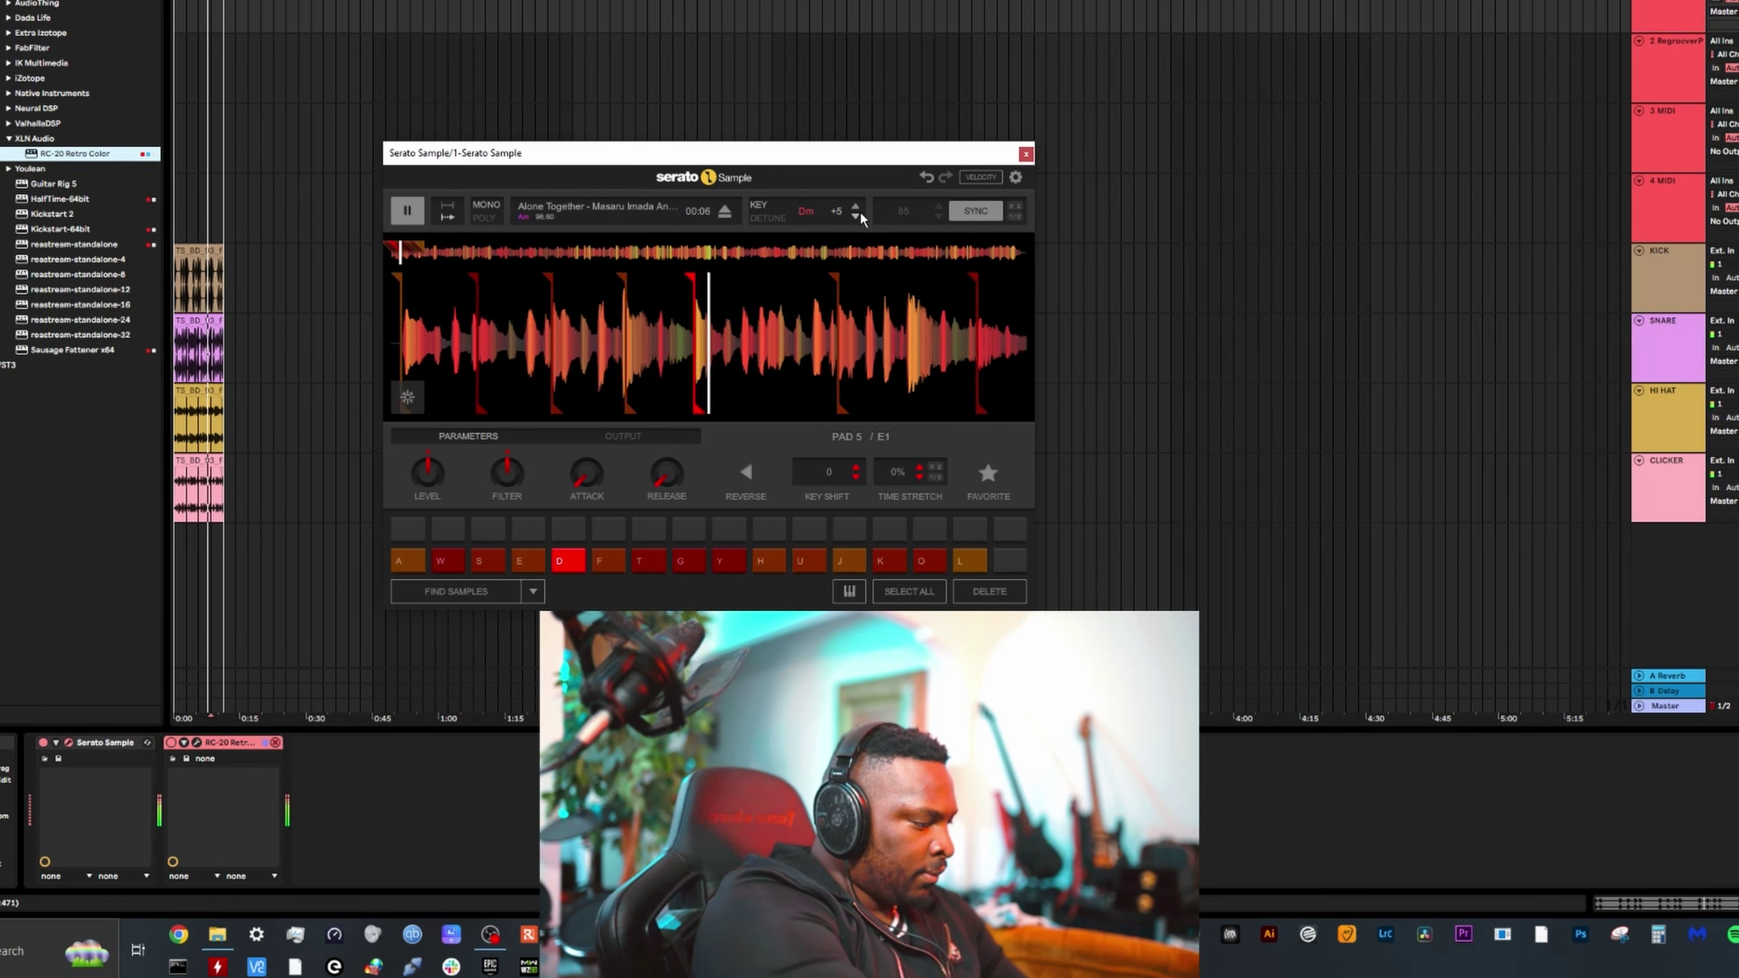
key(s)
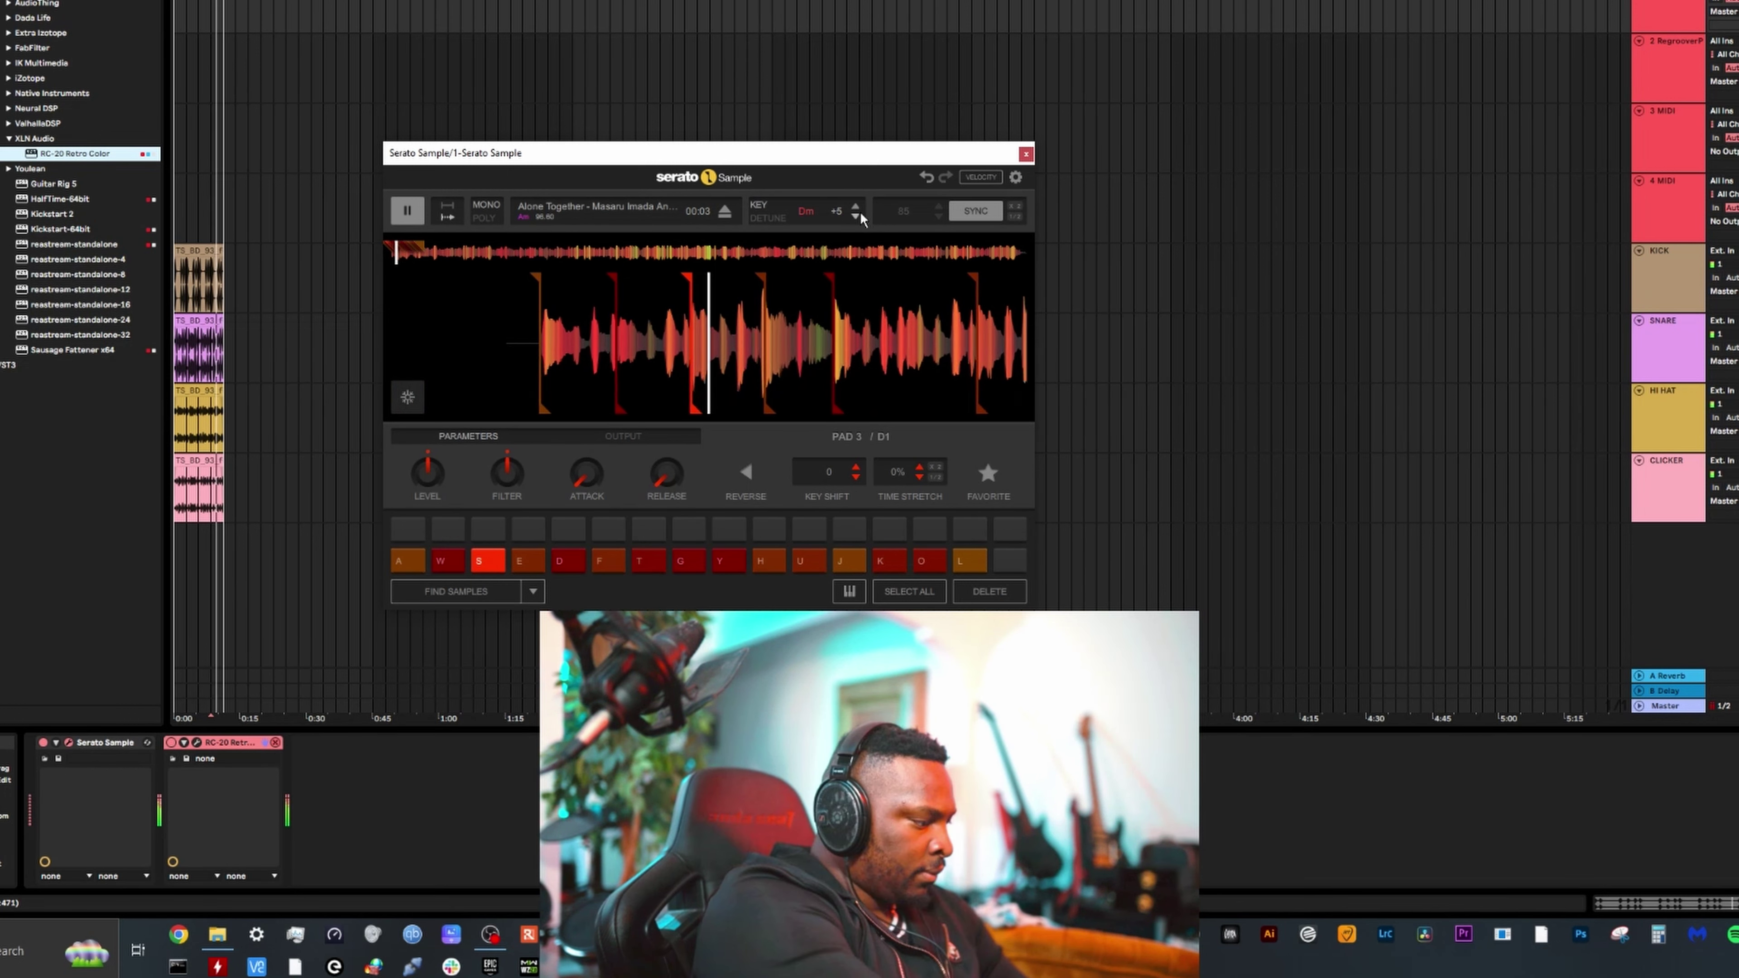
key(e)
key(d)
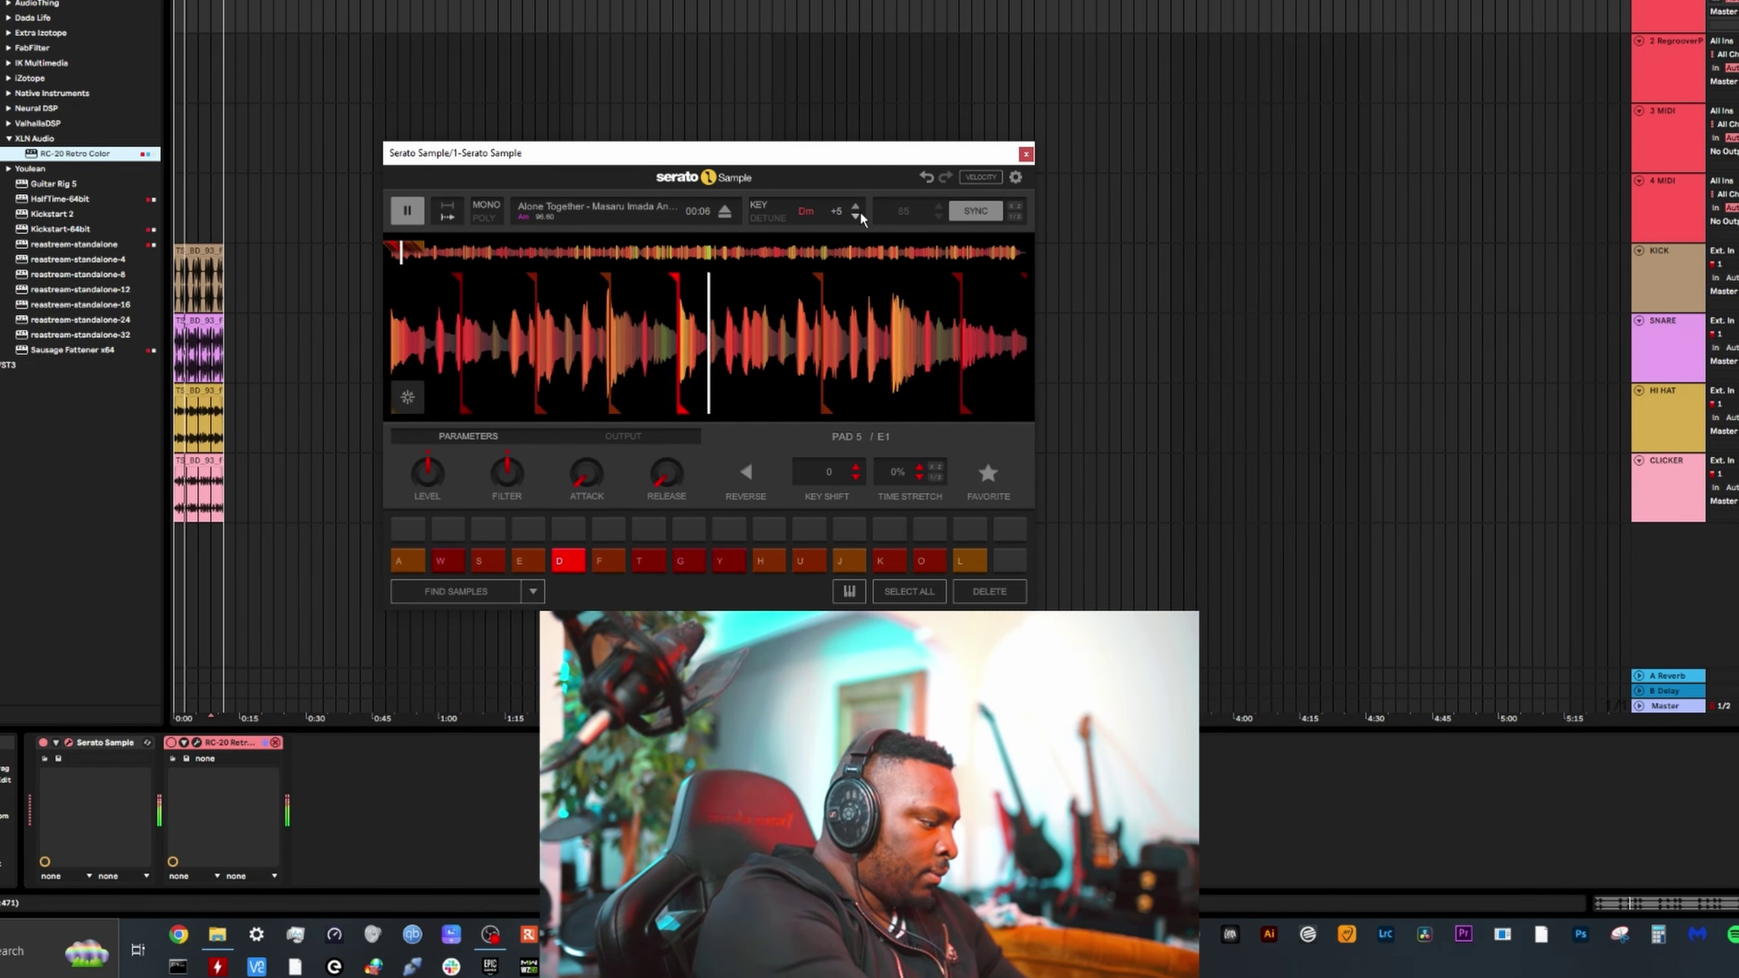
key(s)
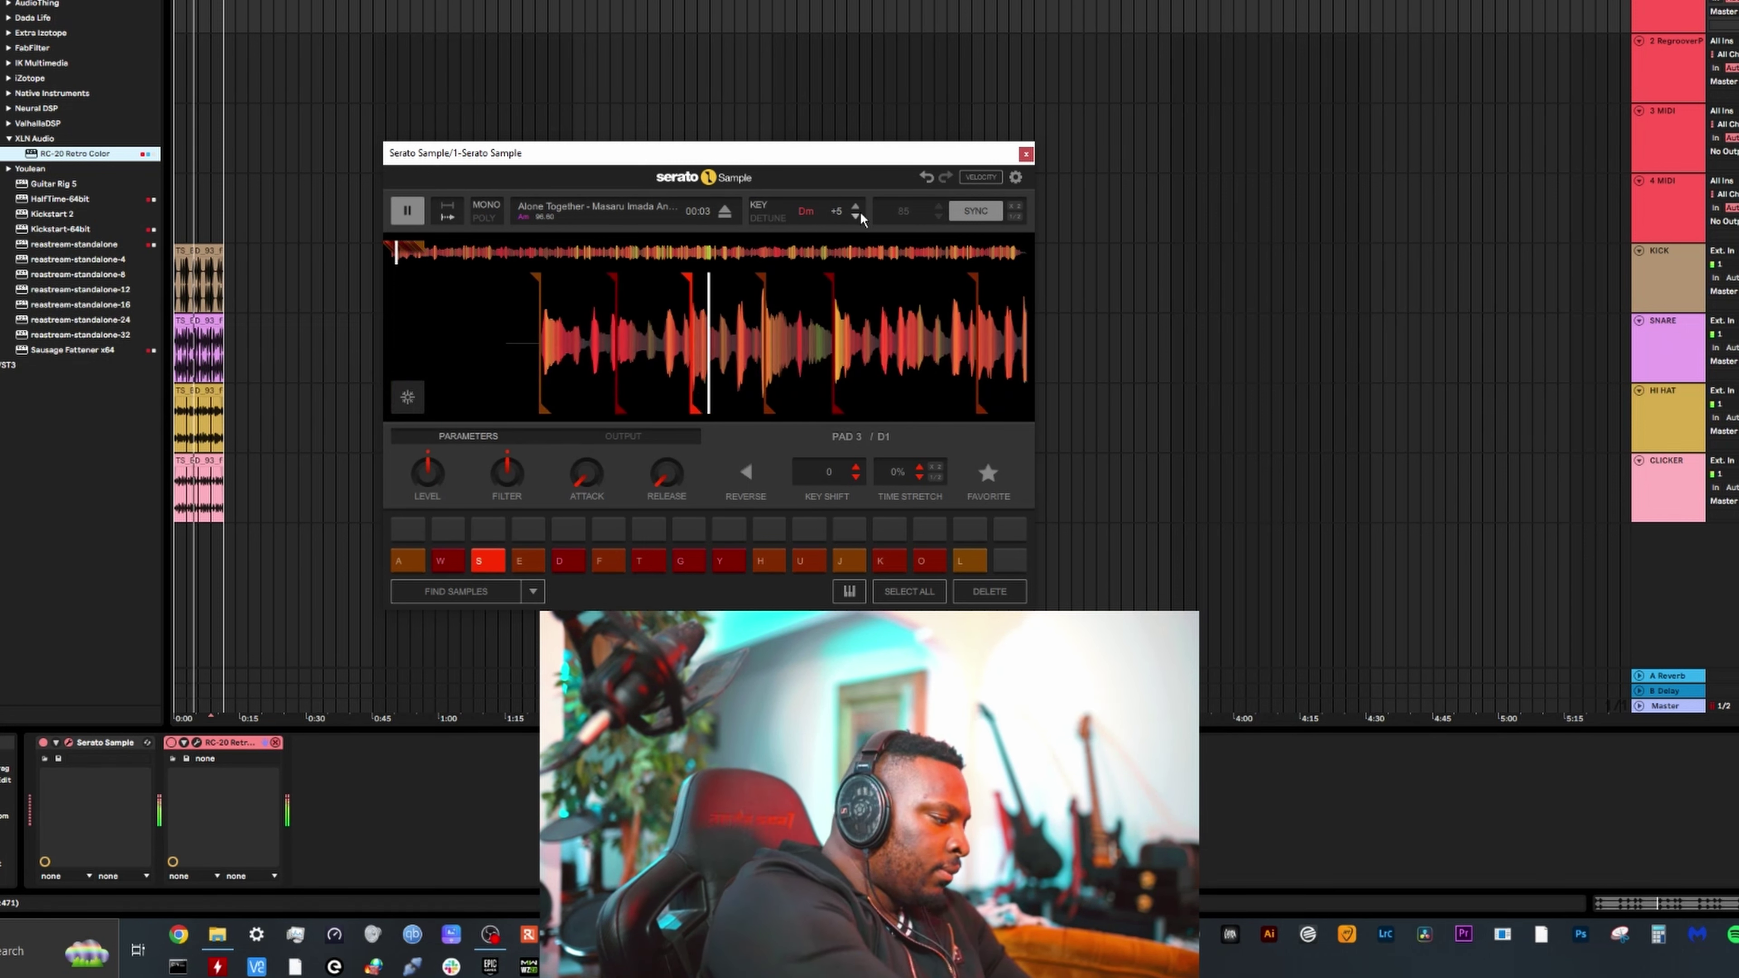
key(e)
key(d)
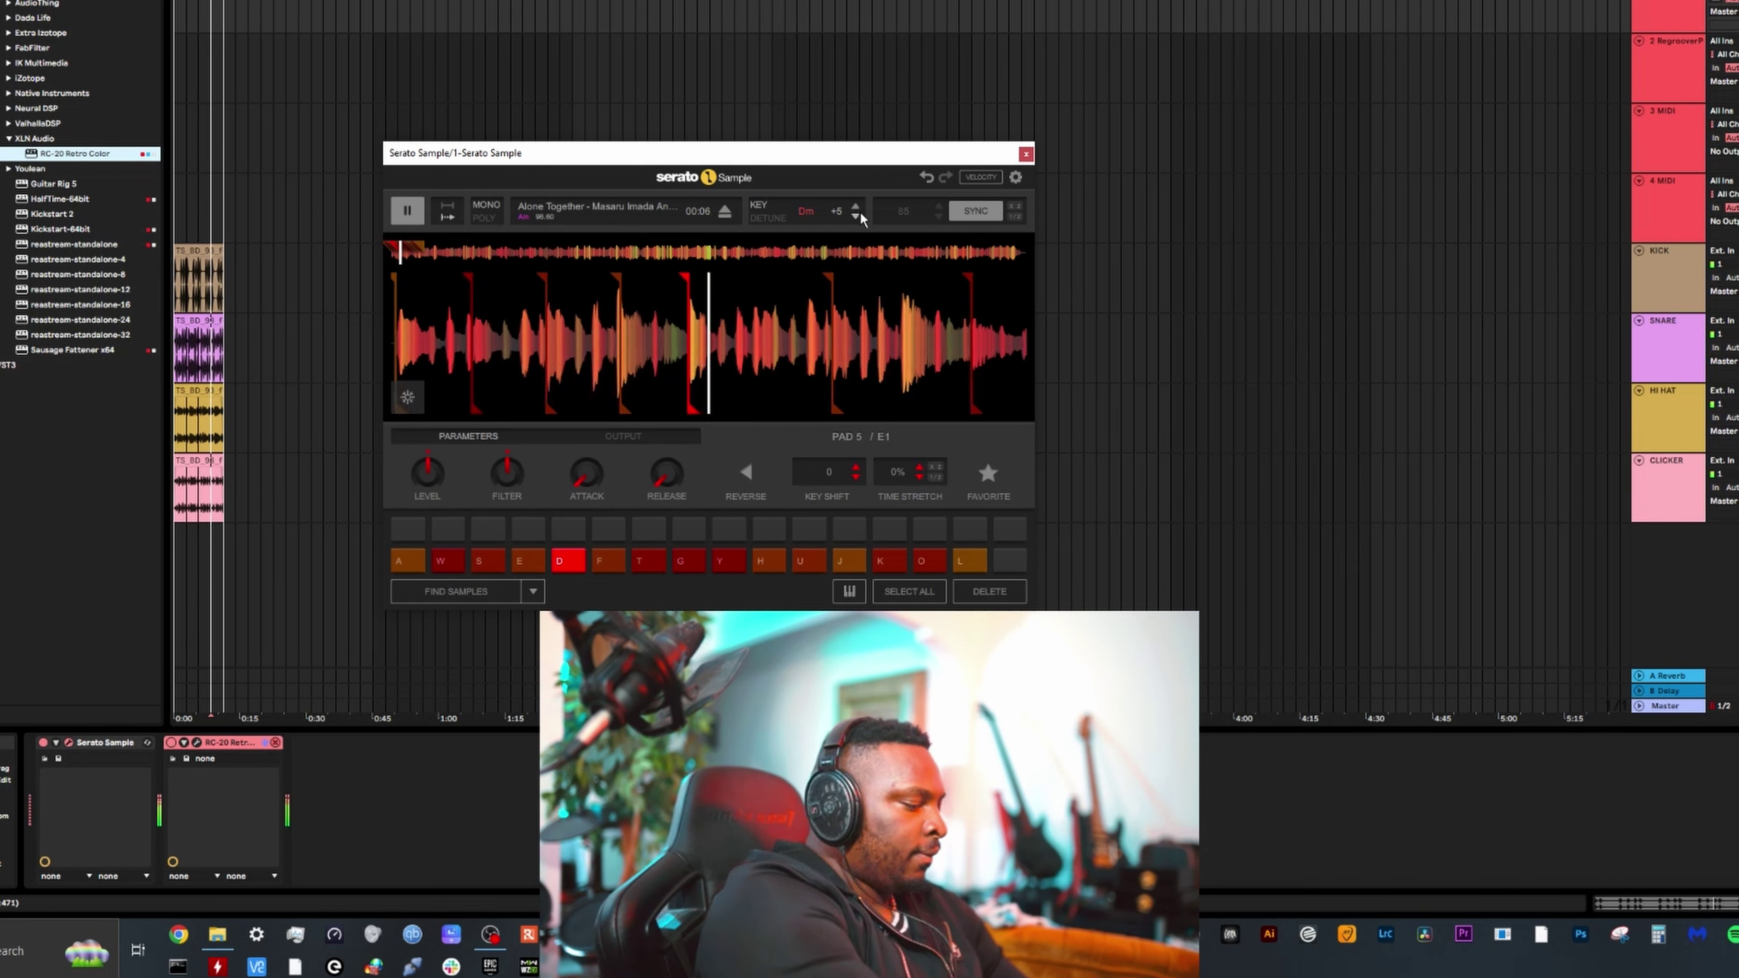
key(s)
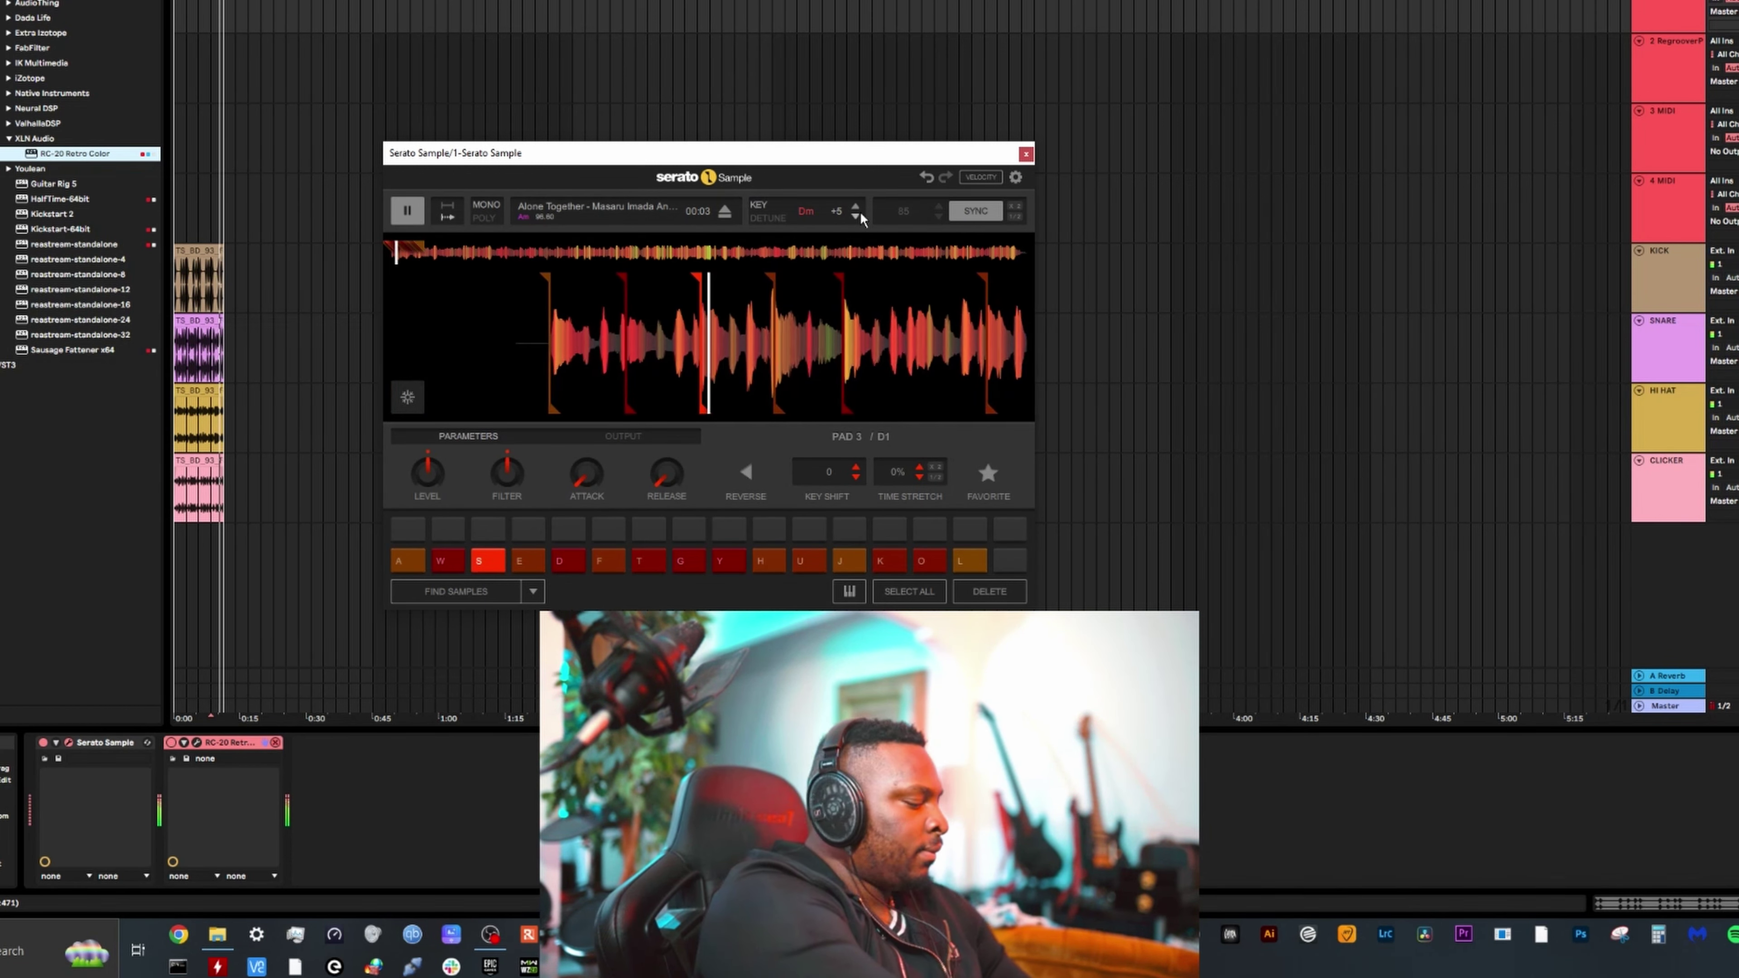
key(e)
key(d)
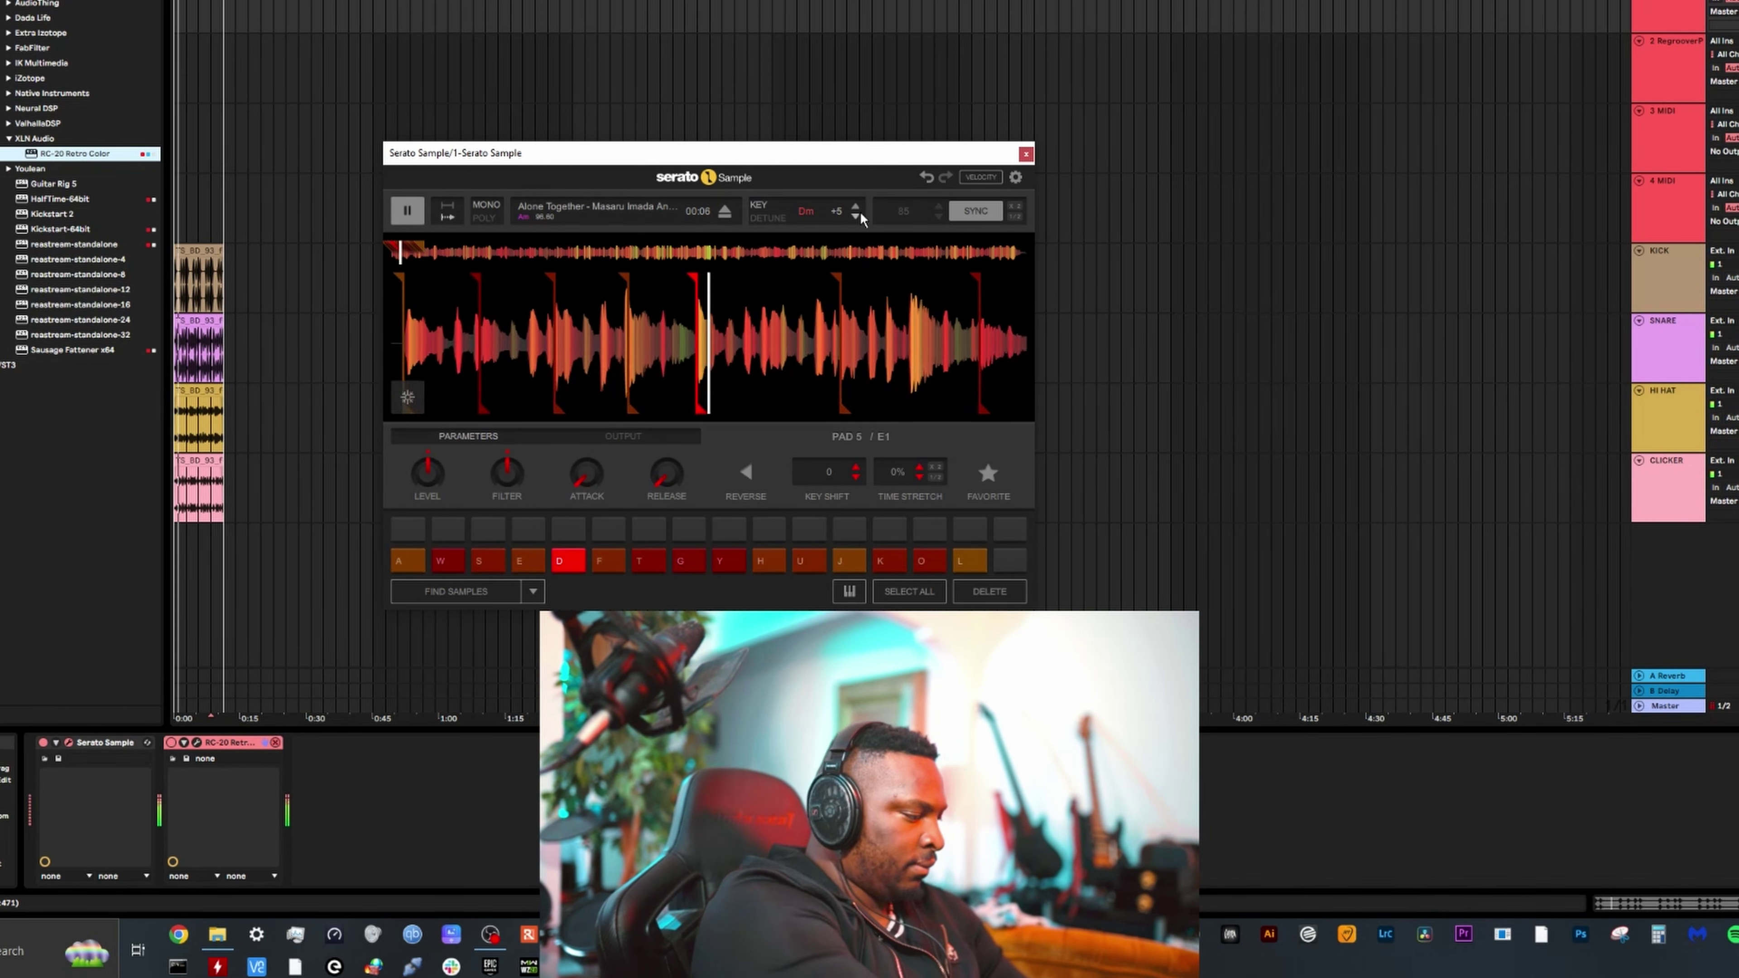
key(s)
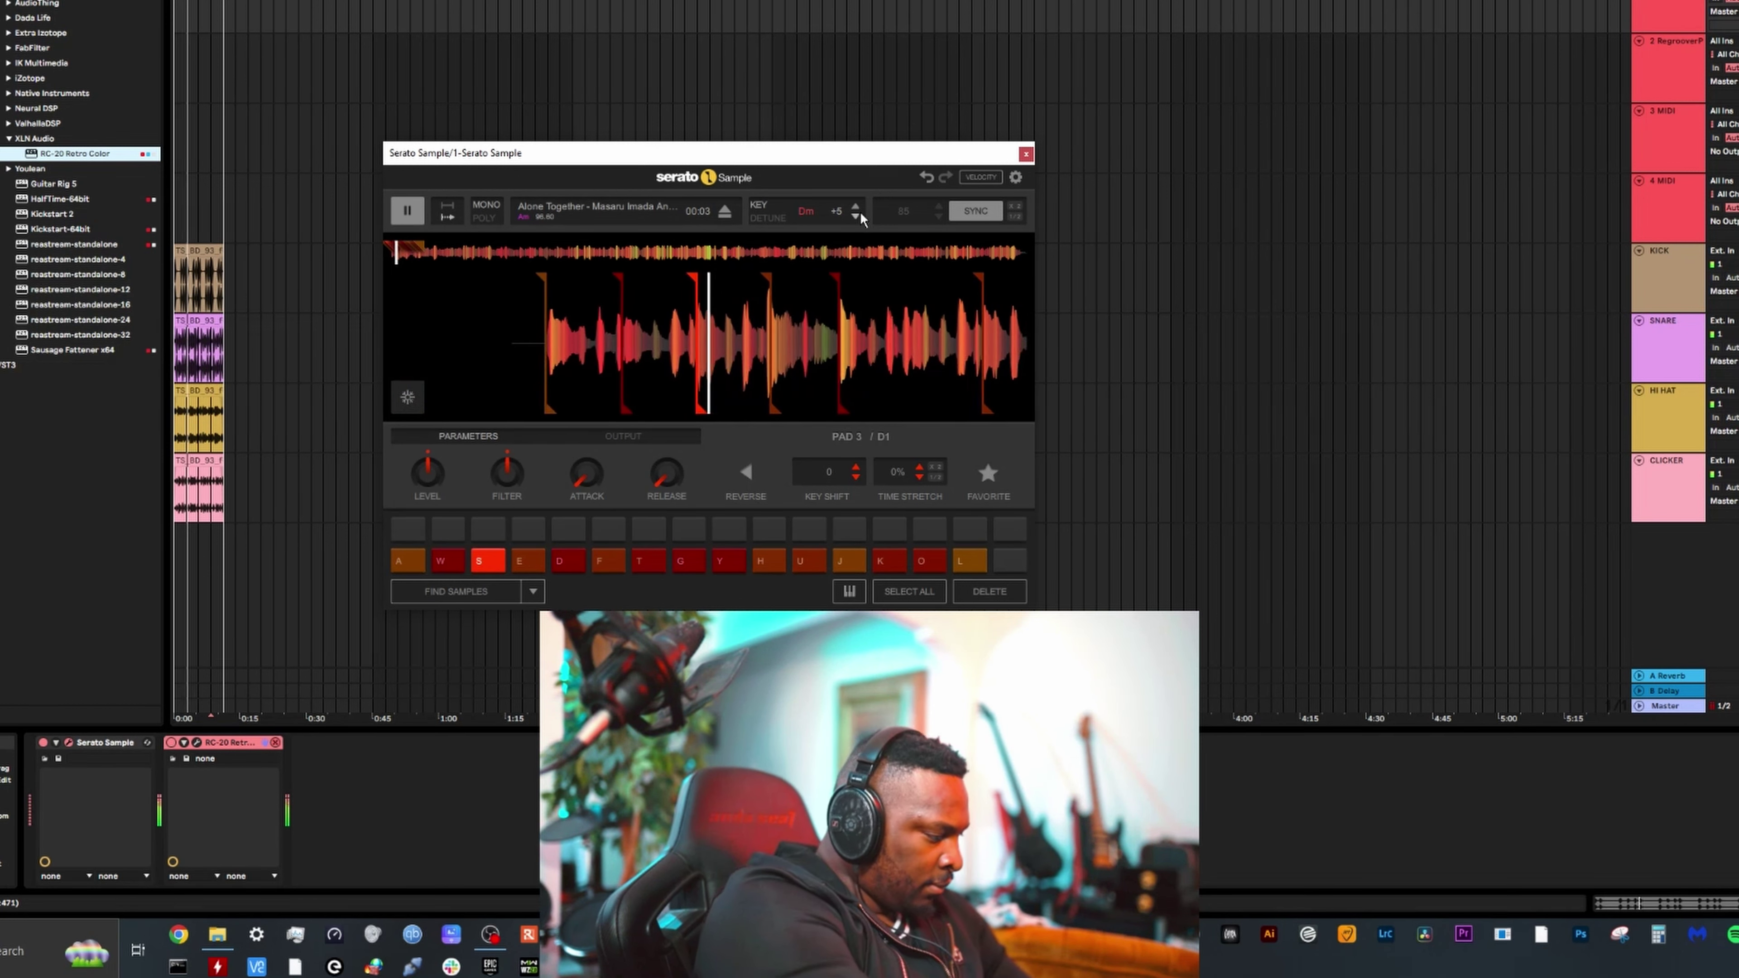
key(e)
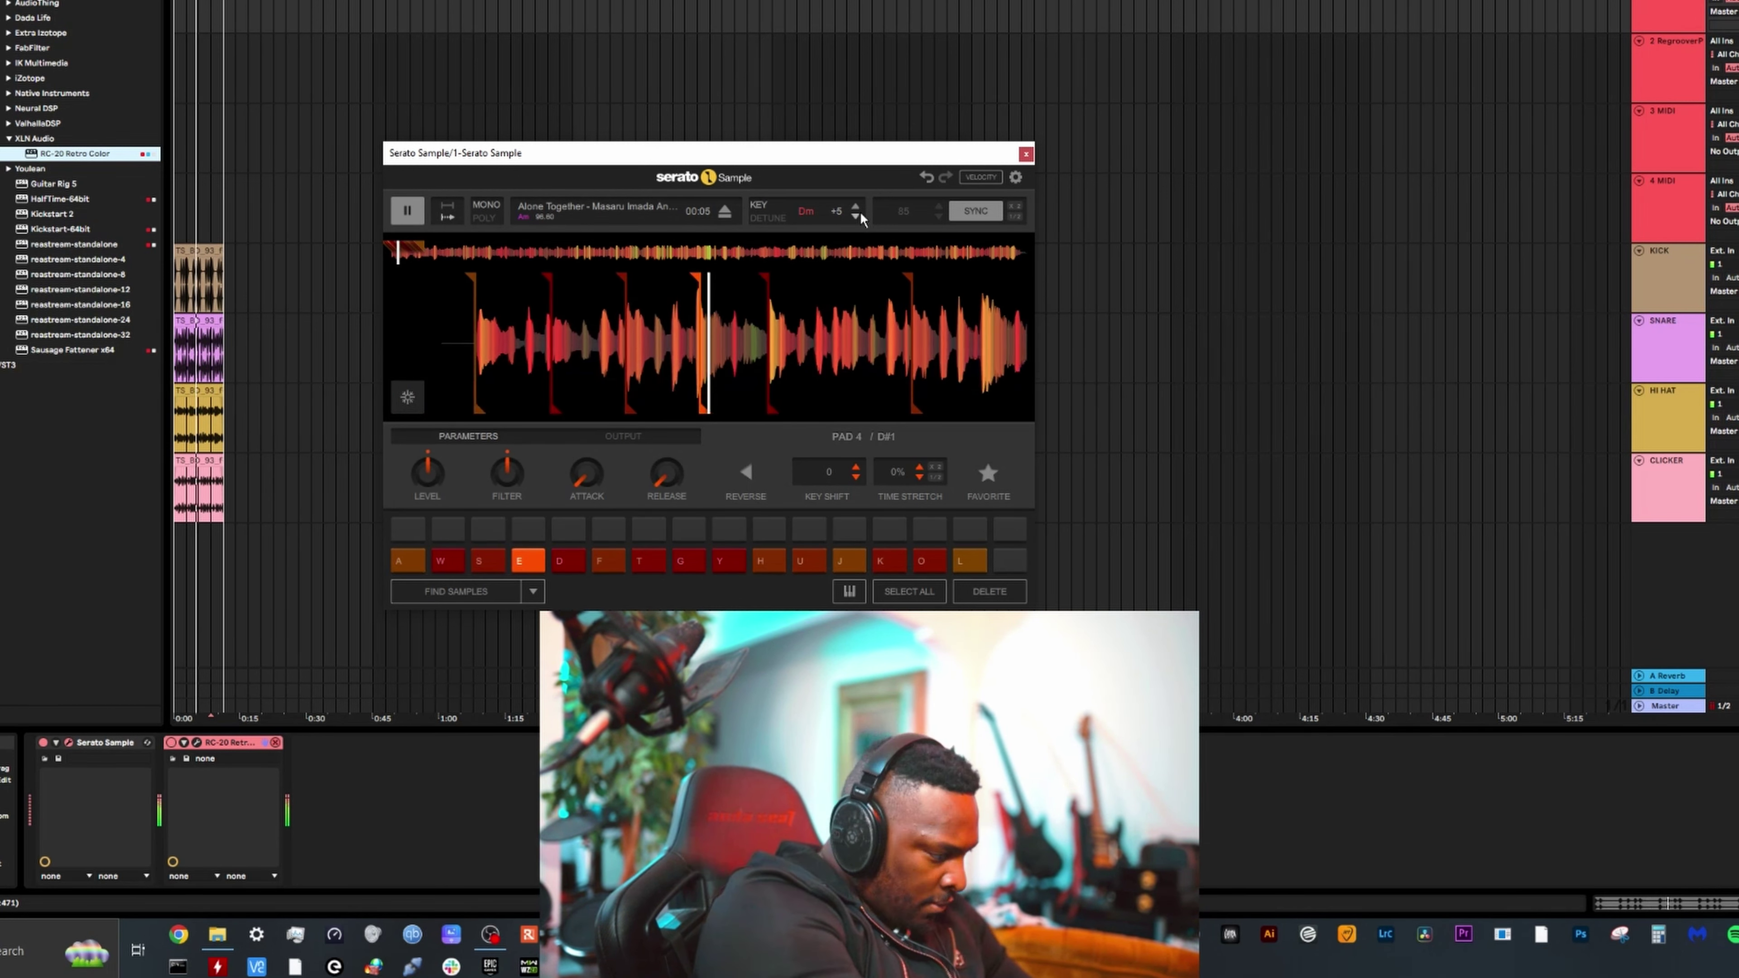
key(d)
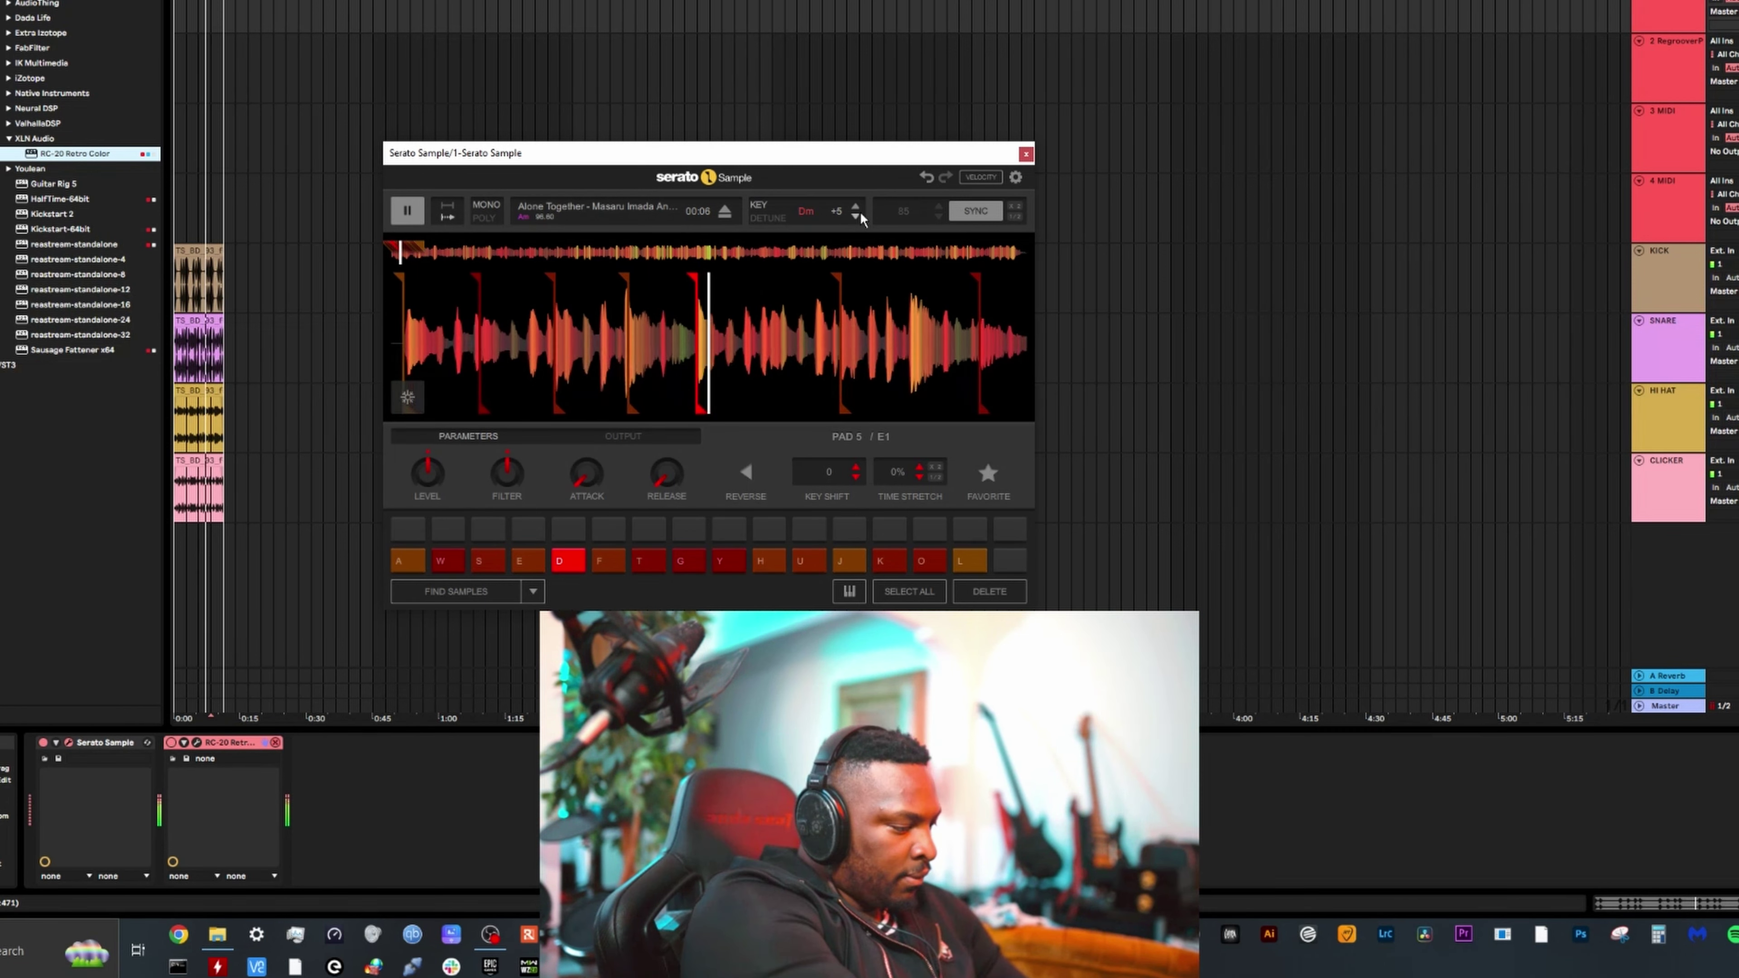
key(s)
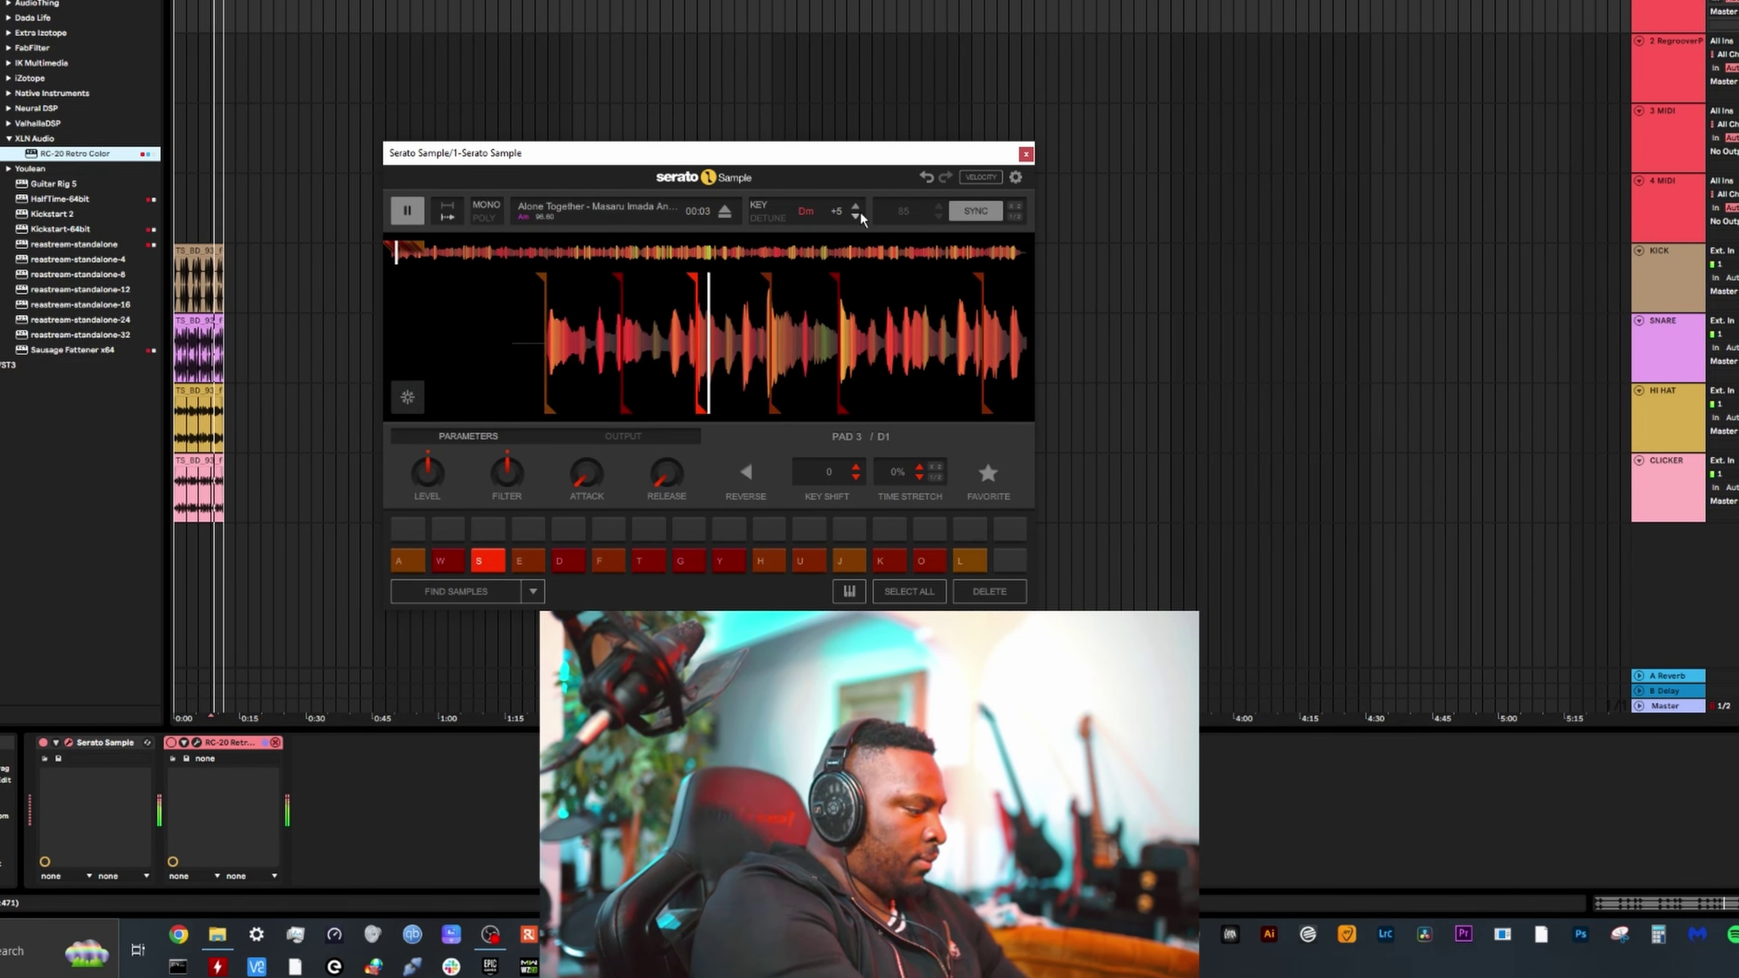
key(e)
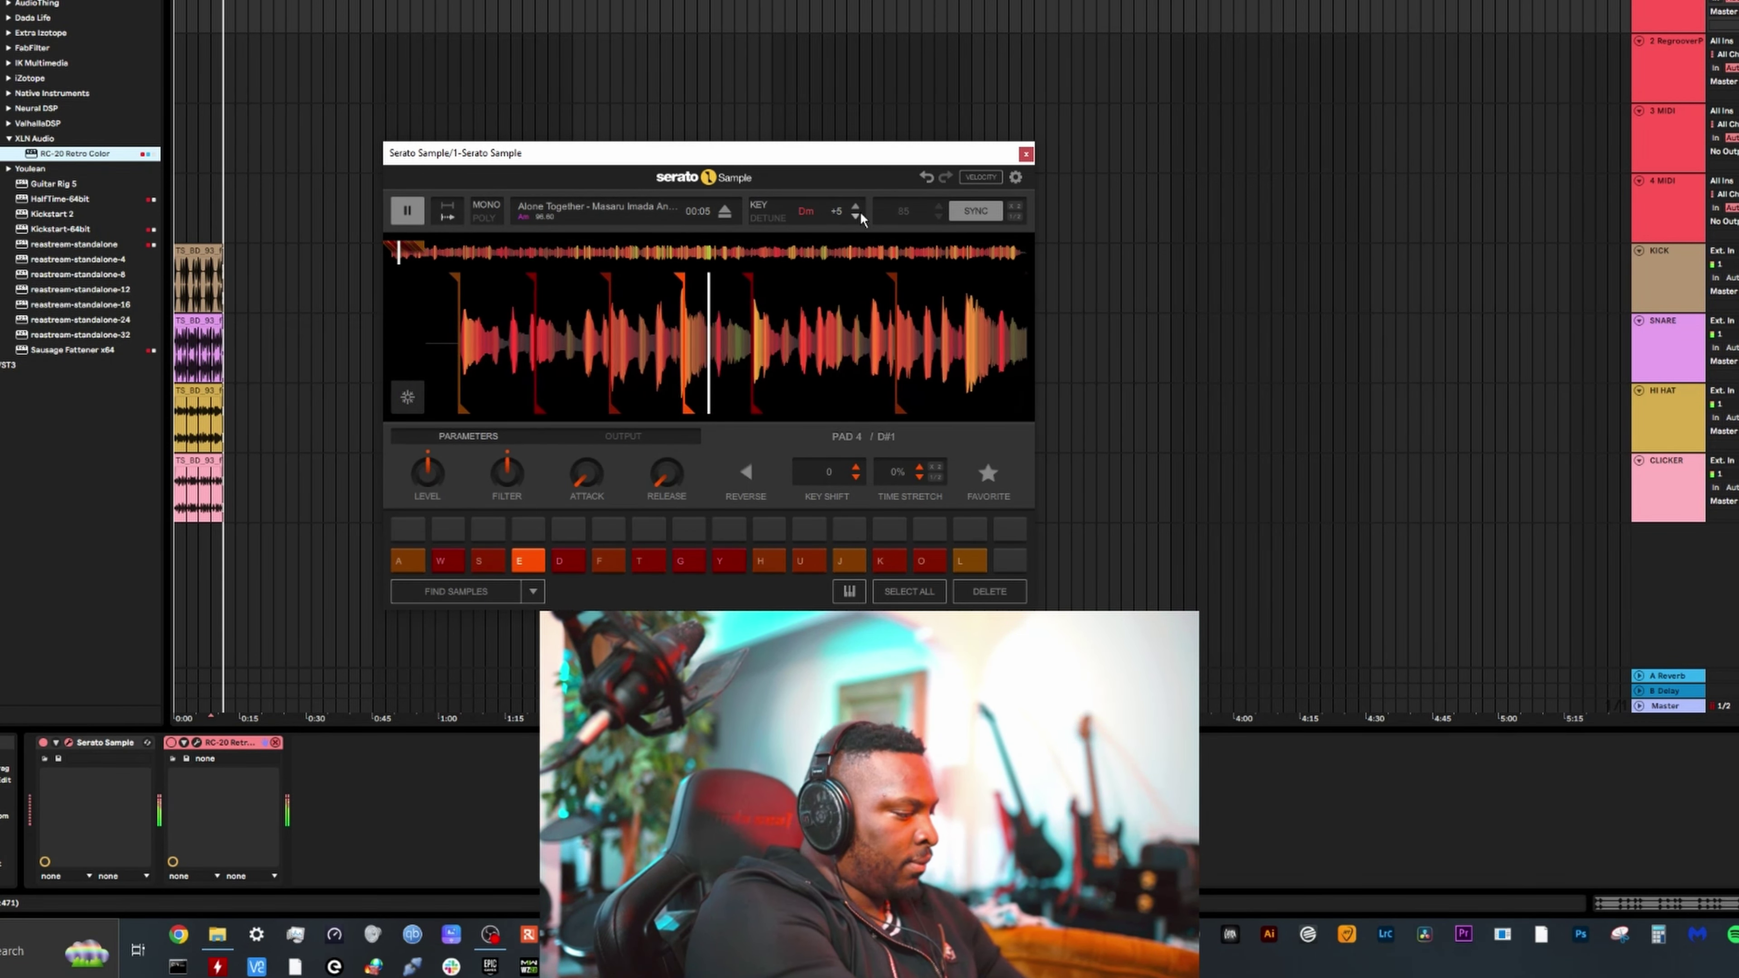
key(d)
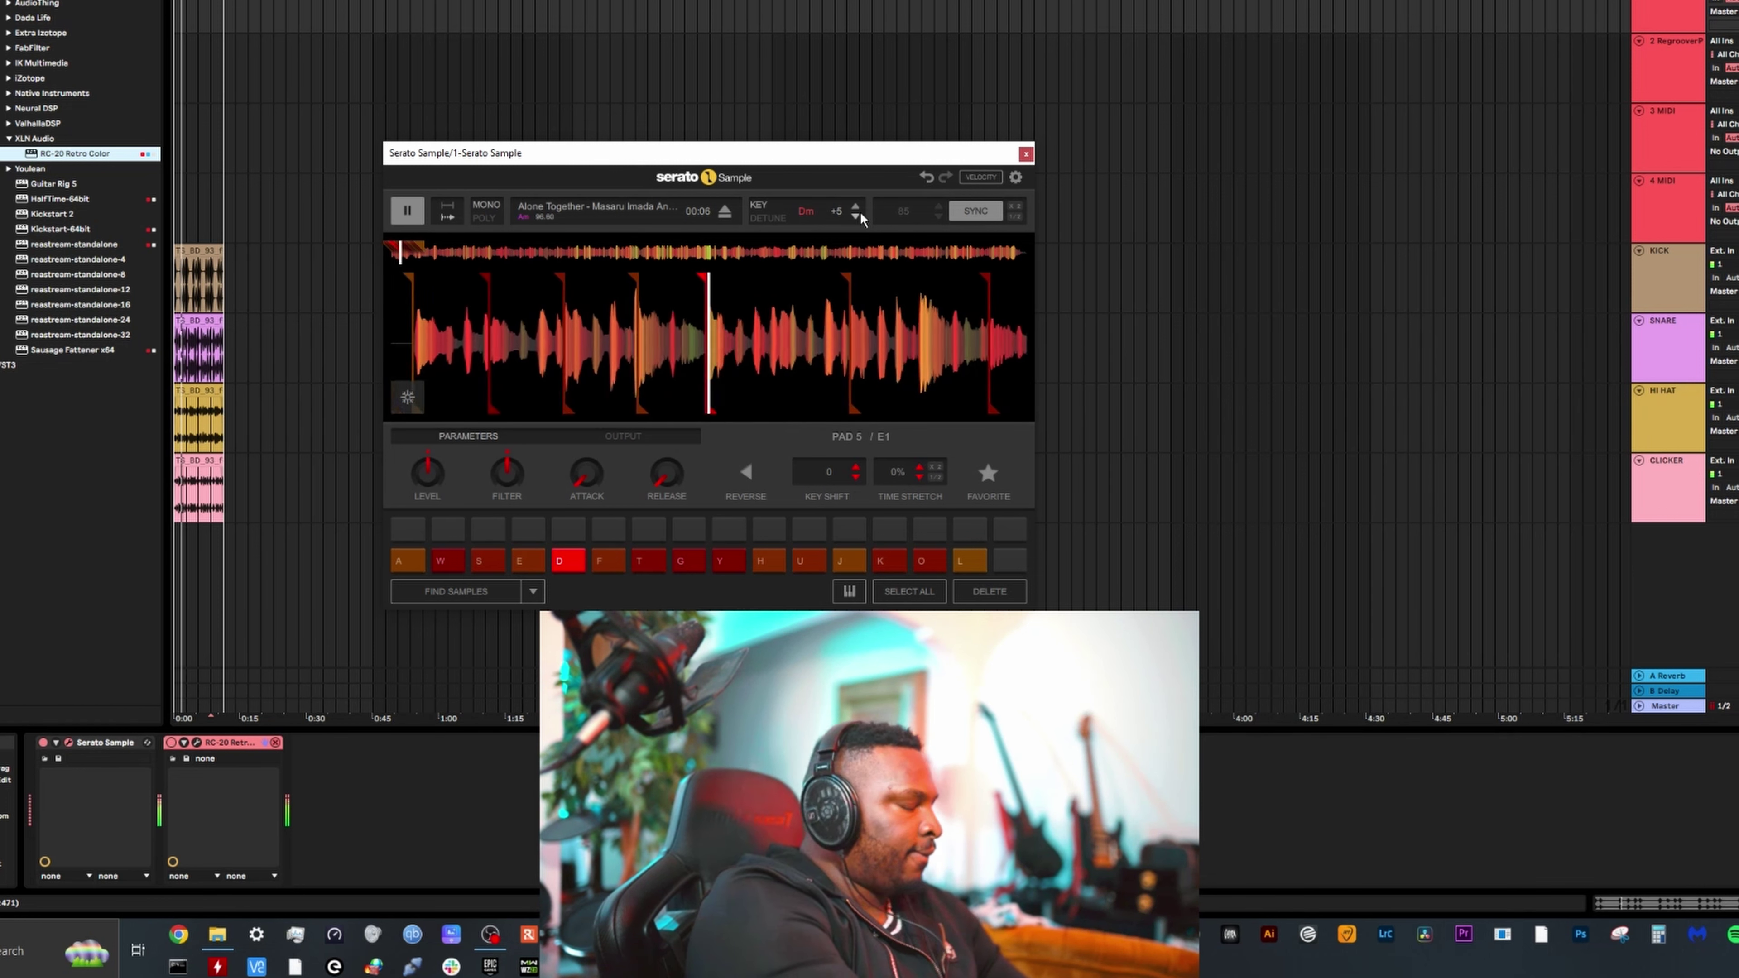
key(s)
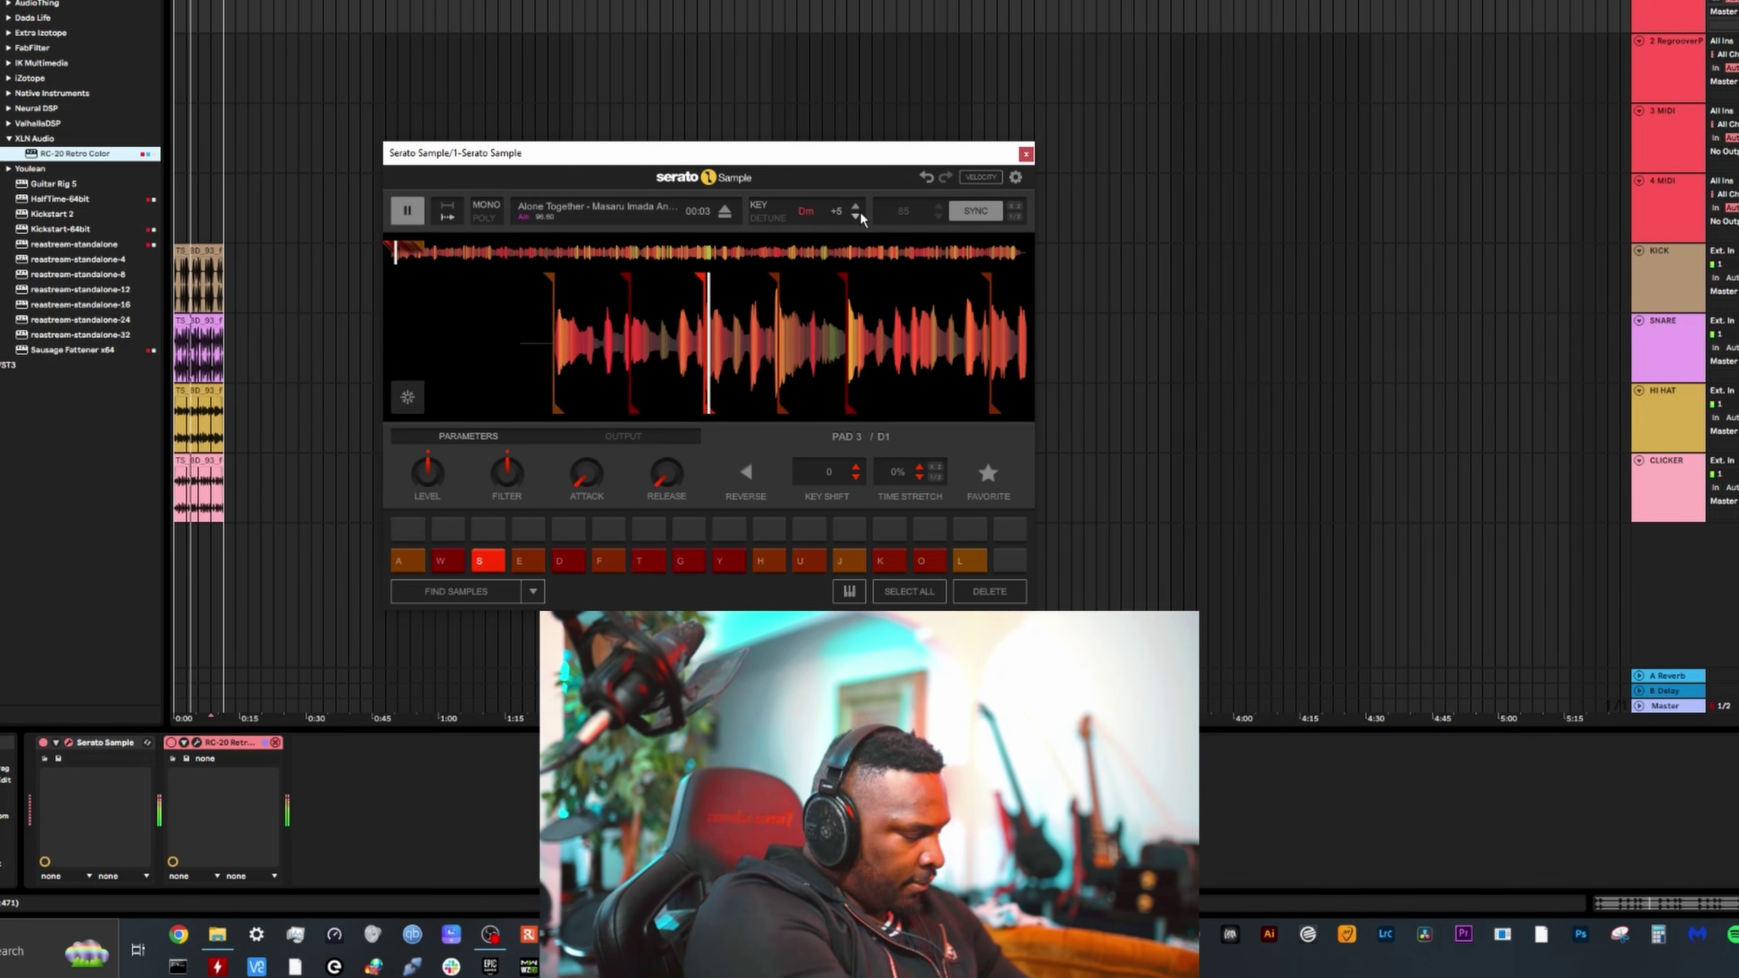
key(e)
key(d)
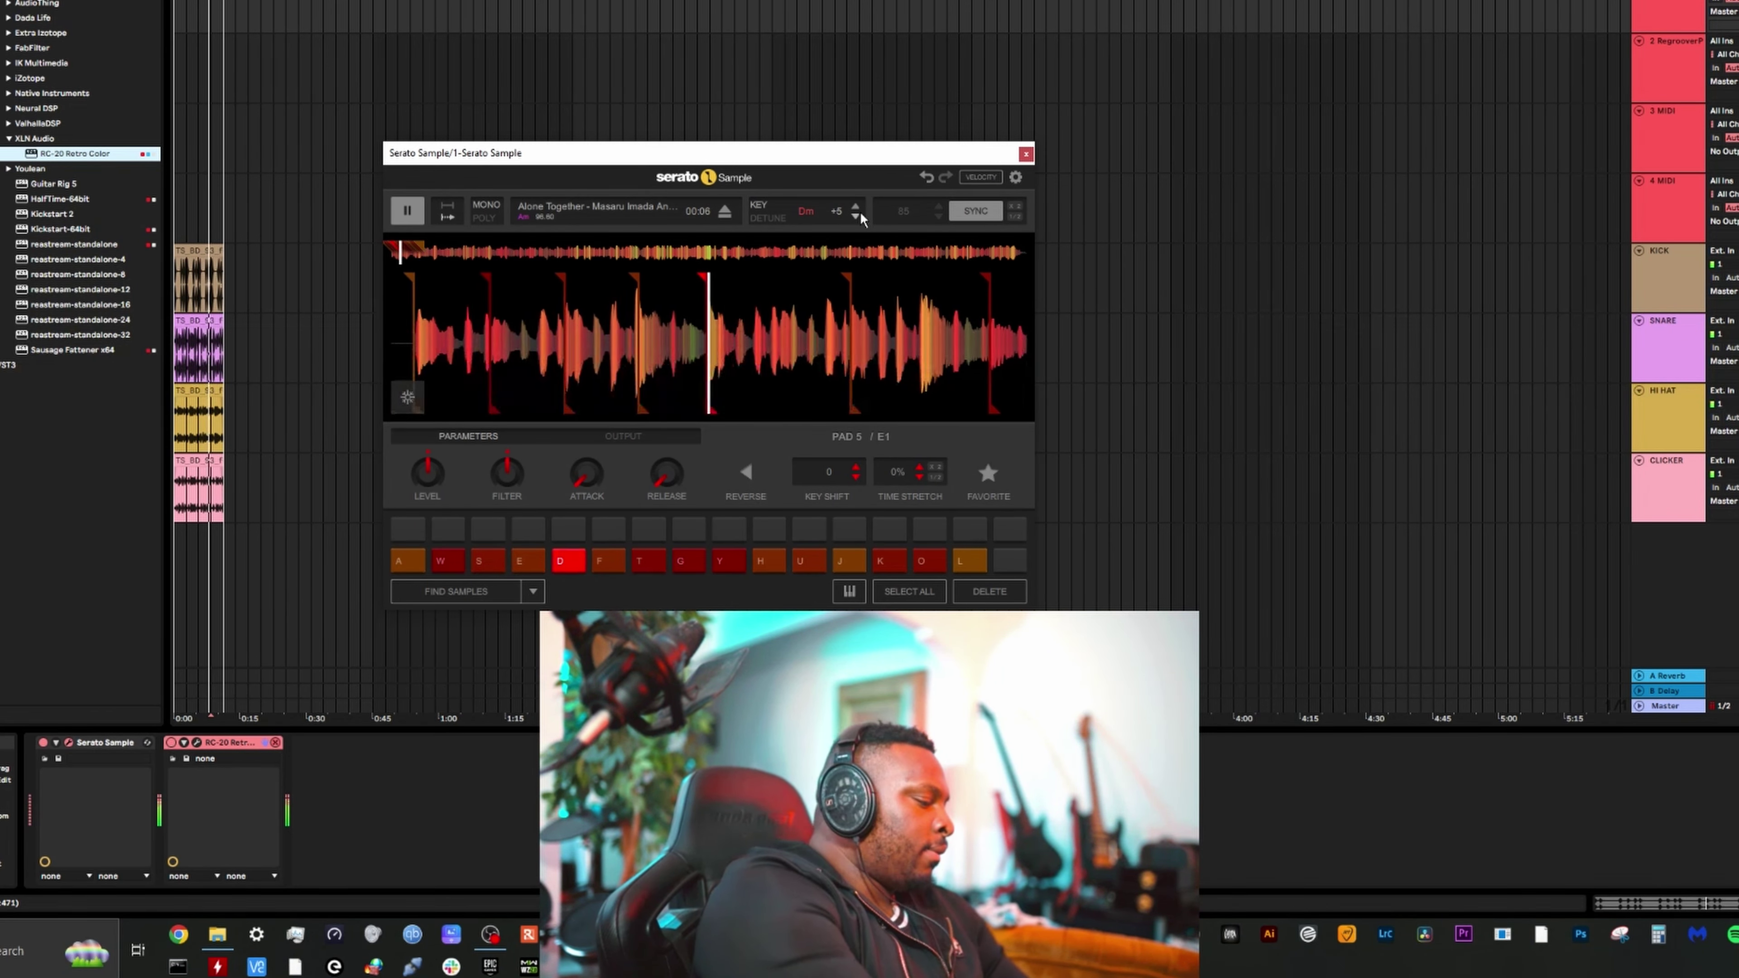
key(s)
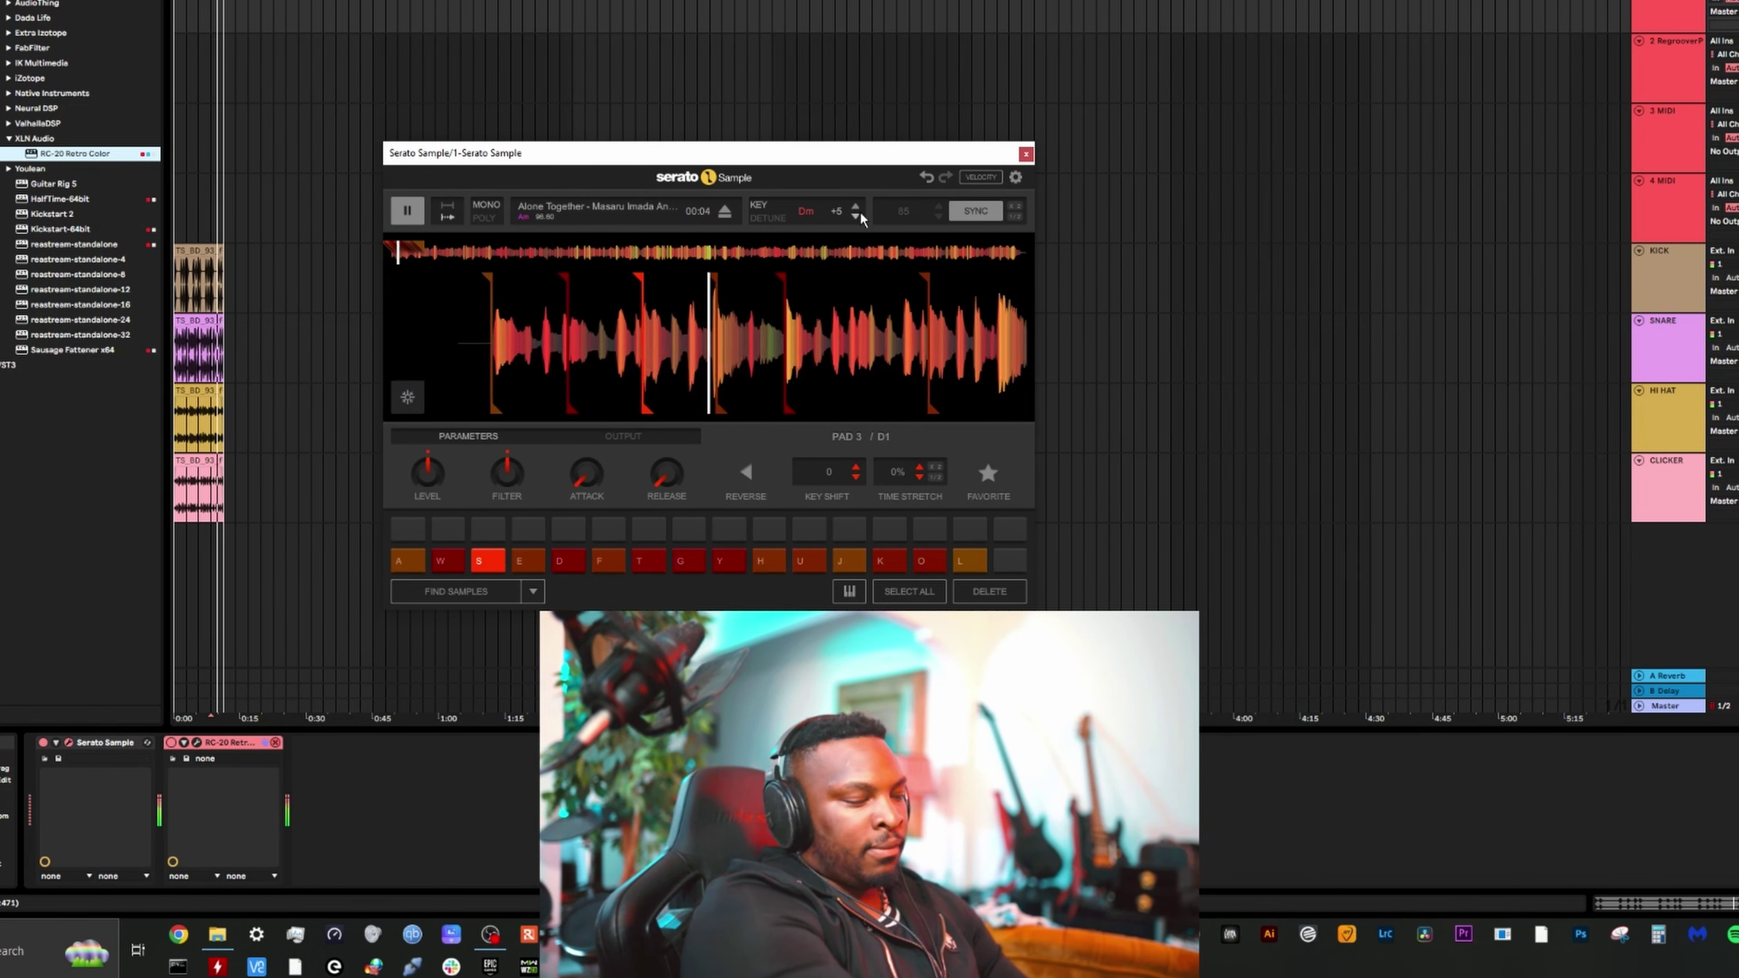
key(e)
key(d)
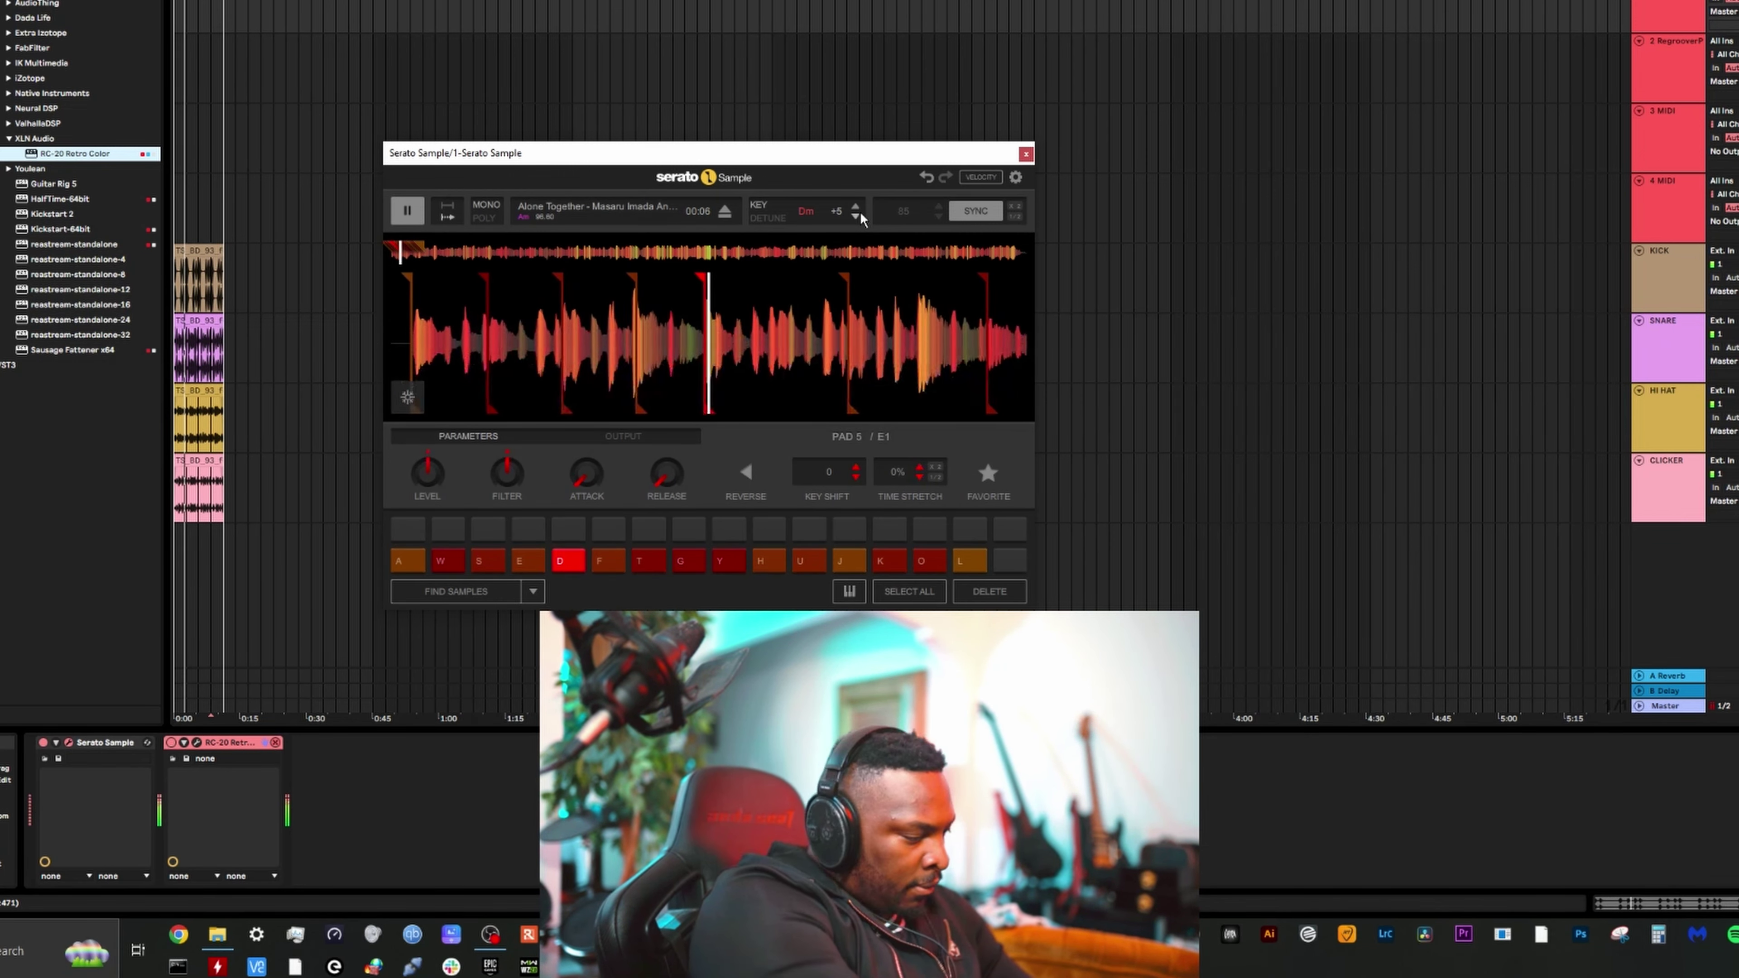
Try a variation of the pattern that inserts the slice on pad 10 between pads 3 and 5
key(s)
key(h)
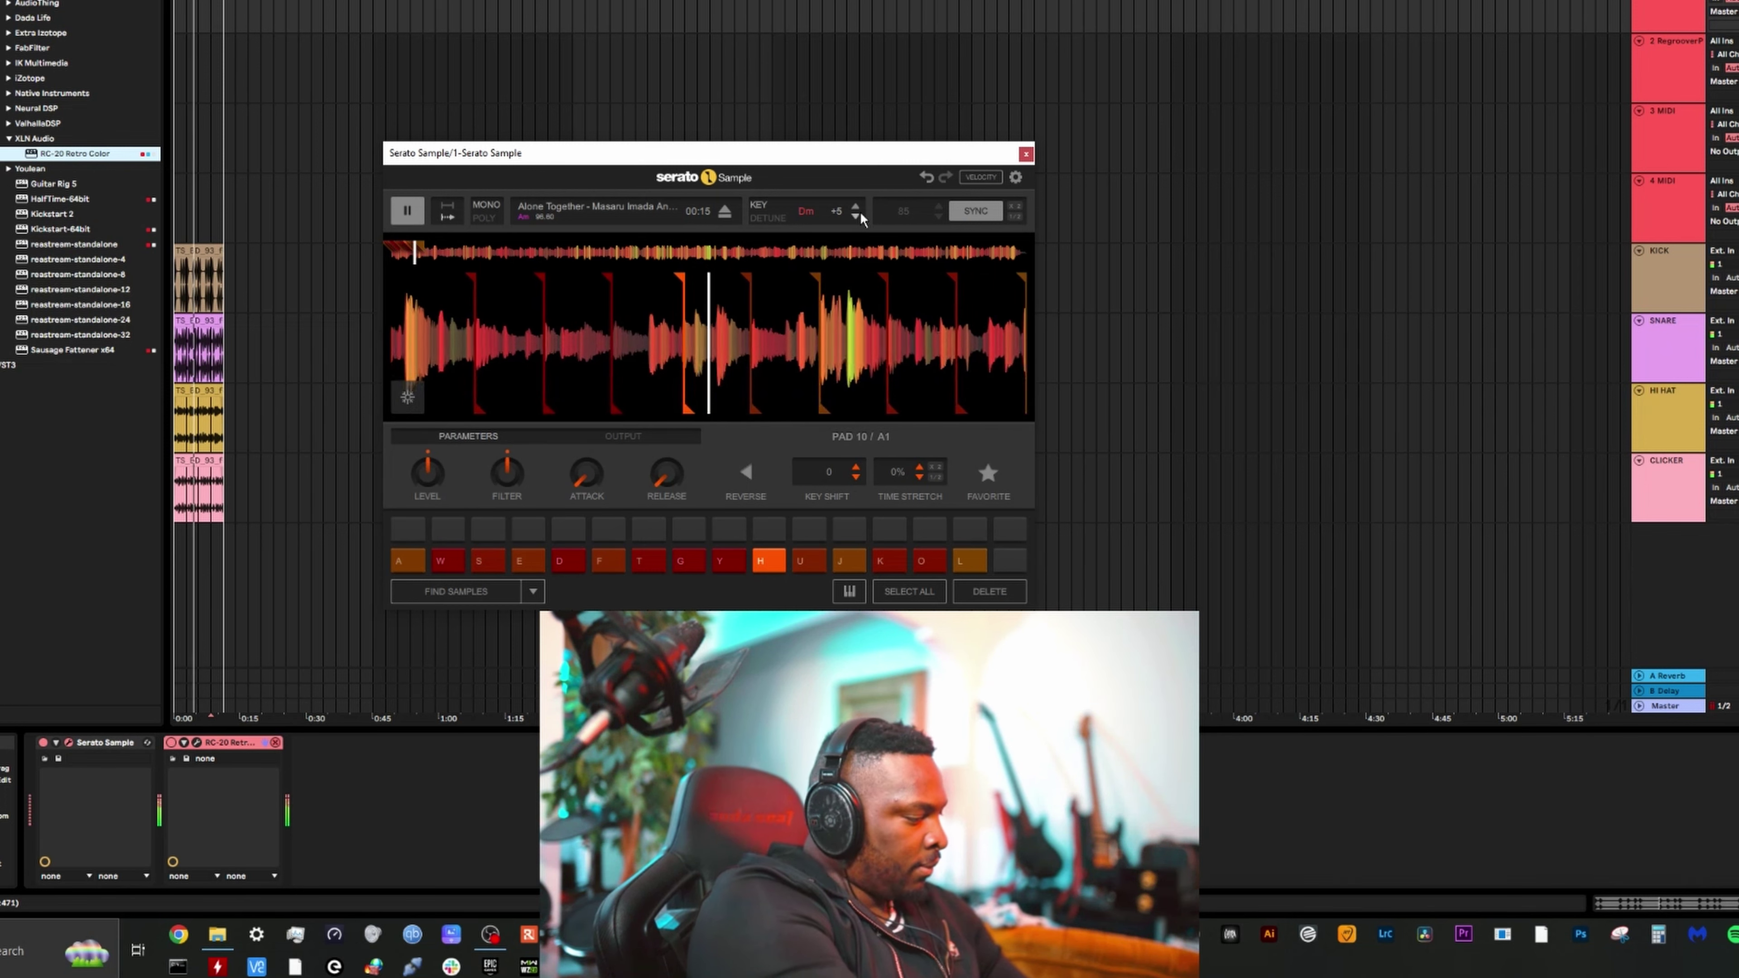
key(d)
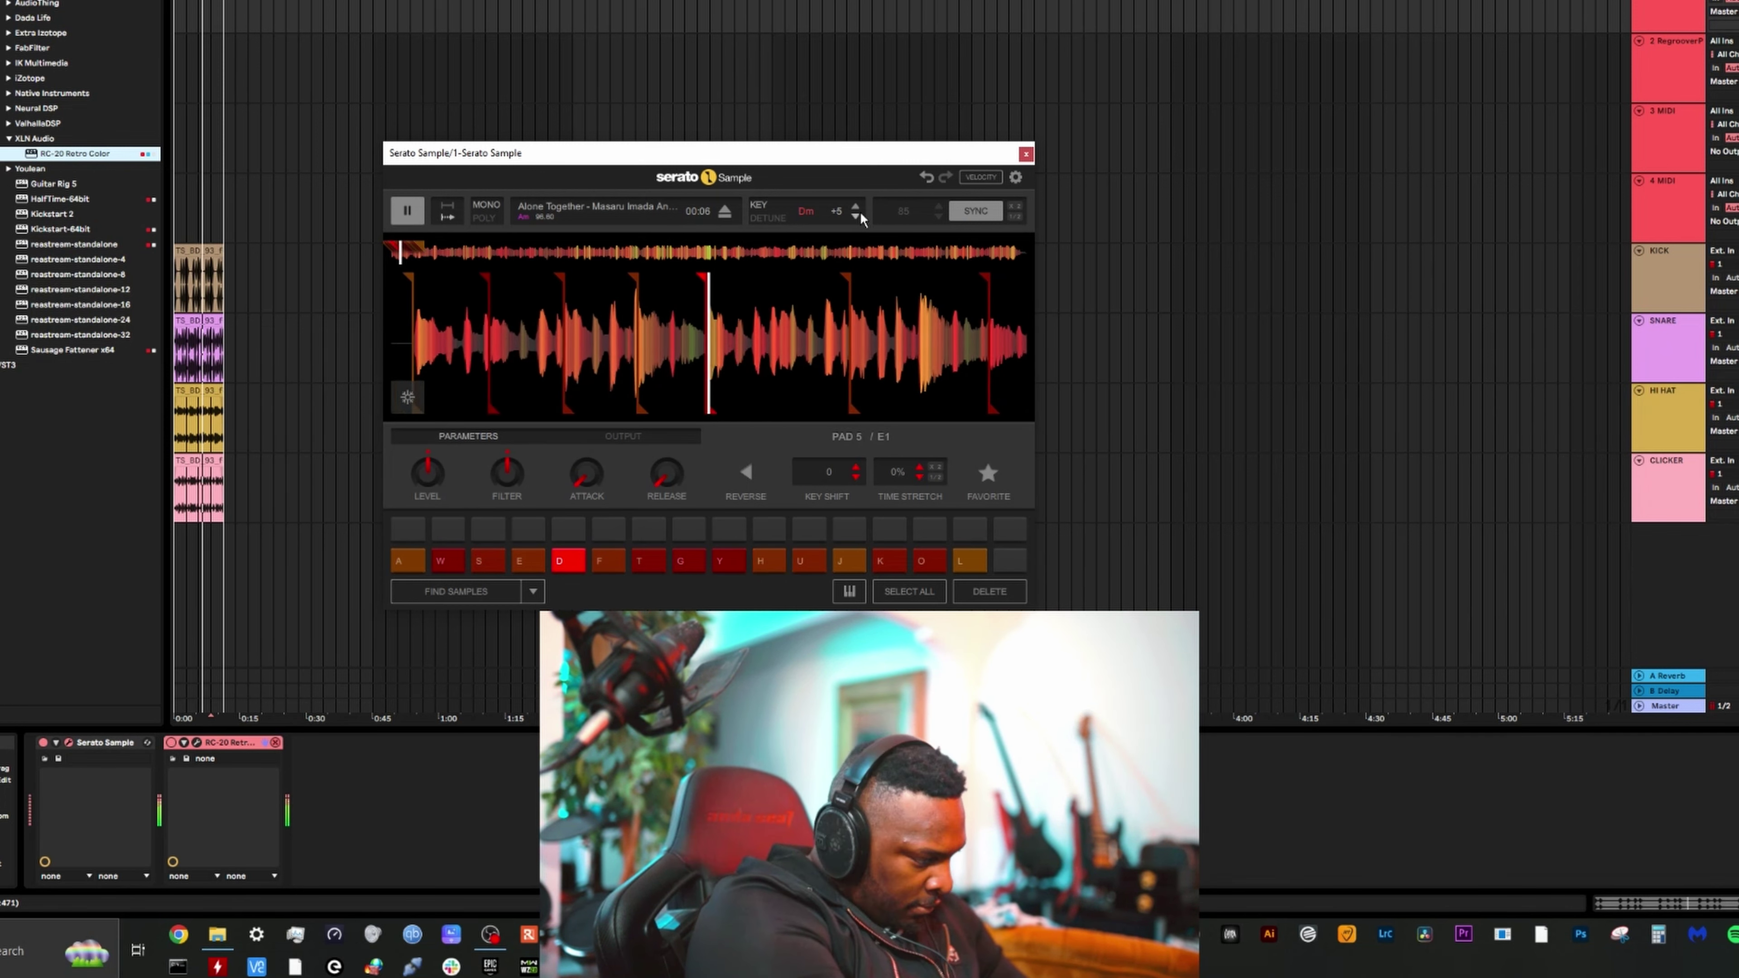
key(s)
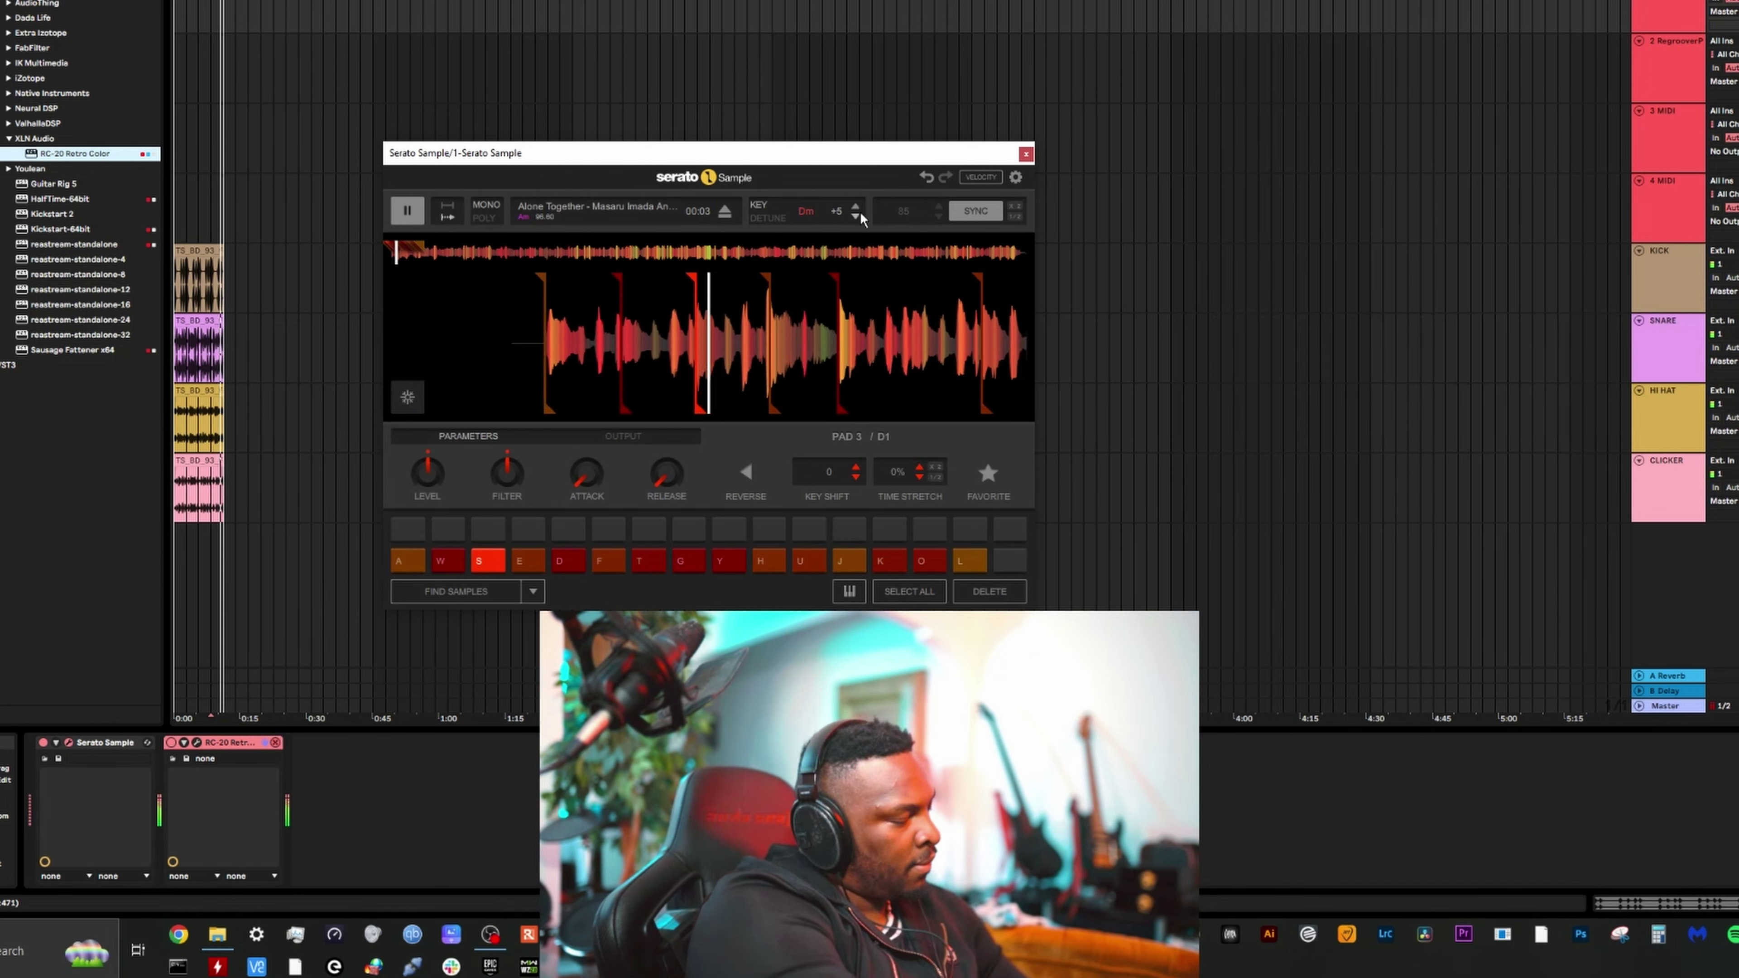
key(y)
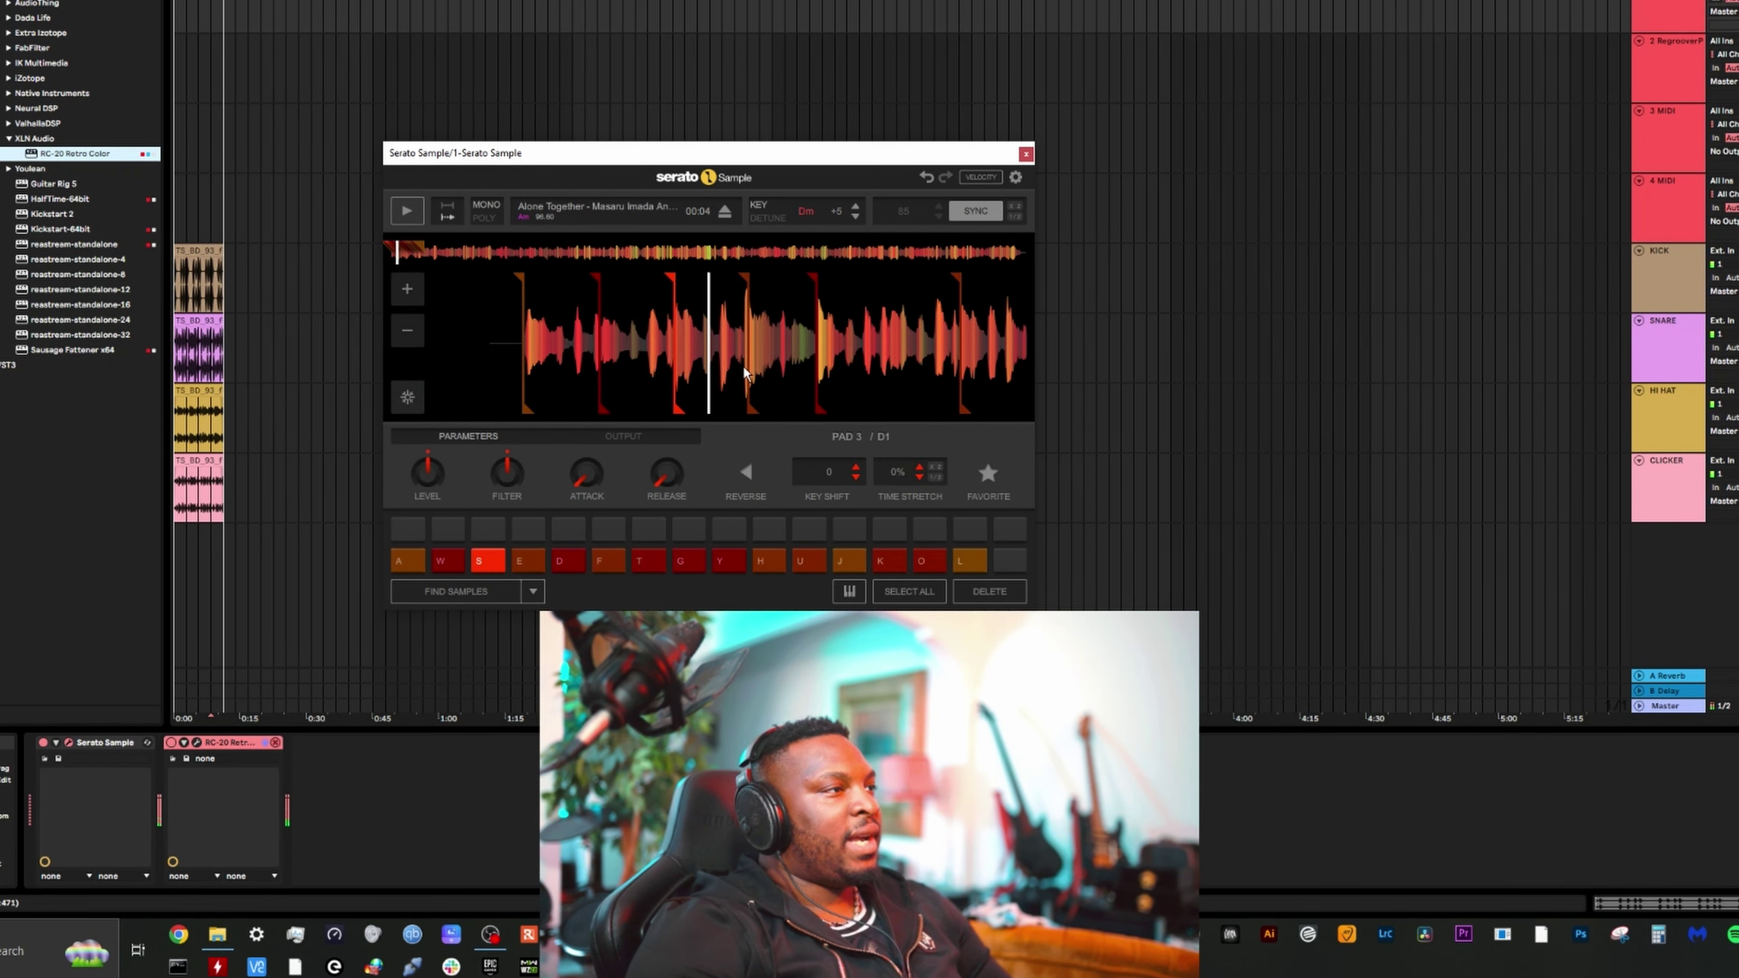
Mark slices of the playing Japanese track onto pads 6 through 9 in Serato Sample, and replay the pad 8 slice
mouse_move(235, 949)
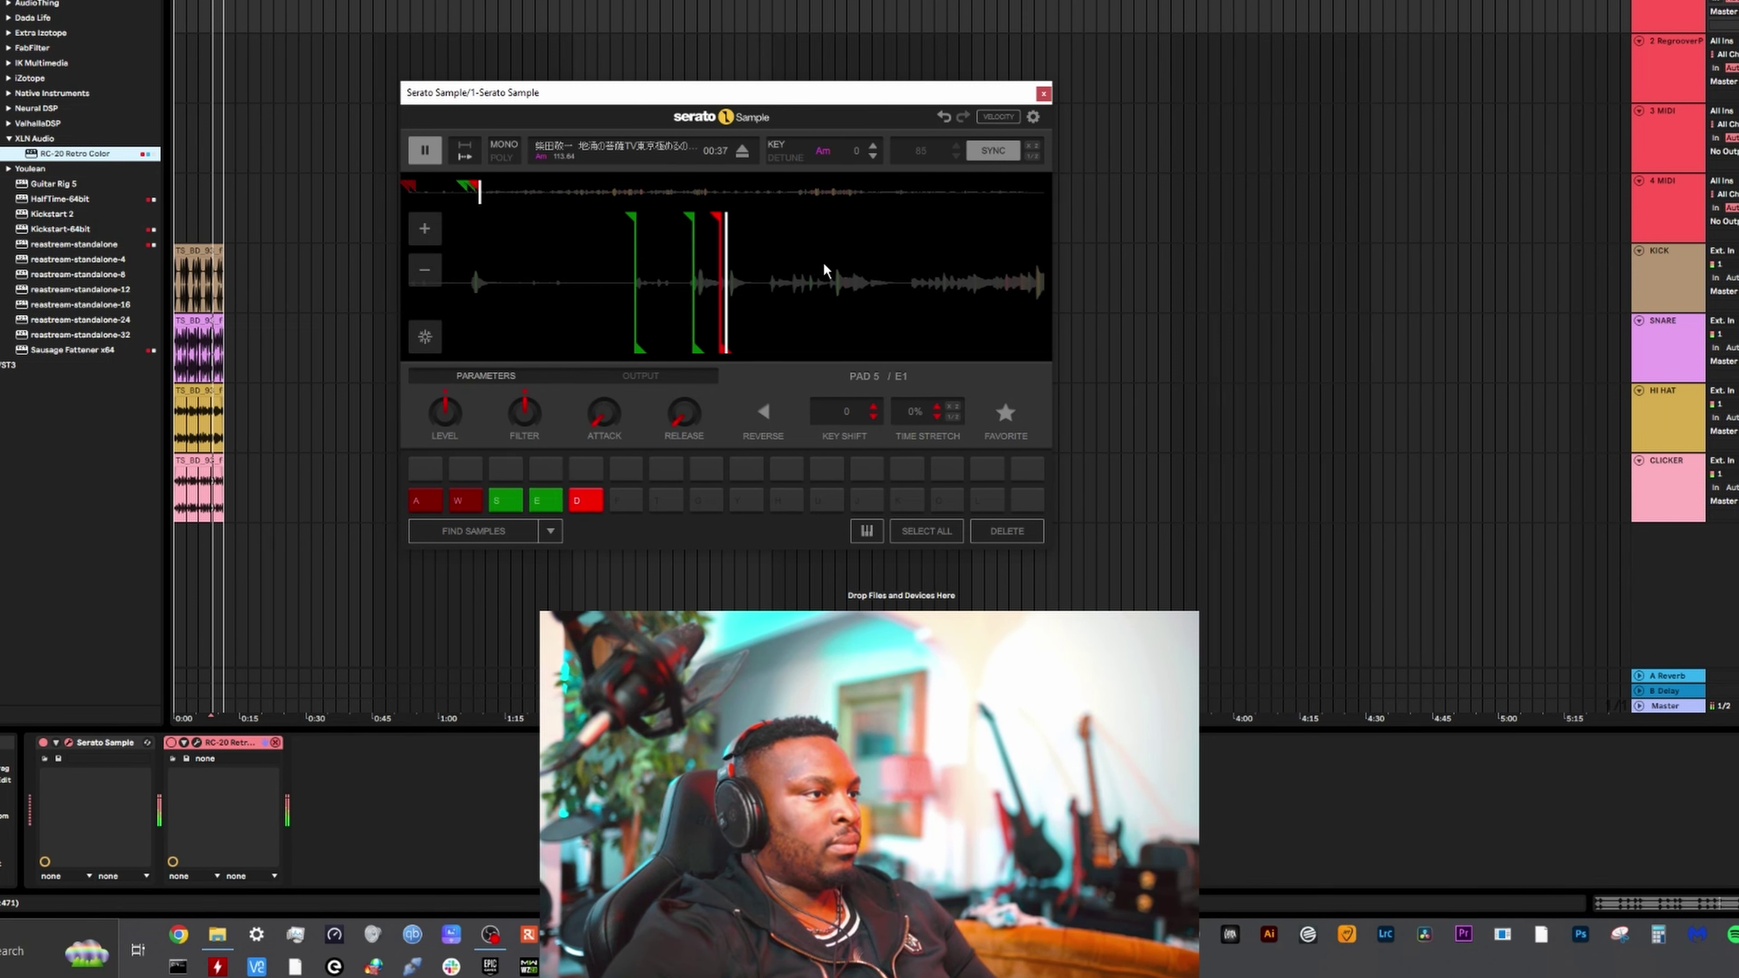
key(d)
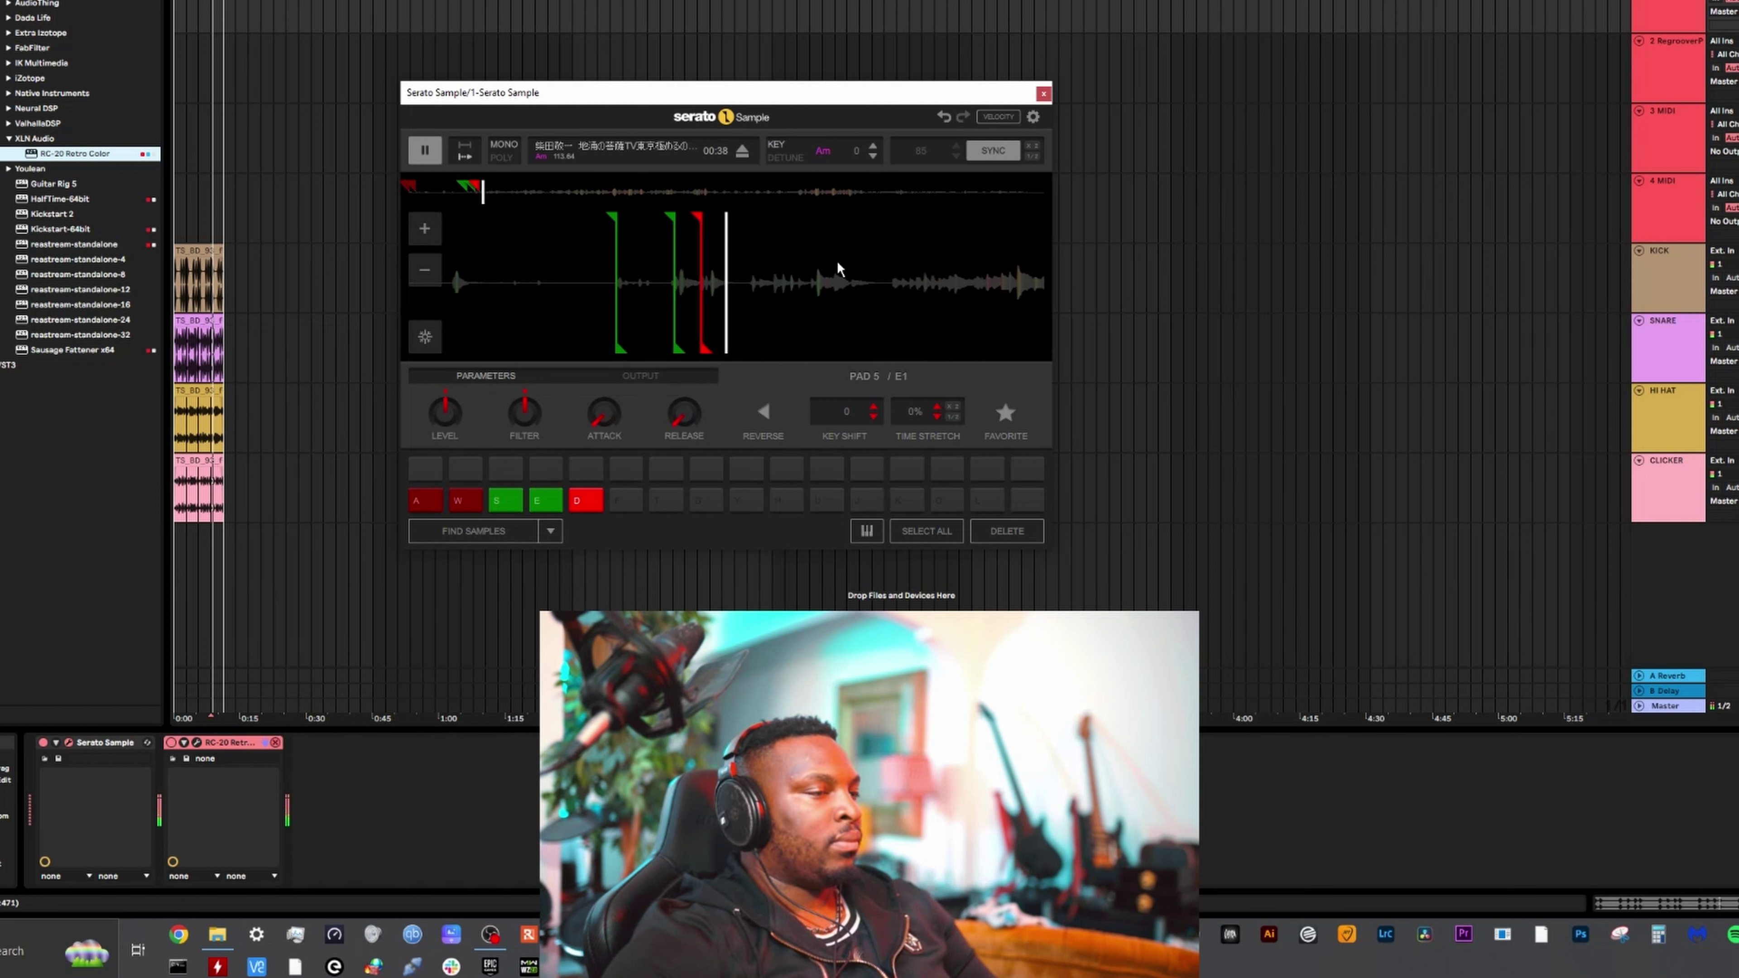
key(f)
key(t)
key(y)
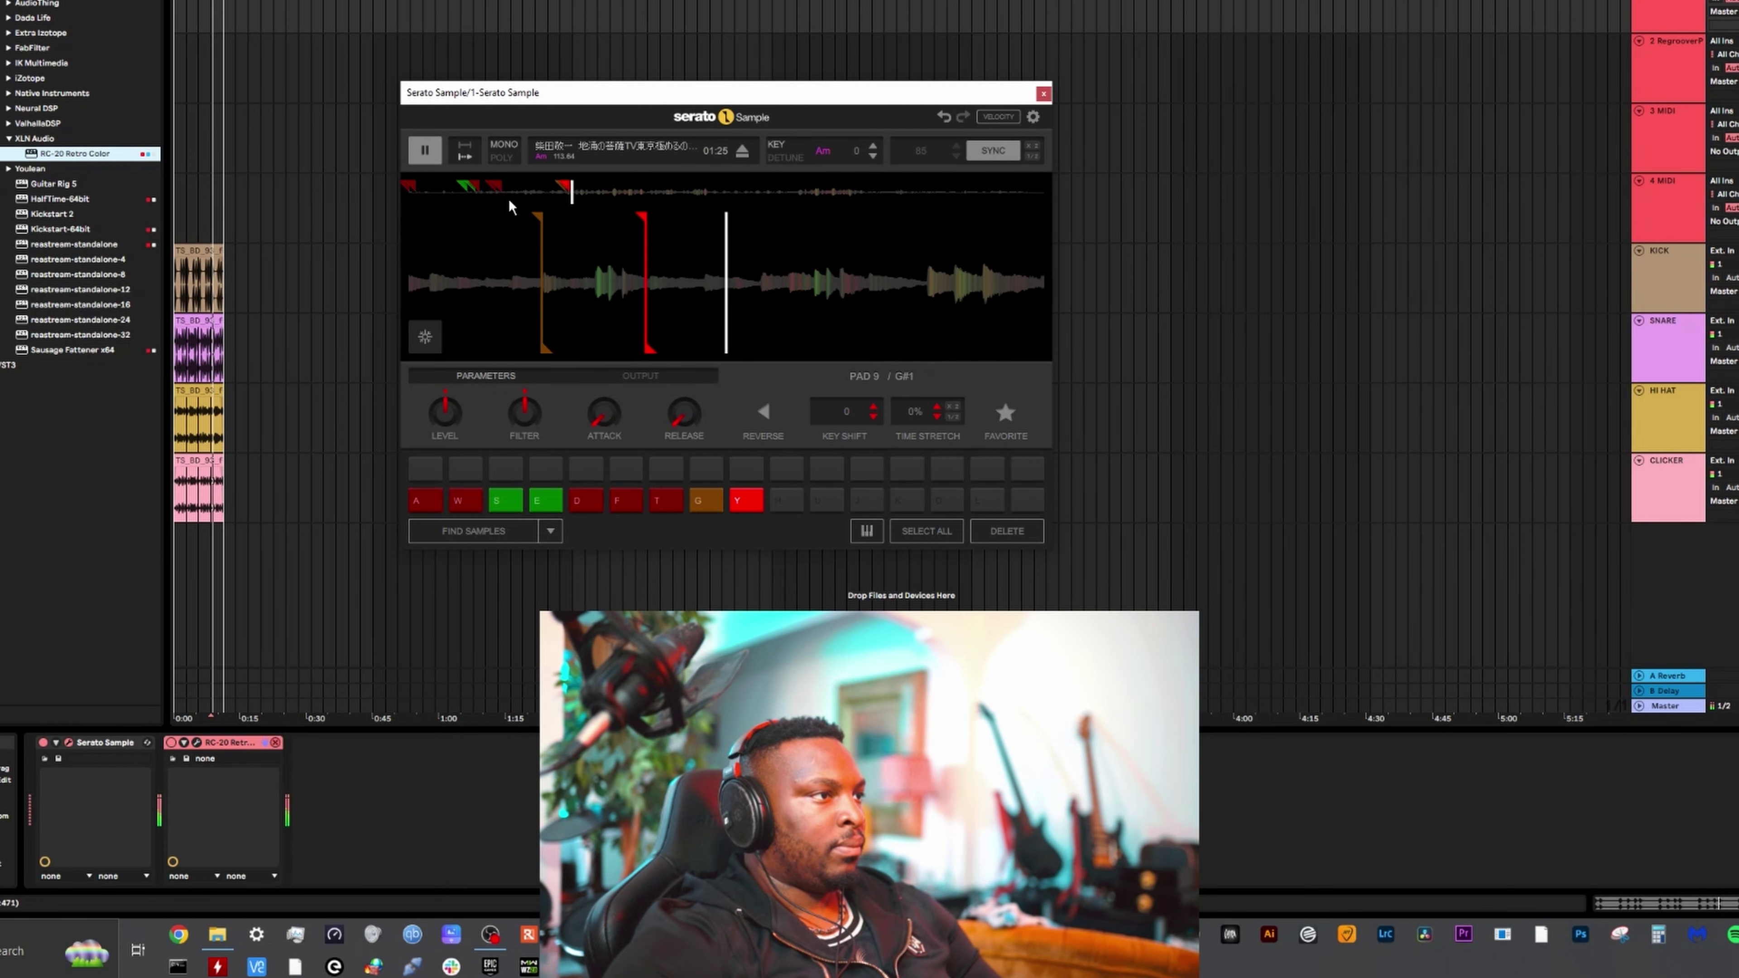
key(g)
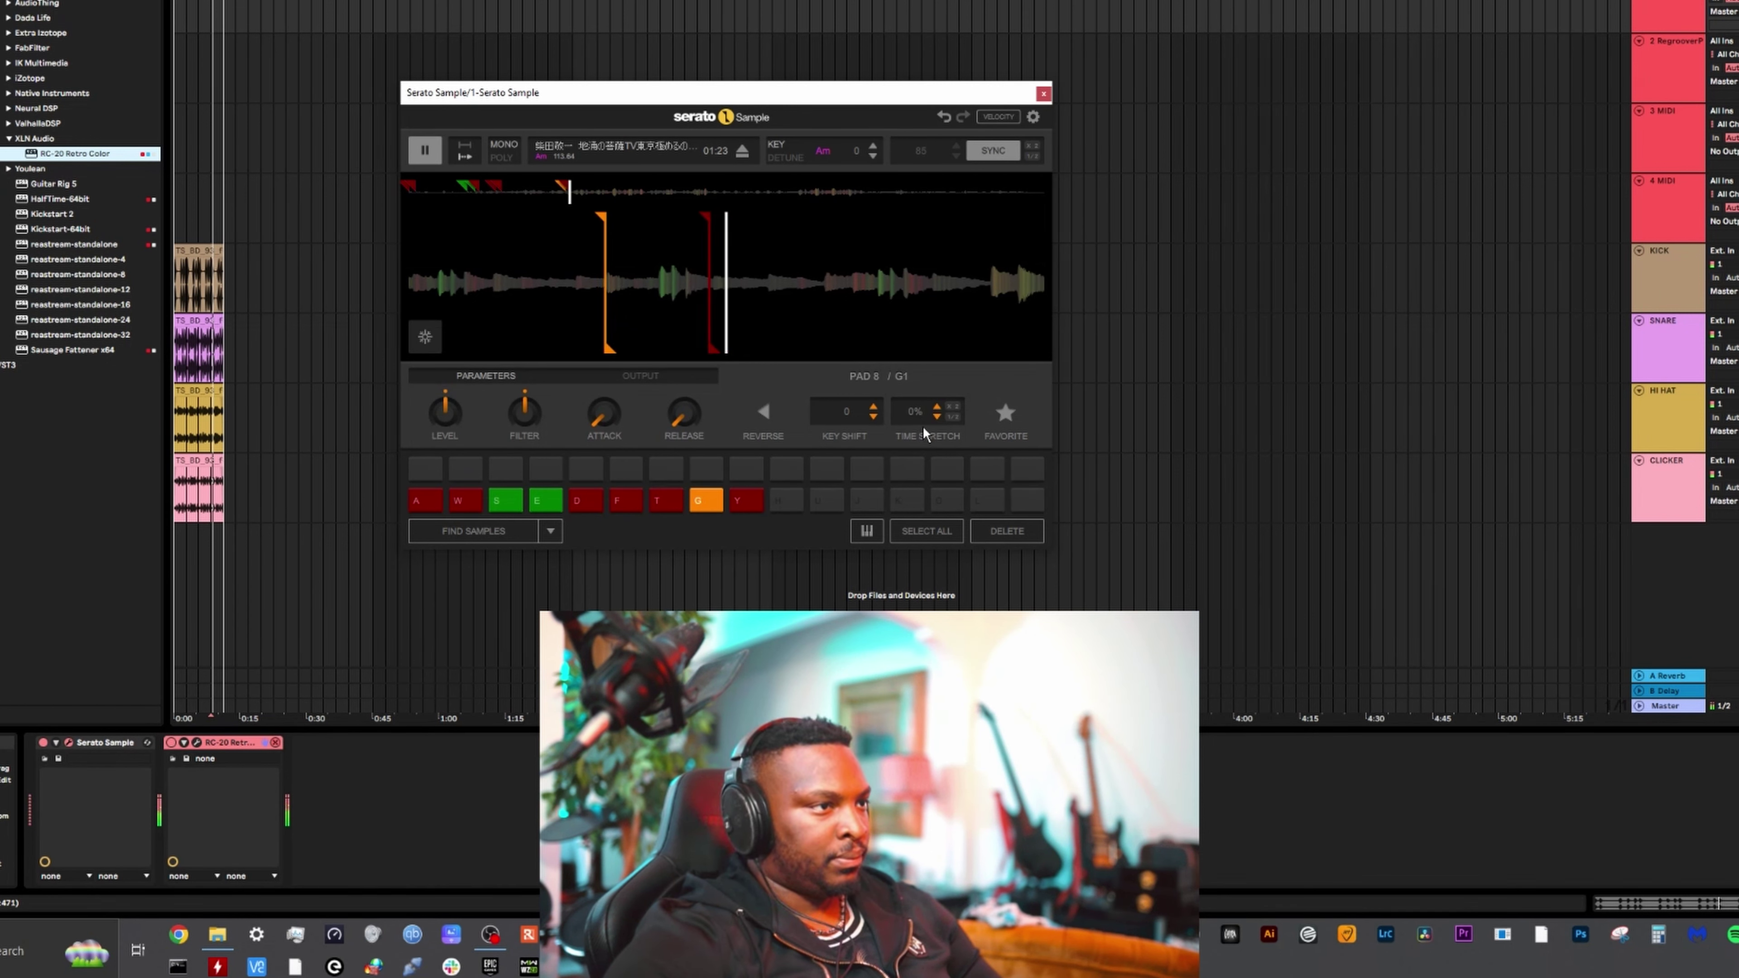
Mark further slices of the track onto pads 10 through 13 and 15, and replay the slices on pads 13 and 12
key(h)
key(u)
key(j)
key(k)
key(l)
key(k)
key(j)
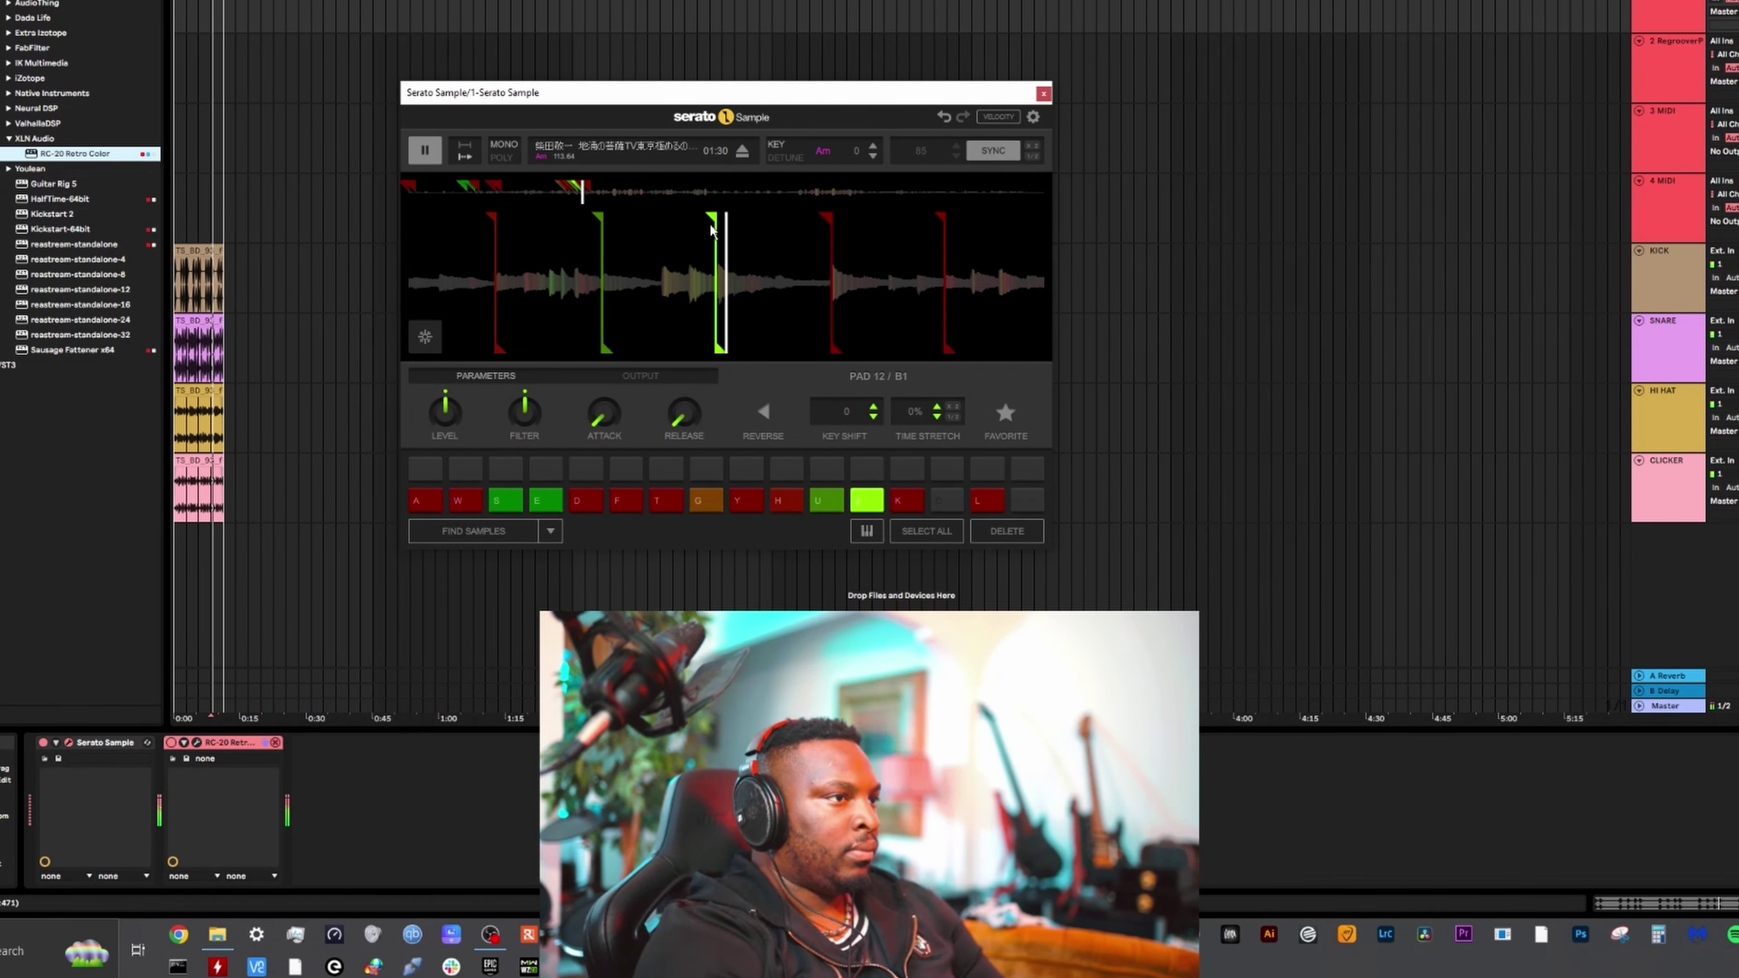
Audition the slices on pads 12, 10, 8 and 1 in Serato Sample
key(j)
key(h)
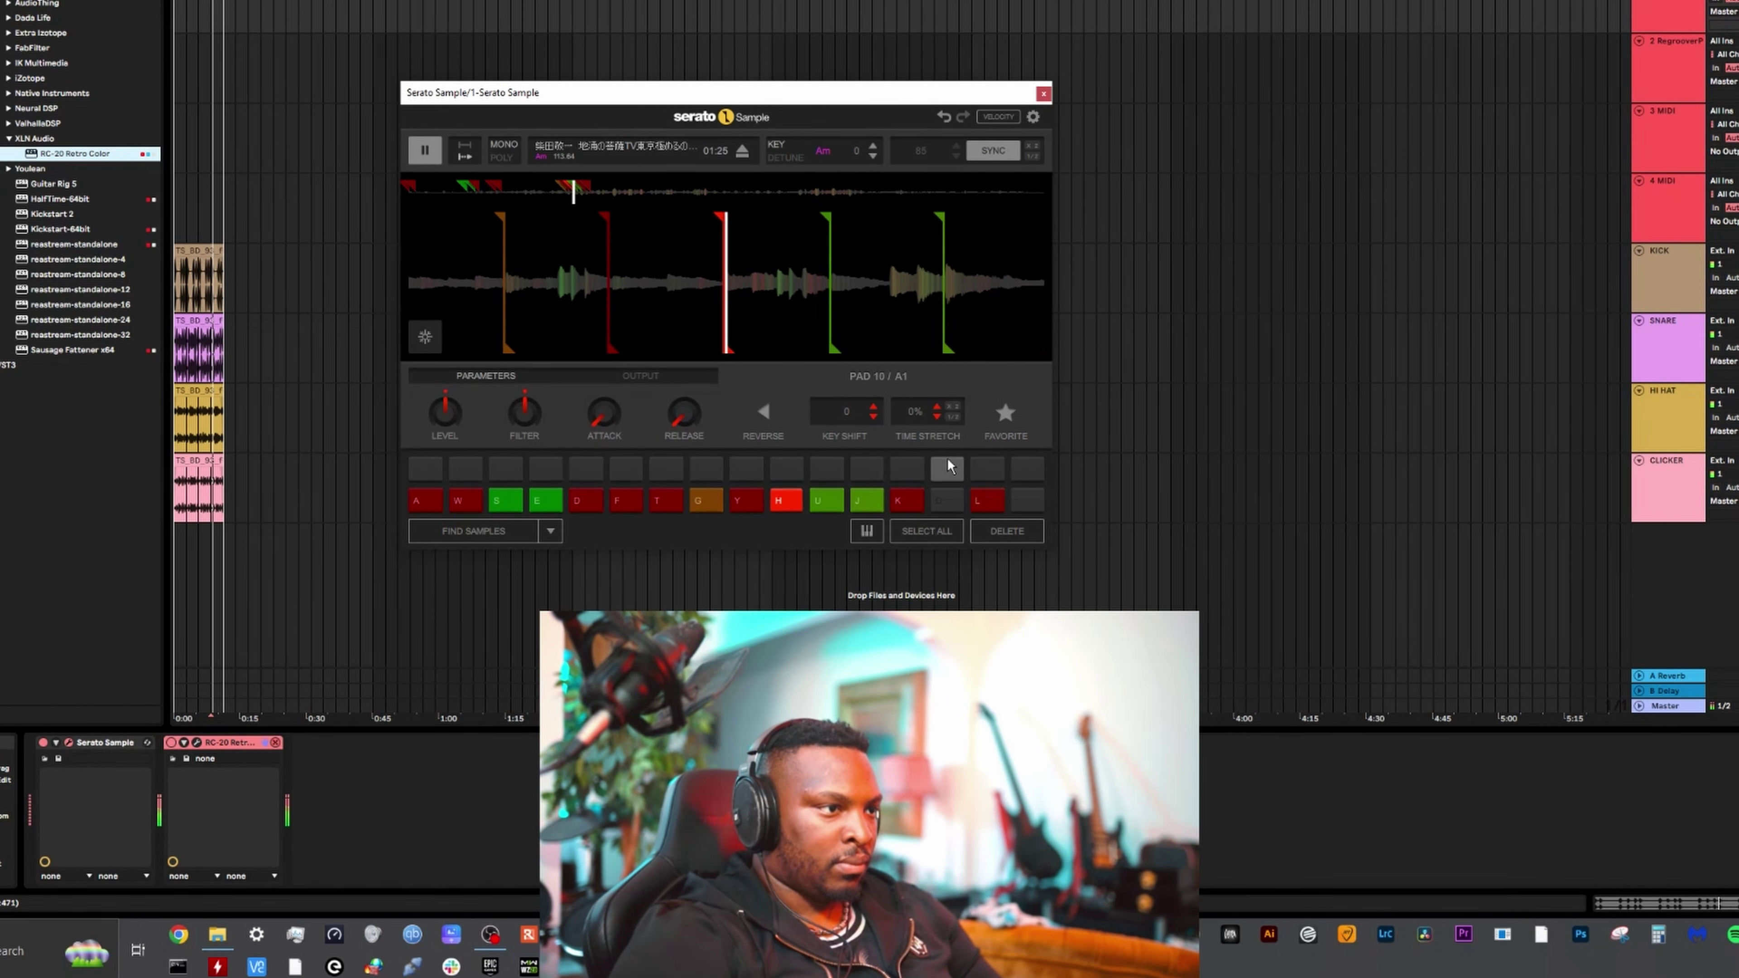
key(g)
key(a)
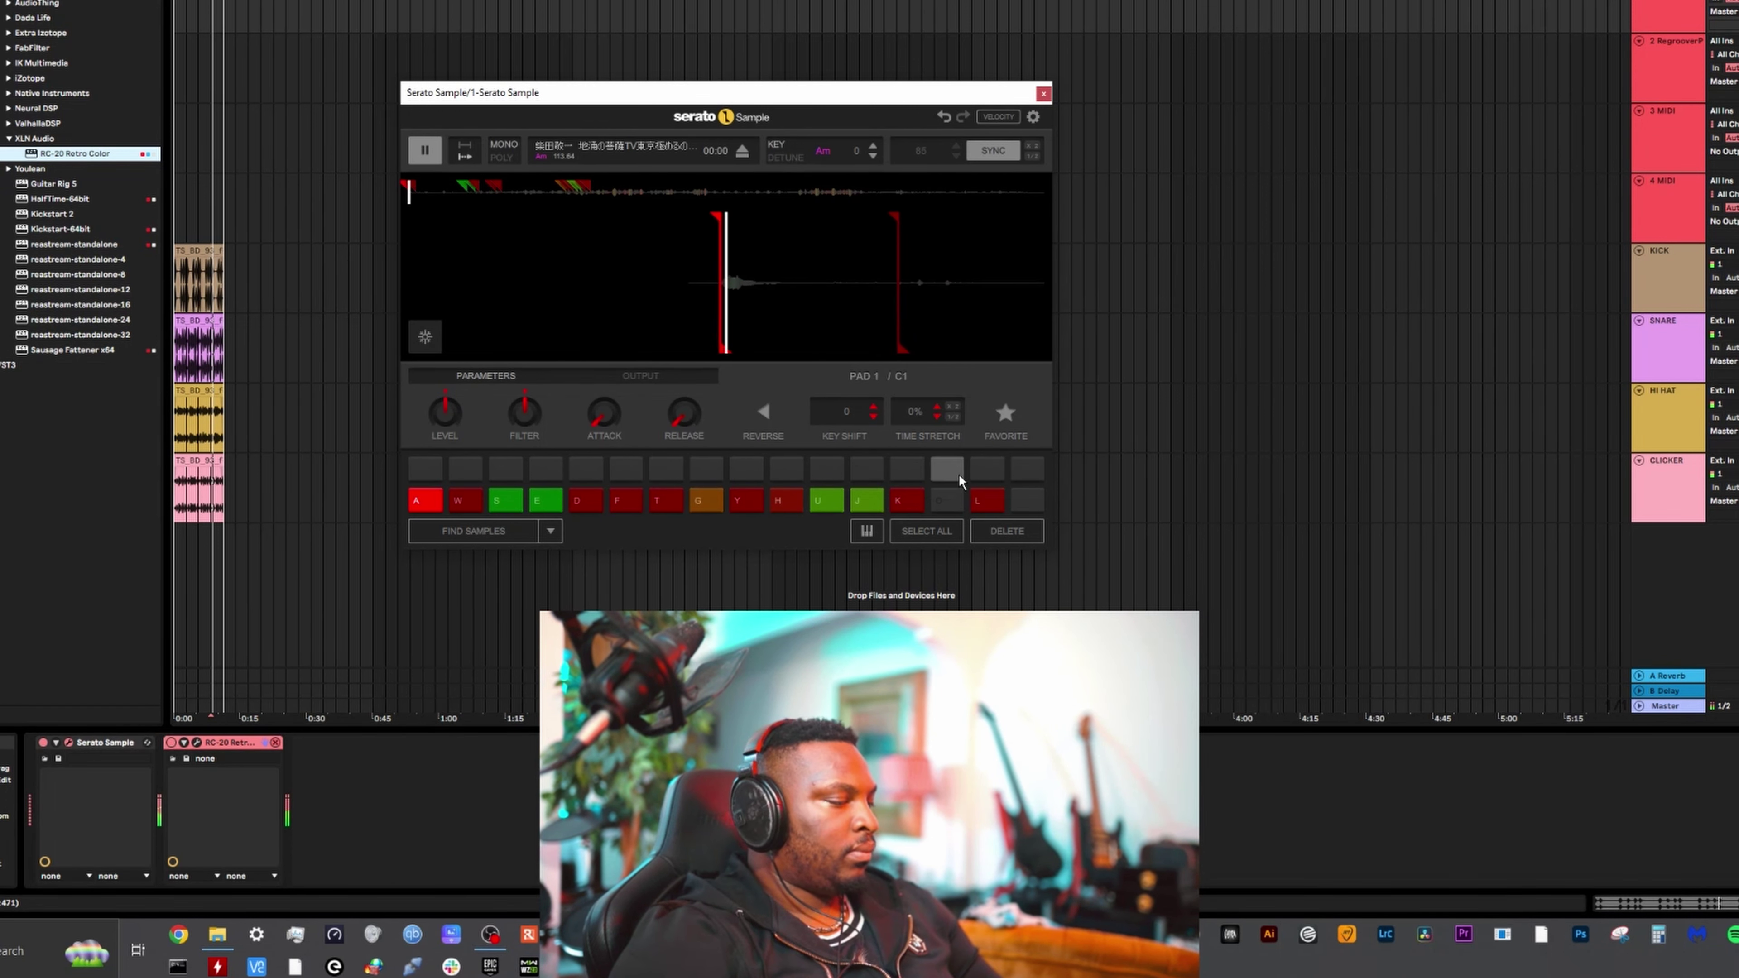
Raise the sample's key by 3 semitones to Cm, double its playback tempo, and replay the slices on pads 3 and 2
click(873, 145)
click(874, 145)
click(874, 145)
click(1033, 147)
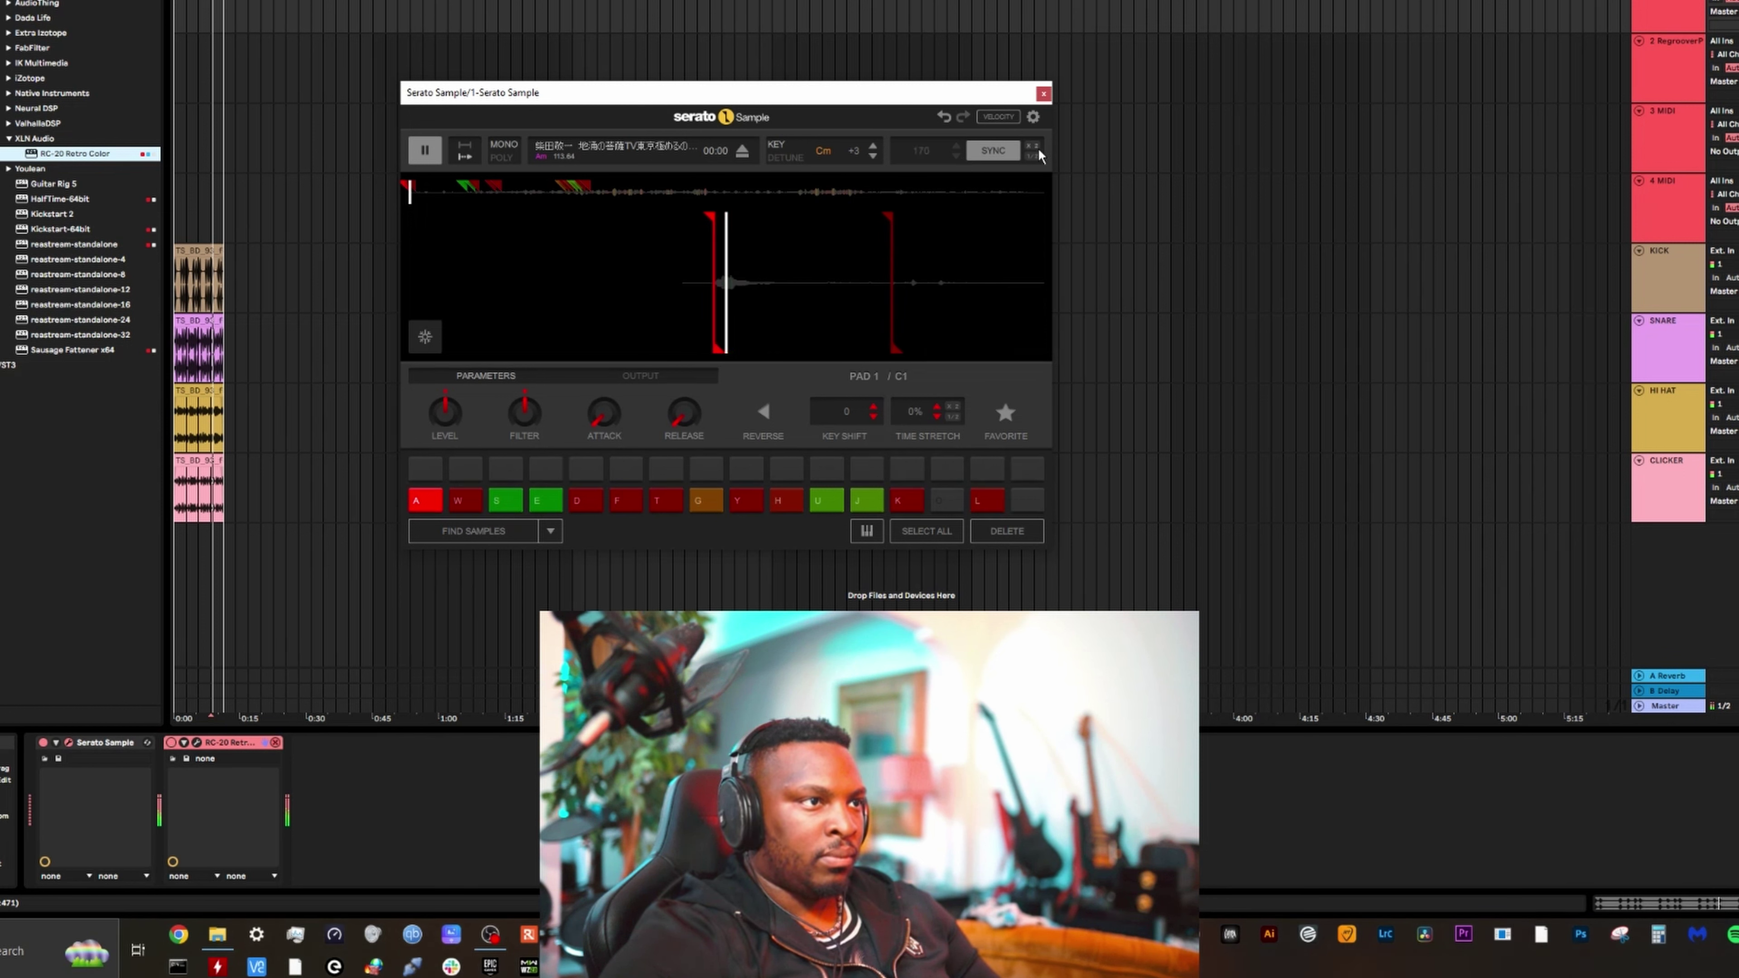
key(s)
key(w)
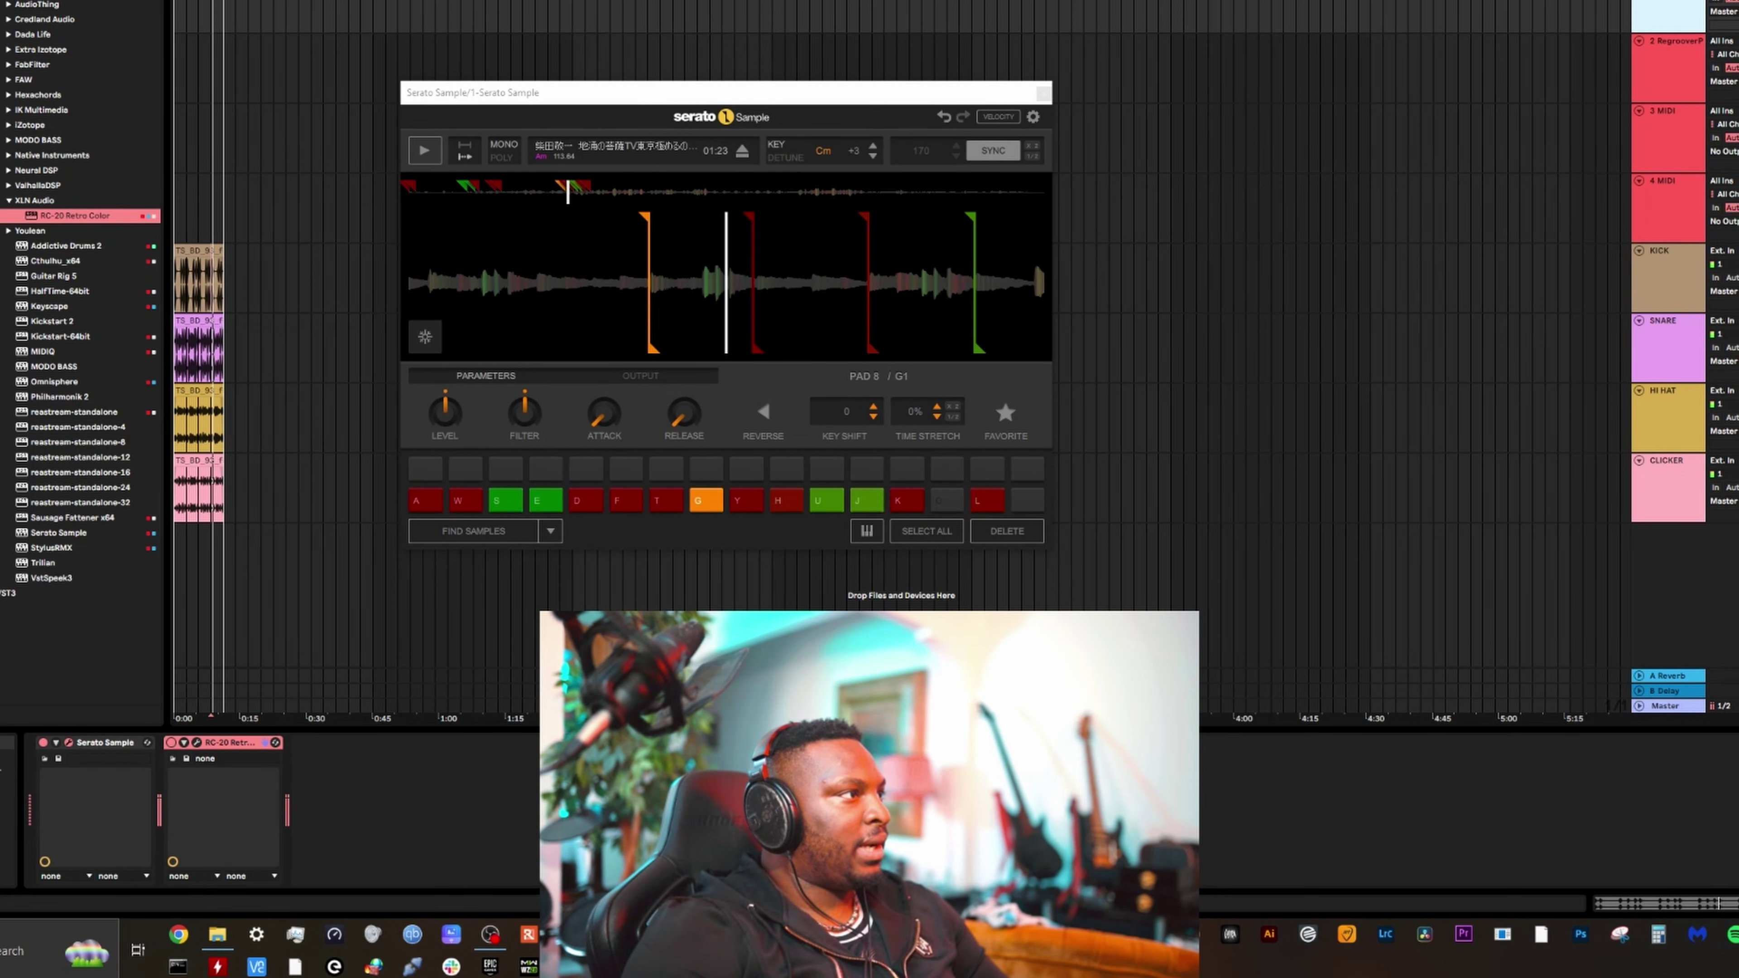
Add a Generic Compressor after RC-20 Retro Color on the sample track and sidechain it to the KICK track
click(0, 0)
scroll(91, 8, up, 1)
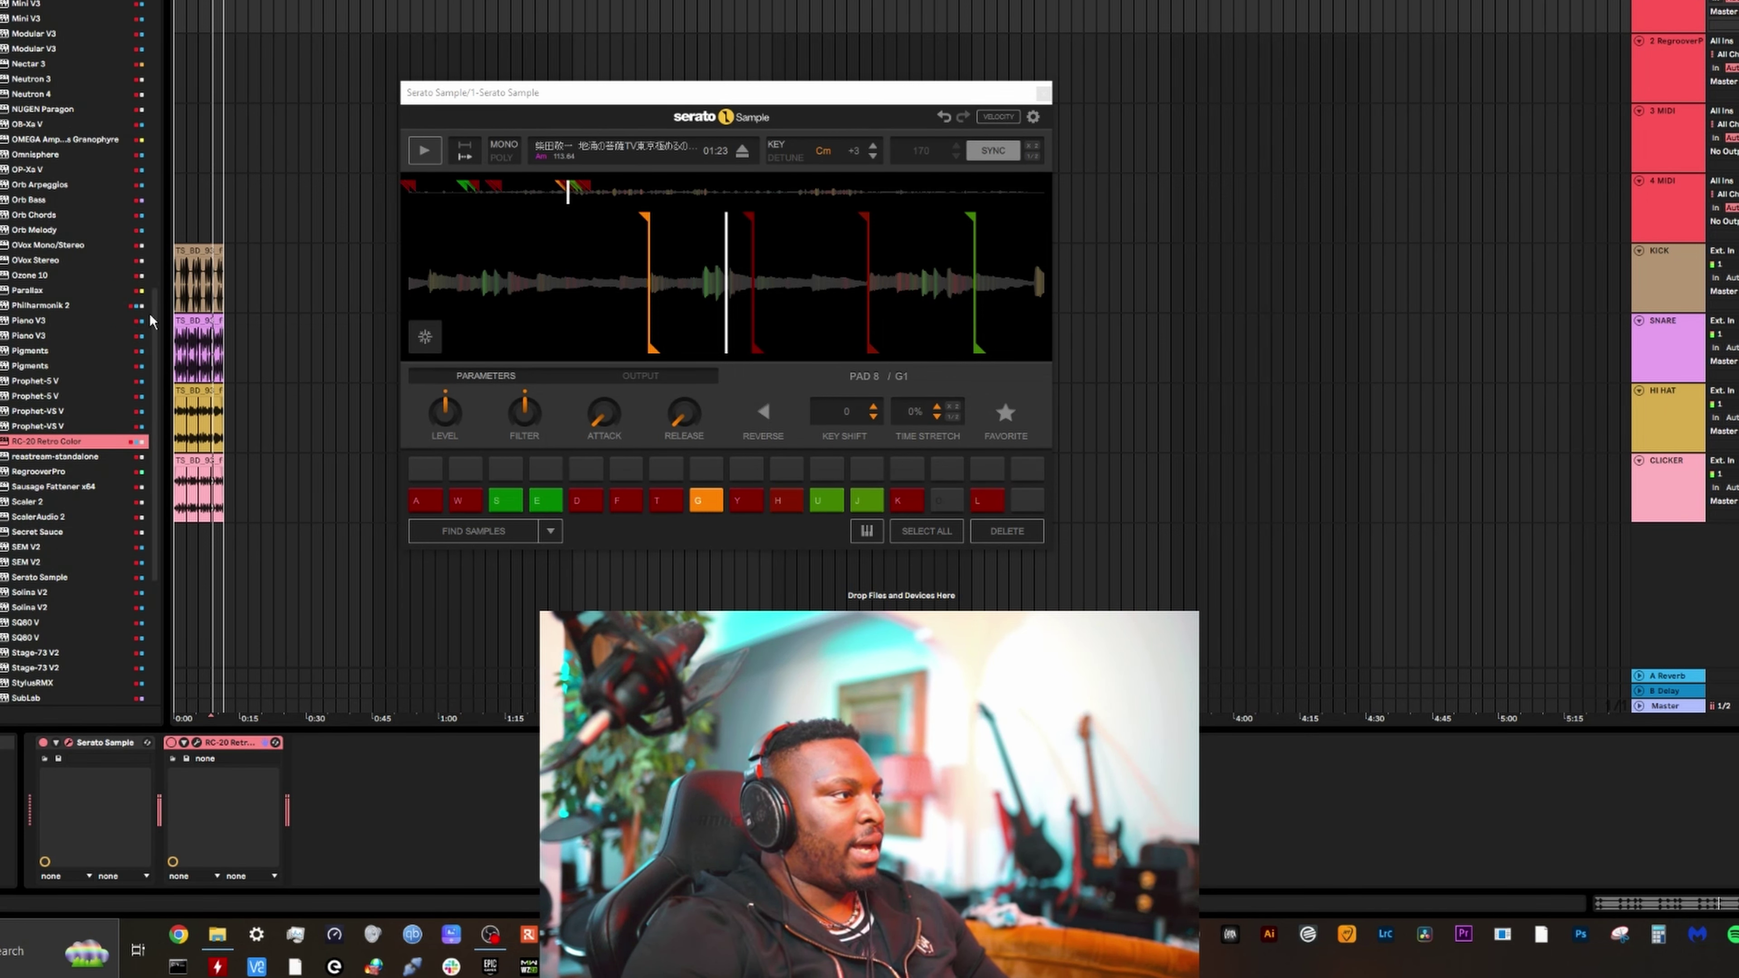
scroll(152, 321, up, 15)
click(312, 744)
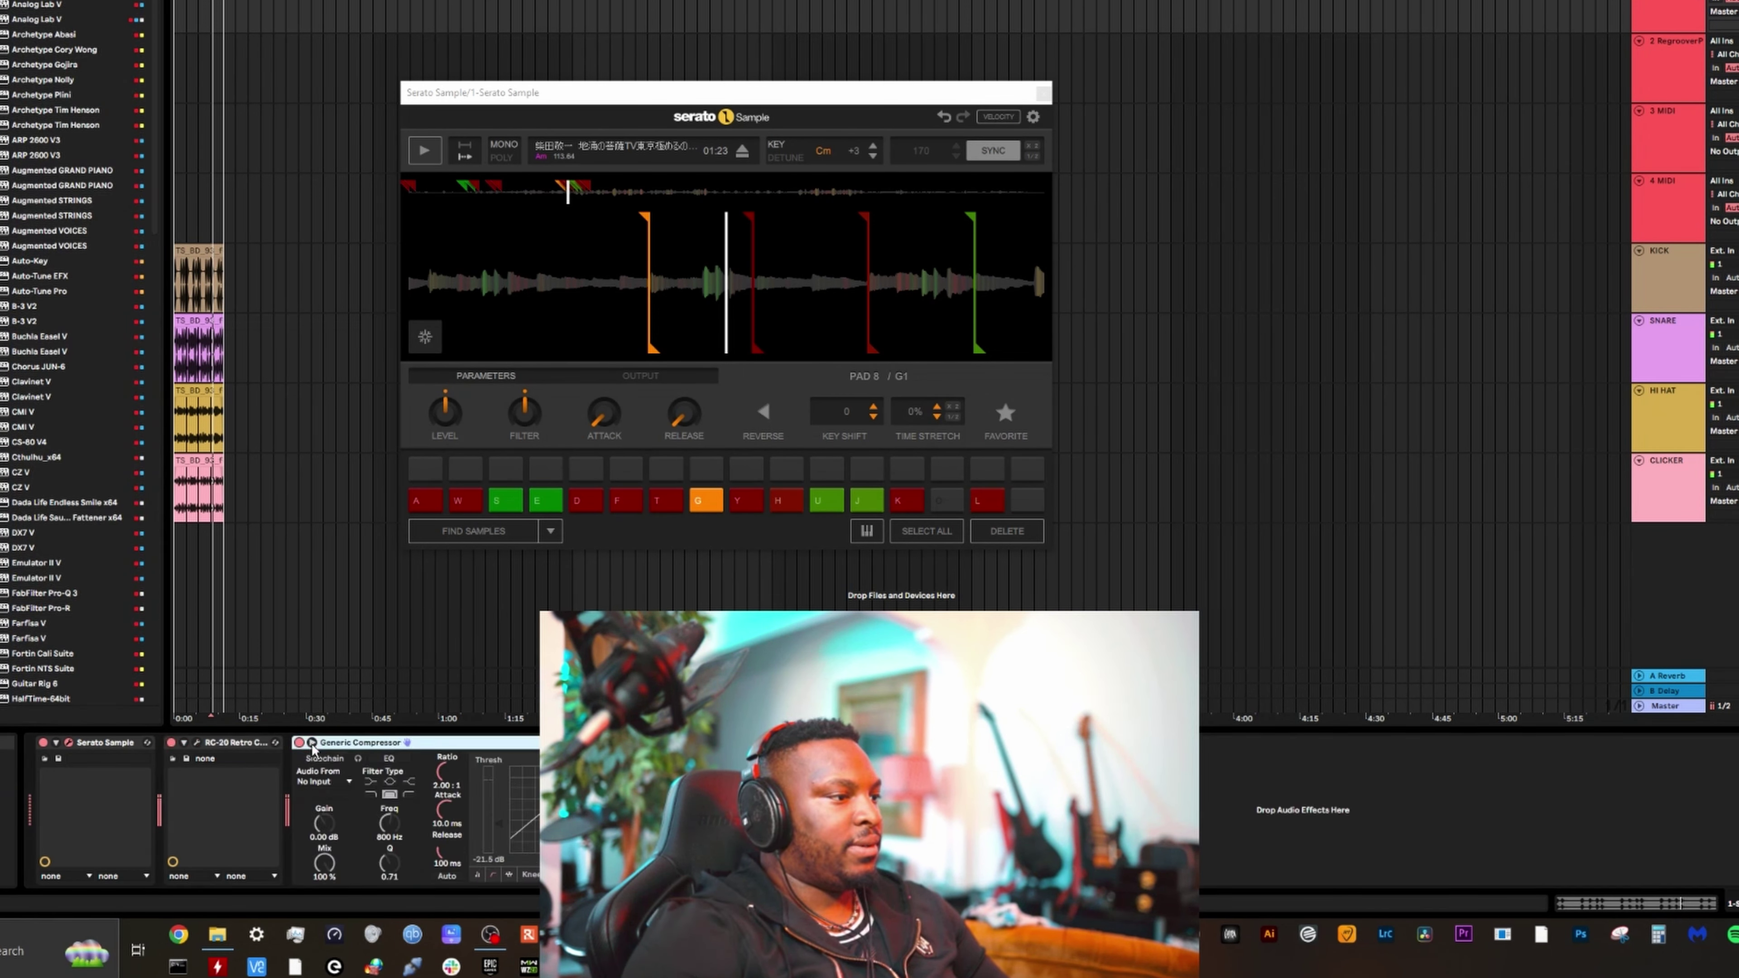
click(339, 759)
click(340, 781)
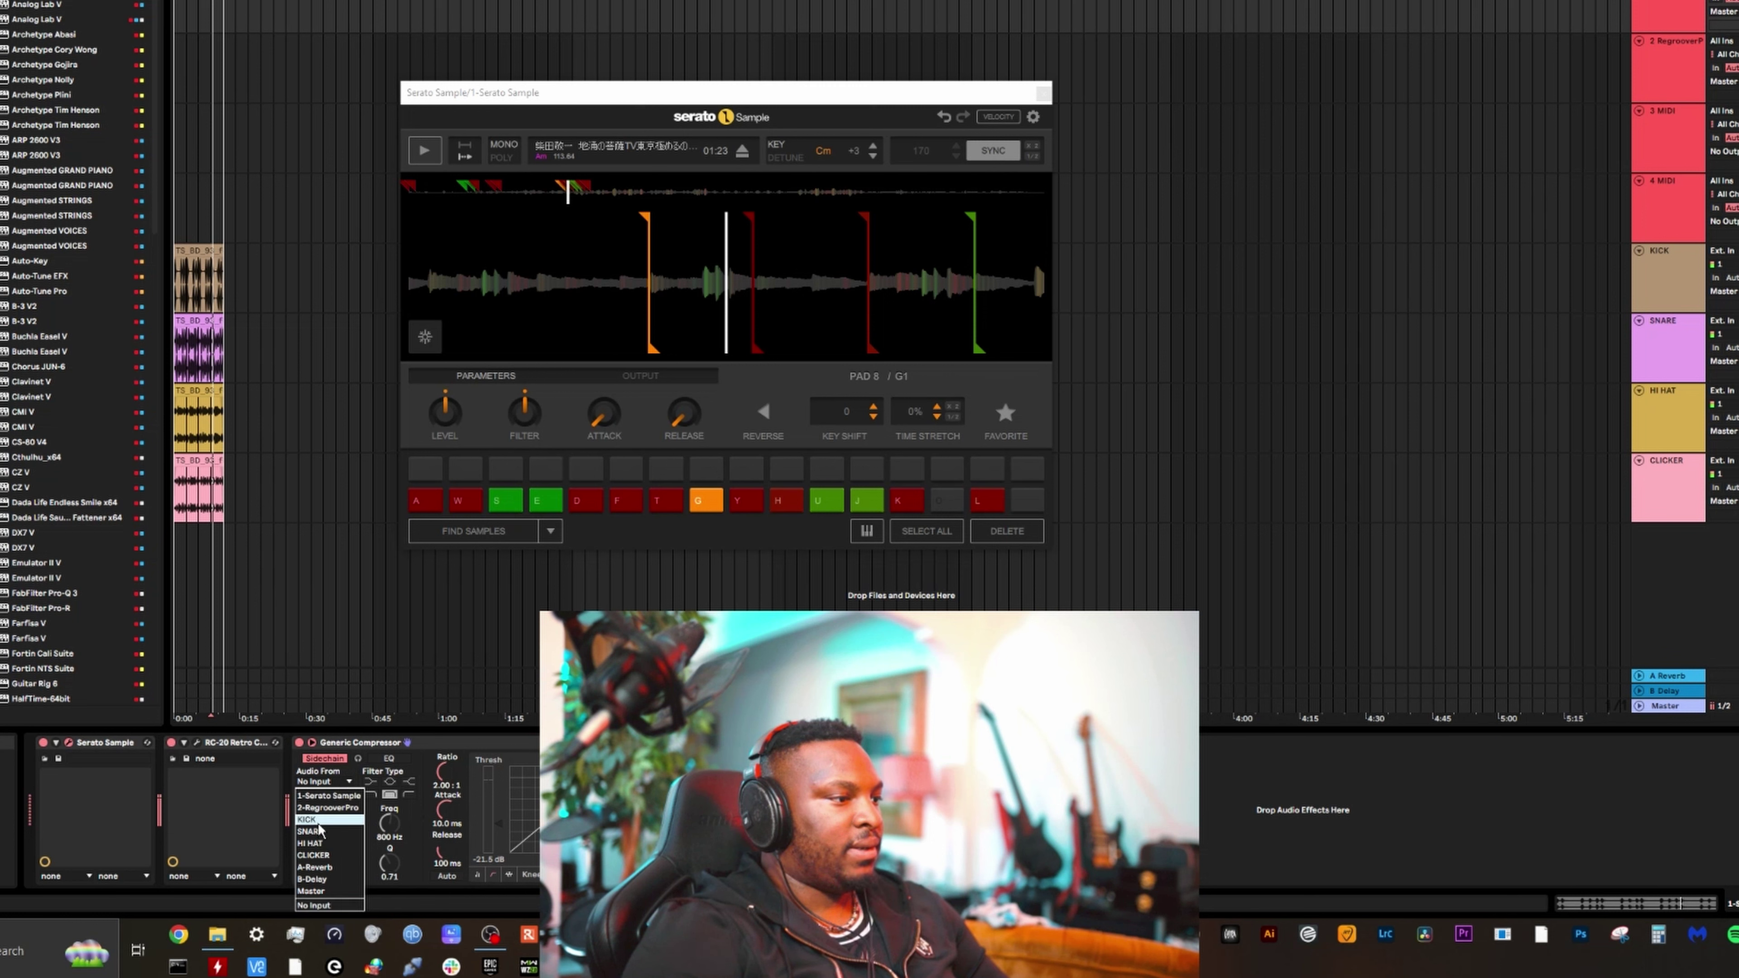
click(319, 822)
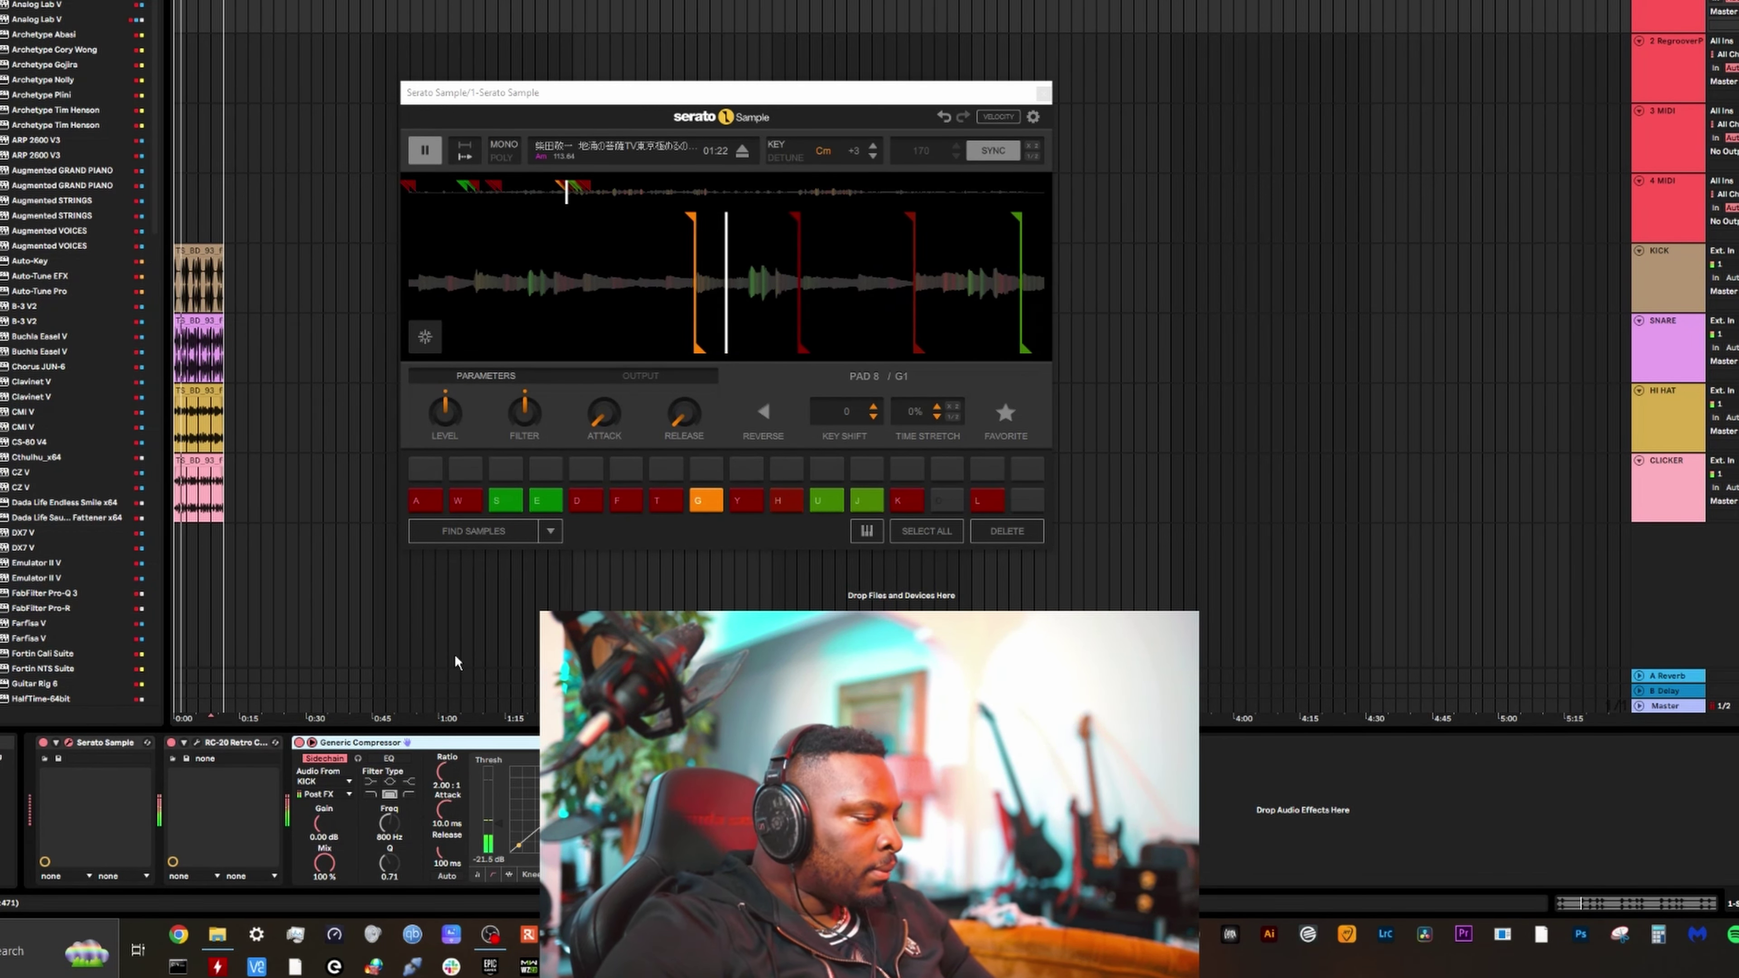
Audition the pitched slices on pads 9, 8, 6, 5, 10, 11 and 12 over the looped drum layers
key(y)
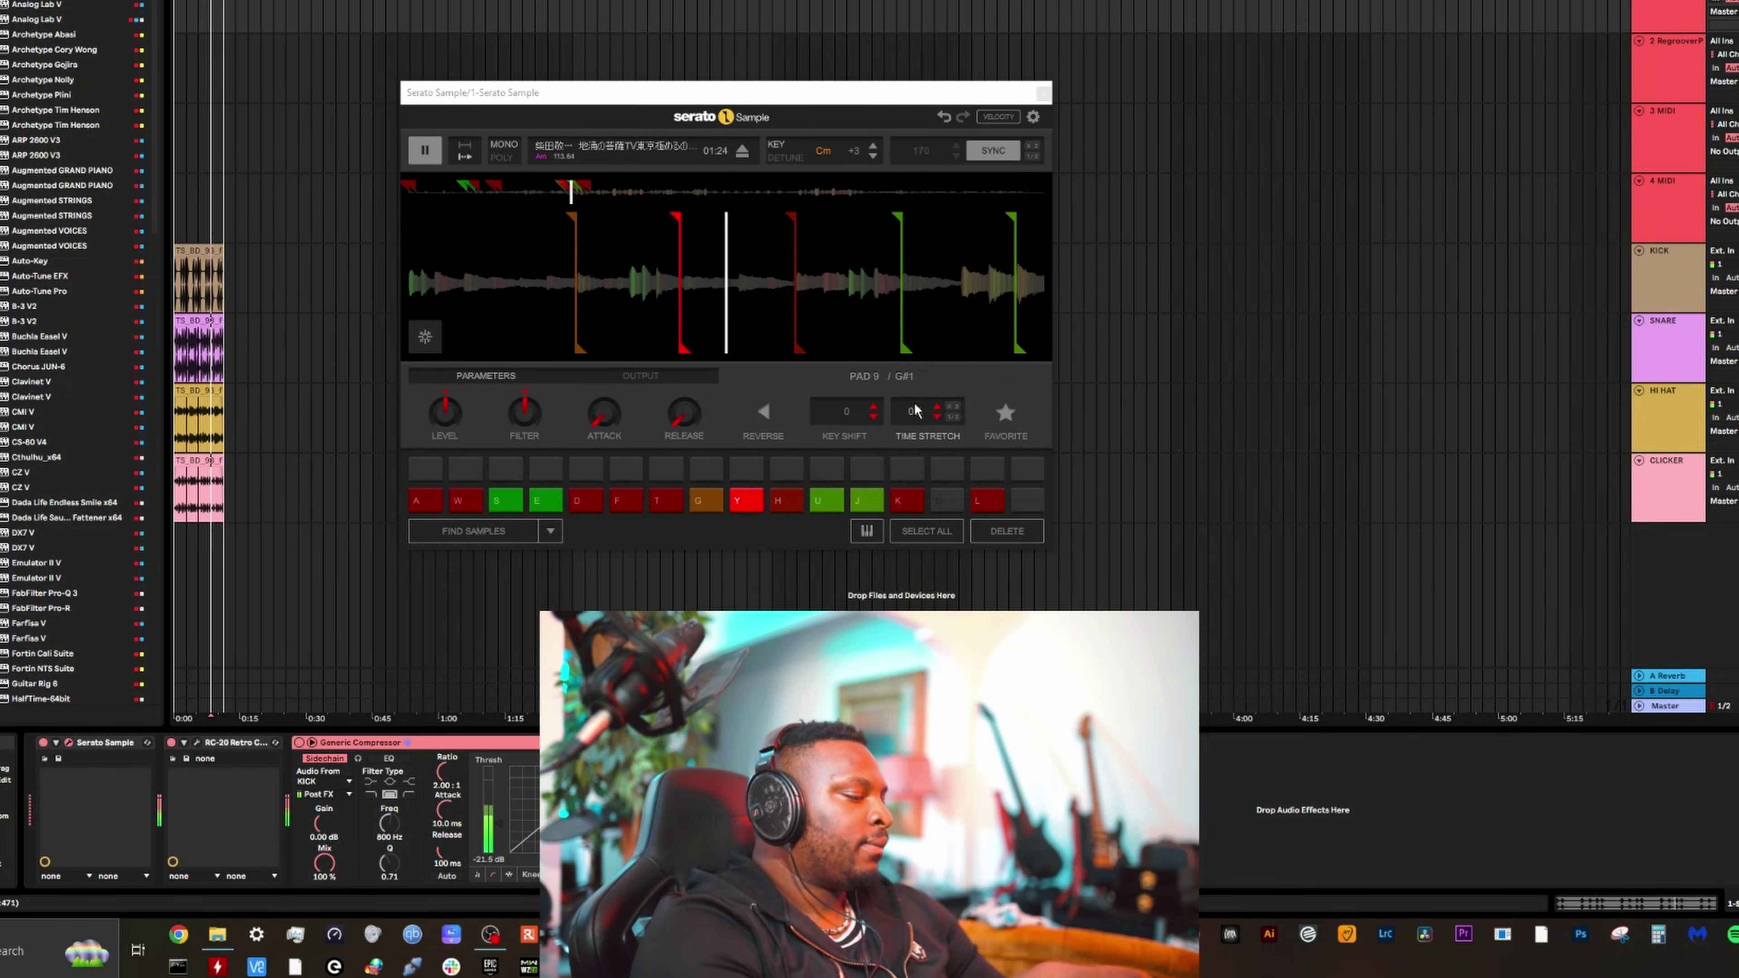
key(g)
key(g)
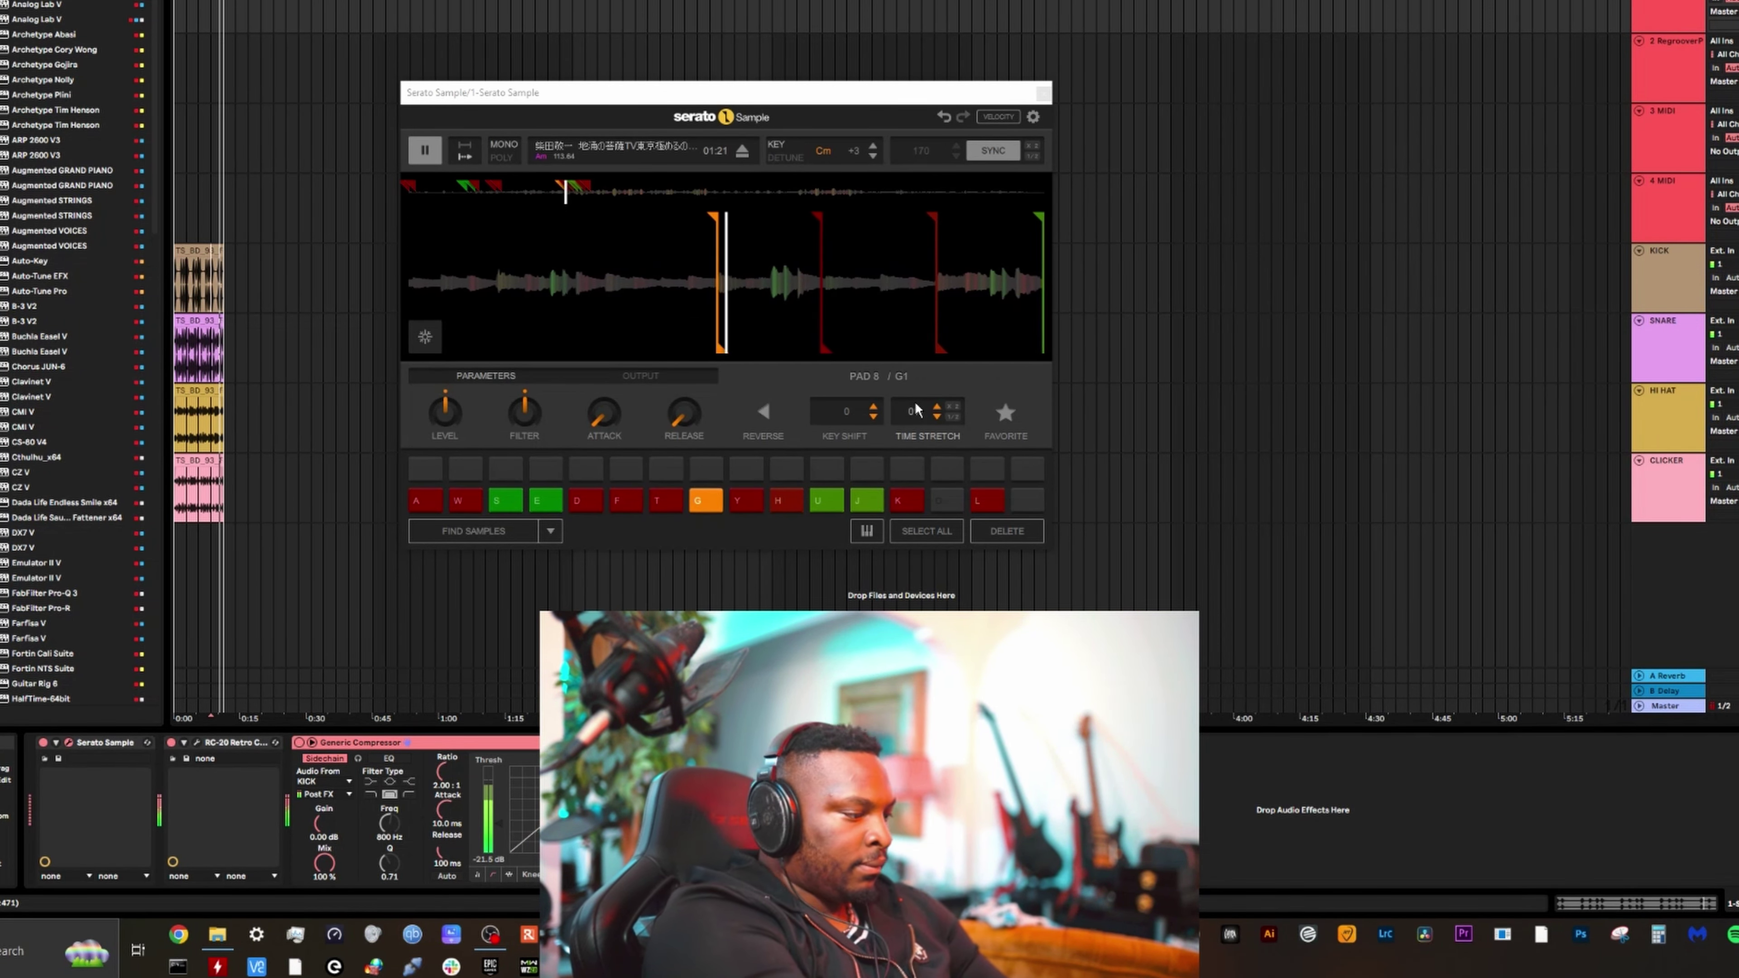
key(f)
key(g)
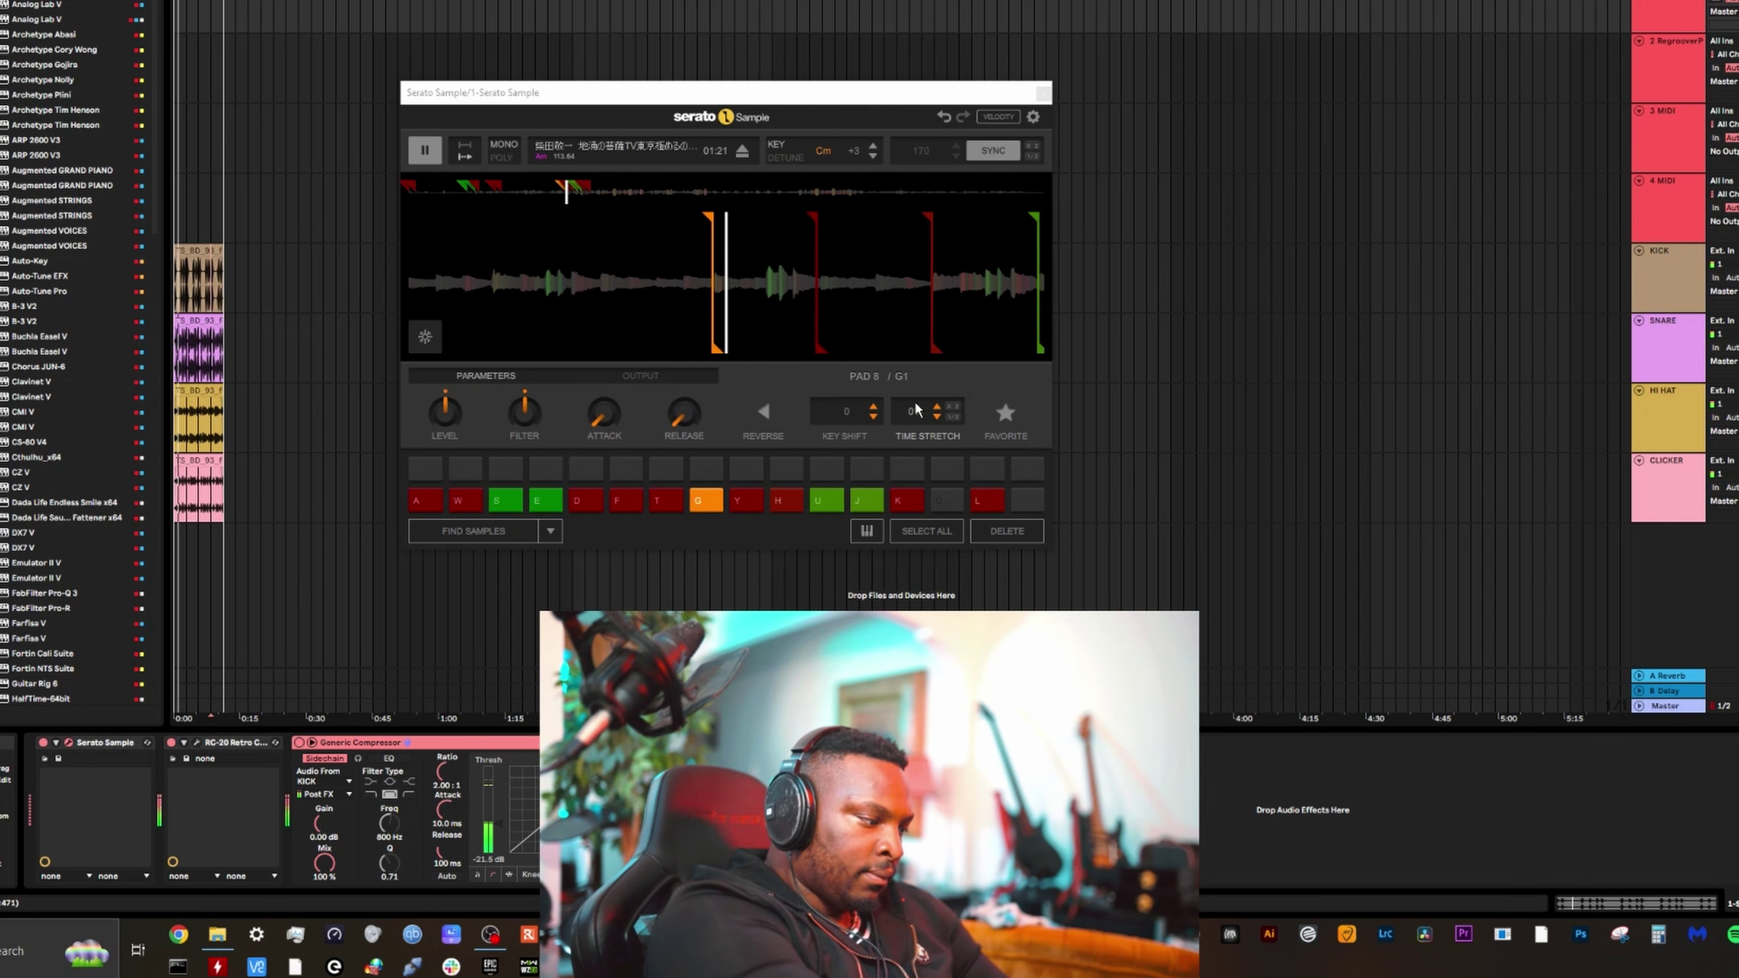
key(d)
key(f)
key(h)
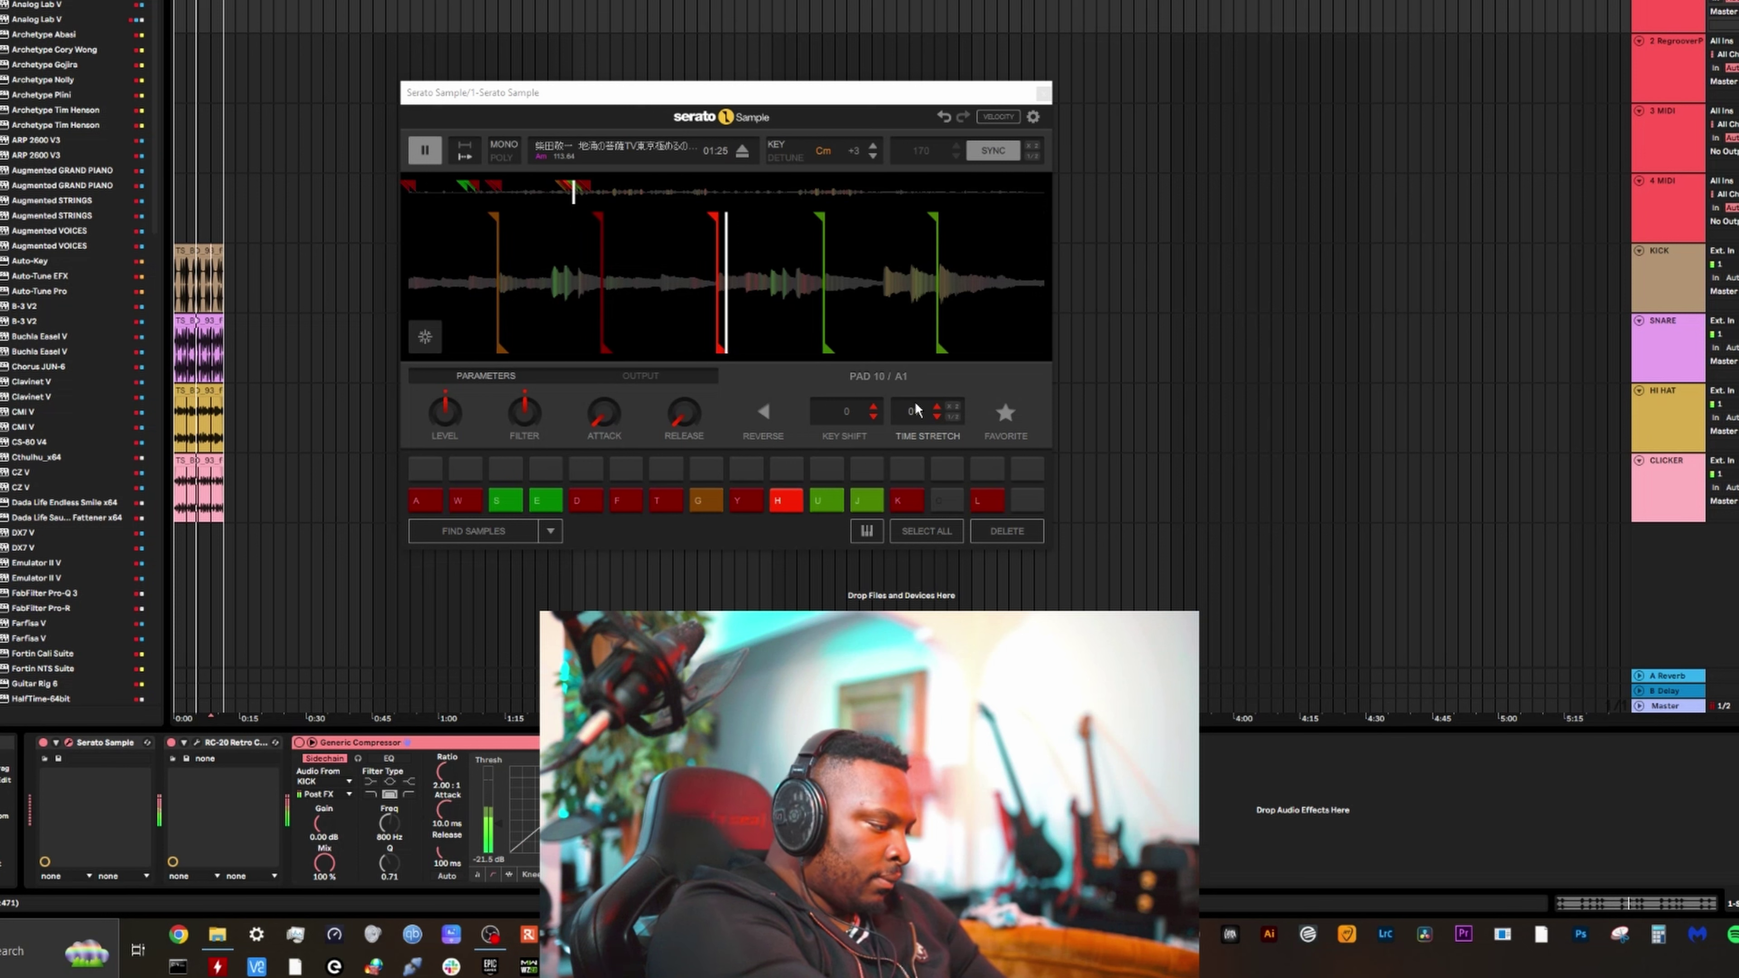
key(u)
key(u)
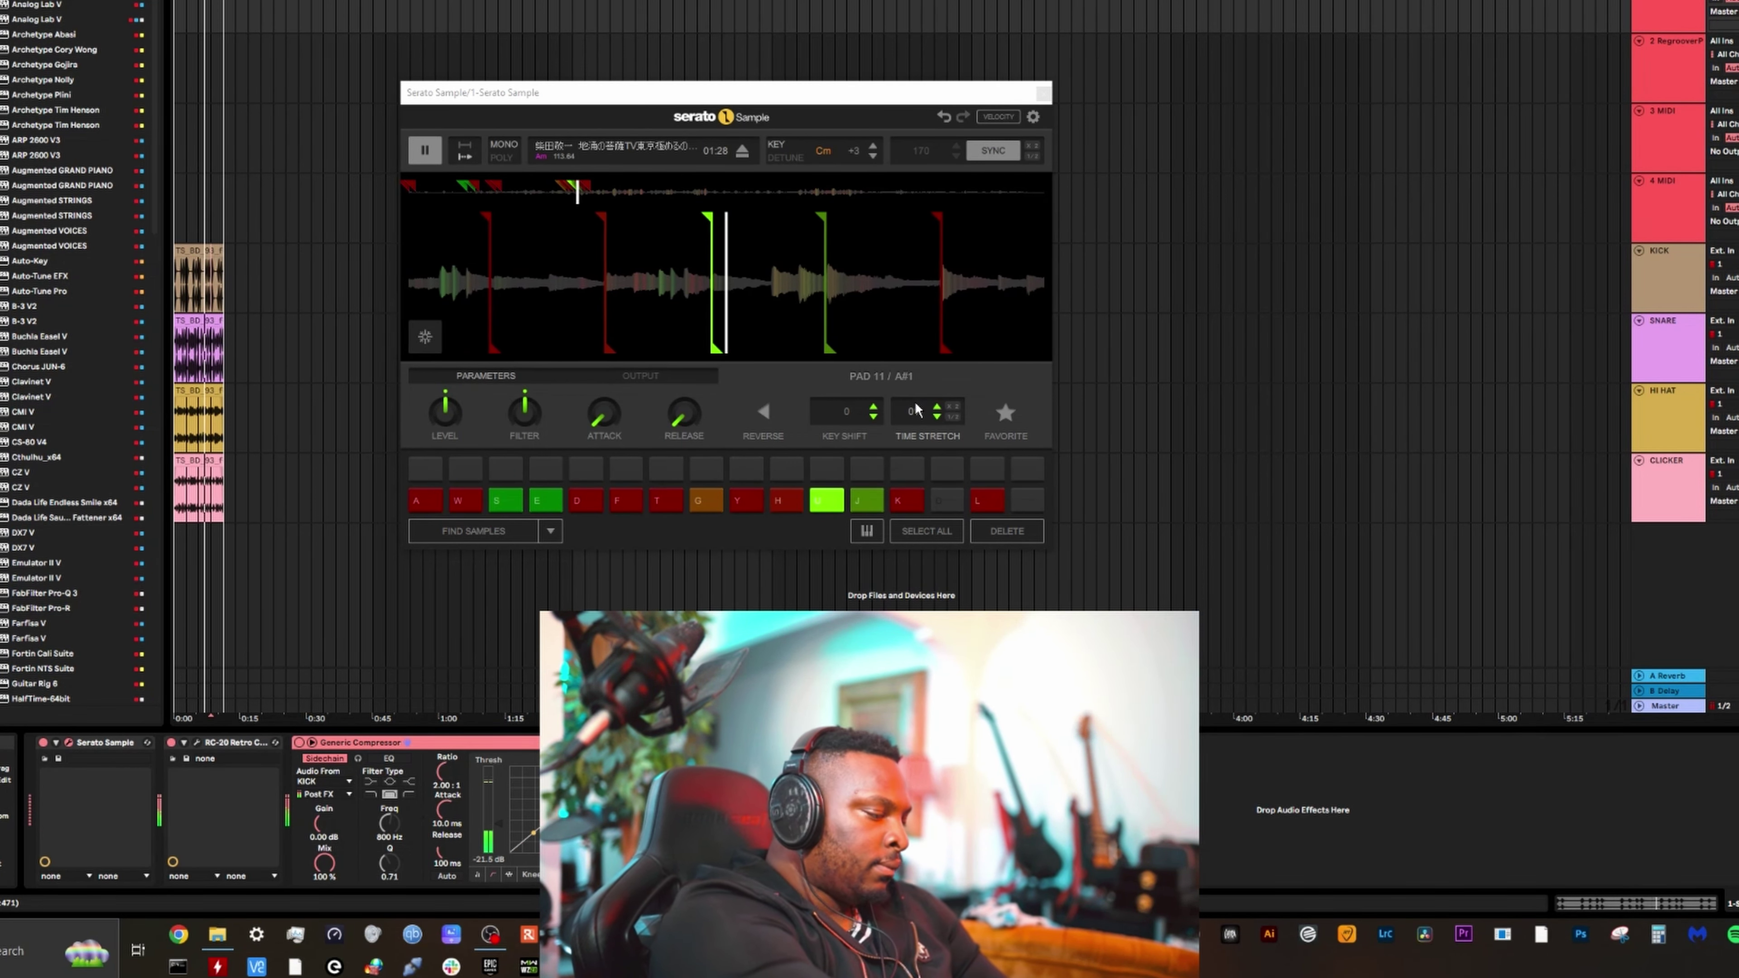
key(j)
Rehearse a repeating pattern with the slices on pads 8, 10, 11 and 12 over the looped drums
key(g)
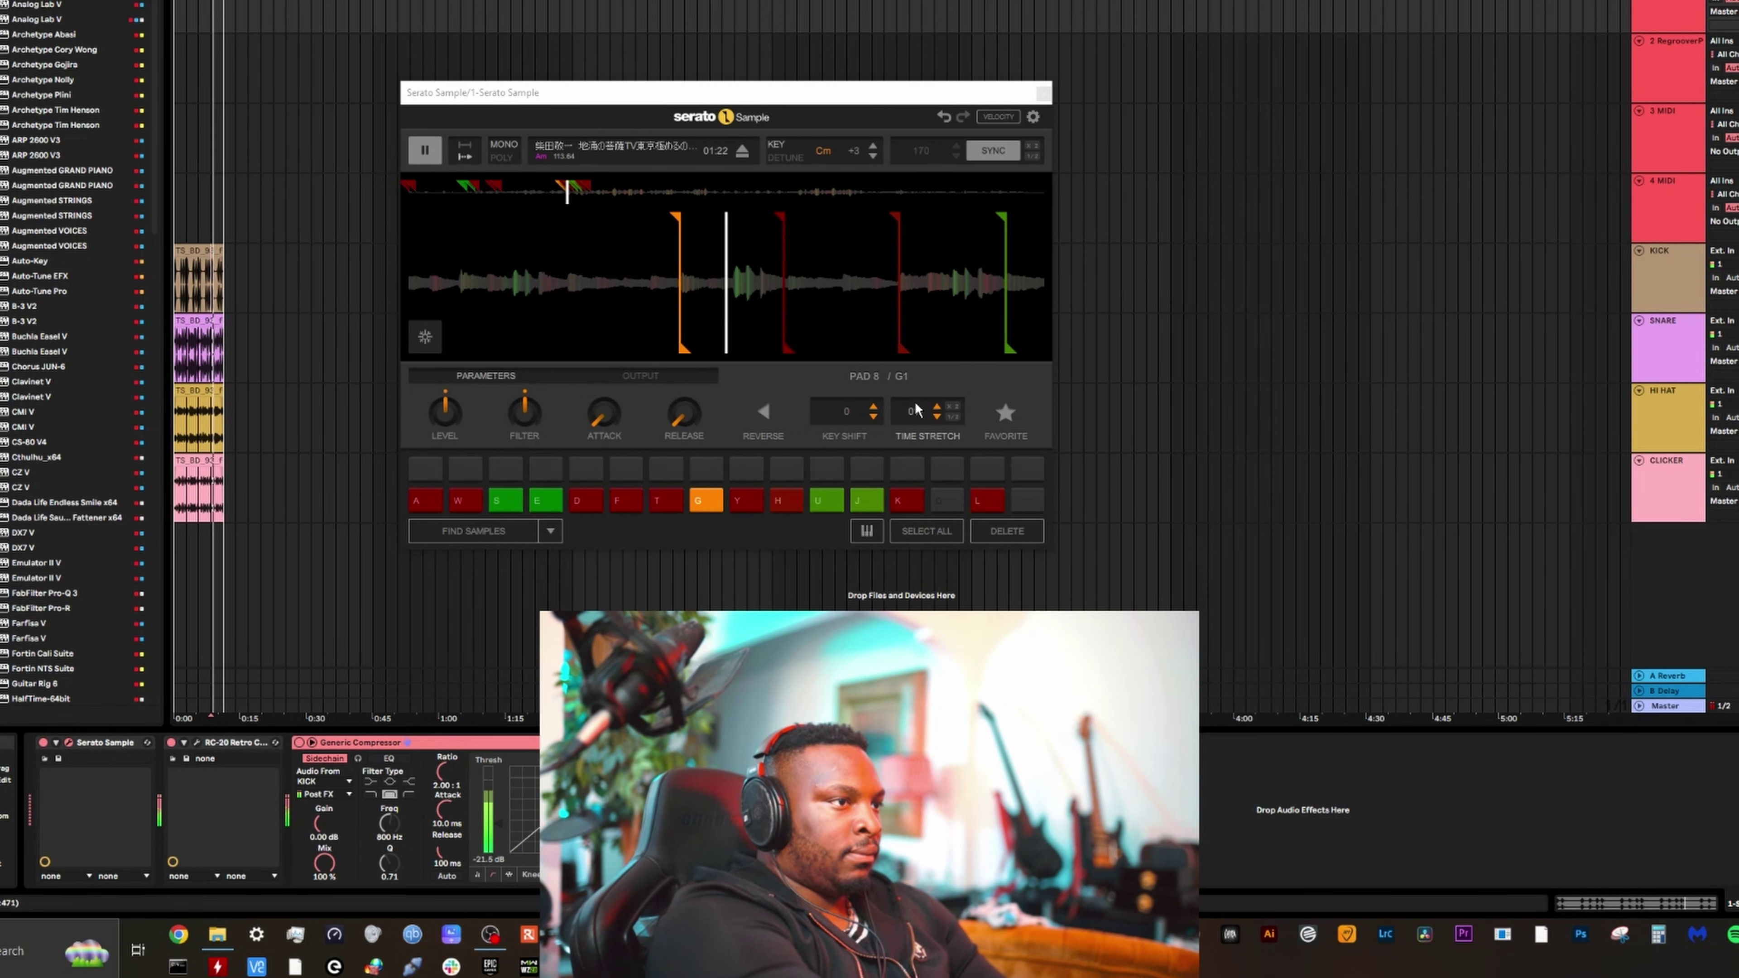
key(h)
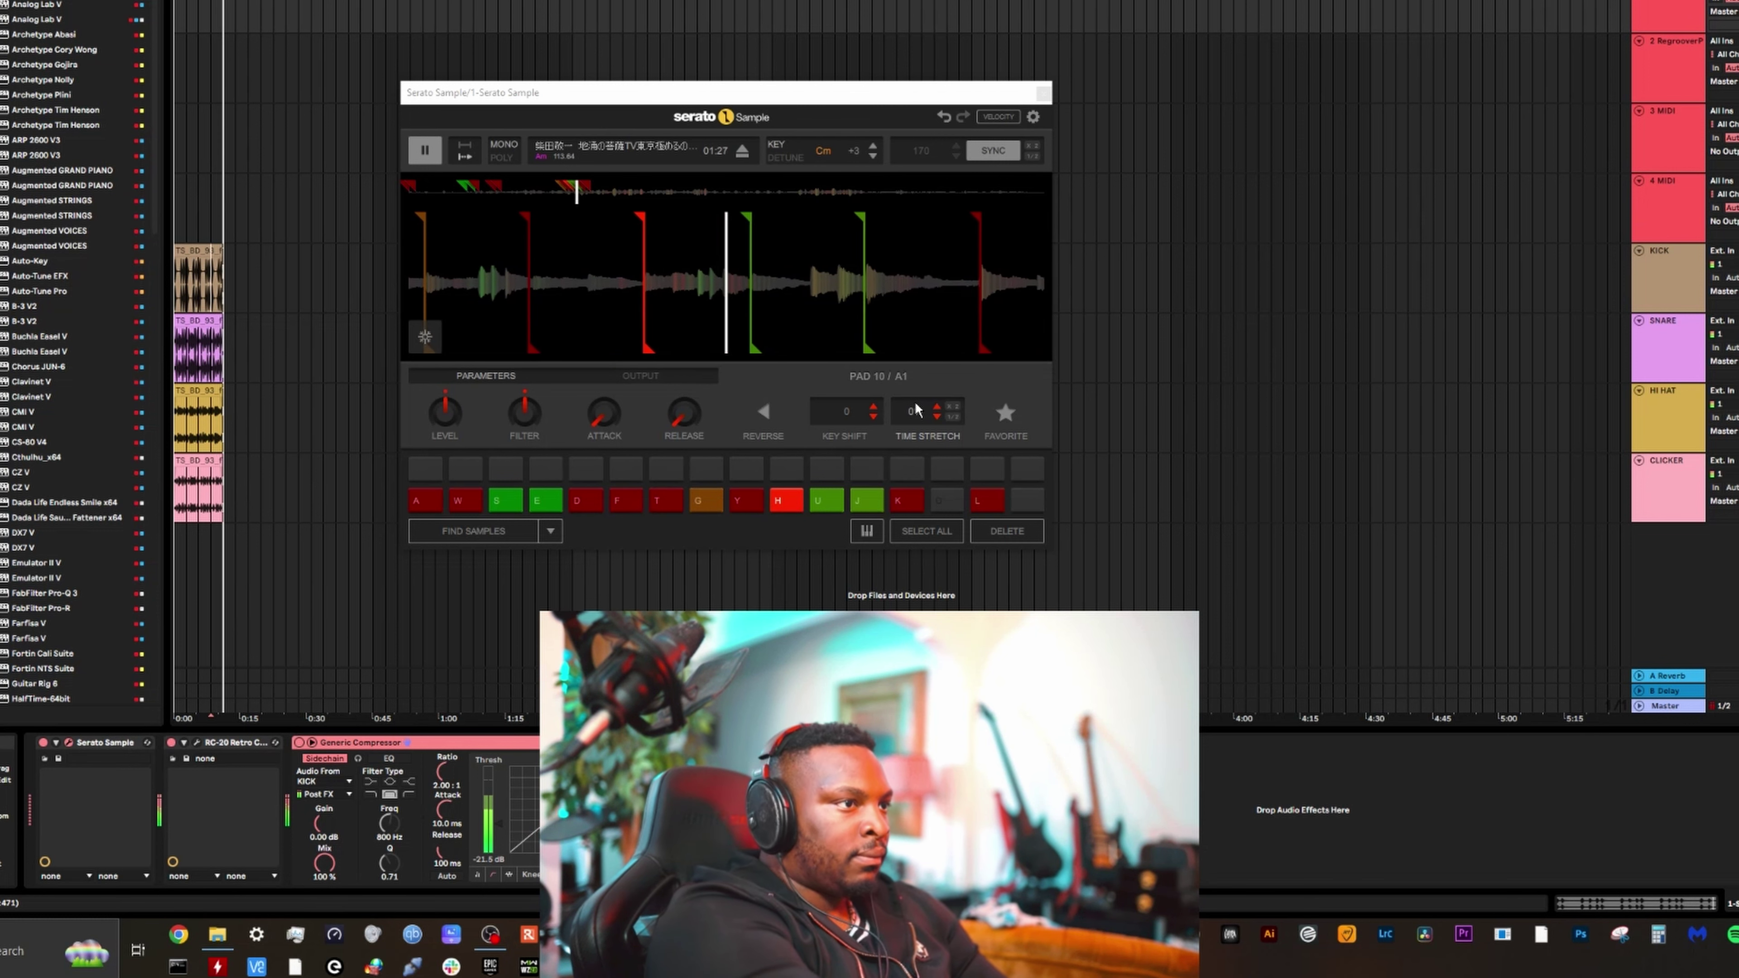
key(u)
key(j)
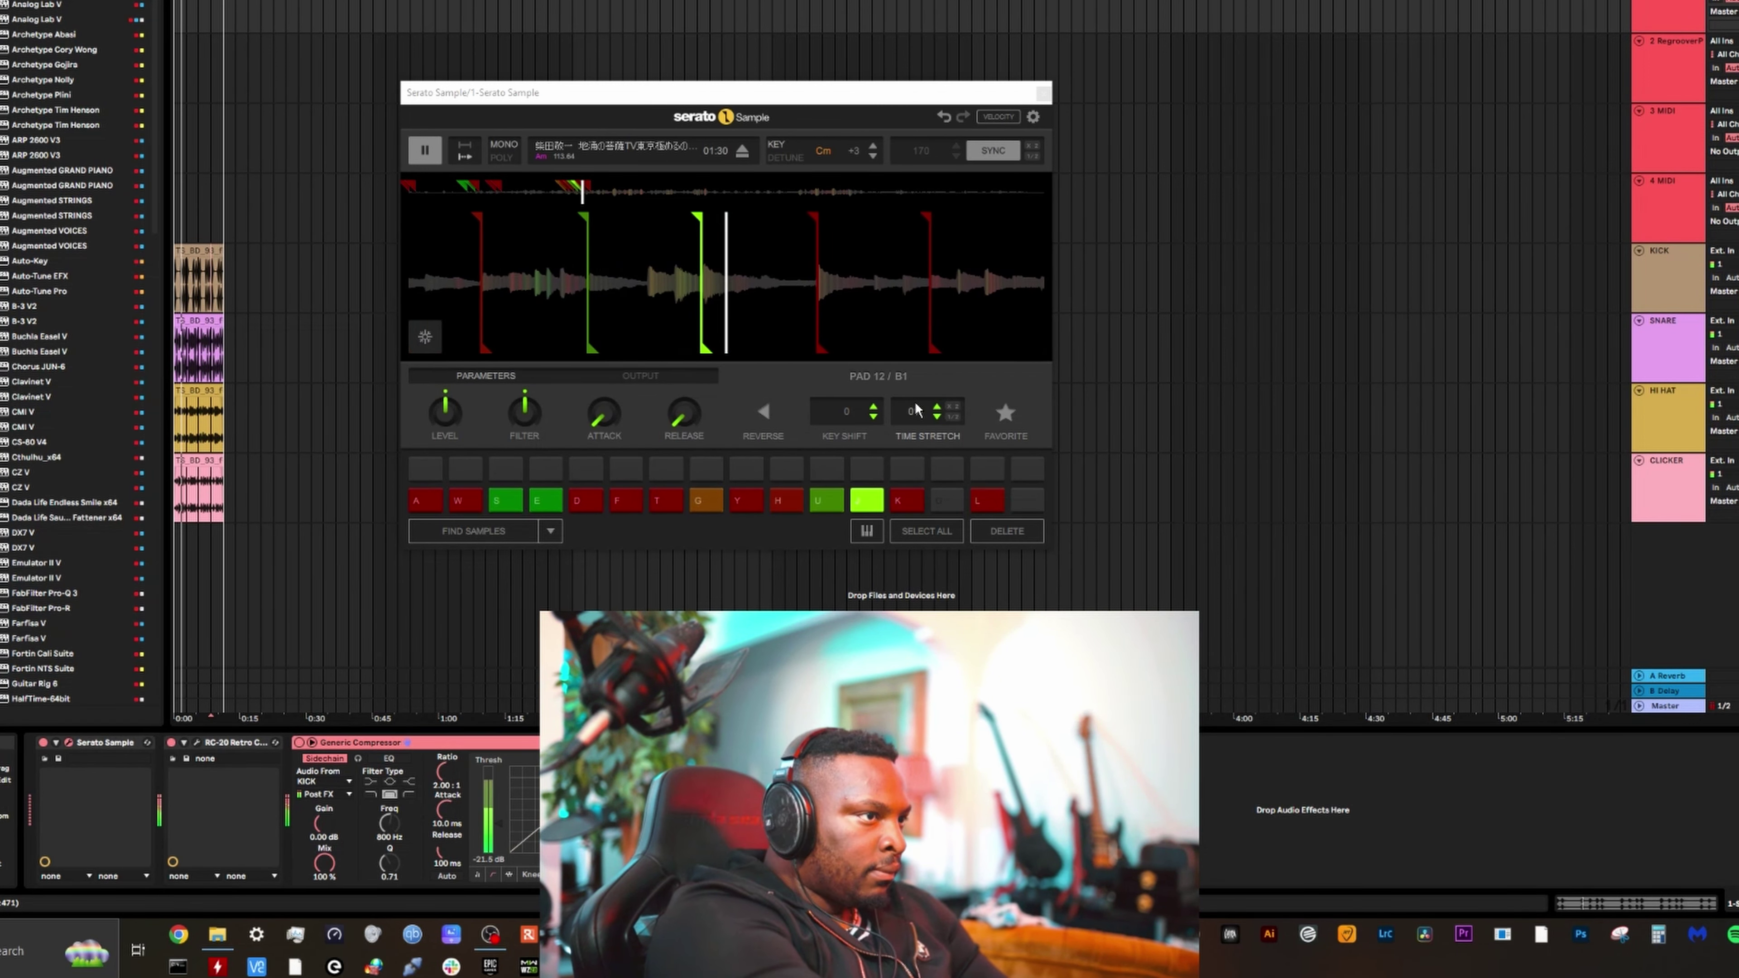
key(g)
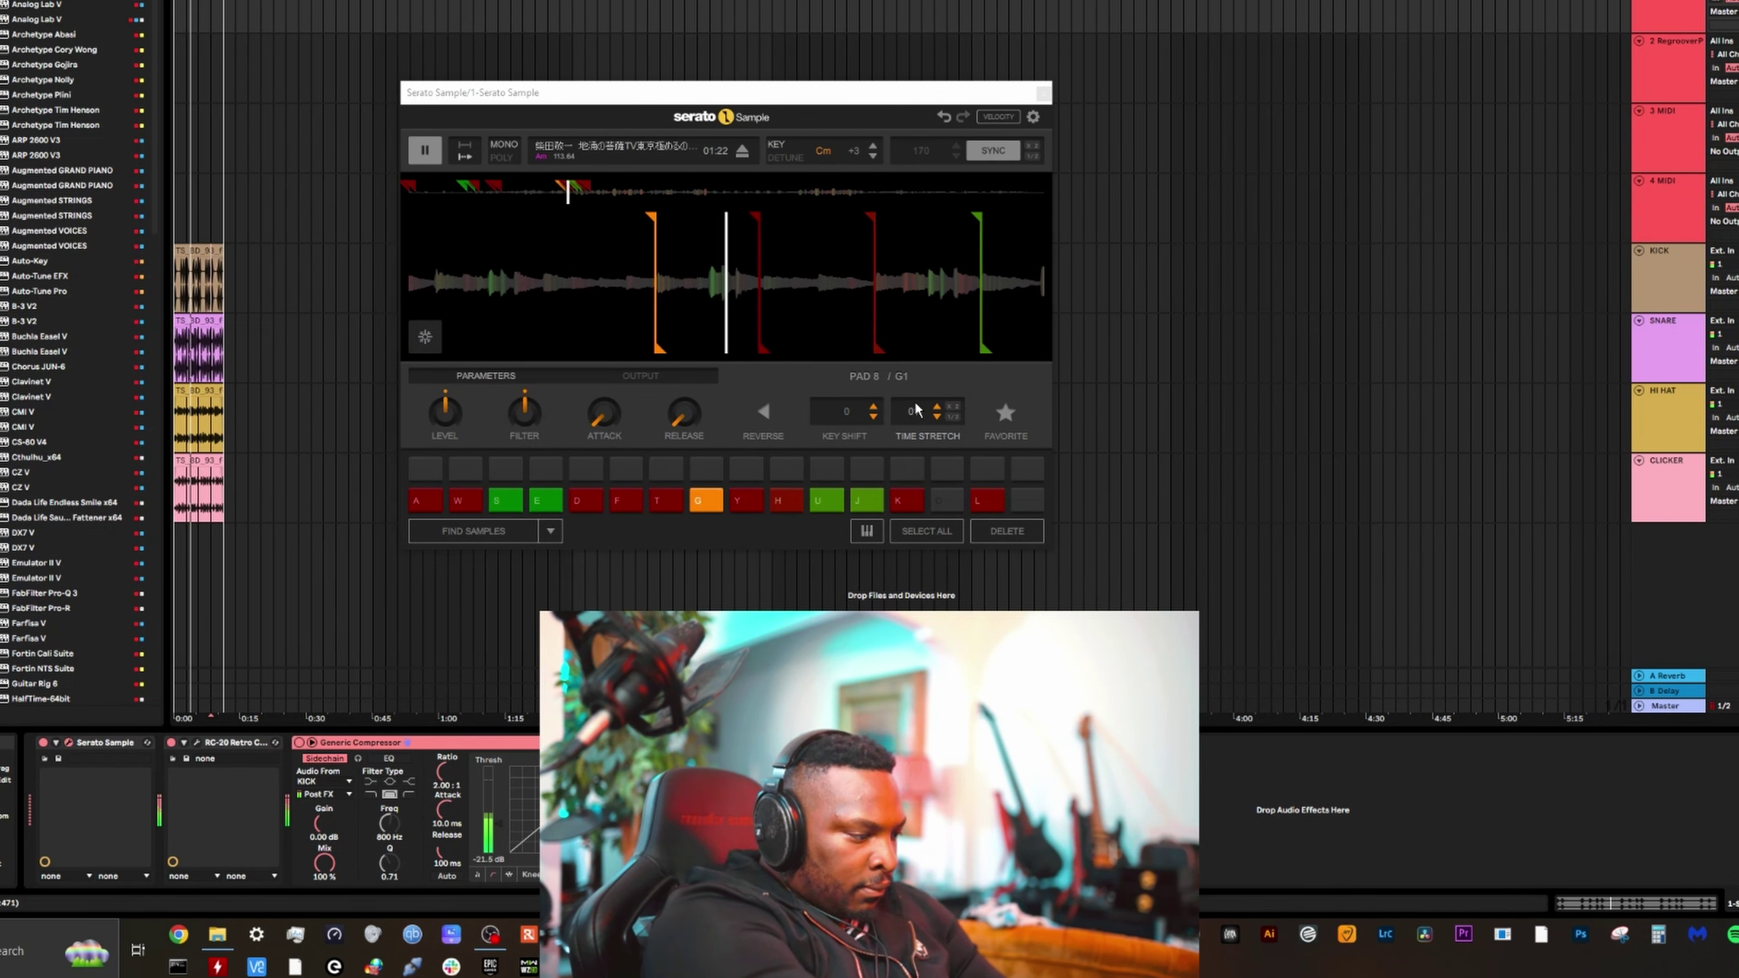
key(h)
key(u)
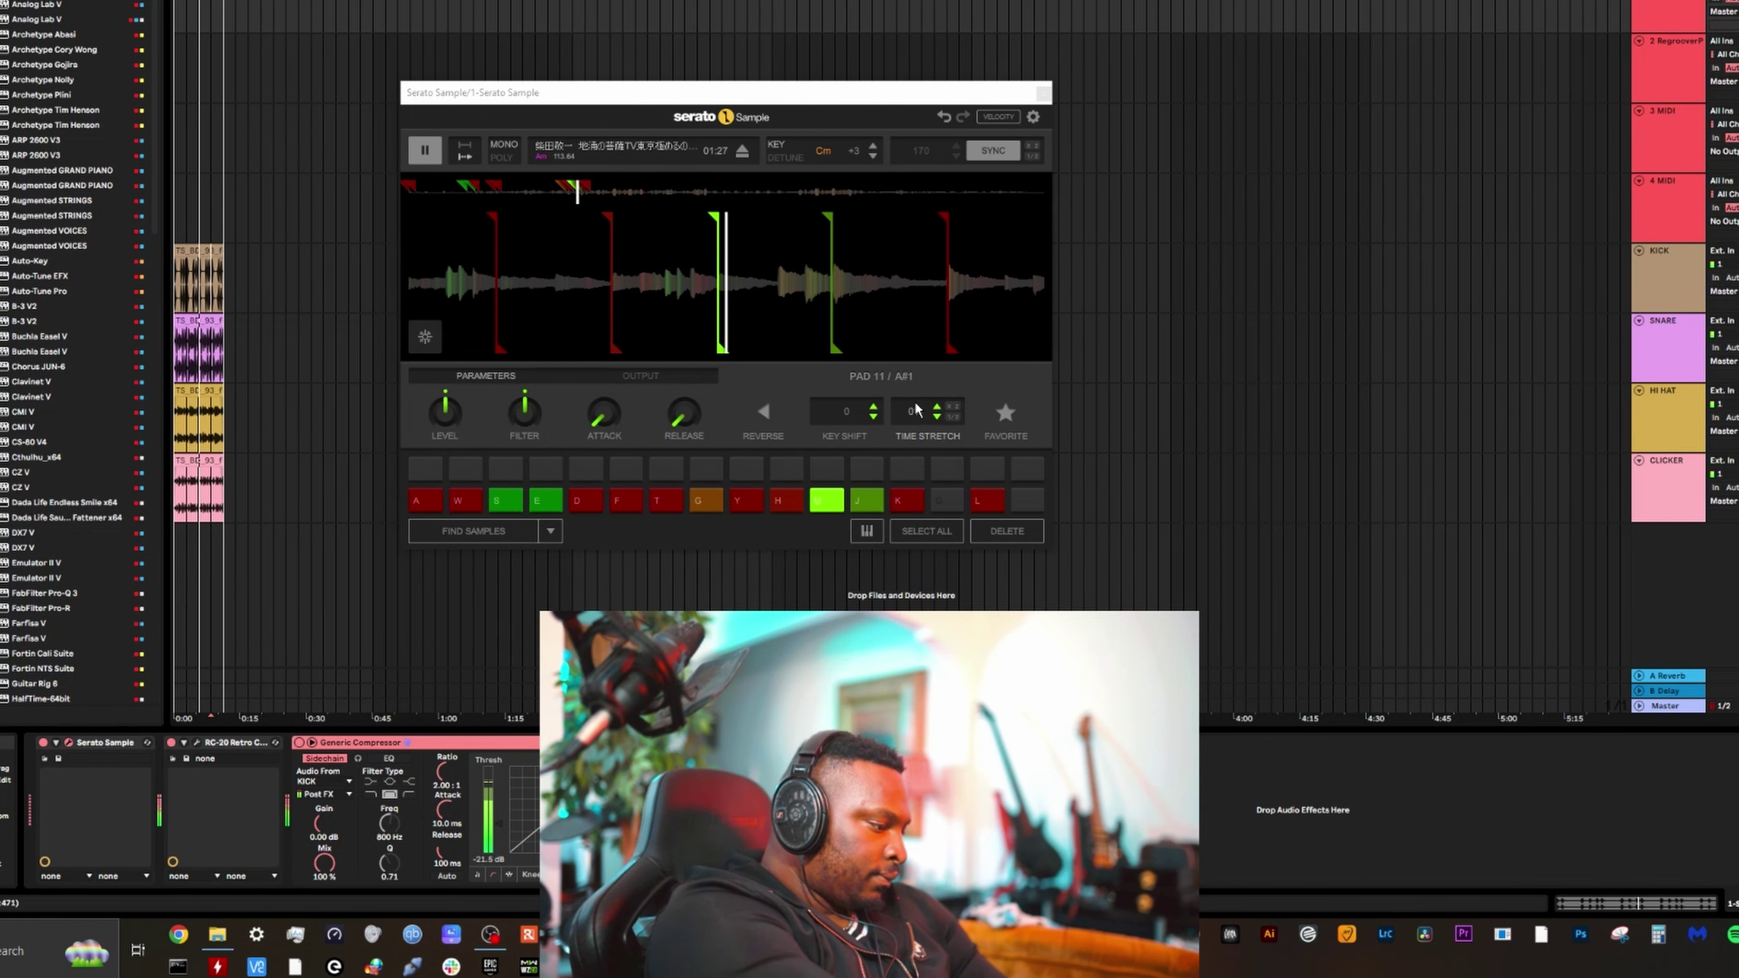
key(j)
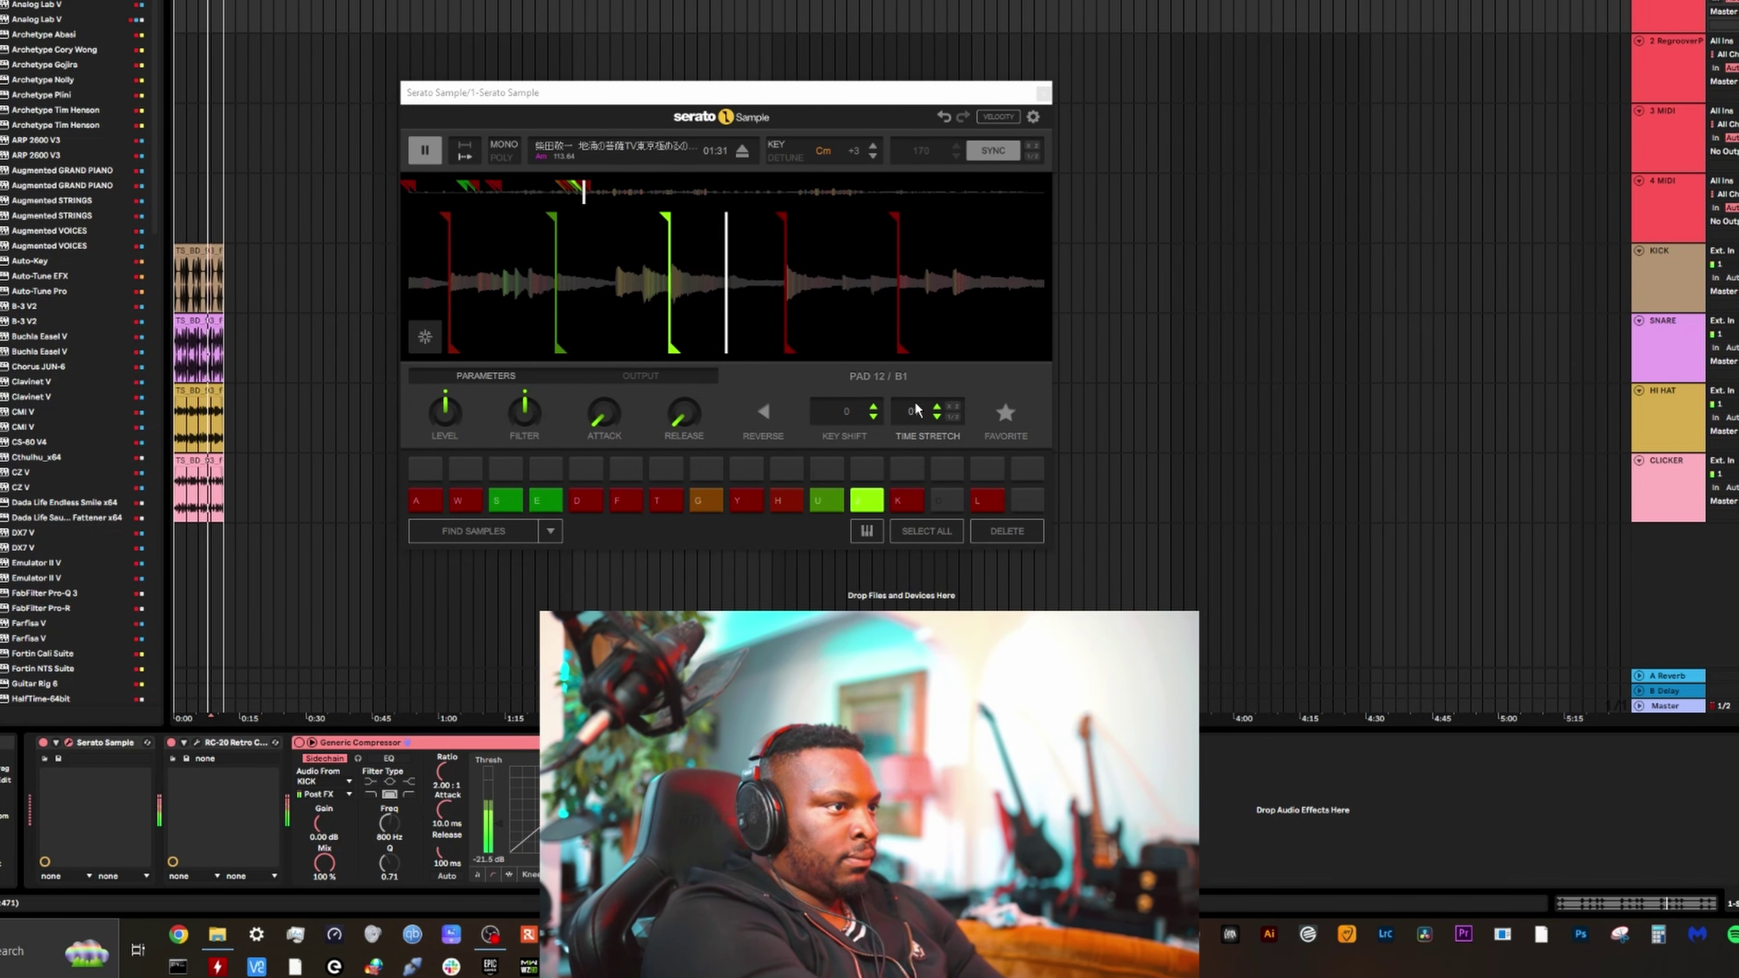
key(g)
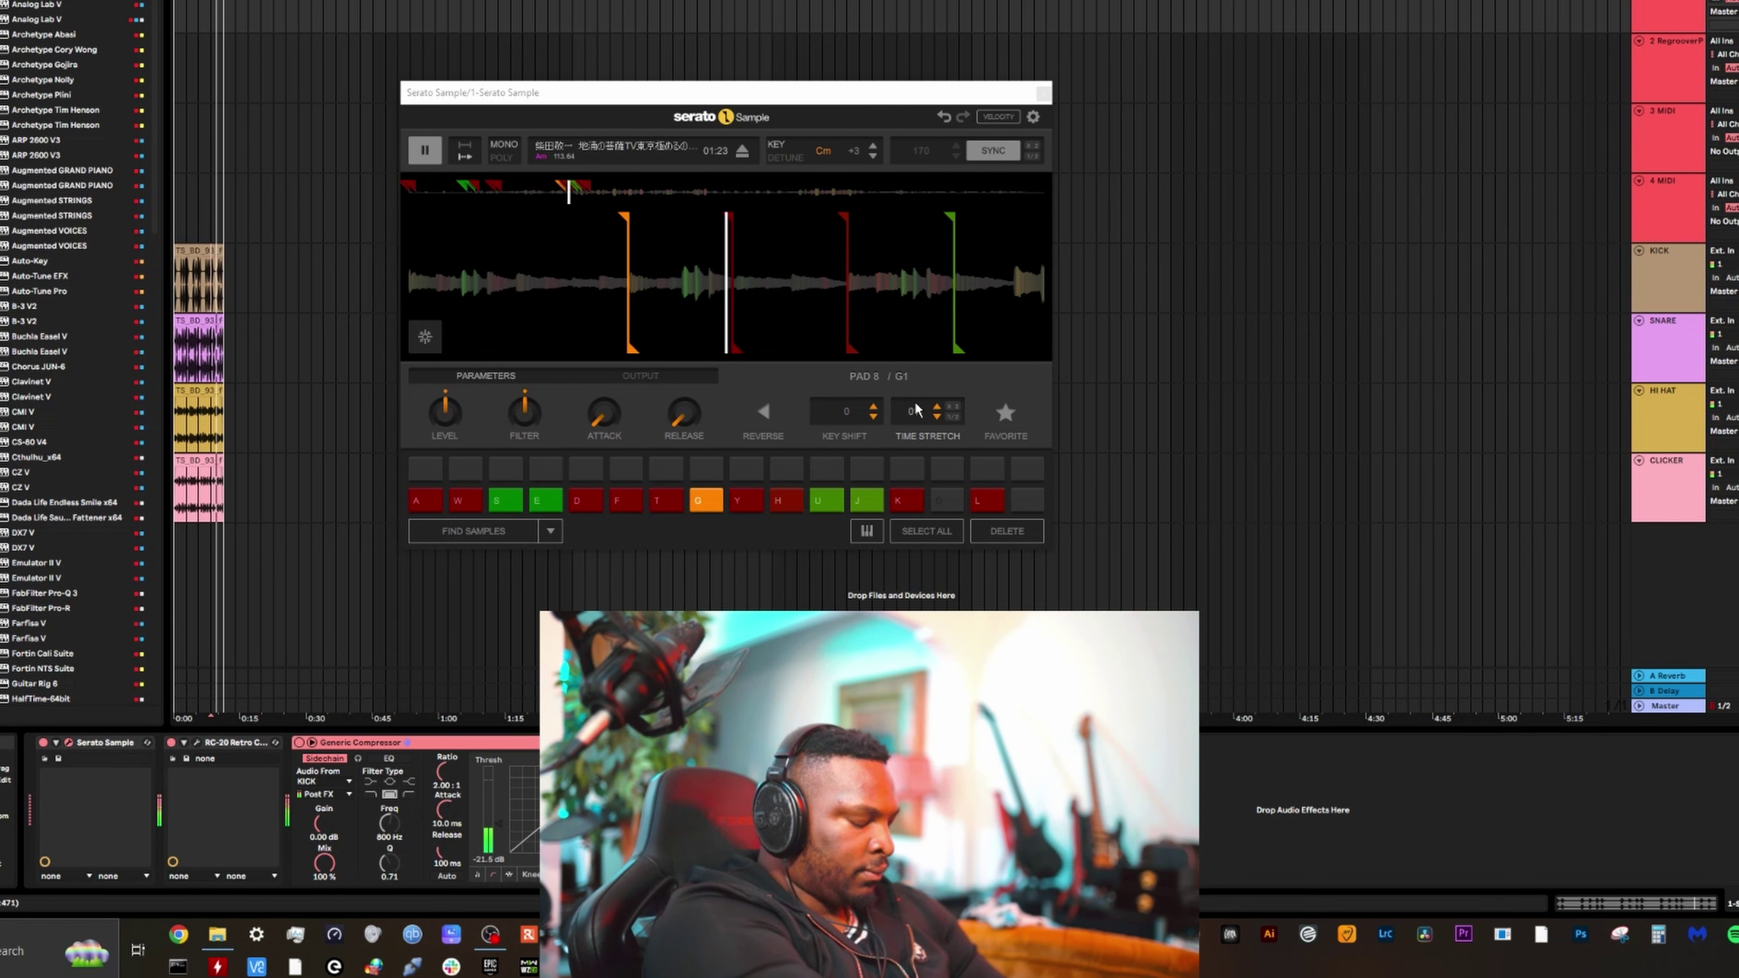
key(h)
key(u)
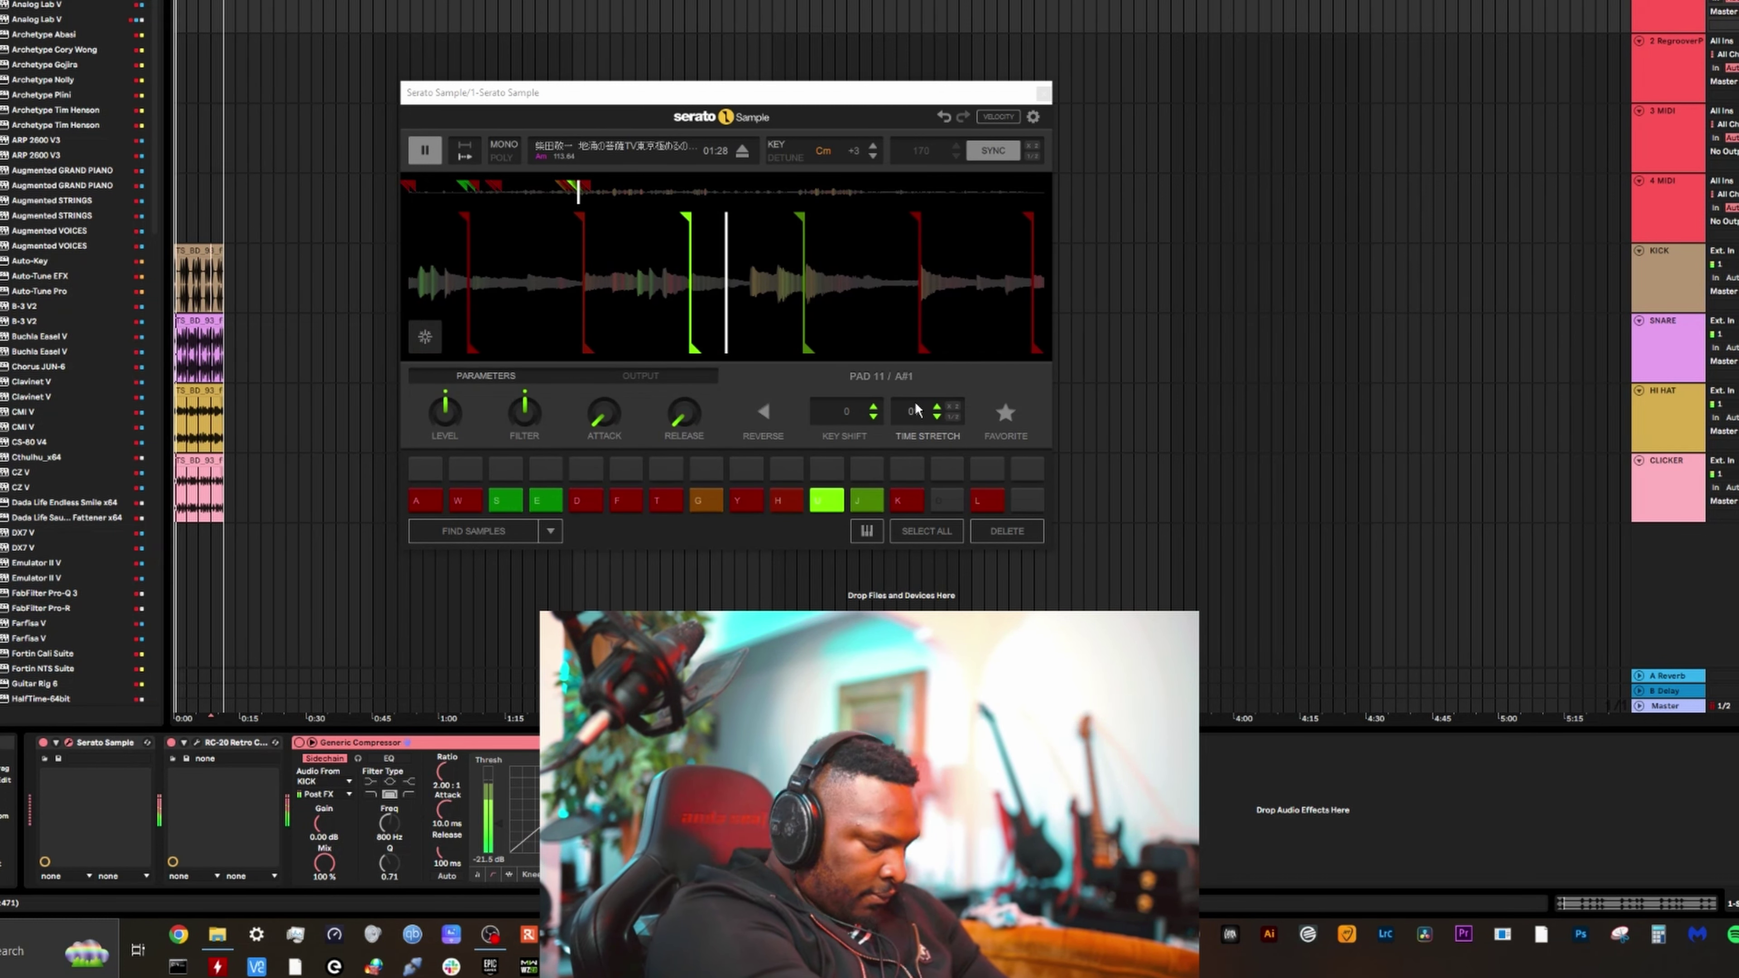
key(j)
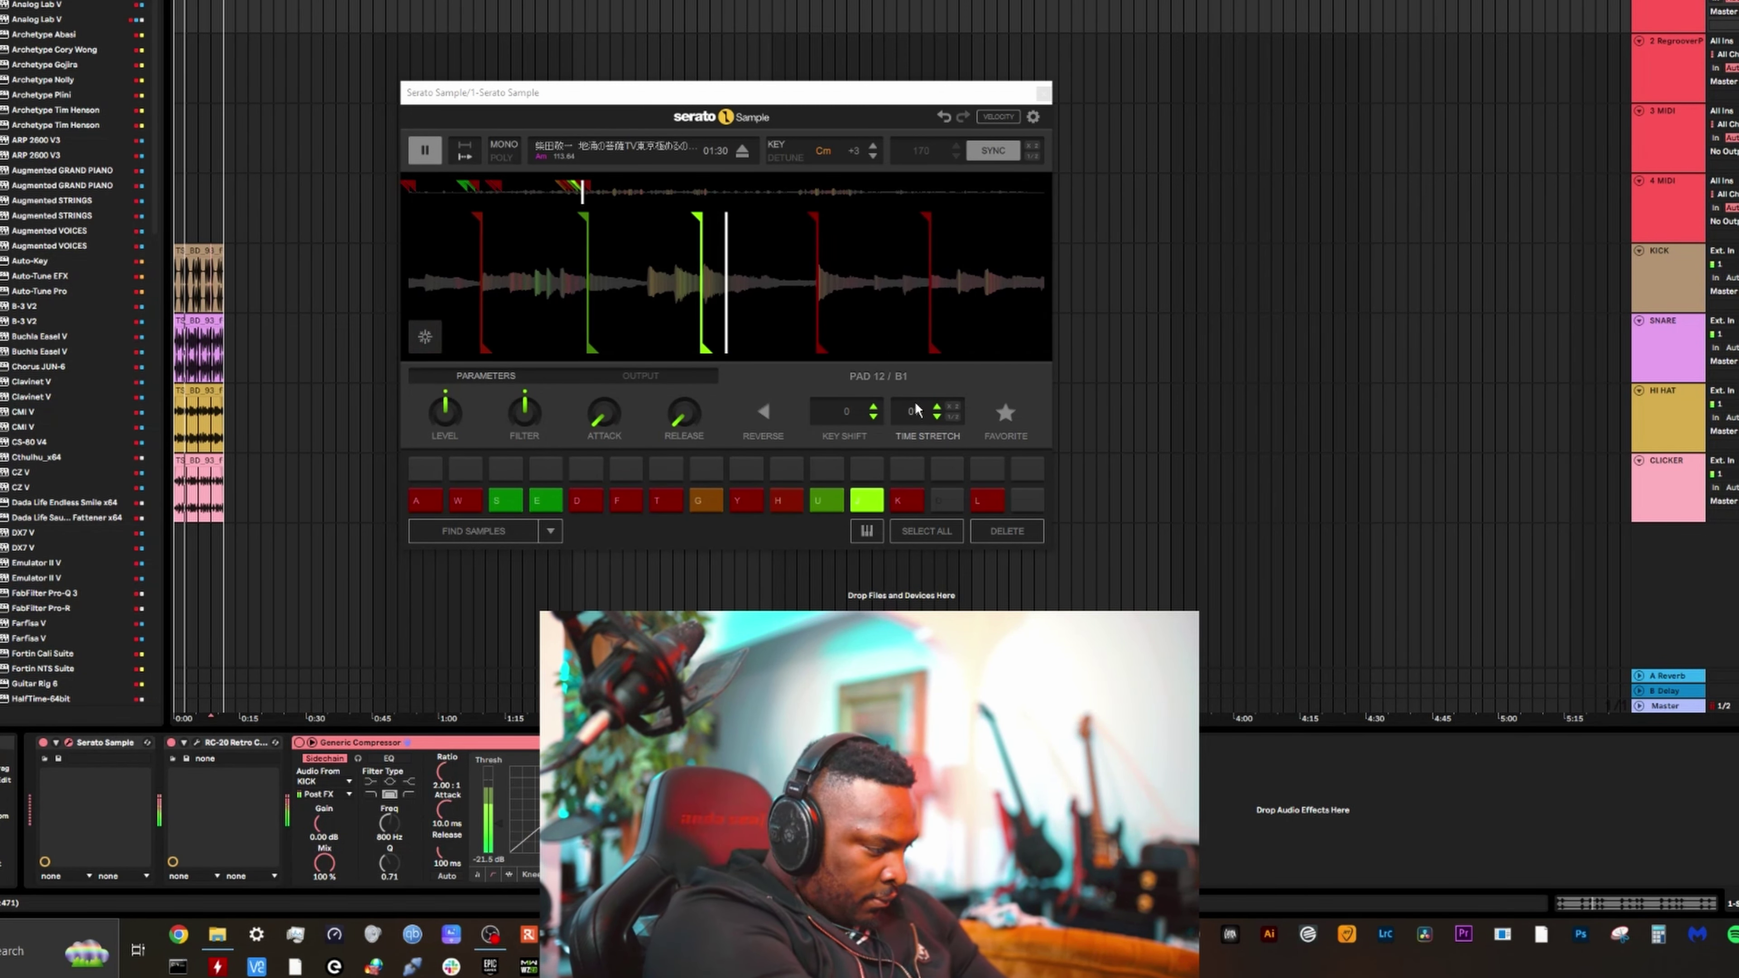
Try a variation of the pattern using the slices on pads 8, 11, 12 and 13
key(g)
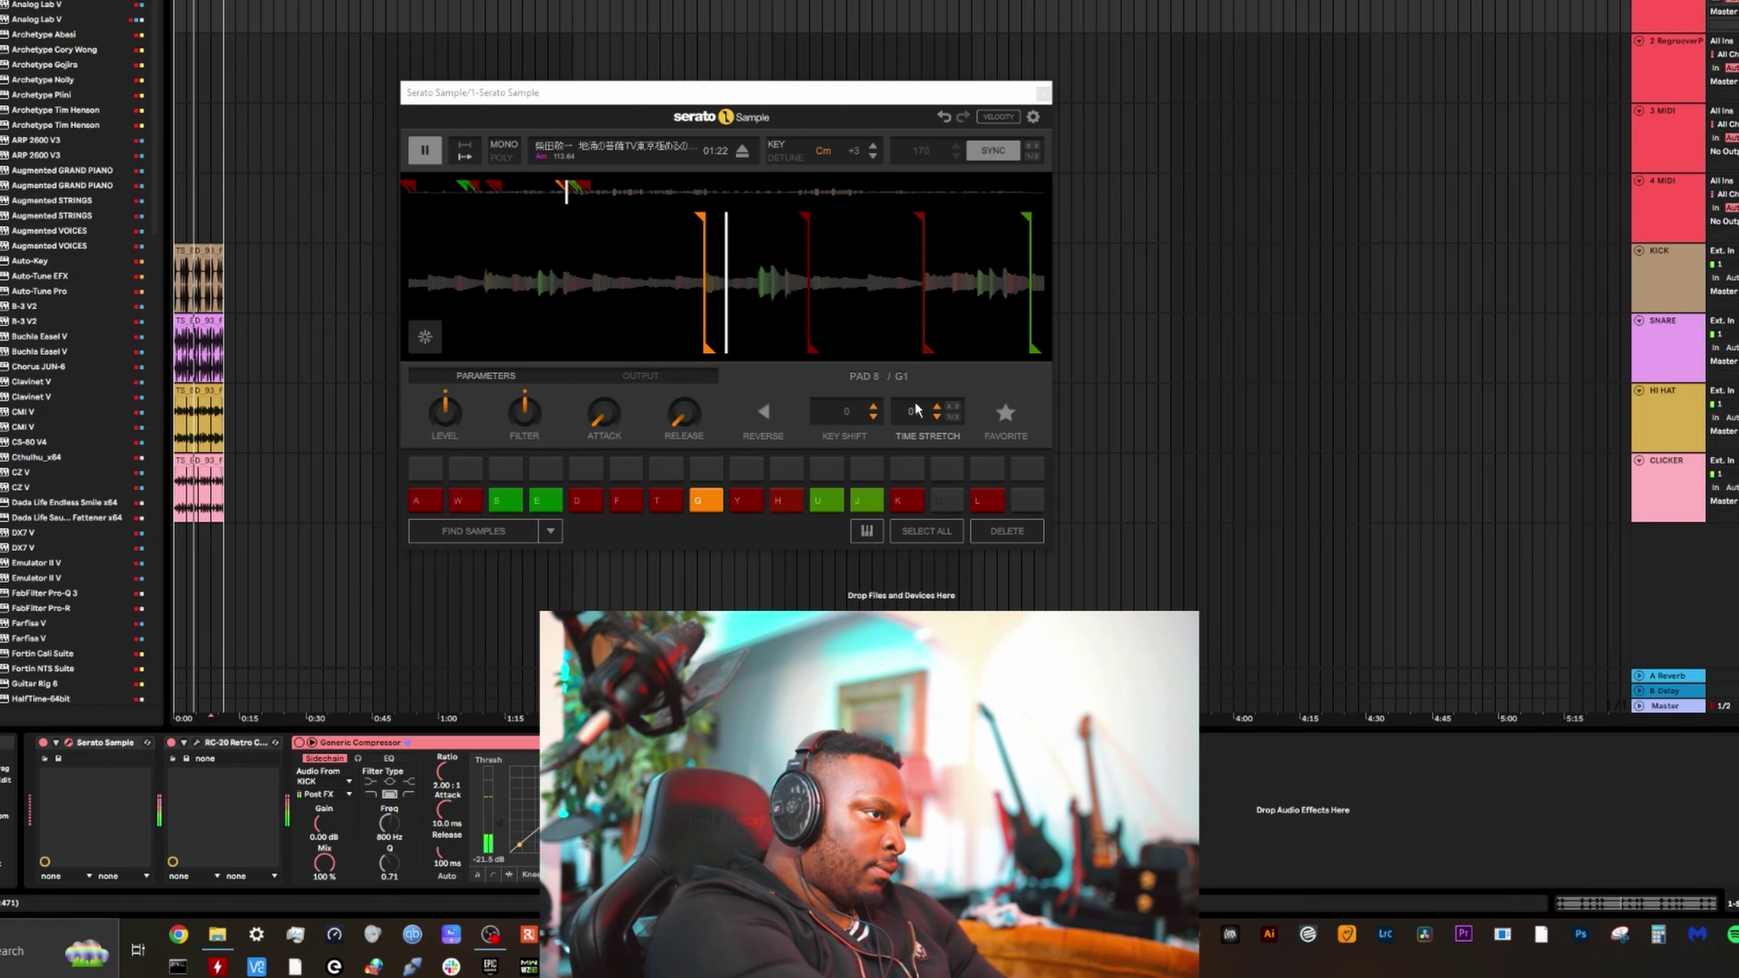
key(u)
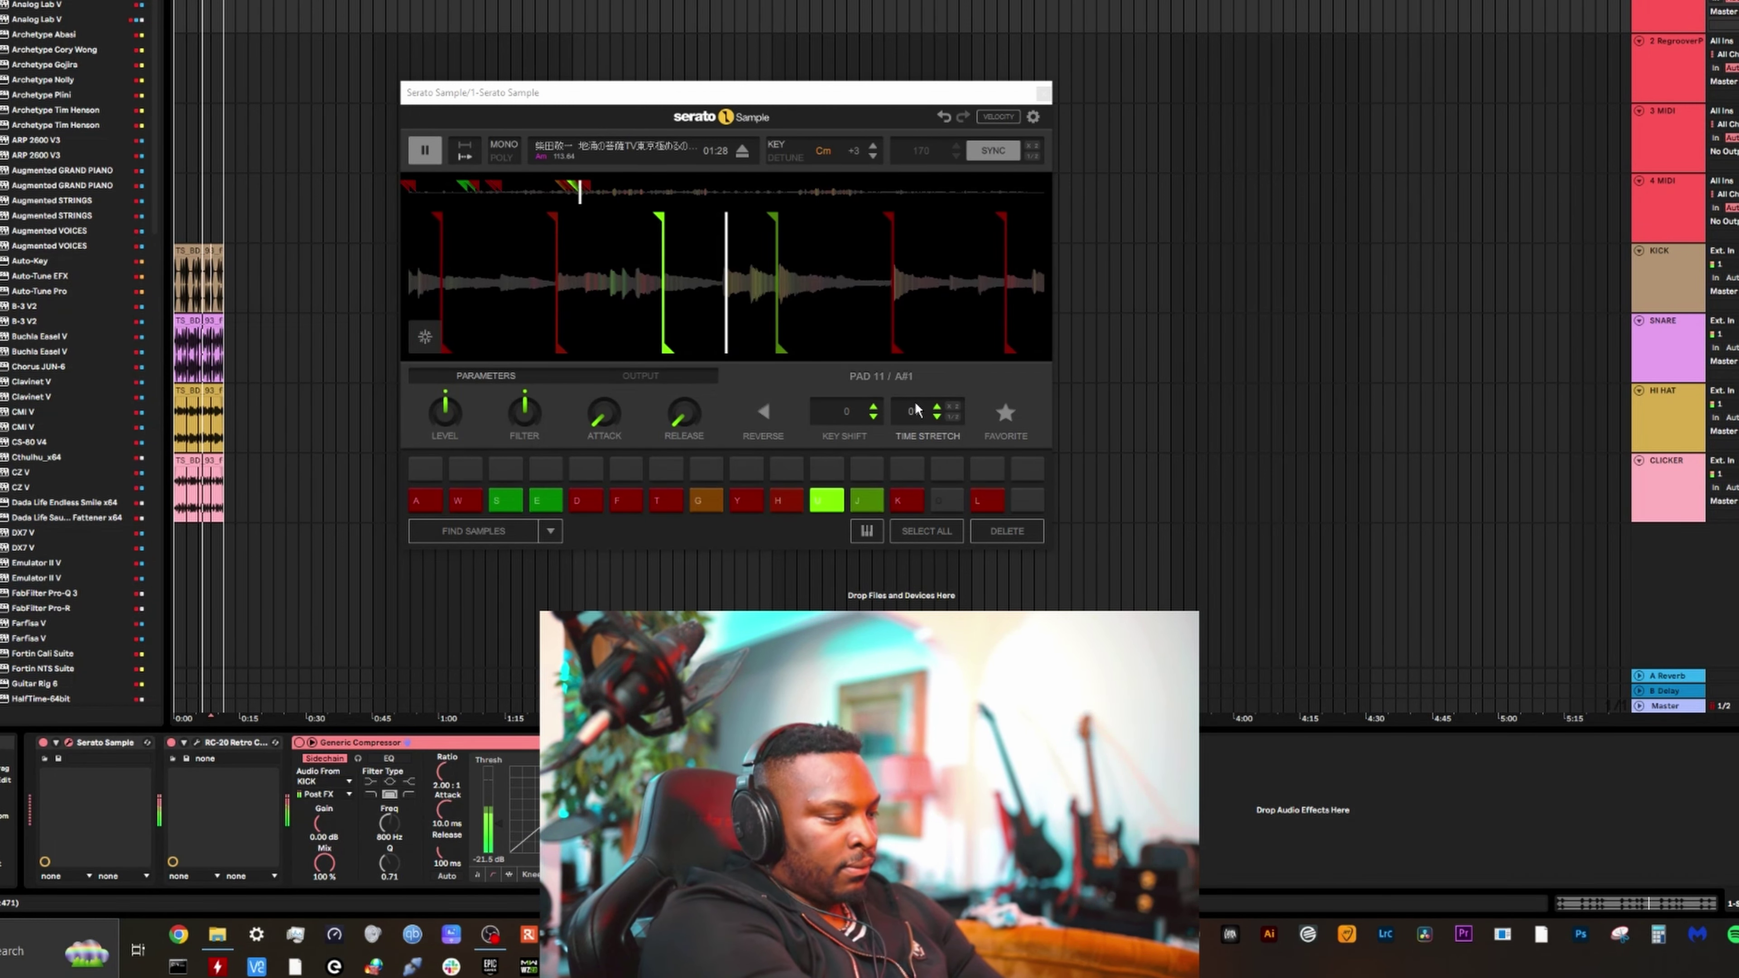
key(j)
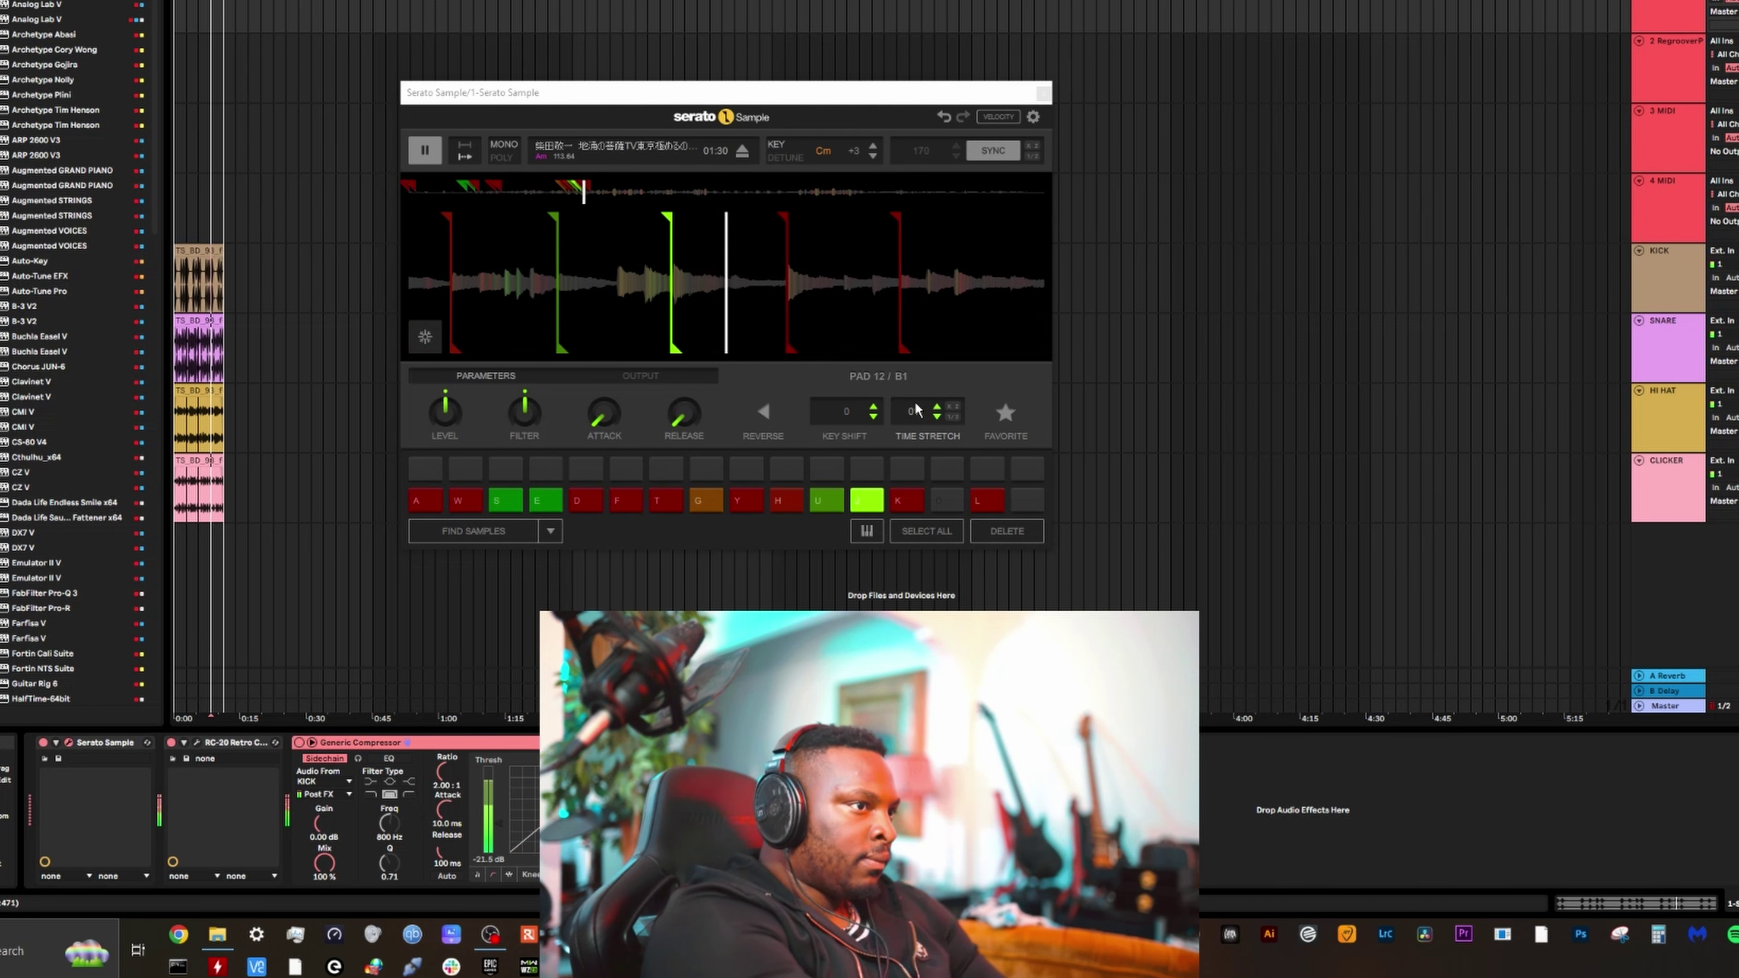
key(k)
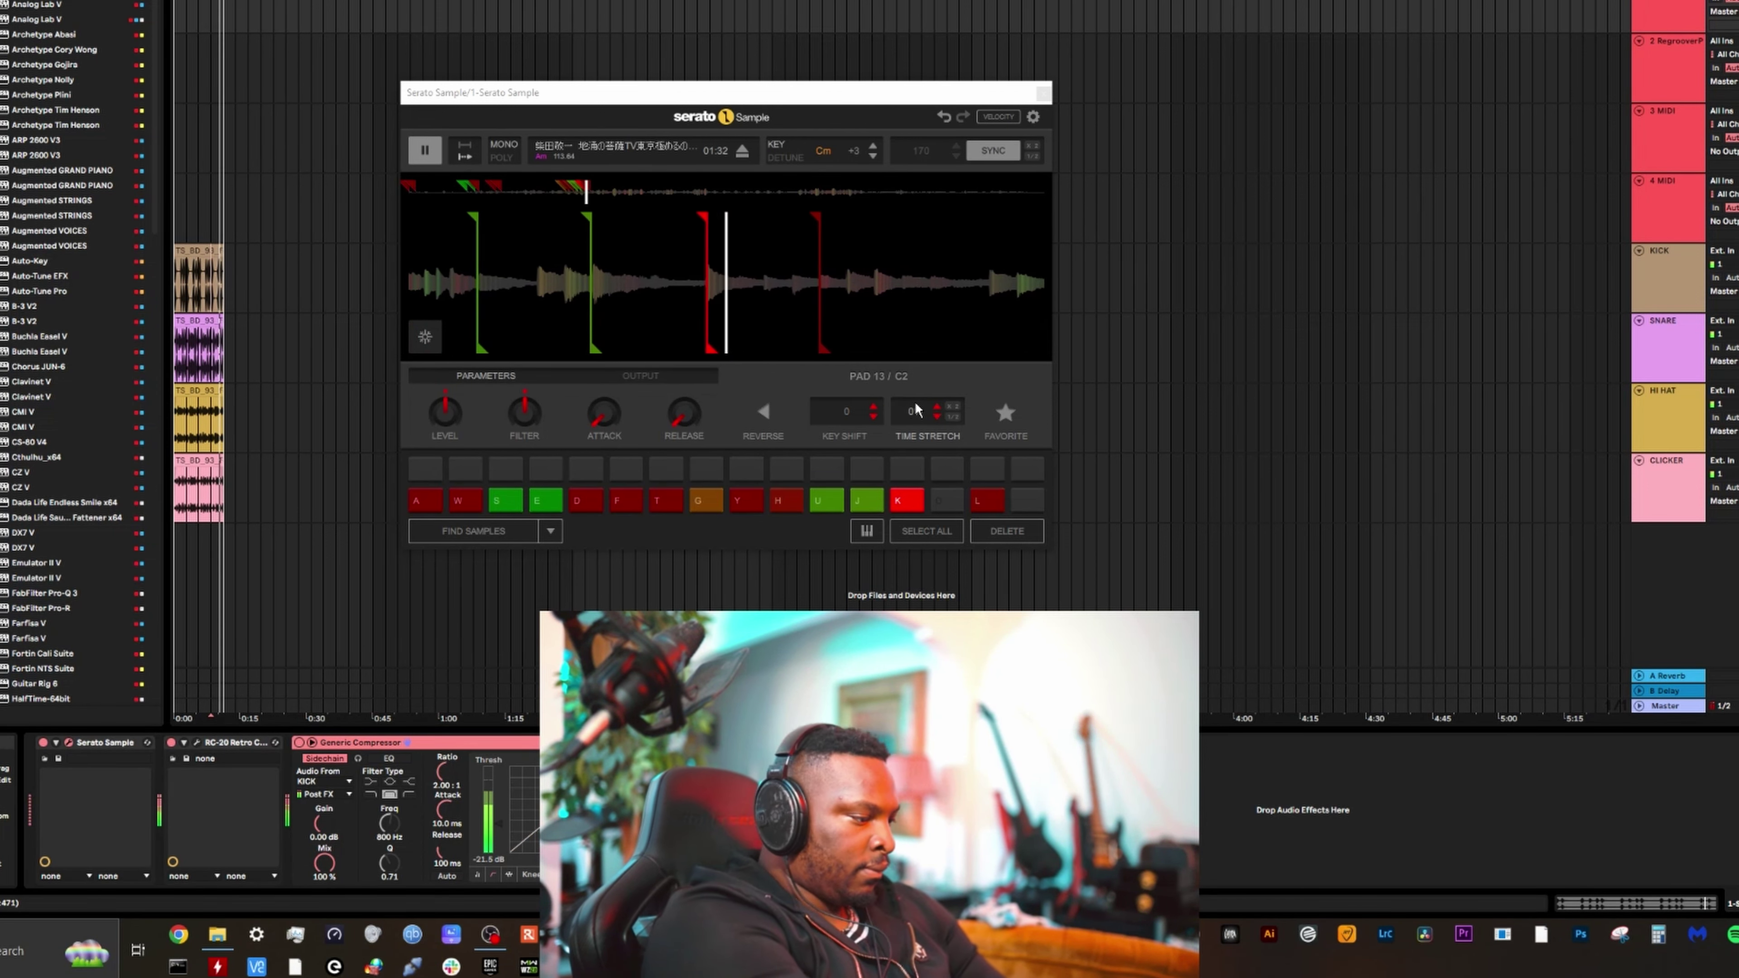
Rehearse a repeating pattern with the slices on pads 12, 13 and 15 over the looped drums
key(j)
key(j)
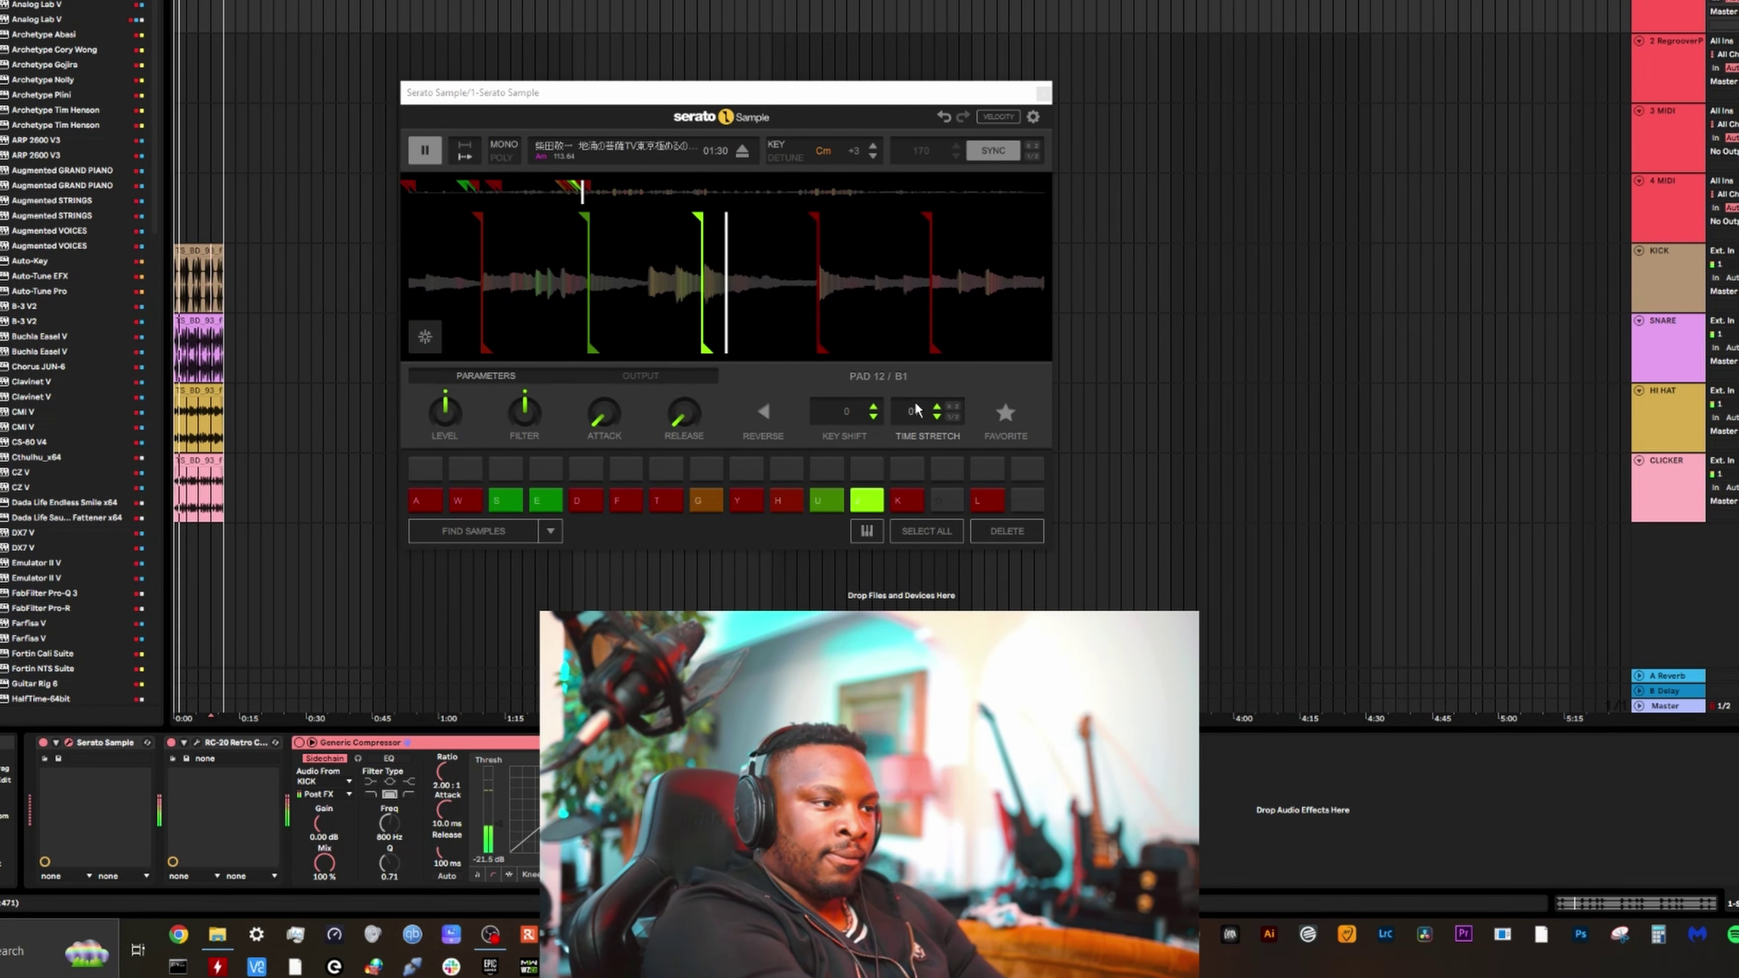
key(k)
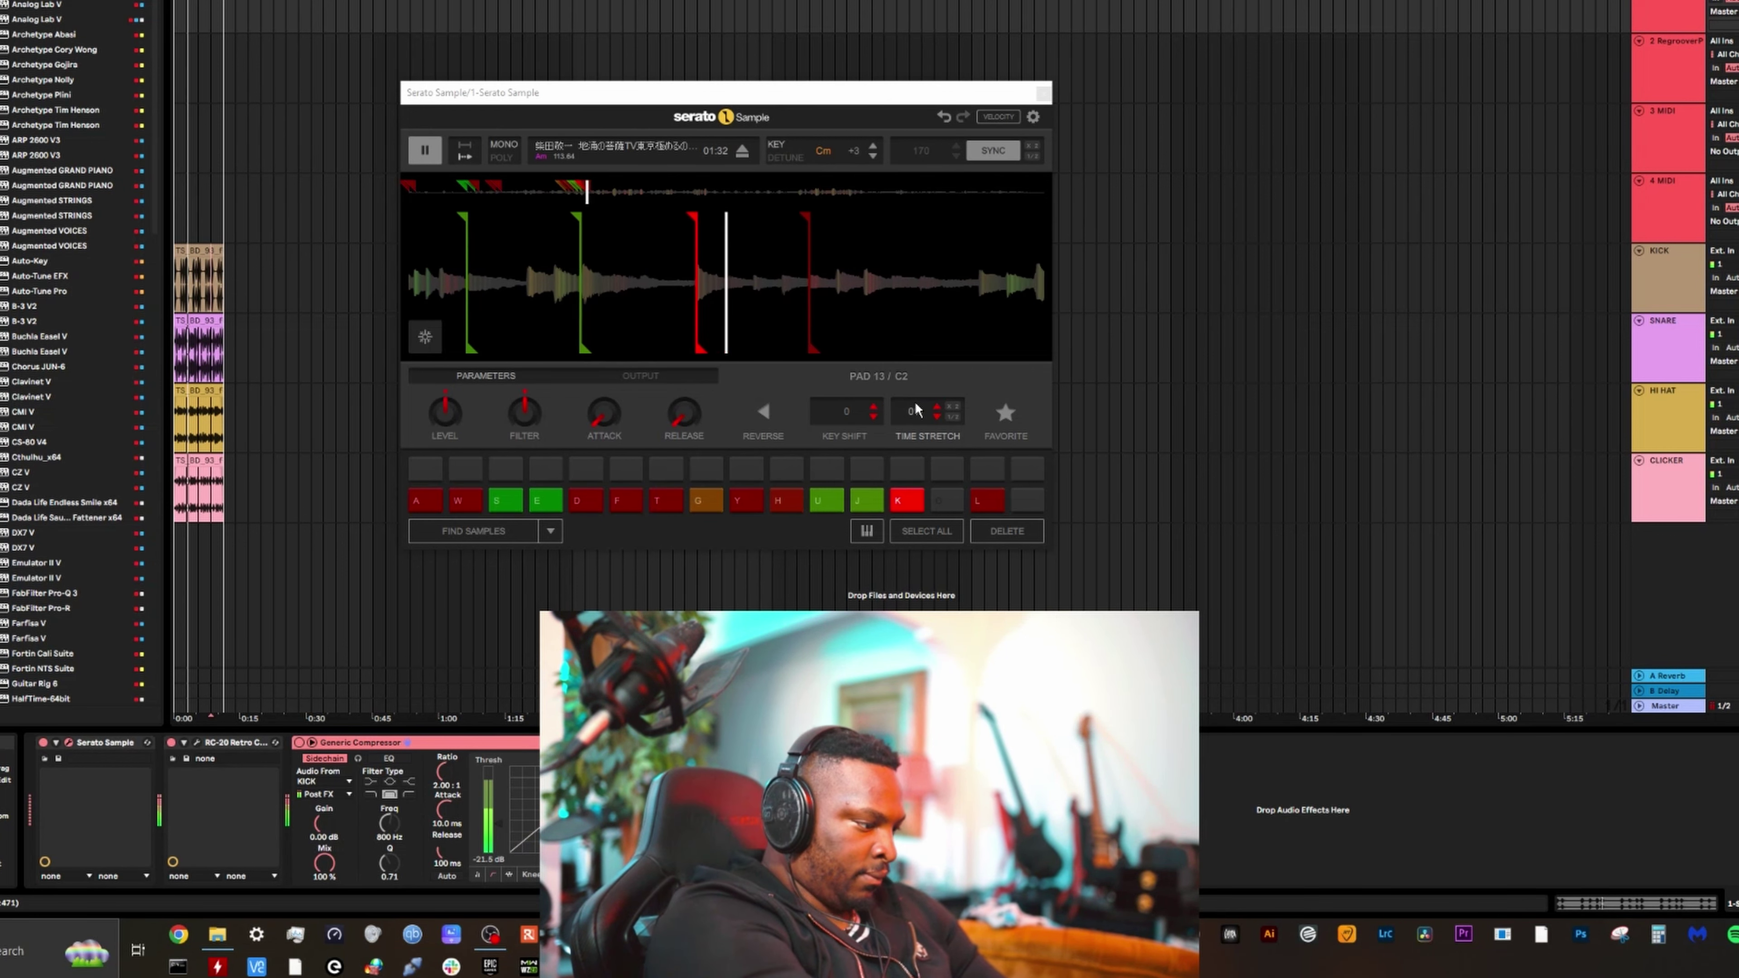
key(l)
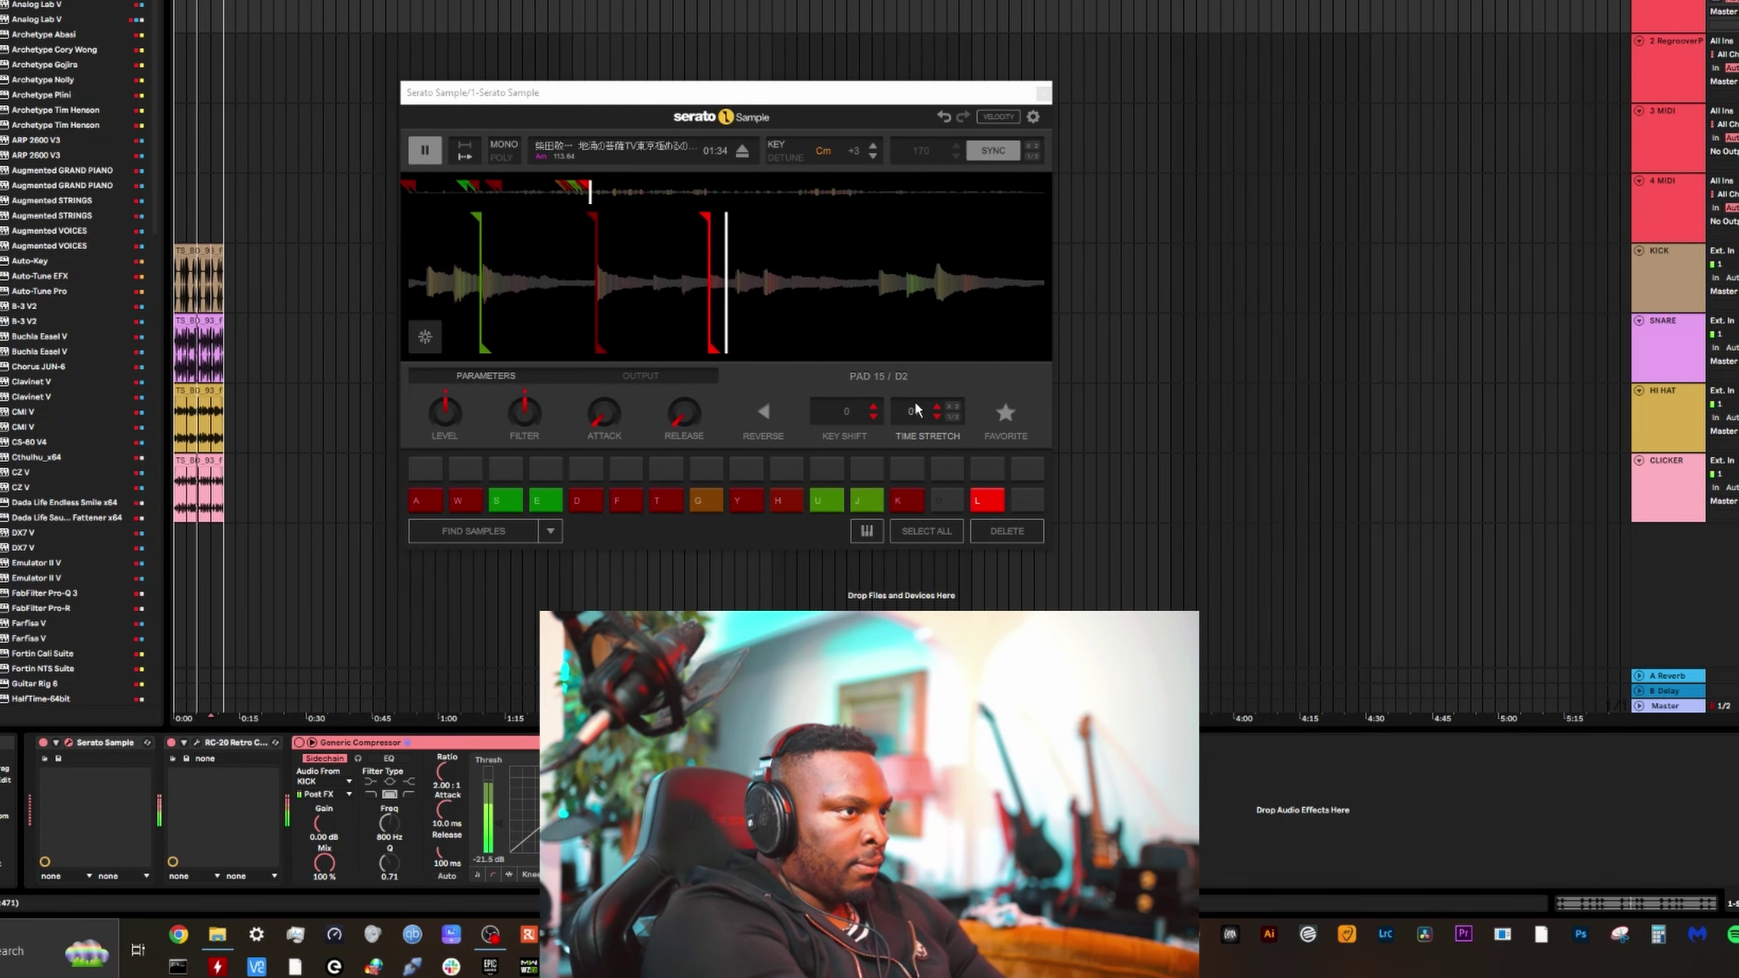
key(j)
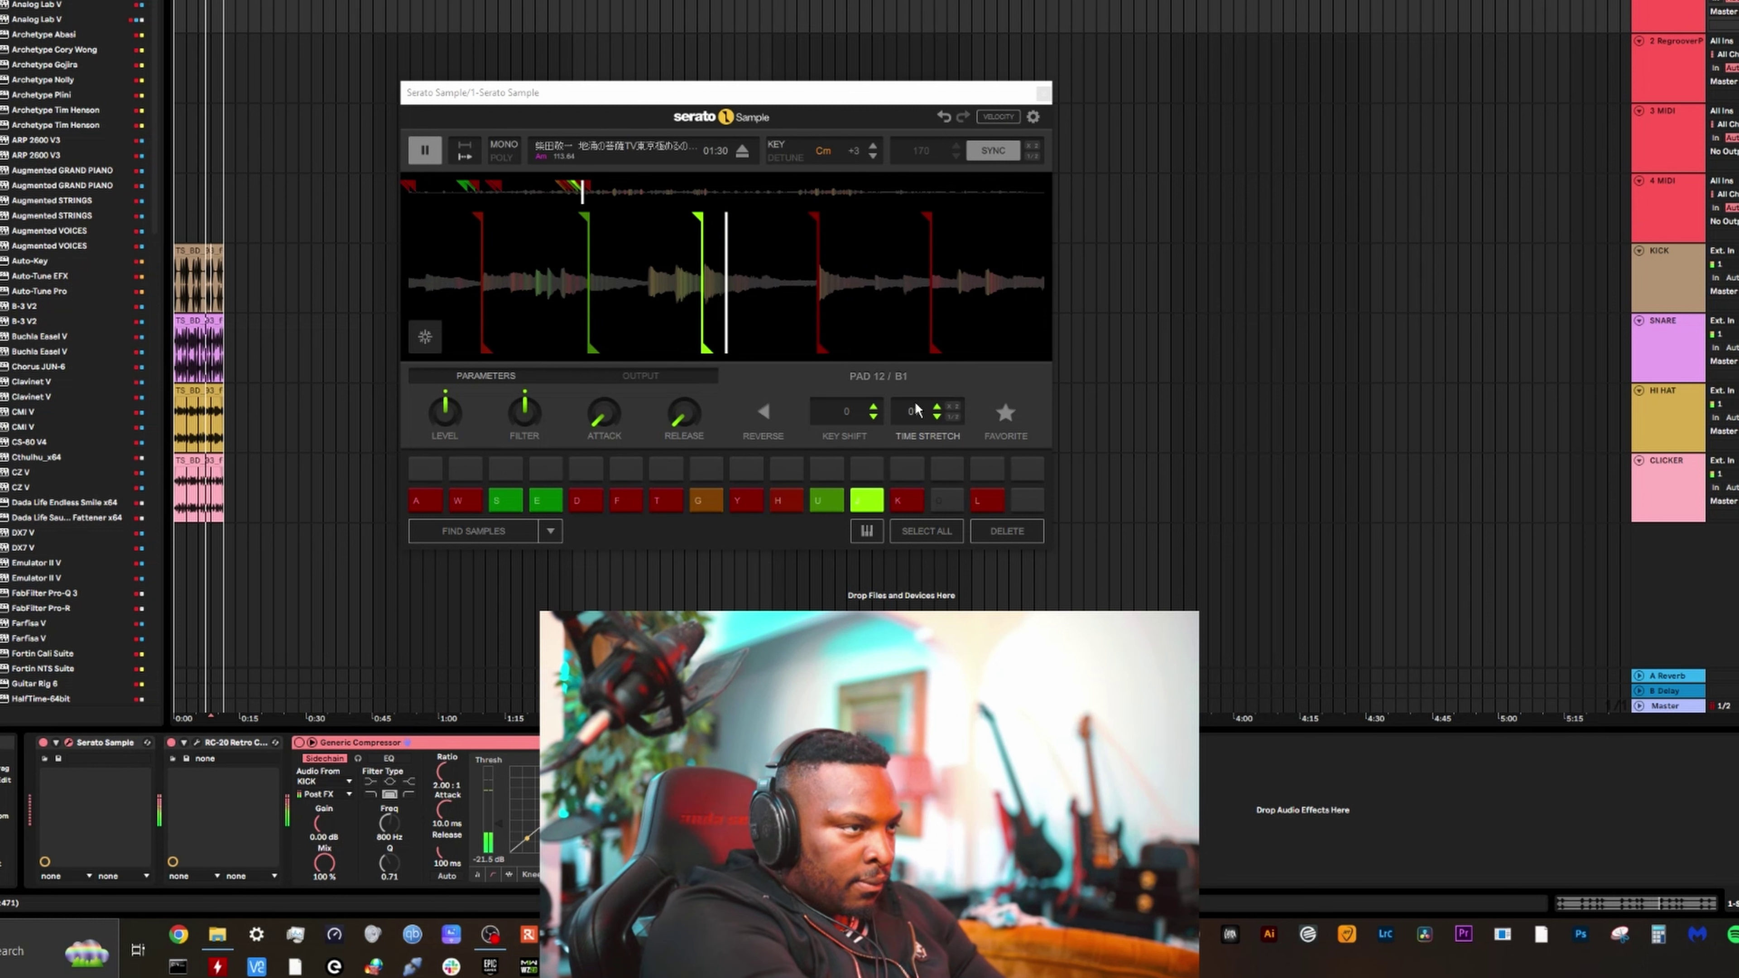
key(k)
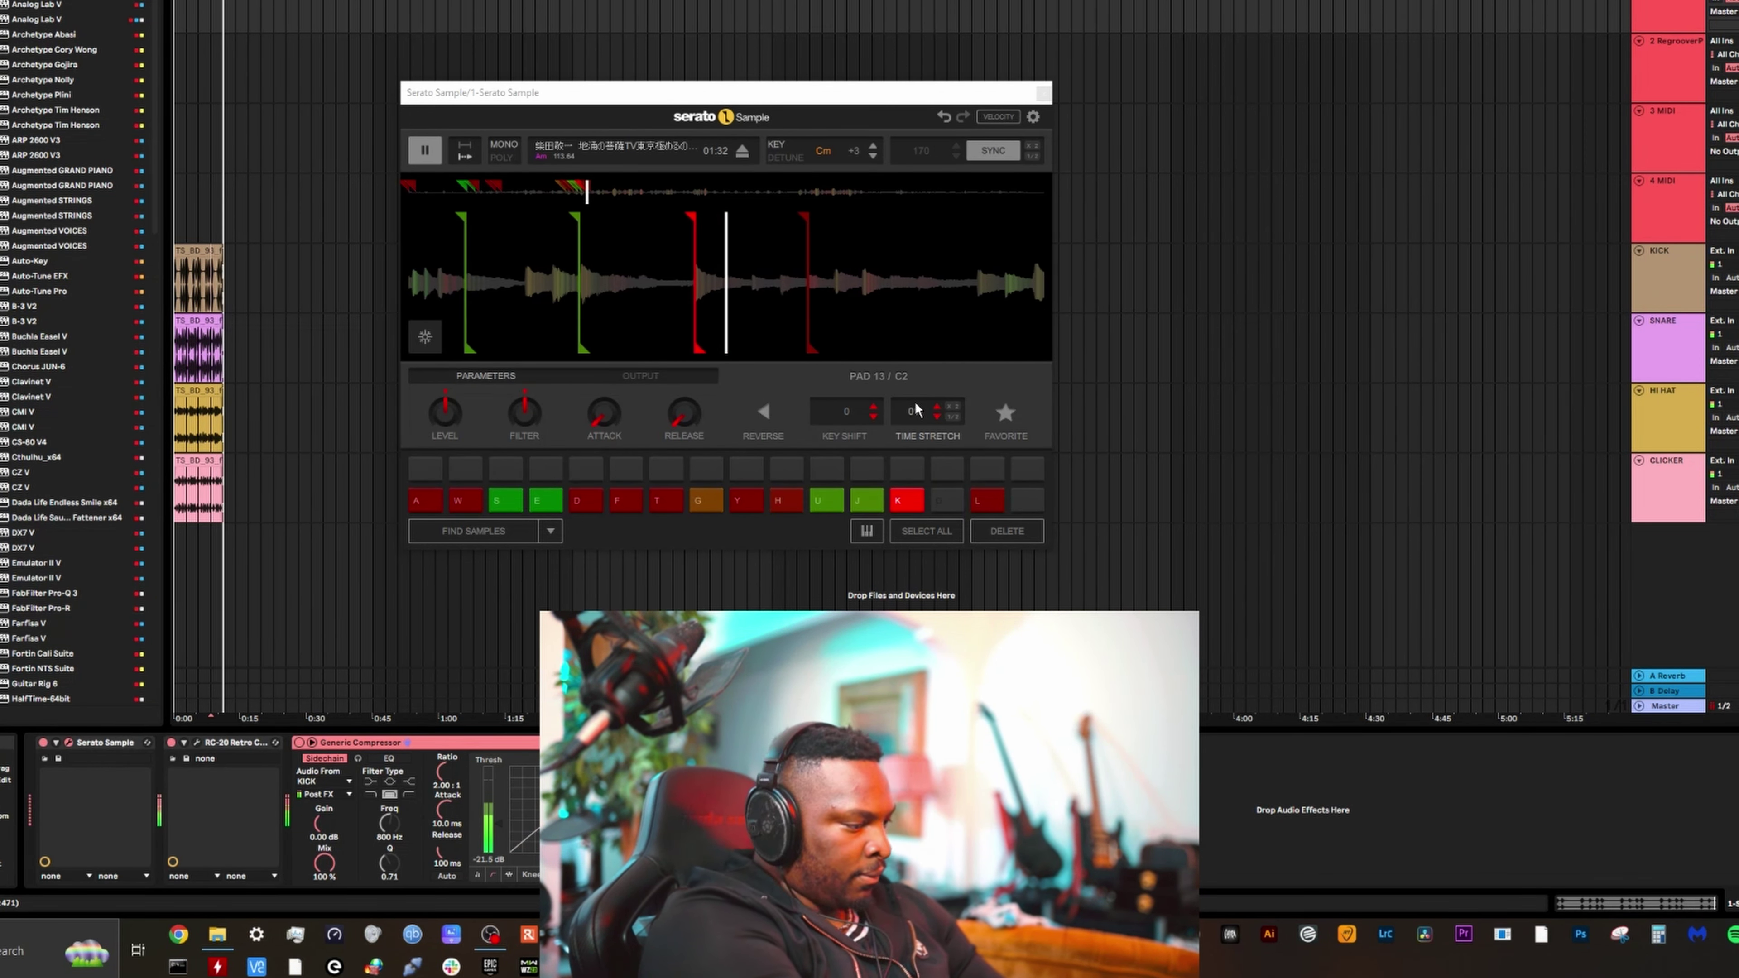
key(l)
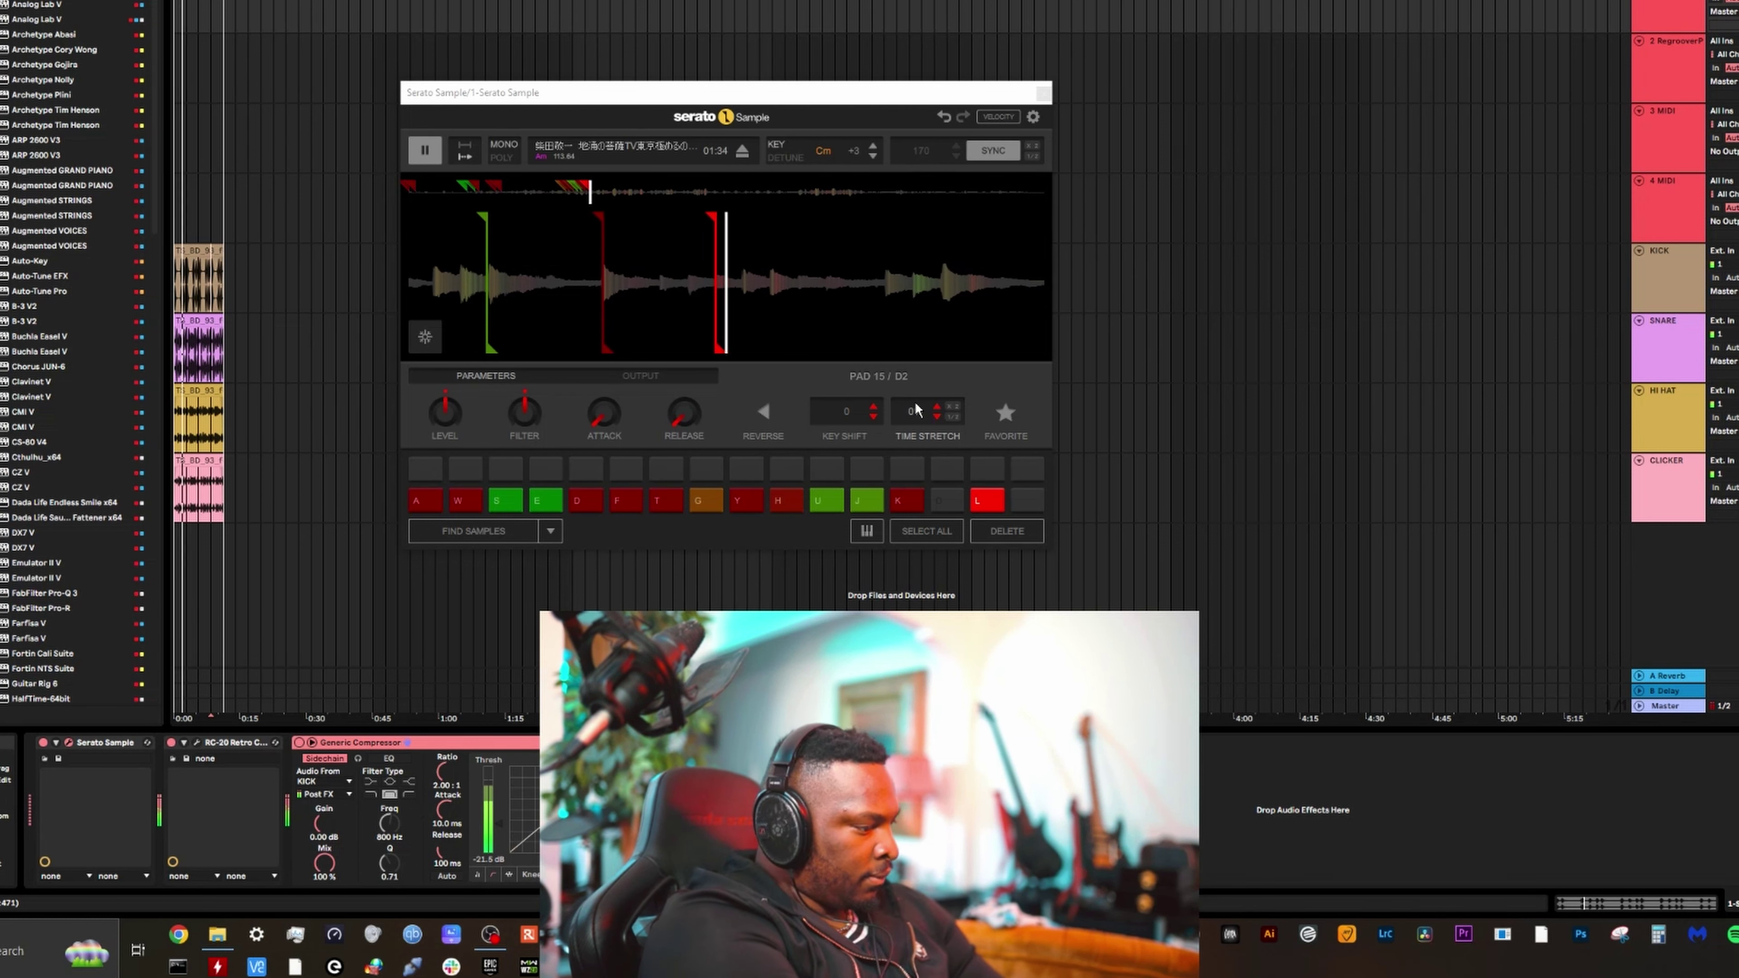
key(j)
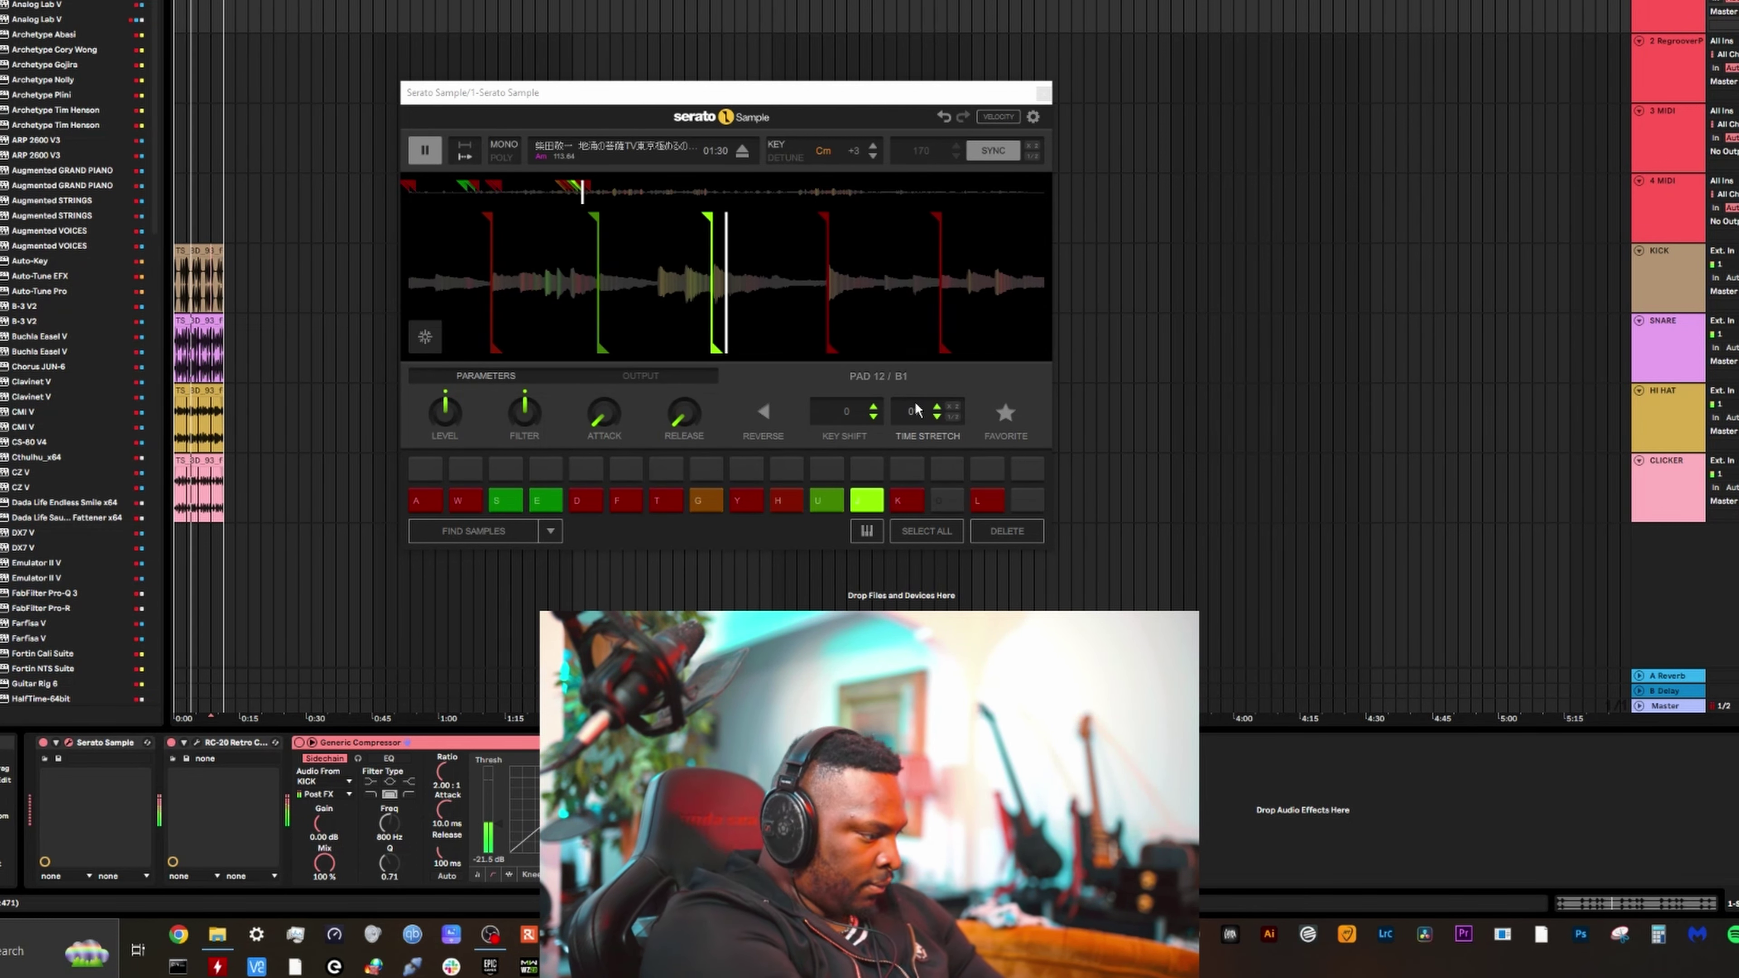
key(k)
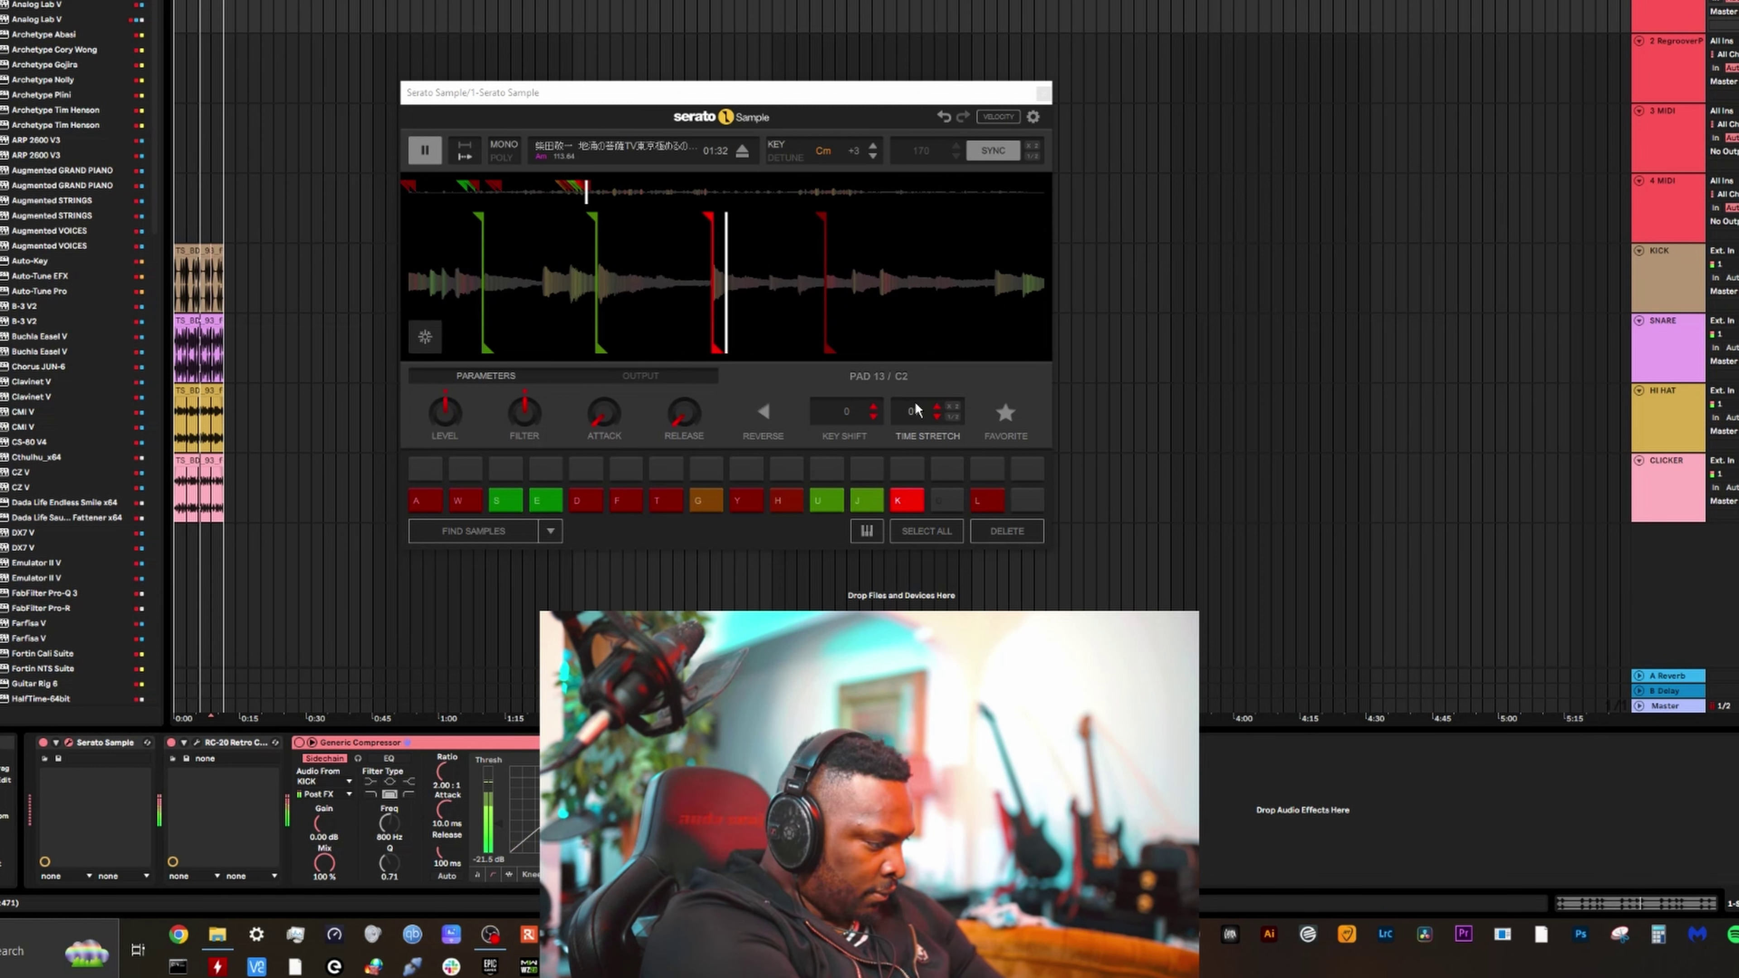
key(l)
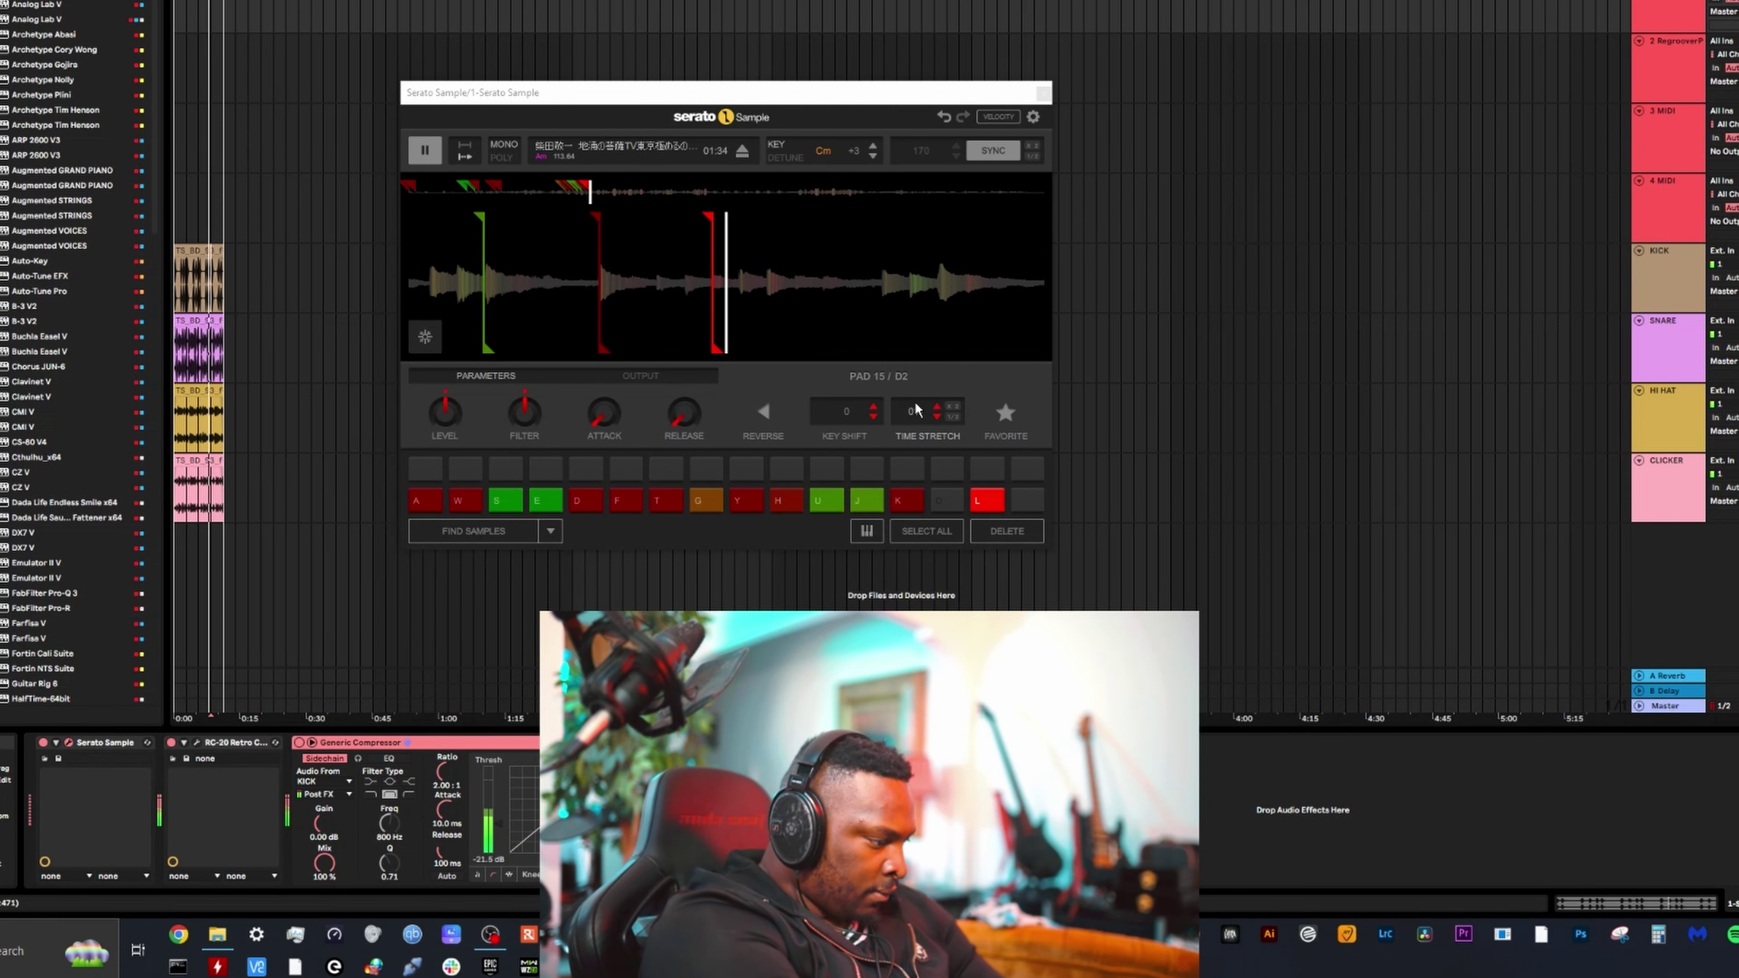
Rehearse a repeating pattern with the slices on pads 1, 2, 3 and 5 over the looped drums, touching pads 12 and 4
key(j)
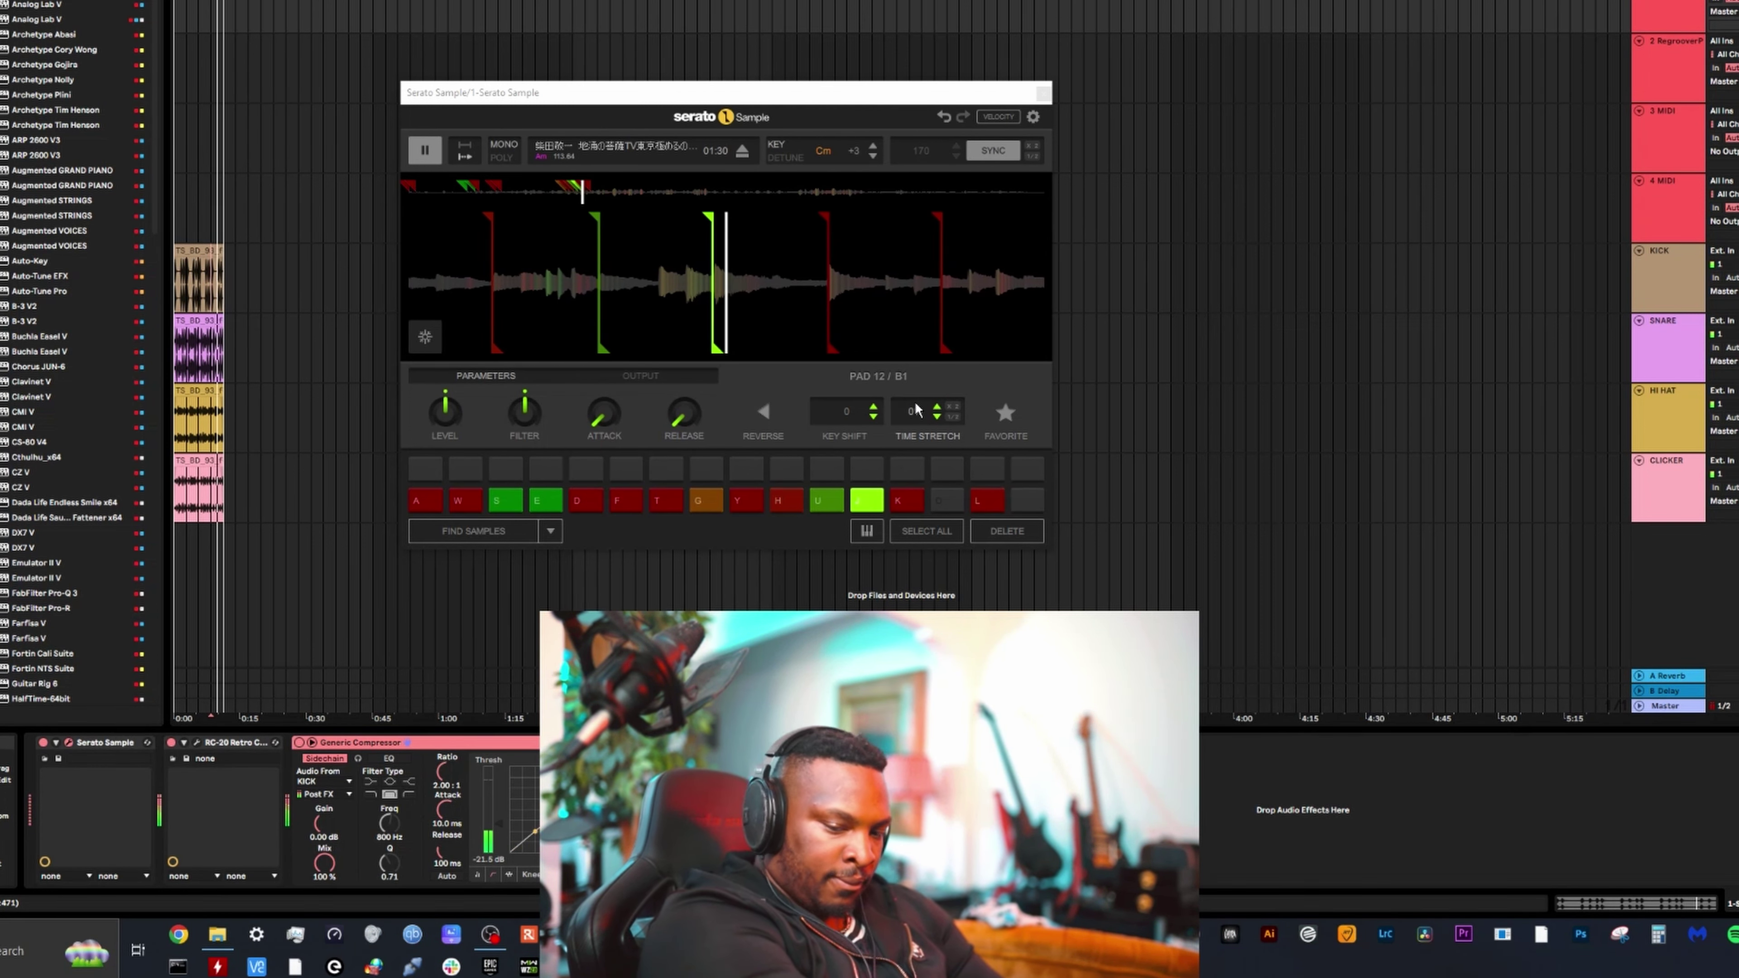
key(a)
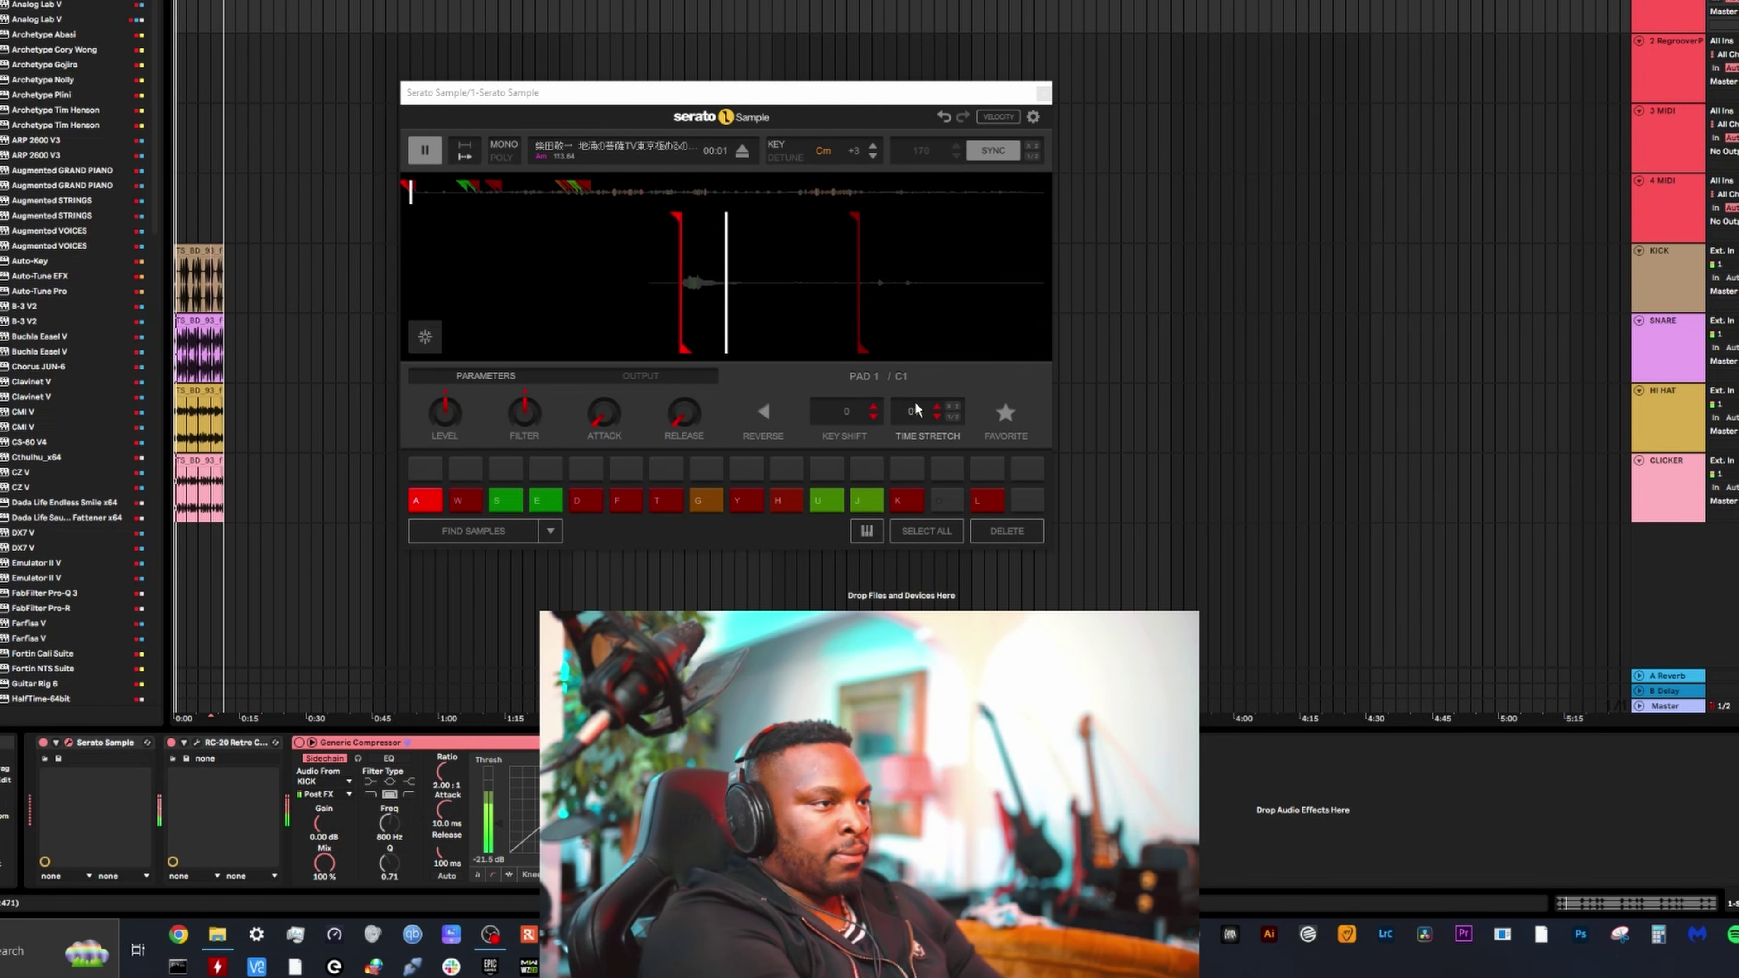
key(w)
key(s)
key(d)
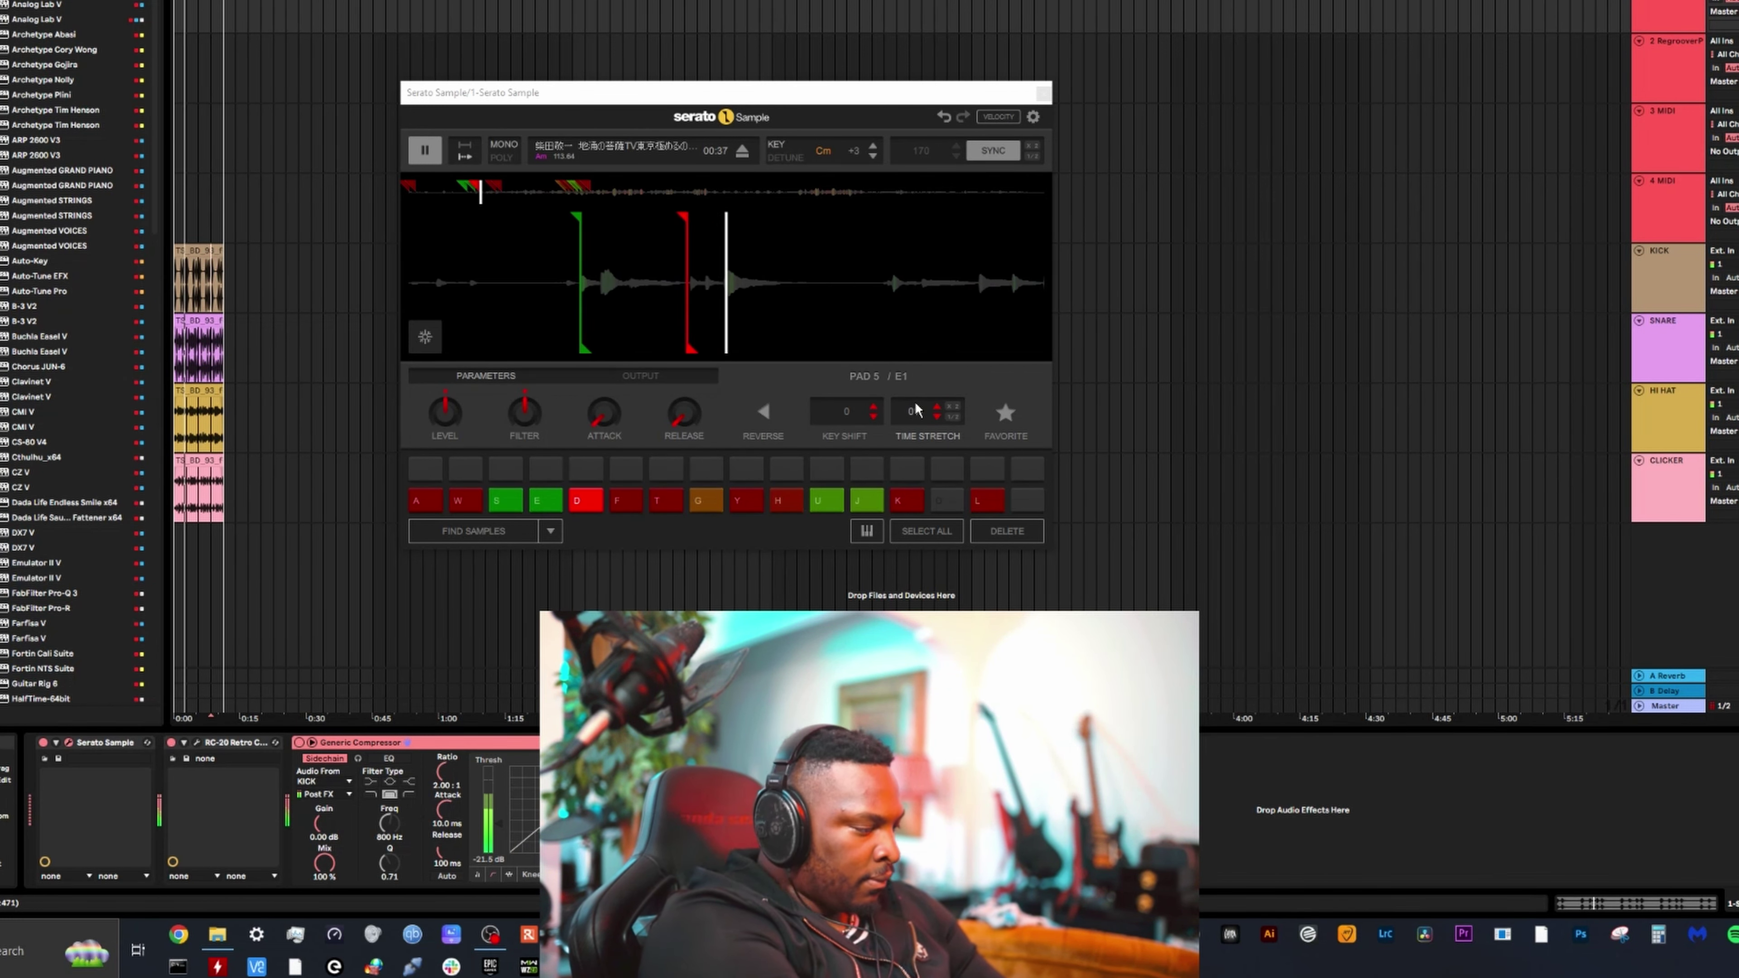
key(a)
key(w)
key(s)
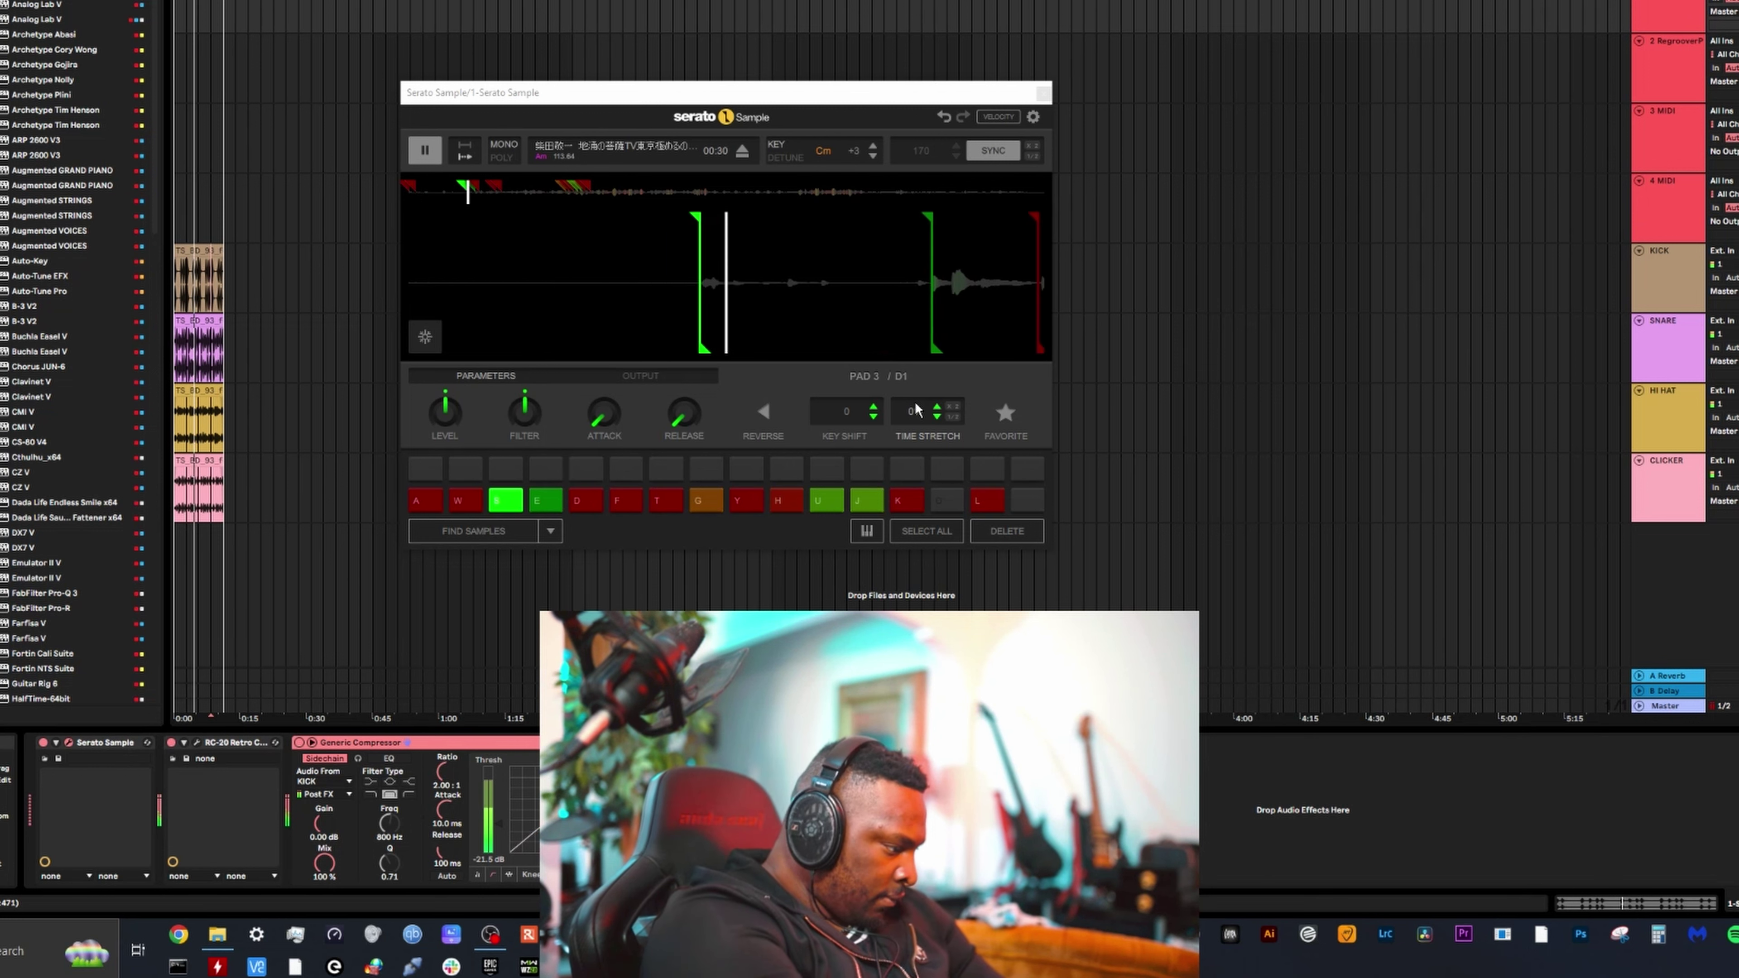
key(d)
key(a)
key(w)
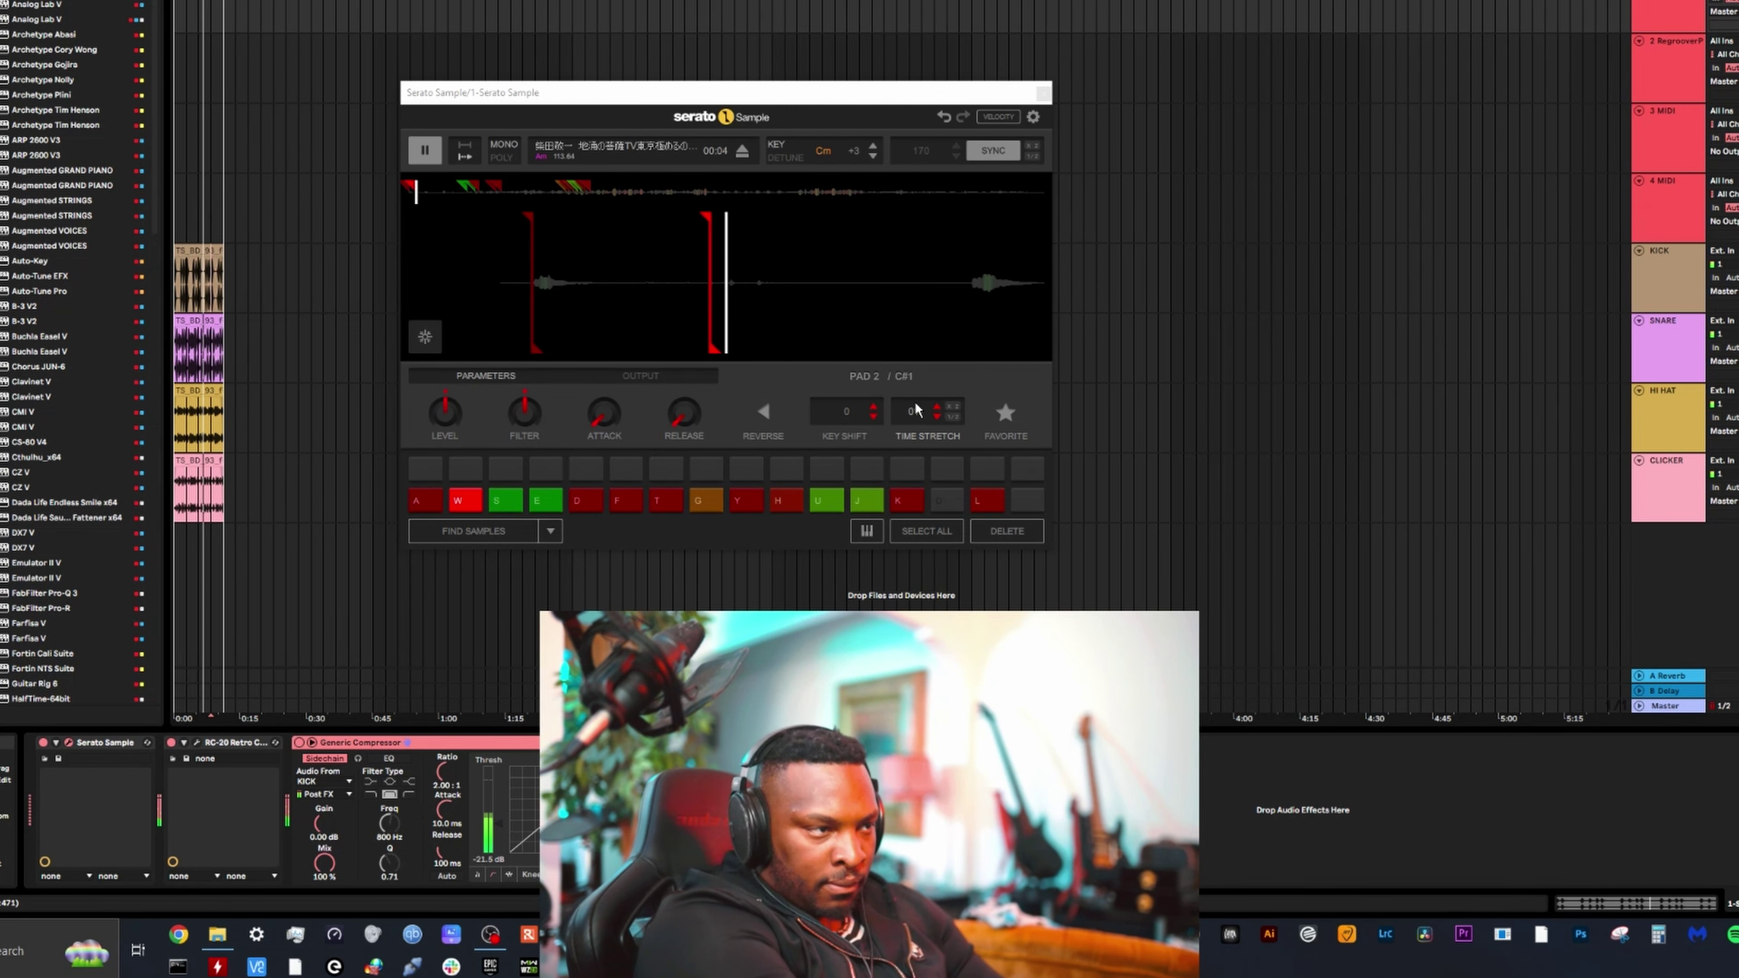
key(s)
key(d)
key(e)
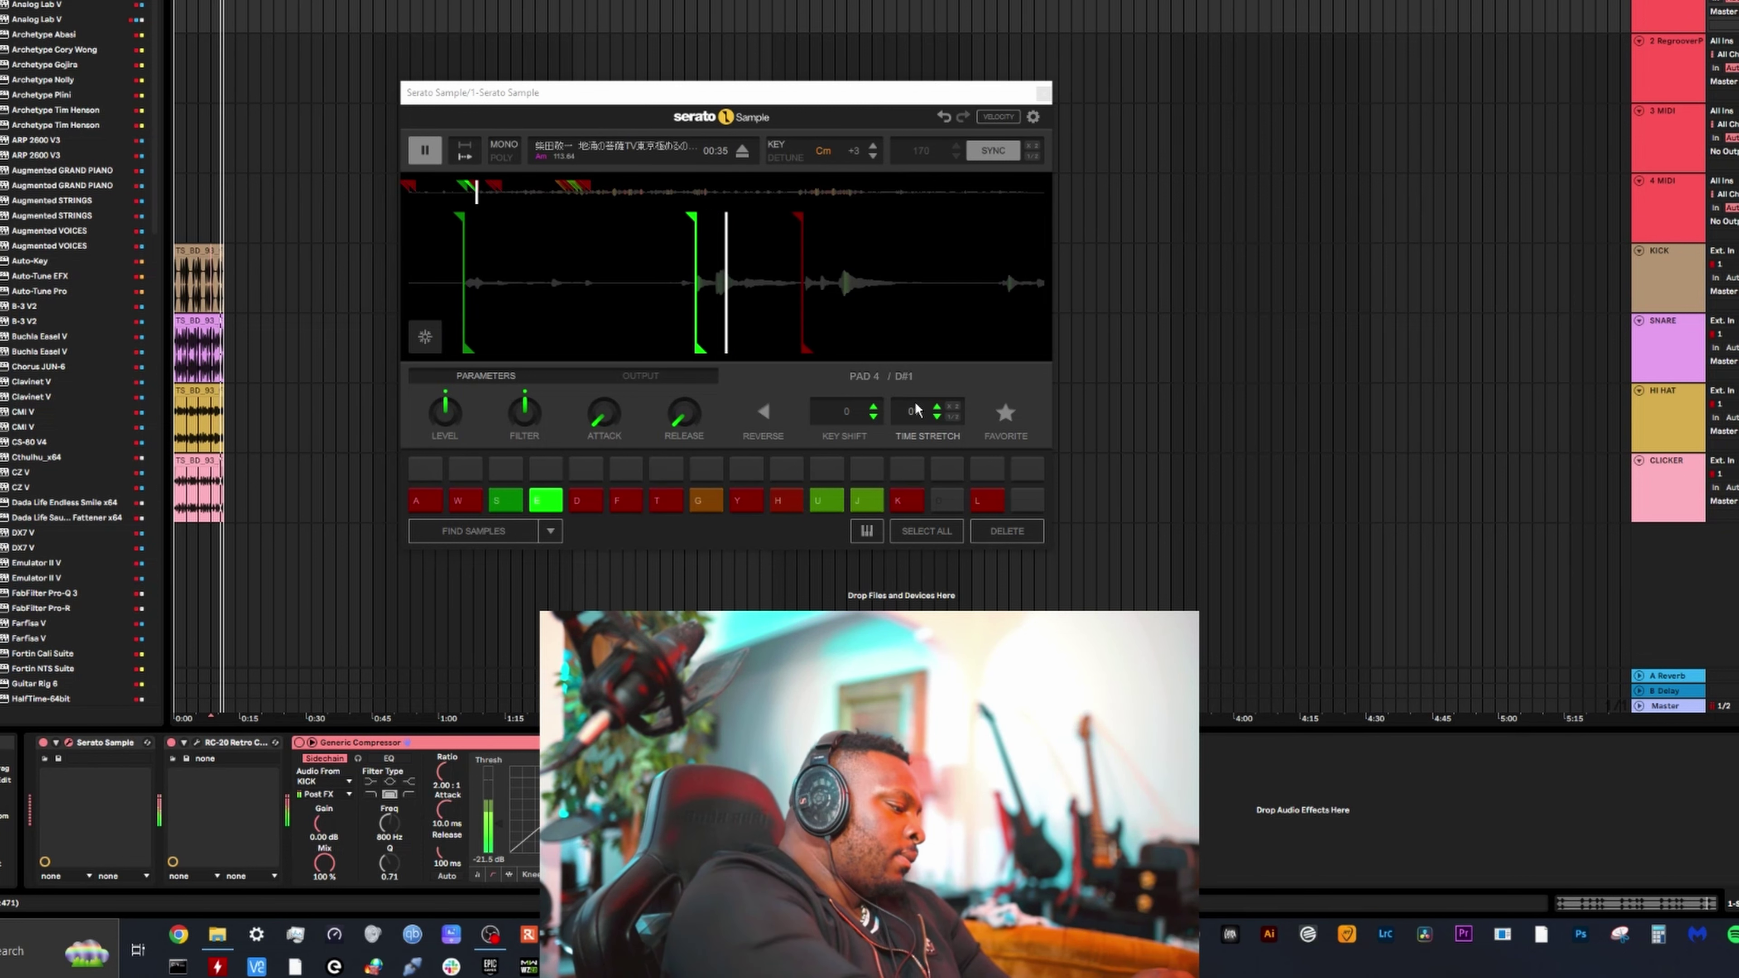
Play the pads 1, 2, 3 and 5 slice pattern again over the looped drum layers
key(a)
key(w)
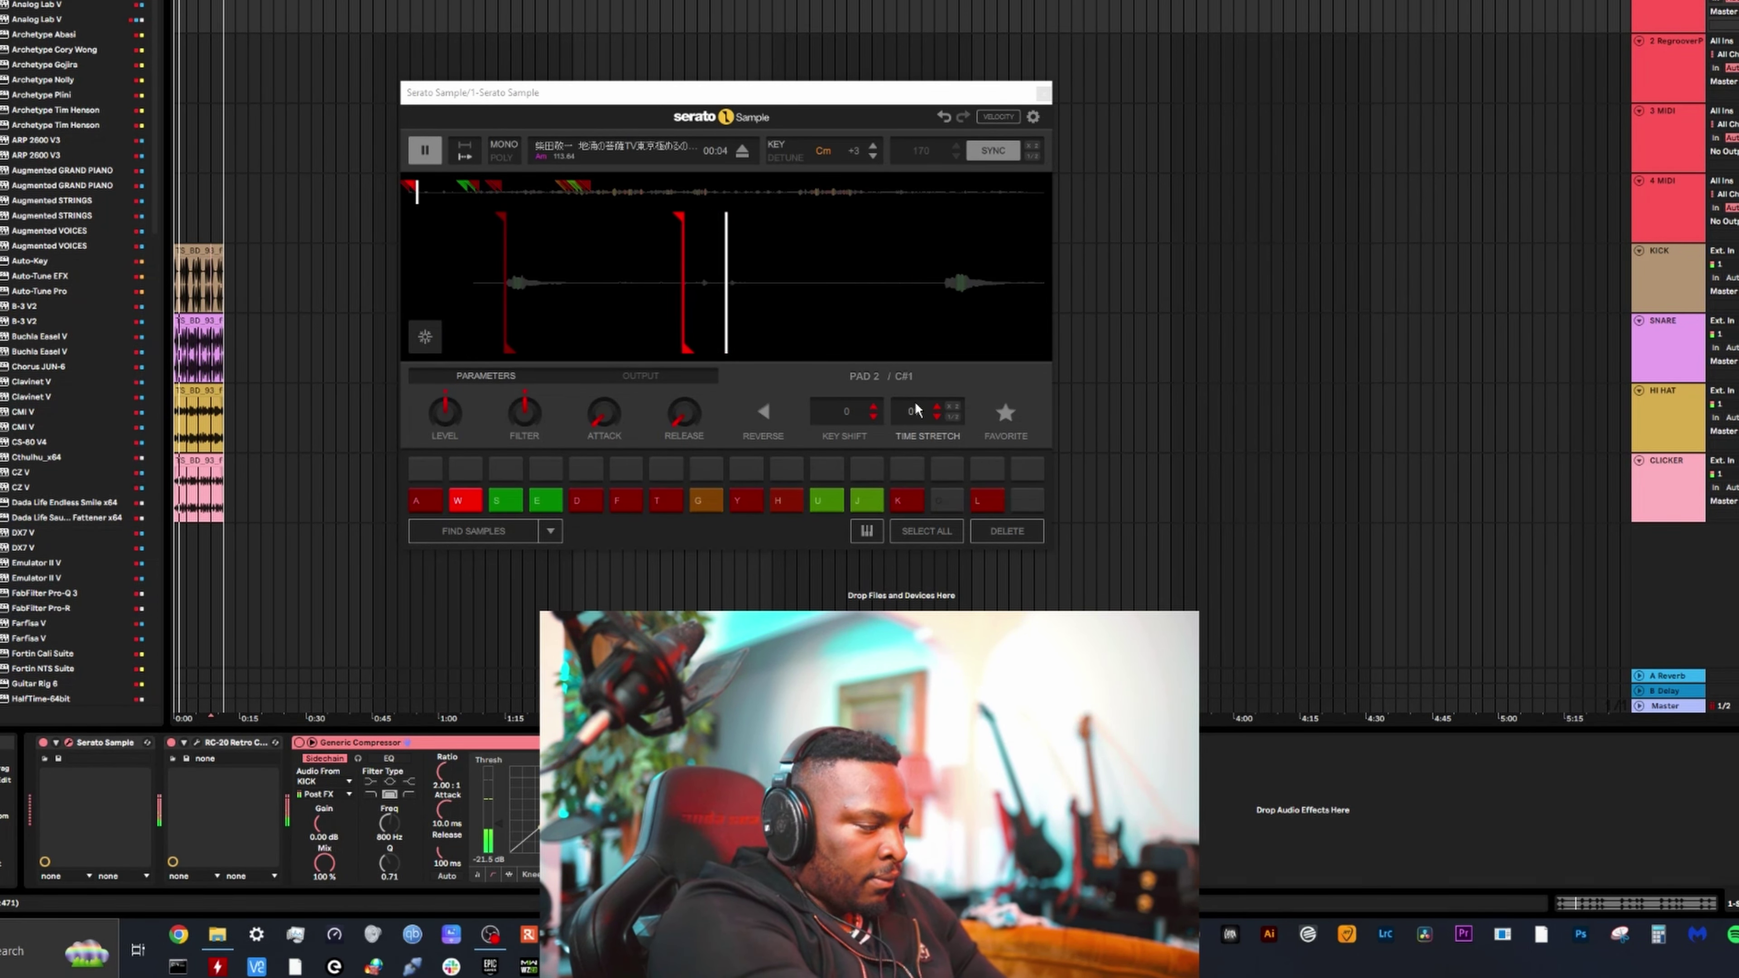
key(s)
key(d)
key(a)
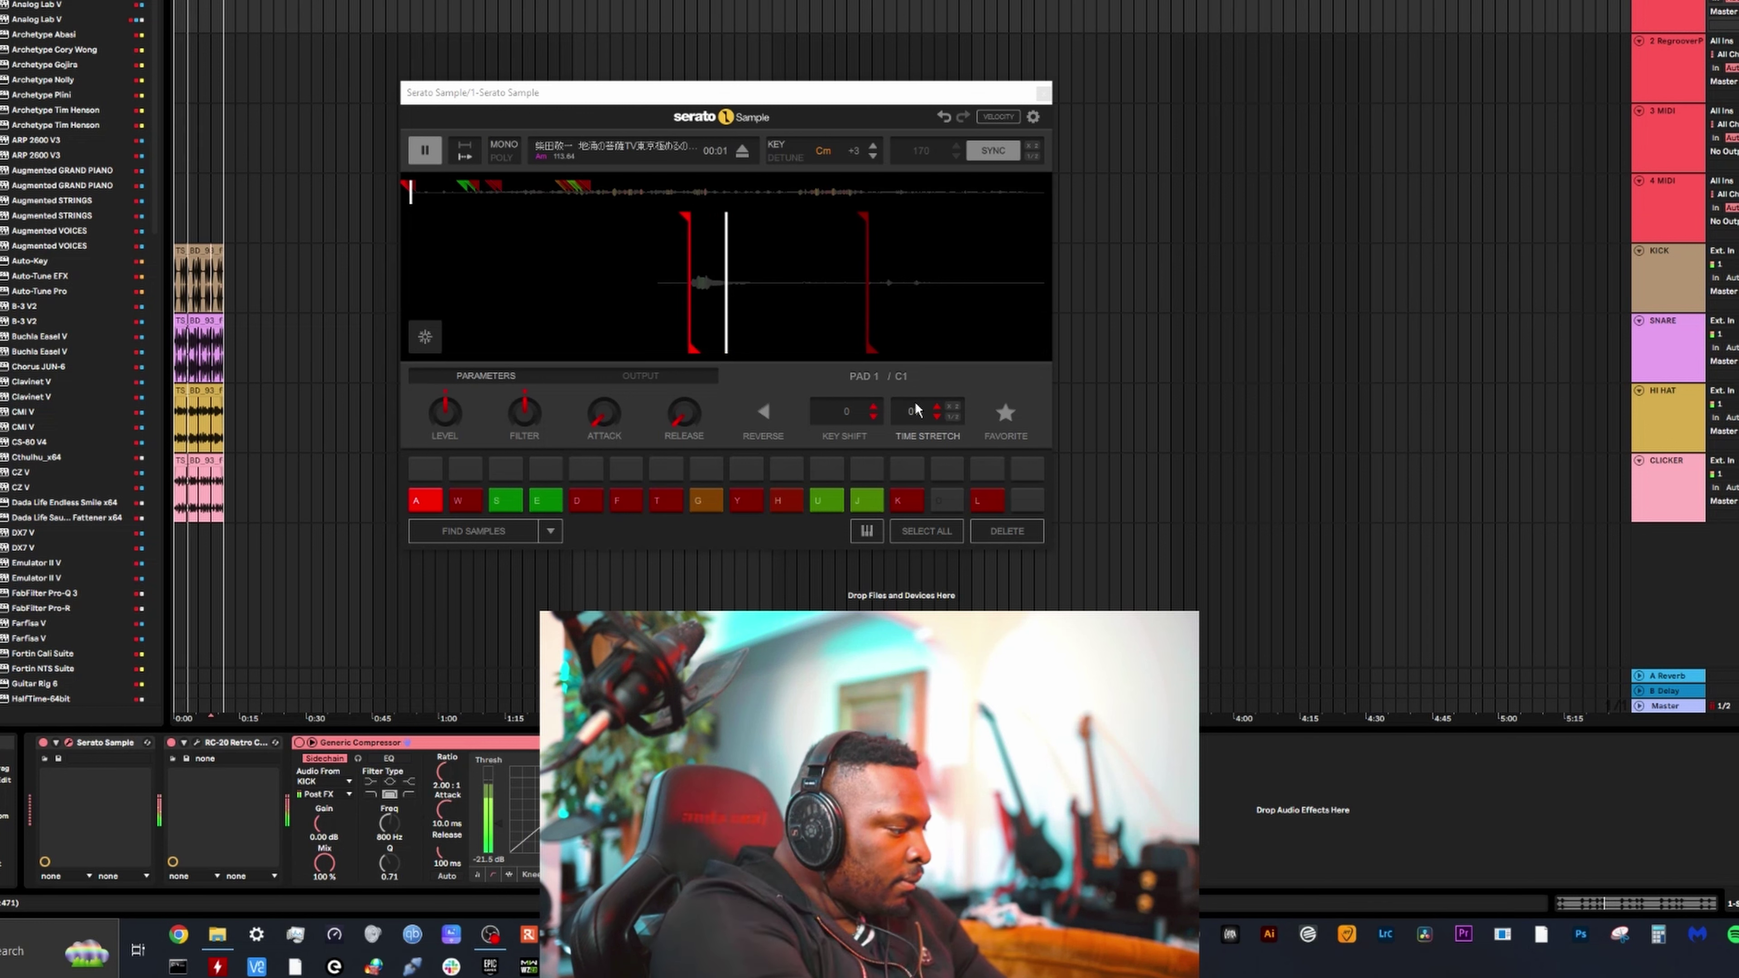
key(w)
key(s)
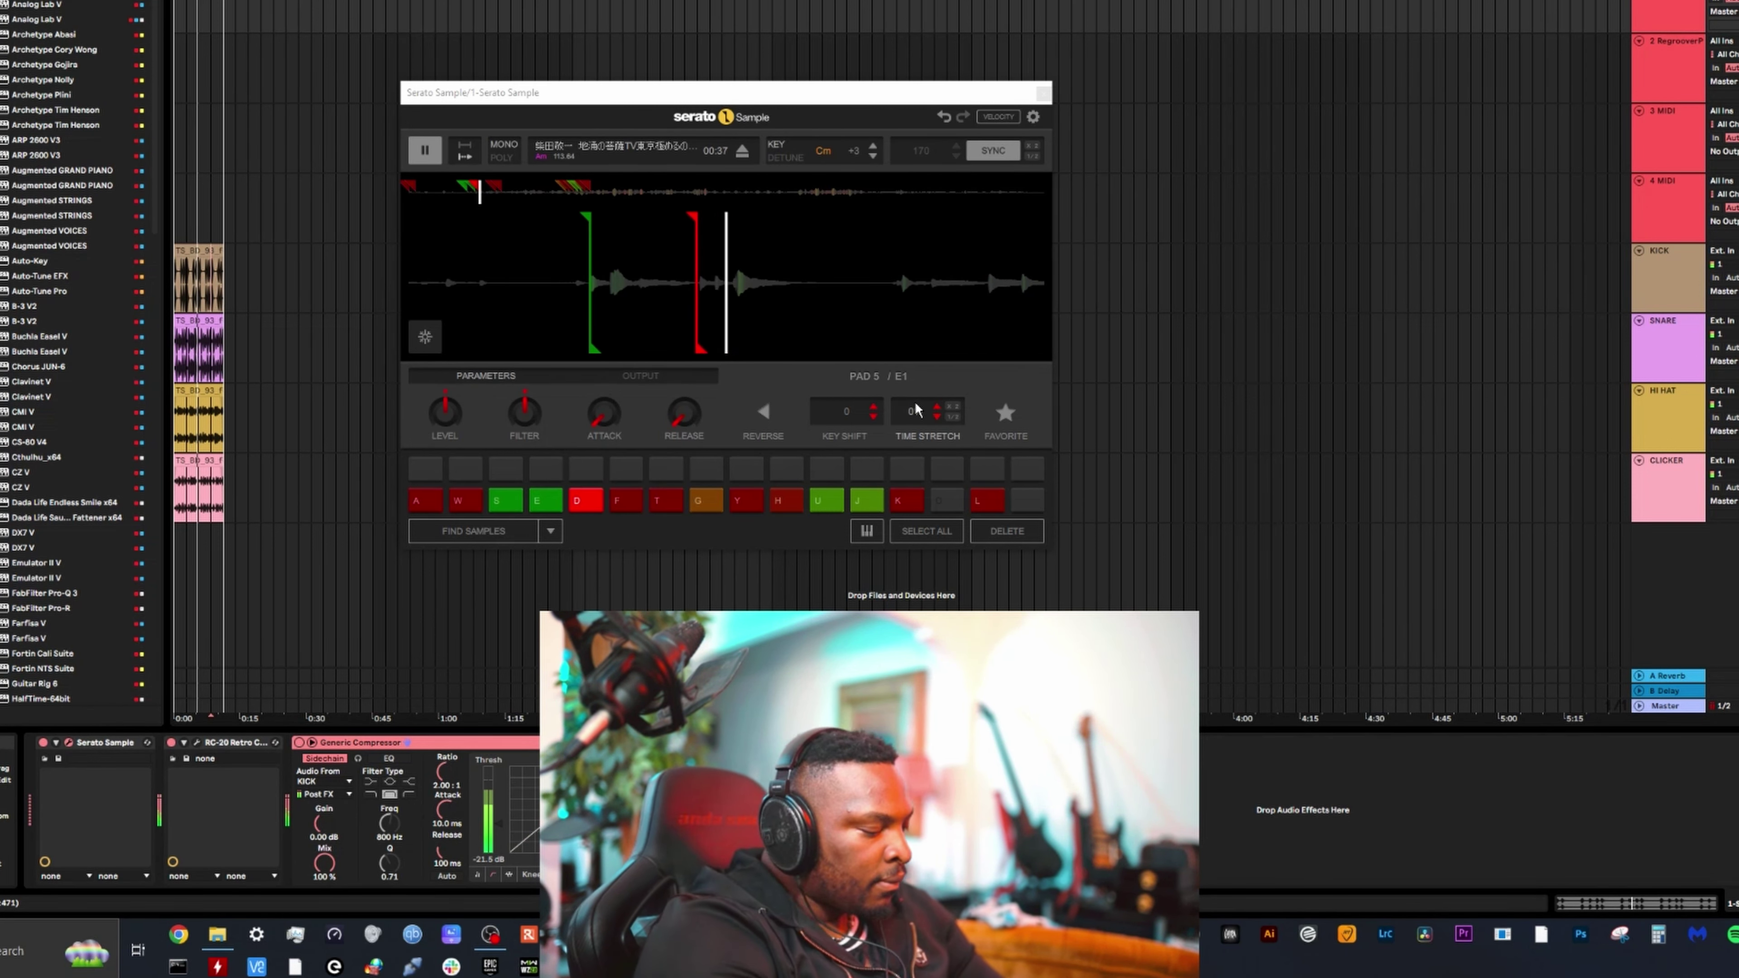
key(a)
key(w)
key(s)
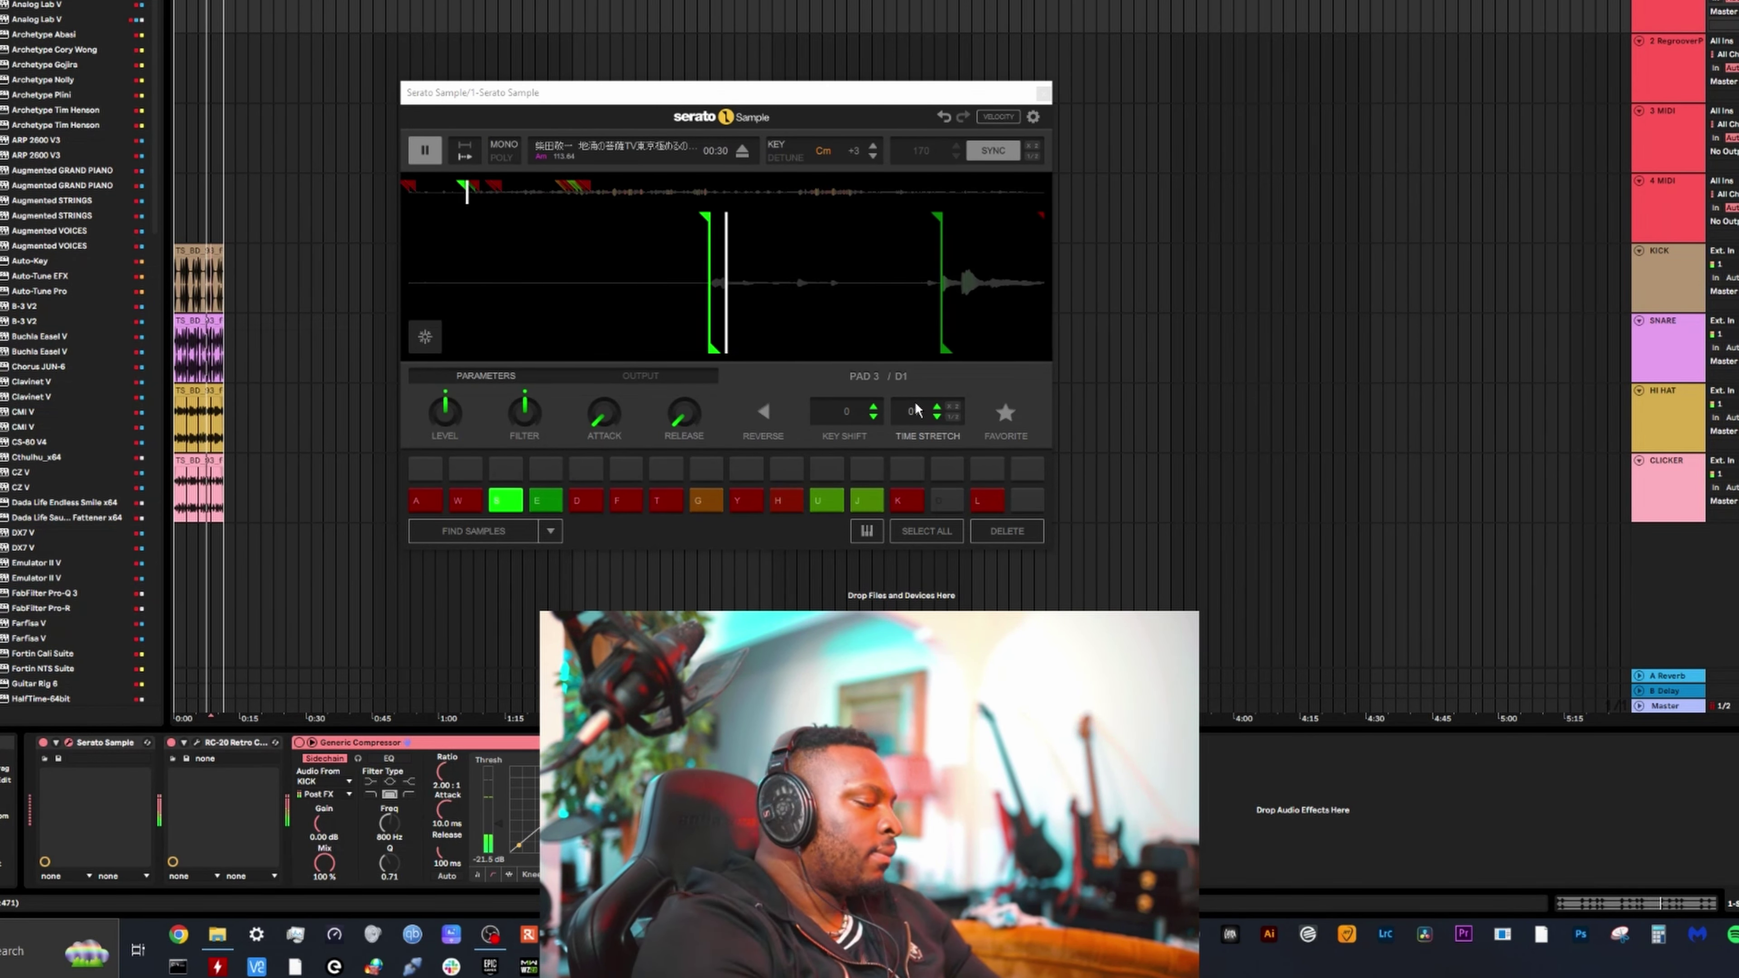
key(d)
Audition the slices on pads 4, 6 and 7 over the looped drums
key(e)
key(e)
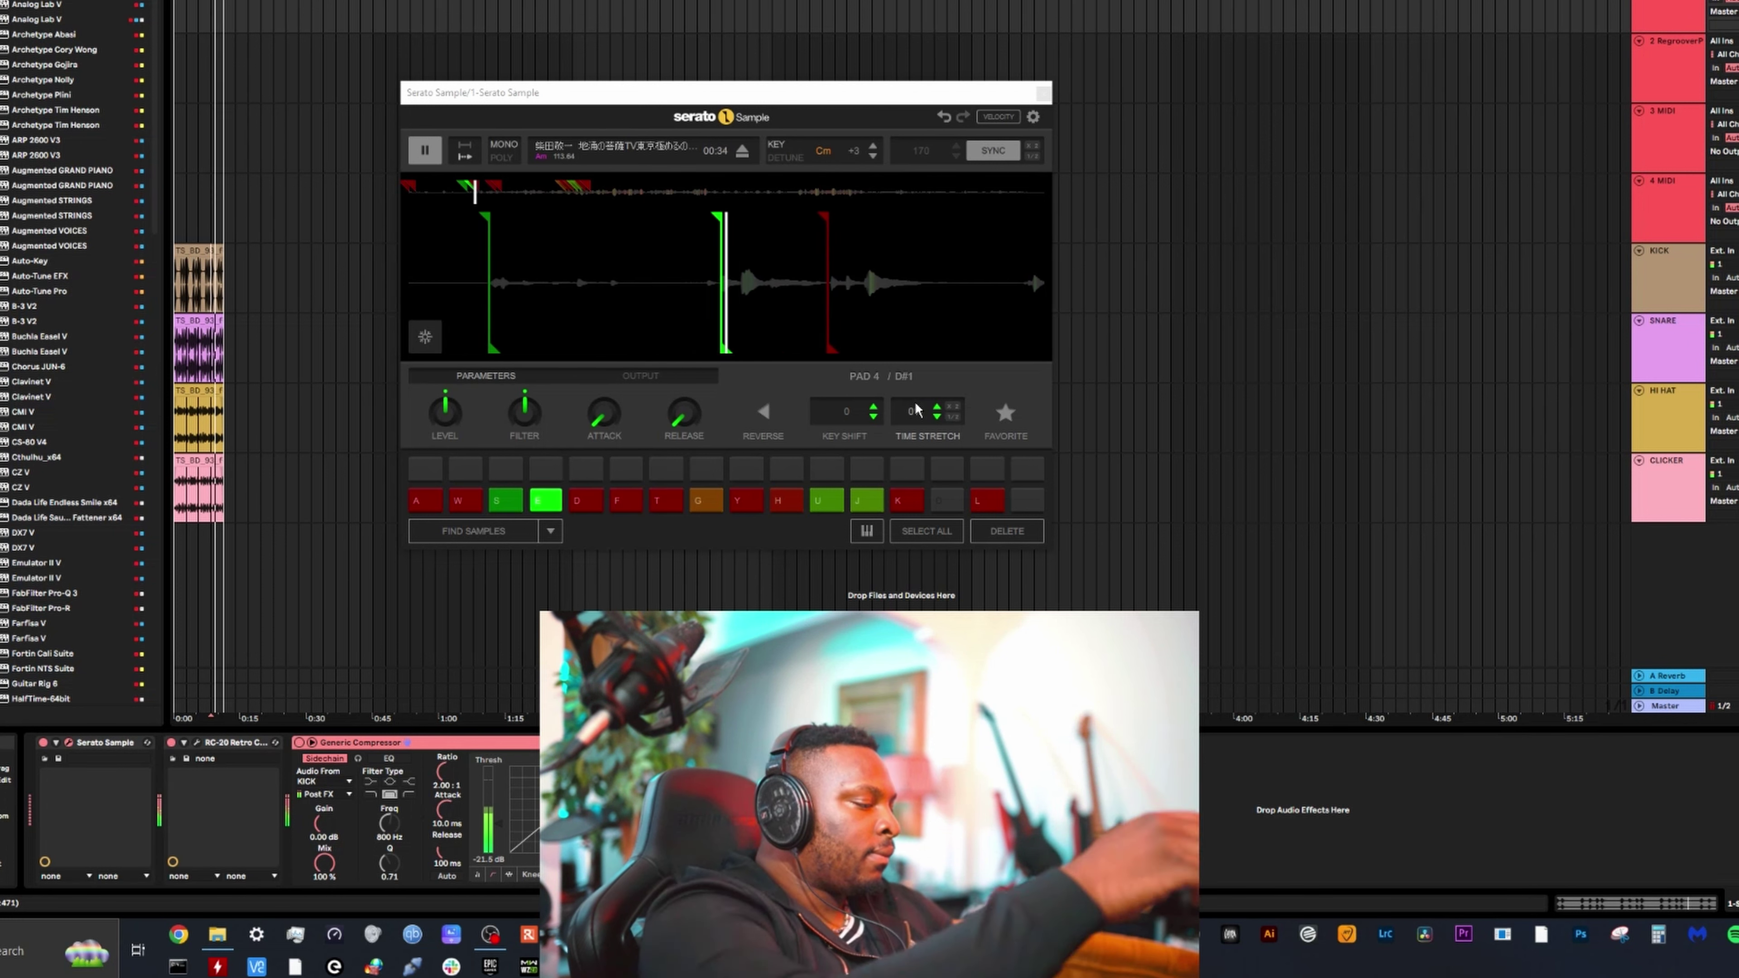
key(e)
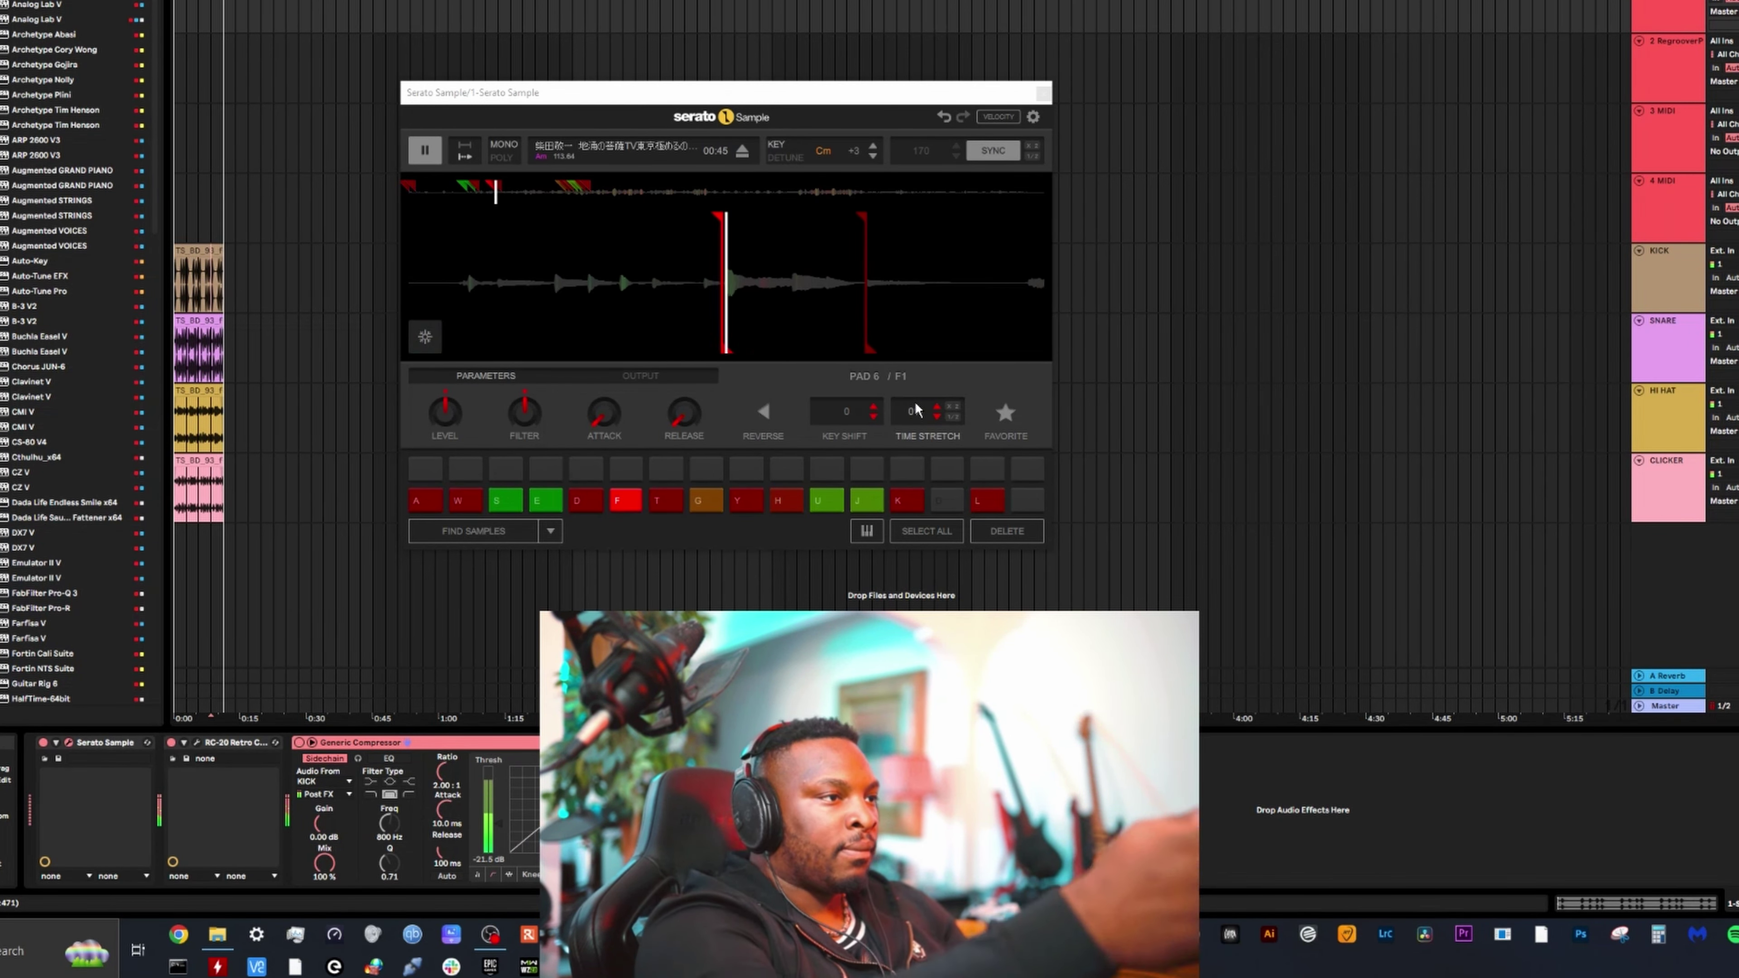
key(f)
key(f)
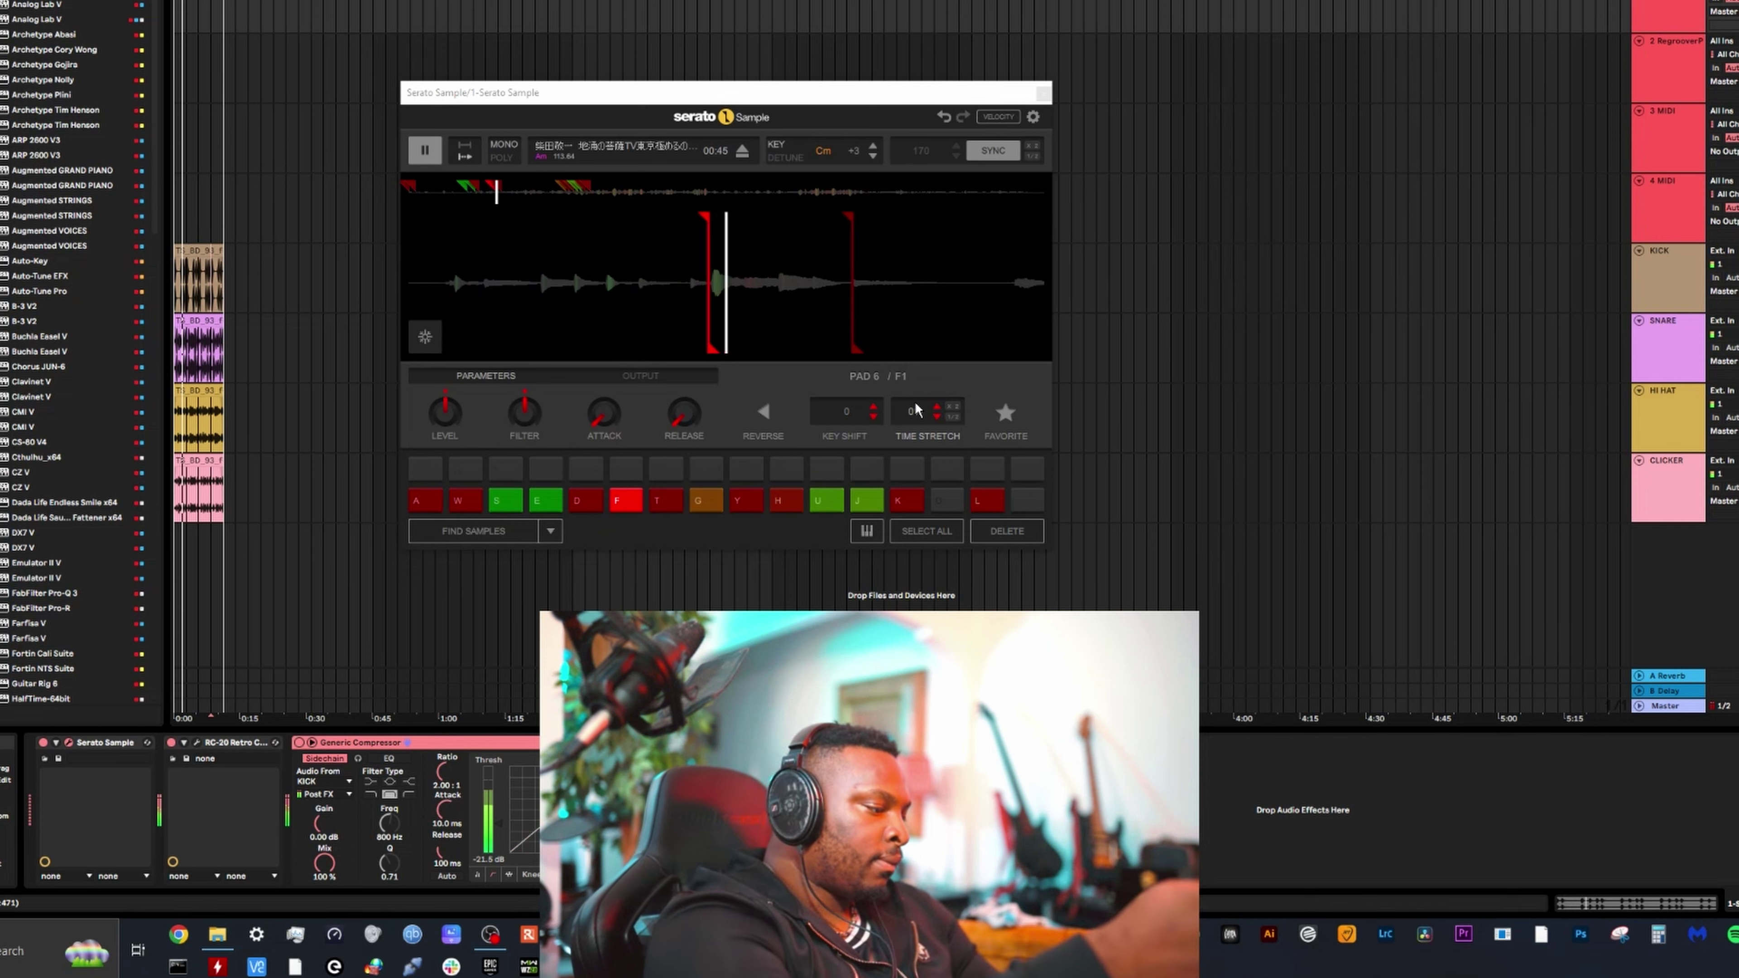
key(t)
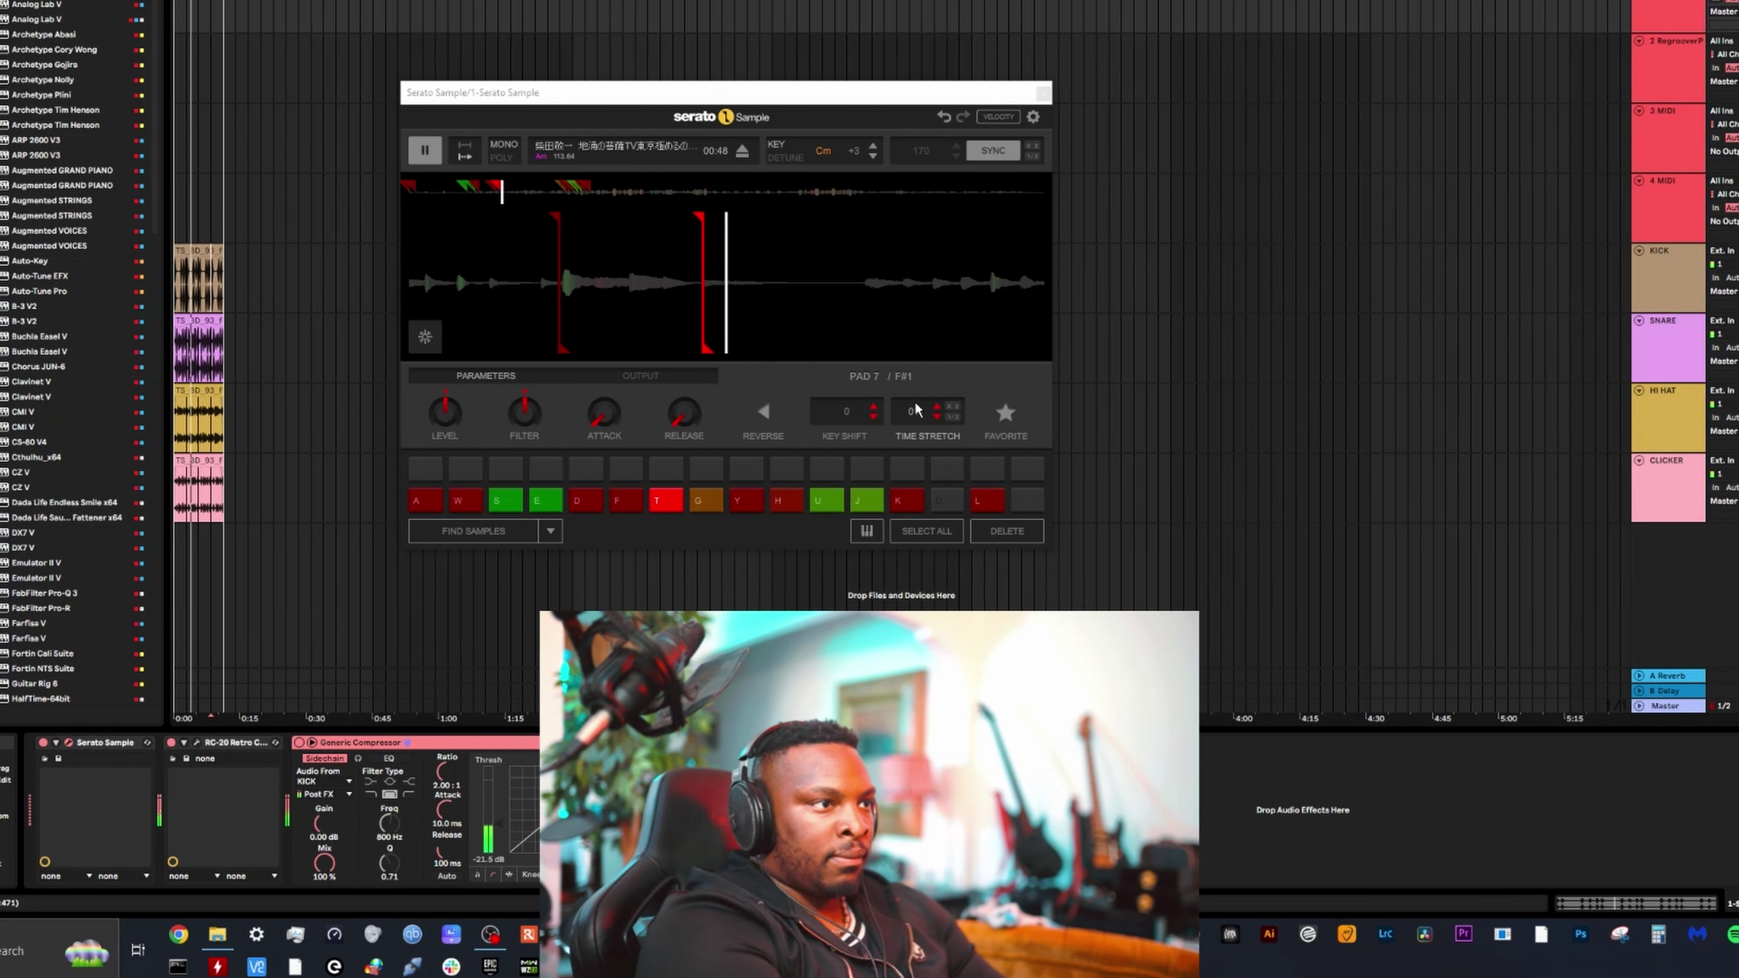
Try a sparse pattern with the slices on pads 10, 12 and 13 over the looped drums
key(h)
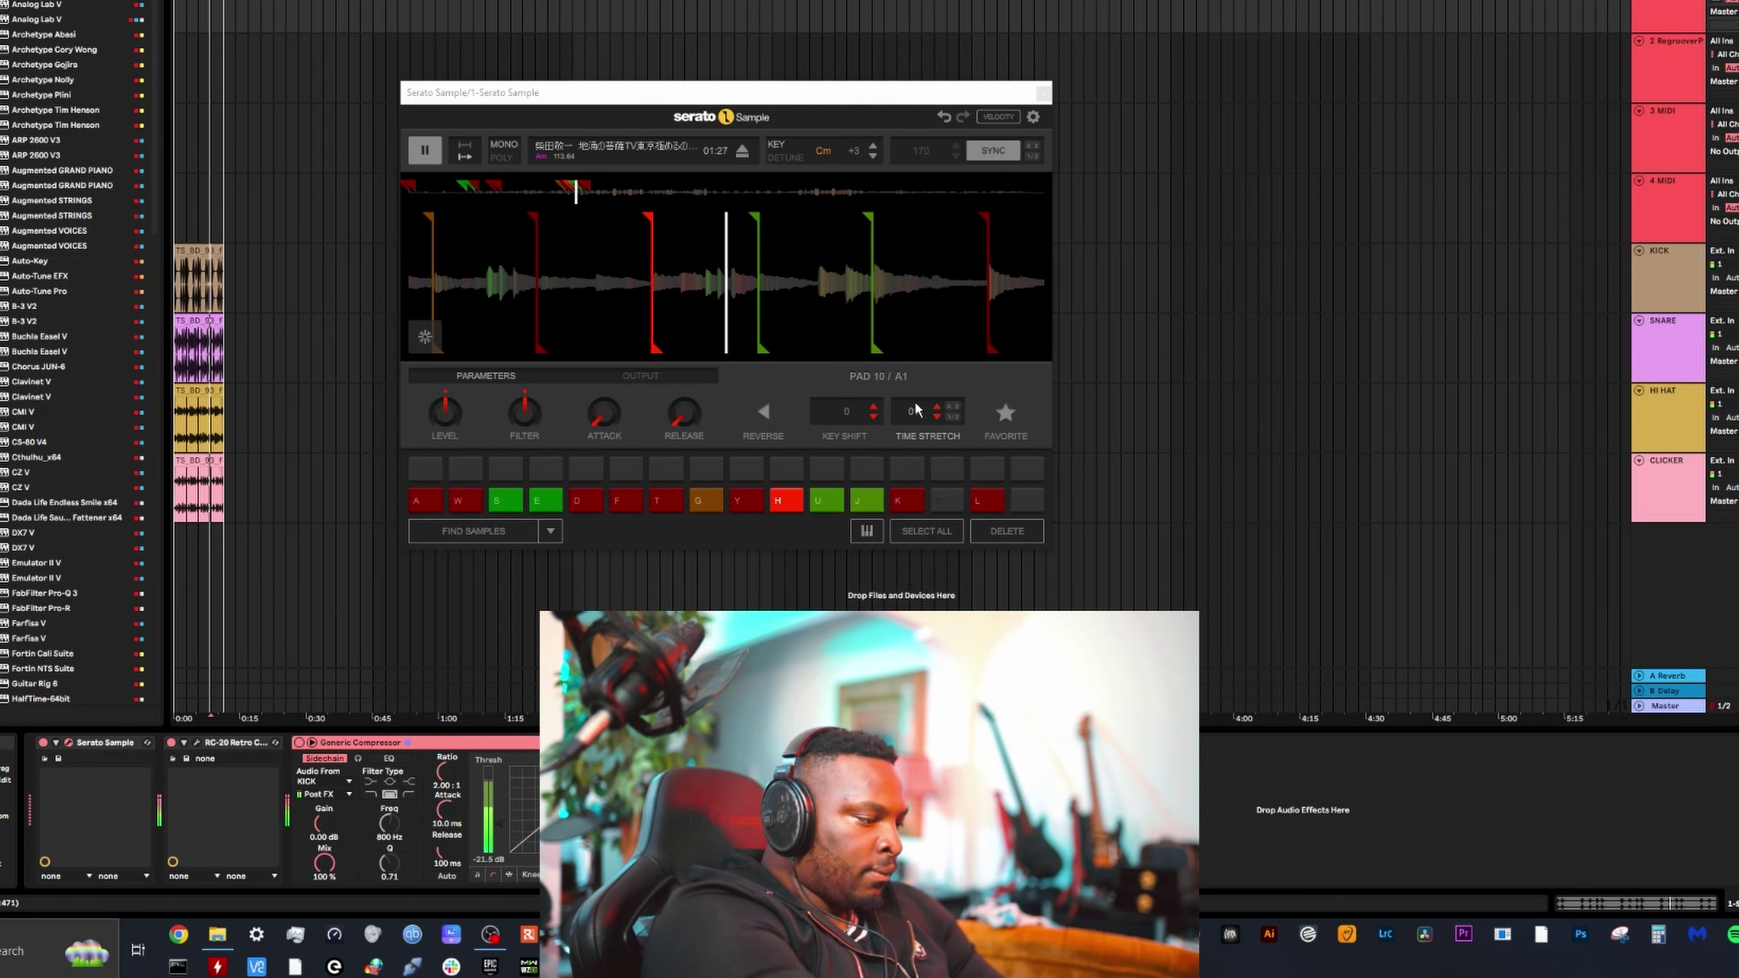
key(k)
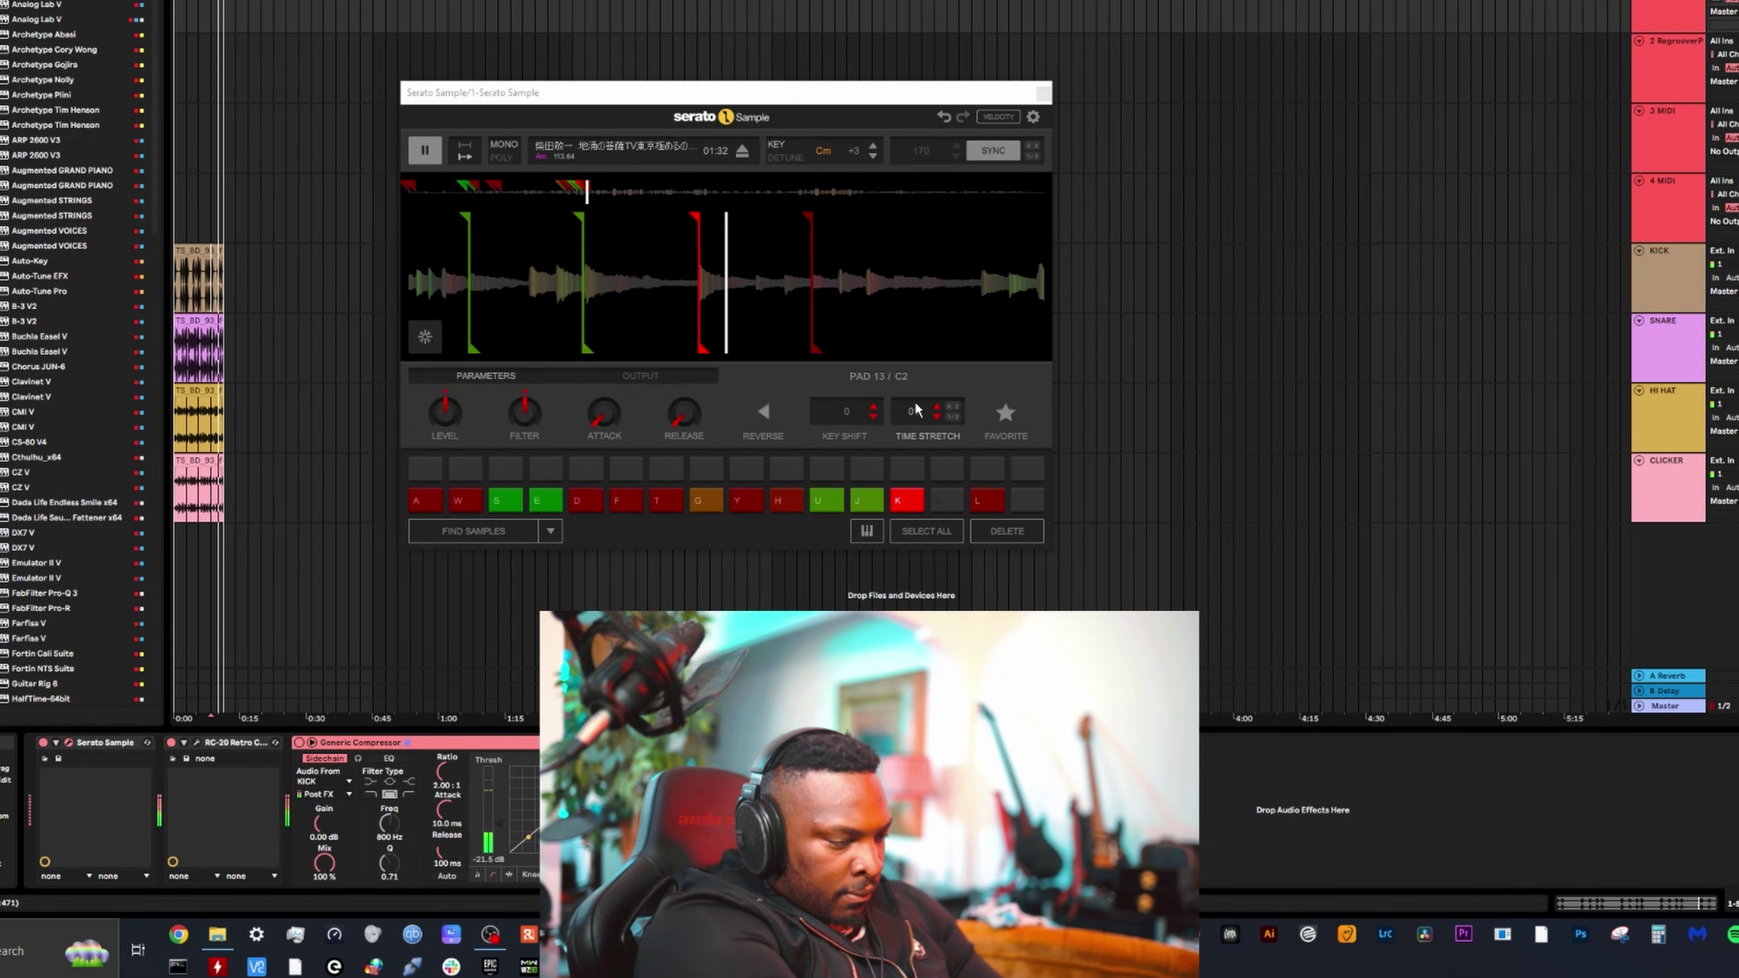
key(h)
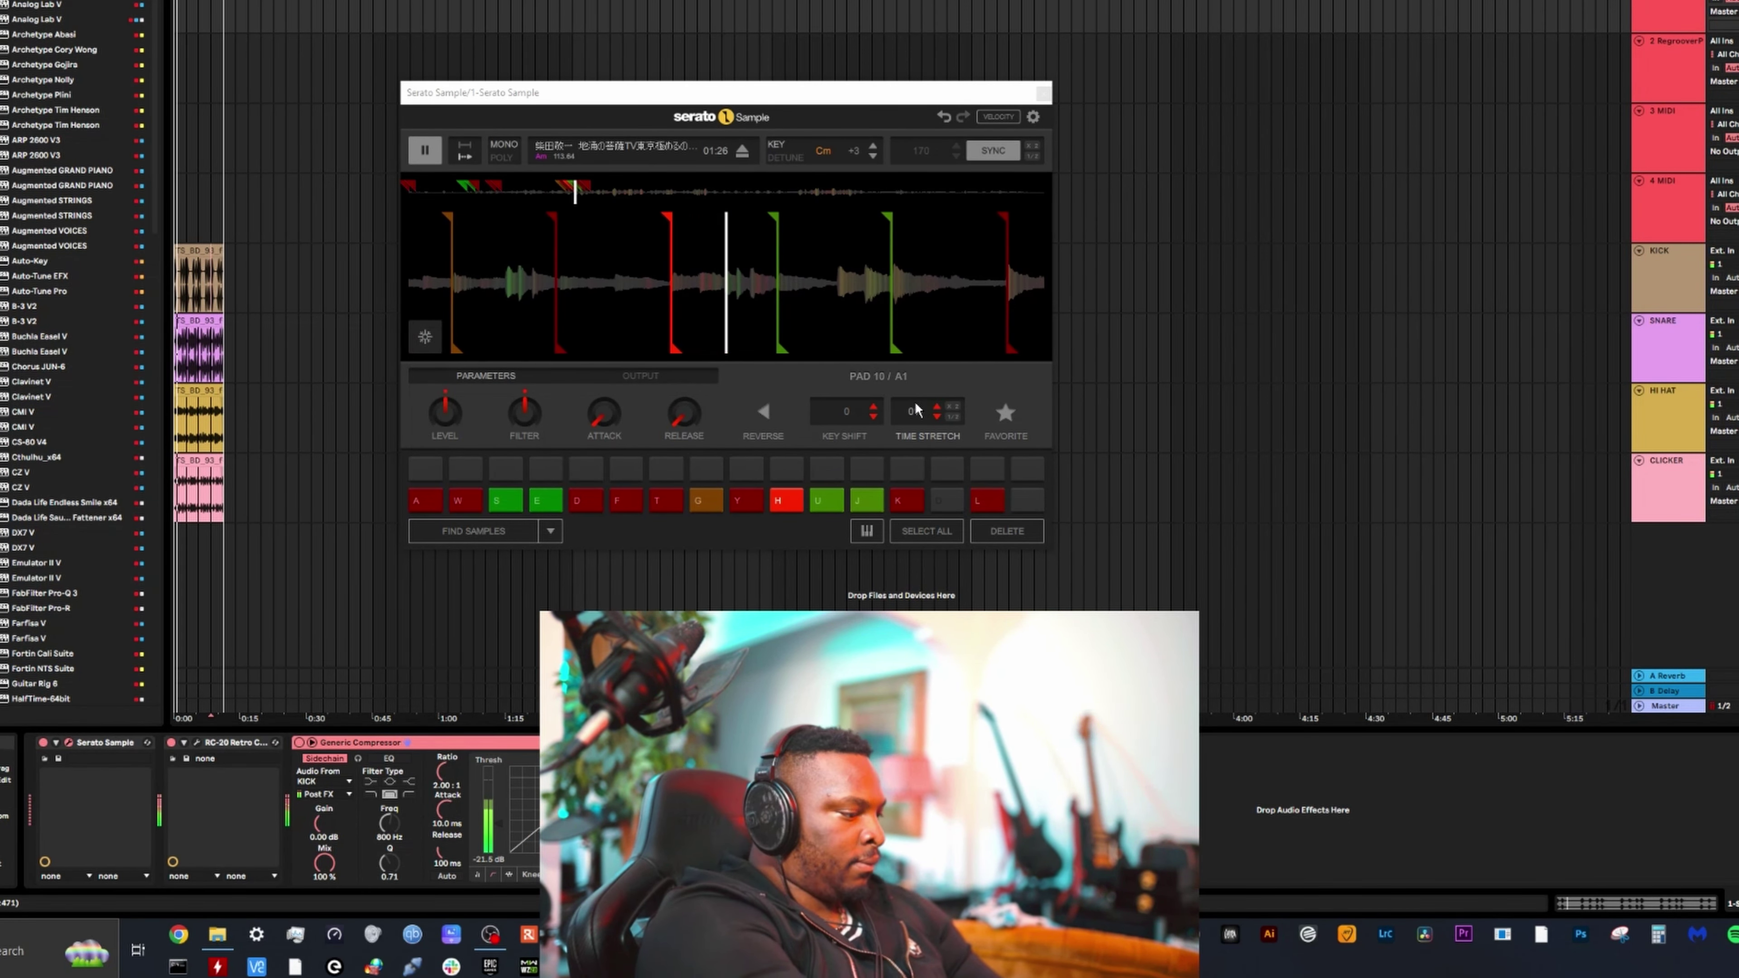
key(j)
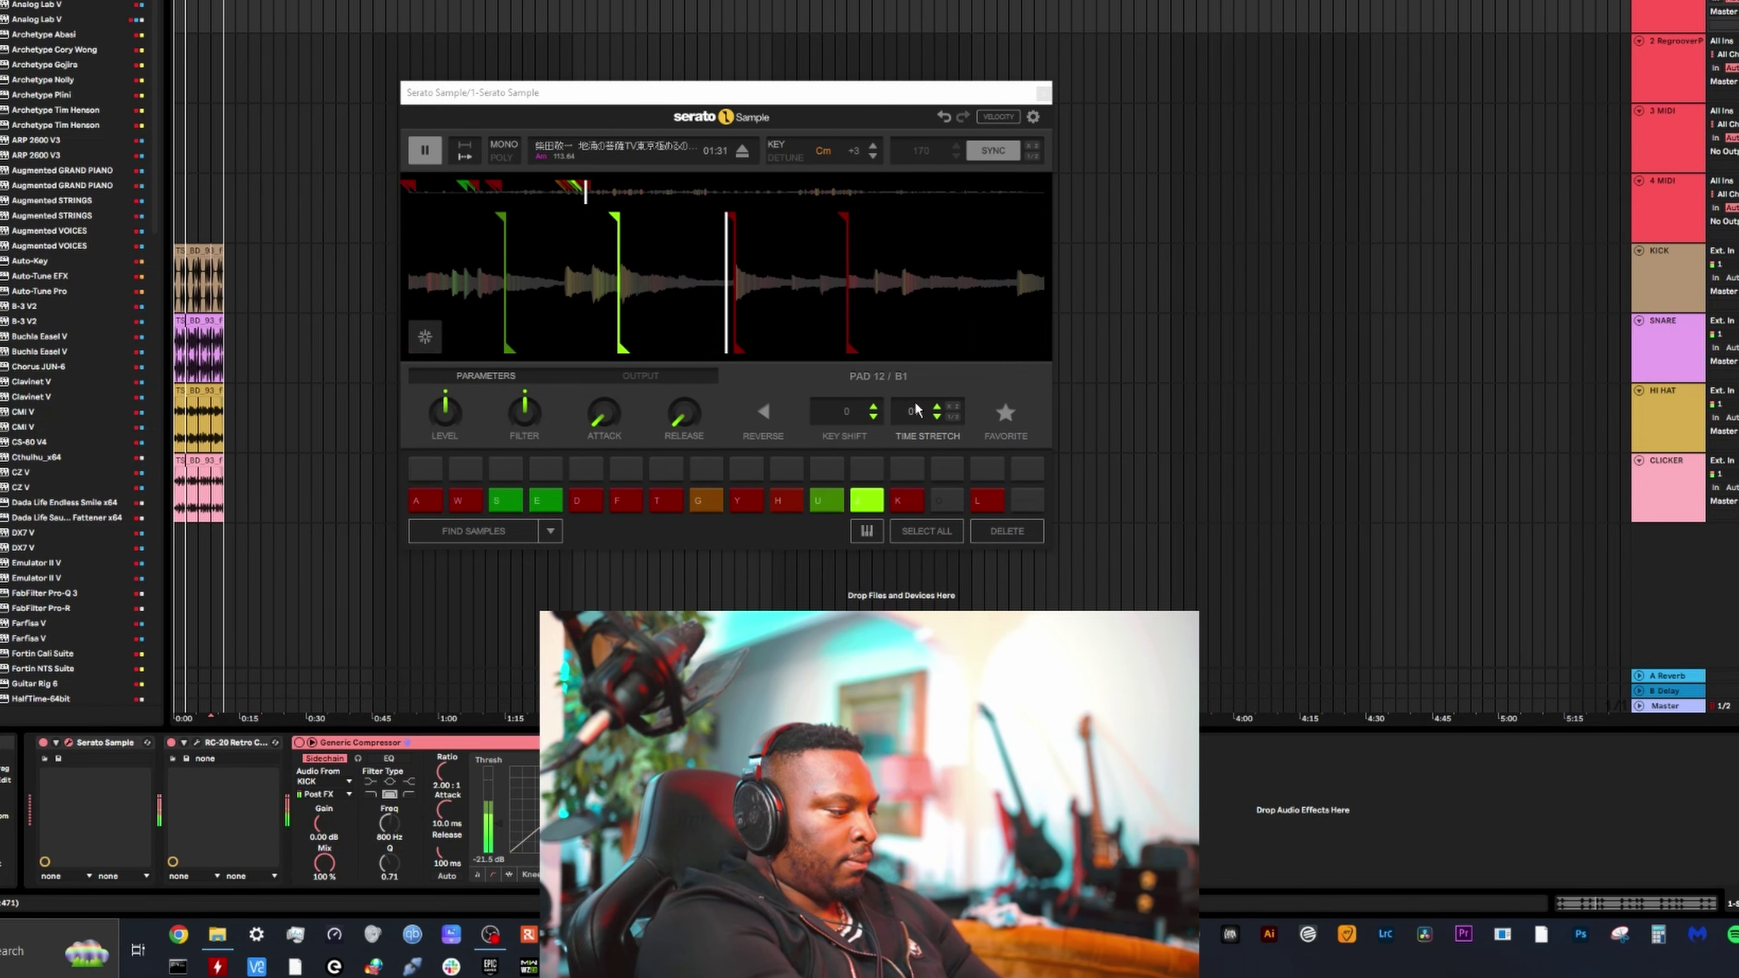
key(k)
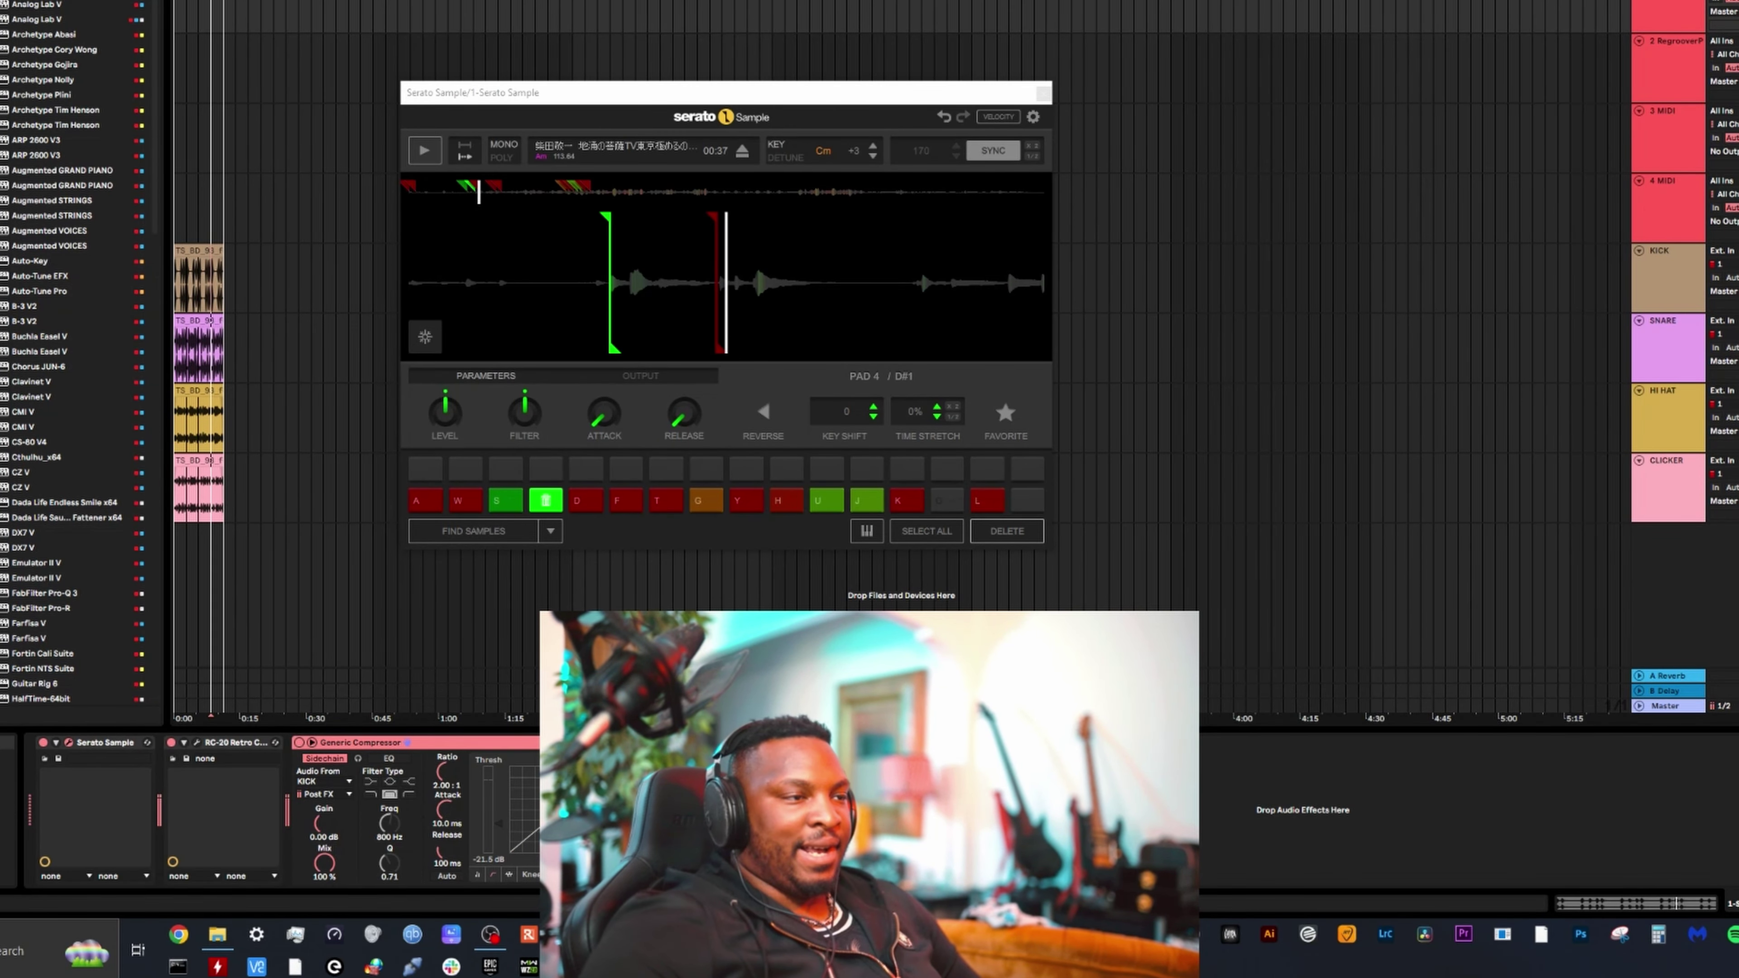
Close the Serato Sample window and load SubLab from the BASS collection onto the empty 3 MIDI track, closing its plugin window
click(1044, 93)
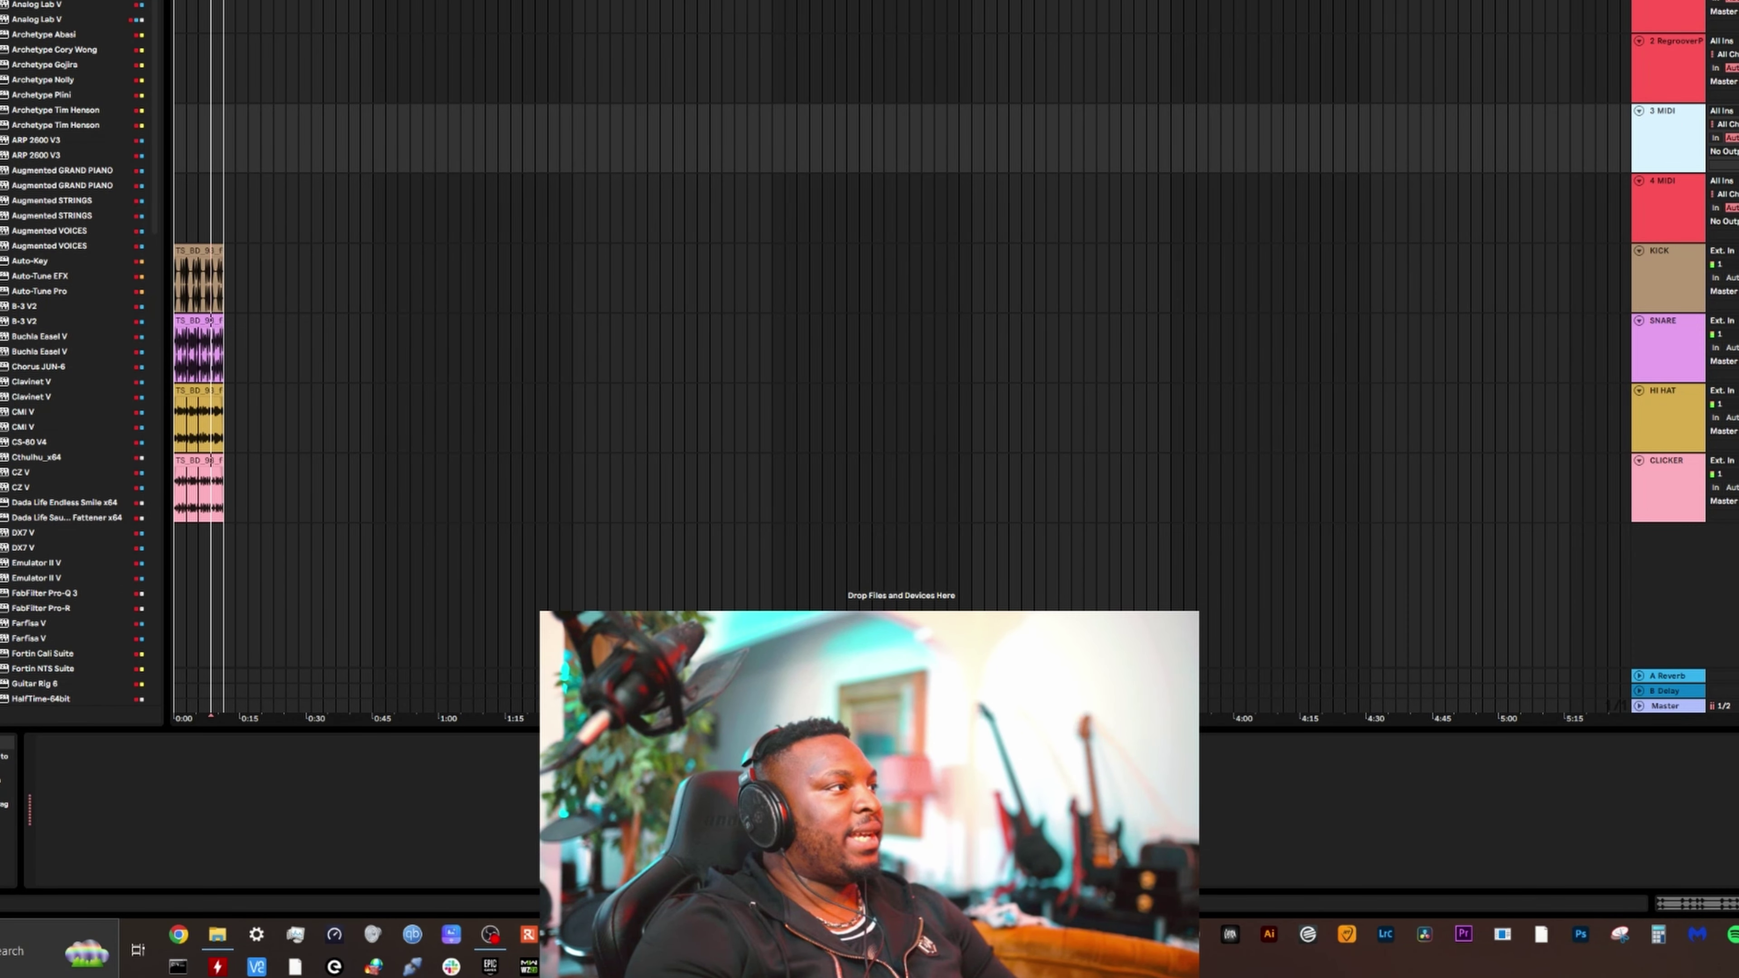
click(2, 3)
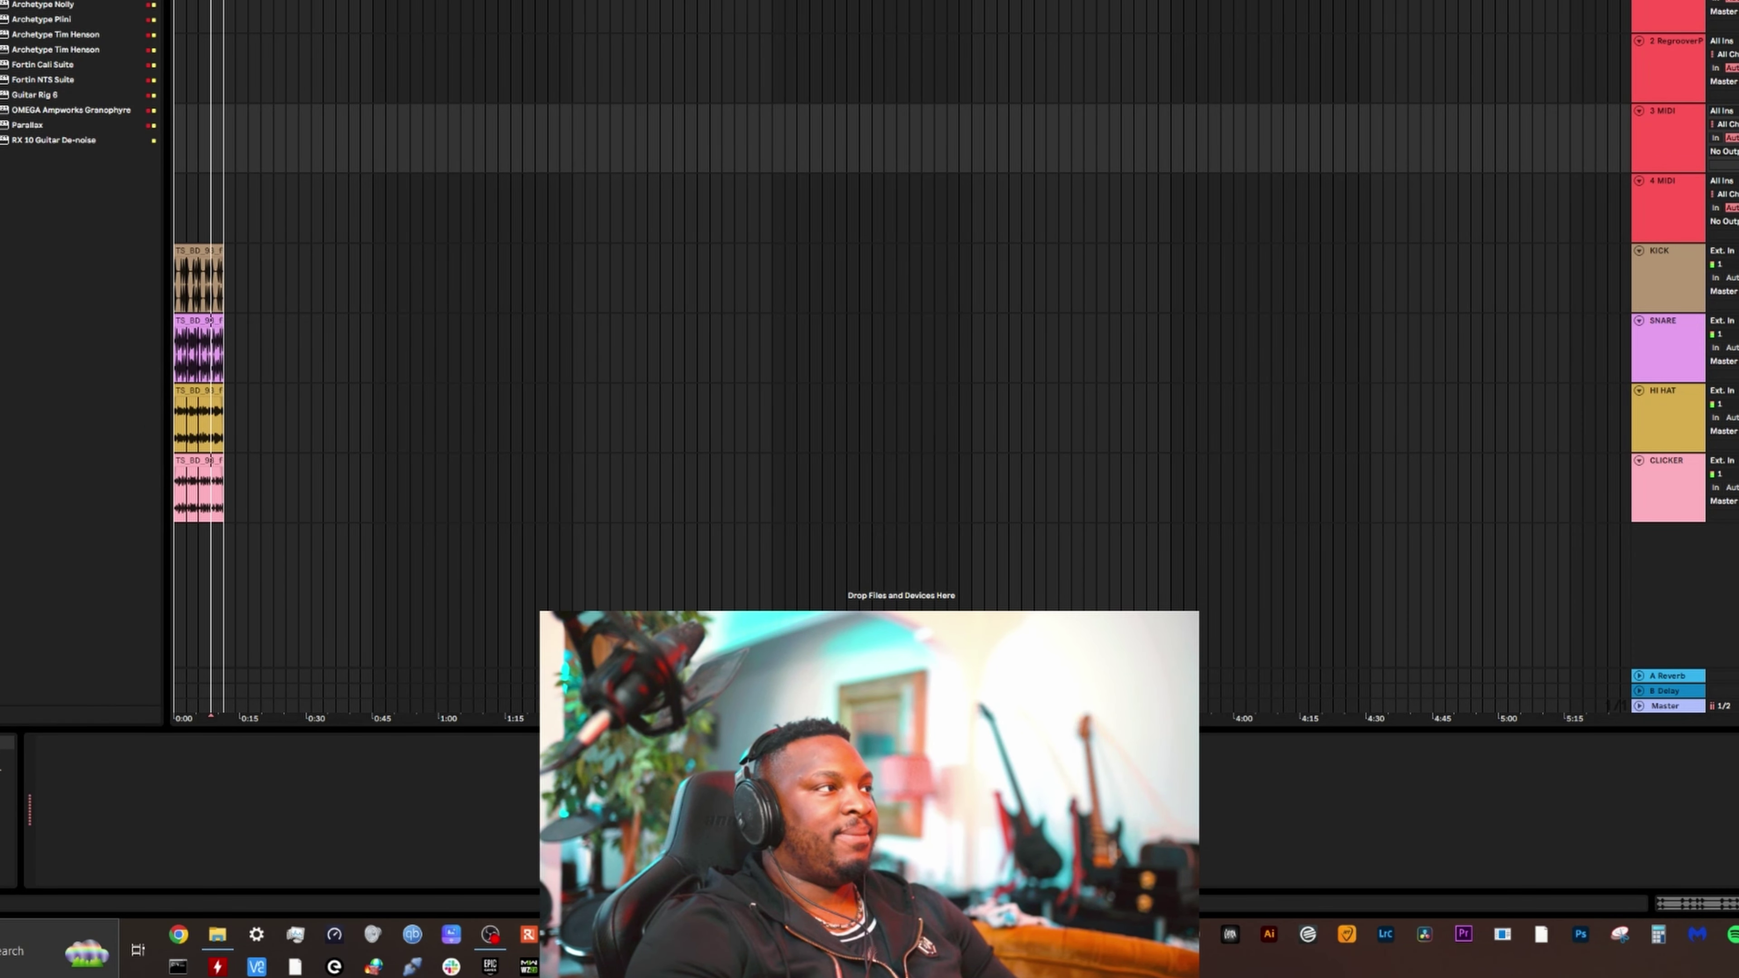
click(1, 2)
click(2, 5)
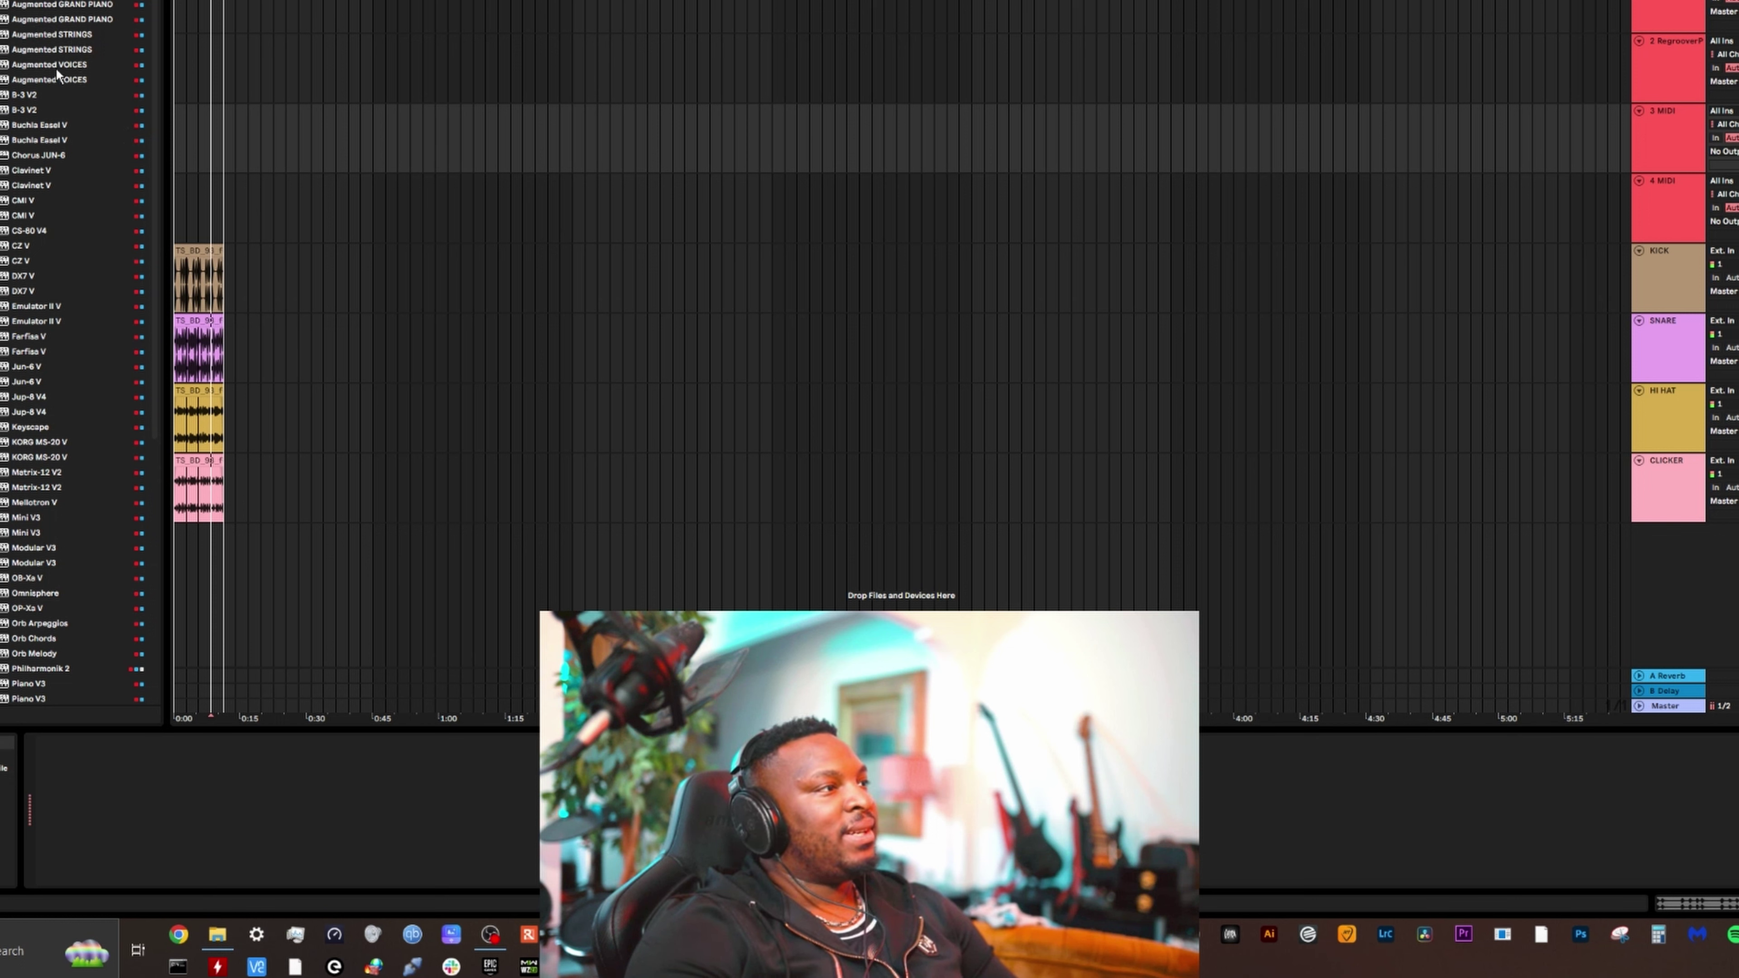
scroll(54, 113, down, 5)
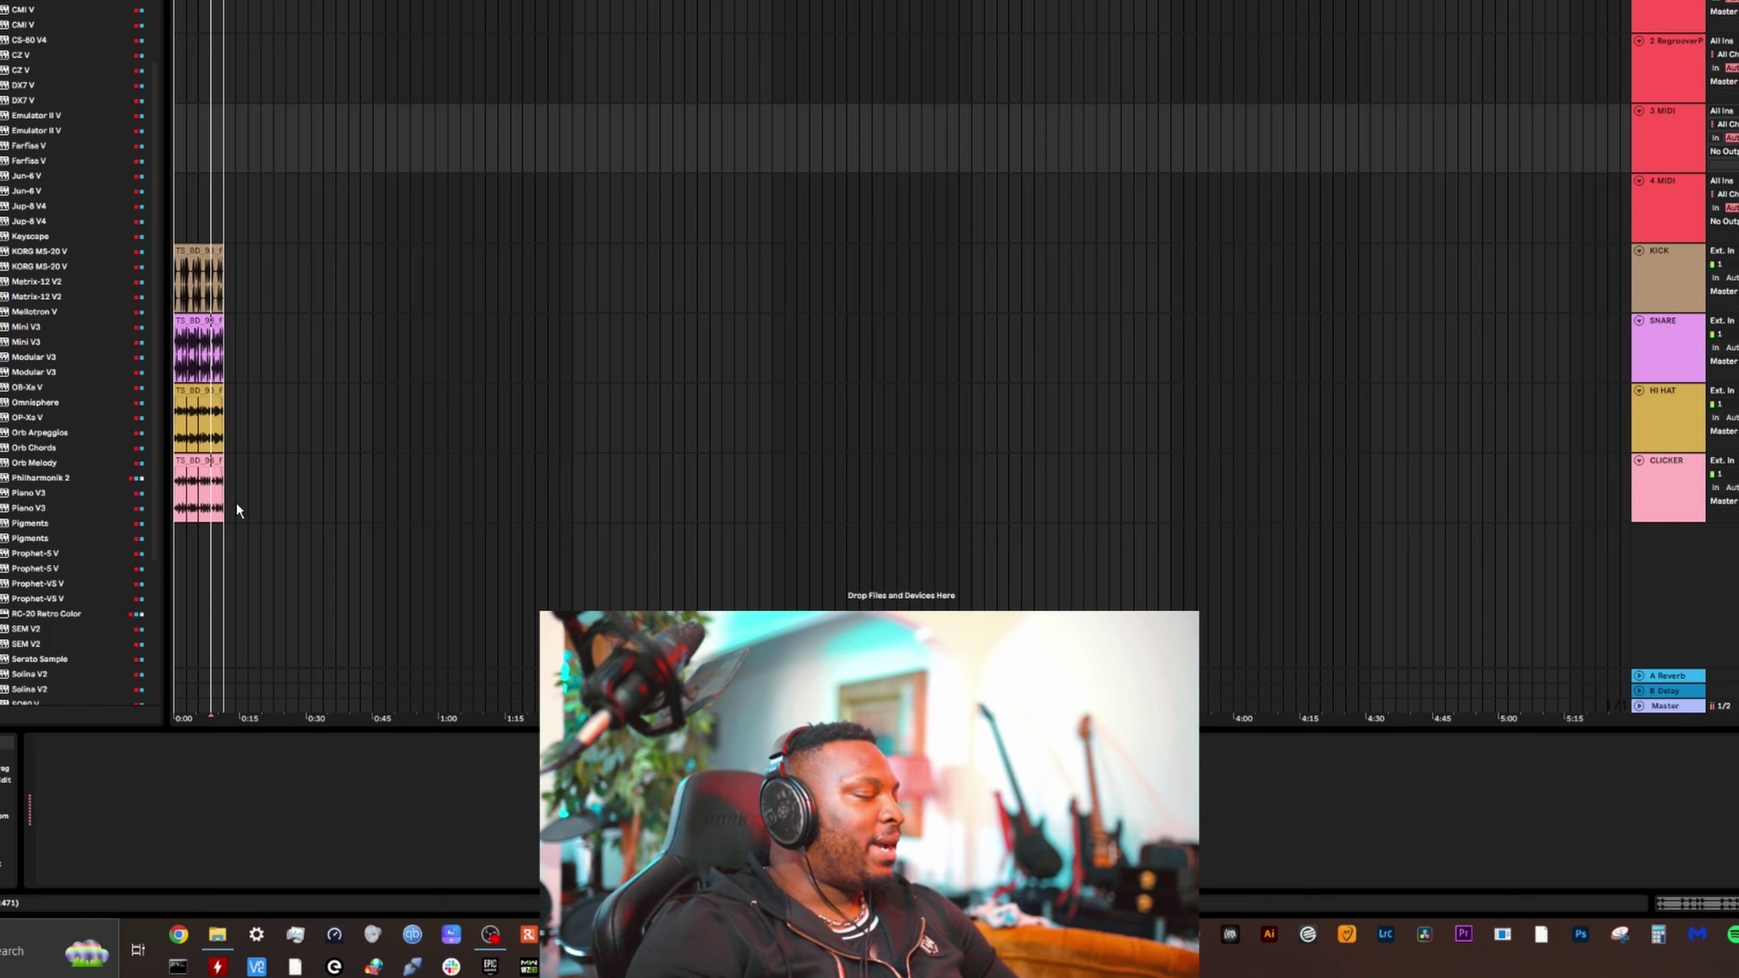
click(1670, 131)
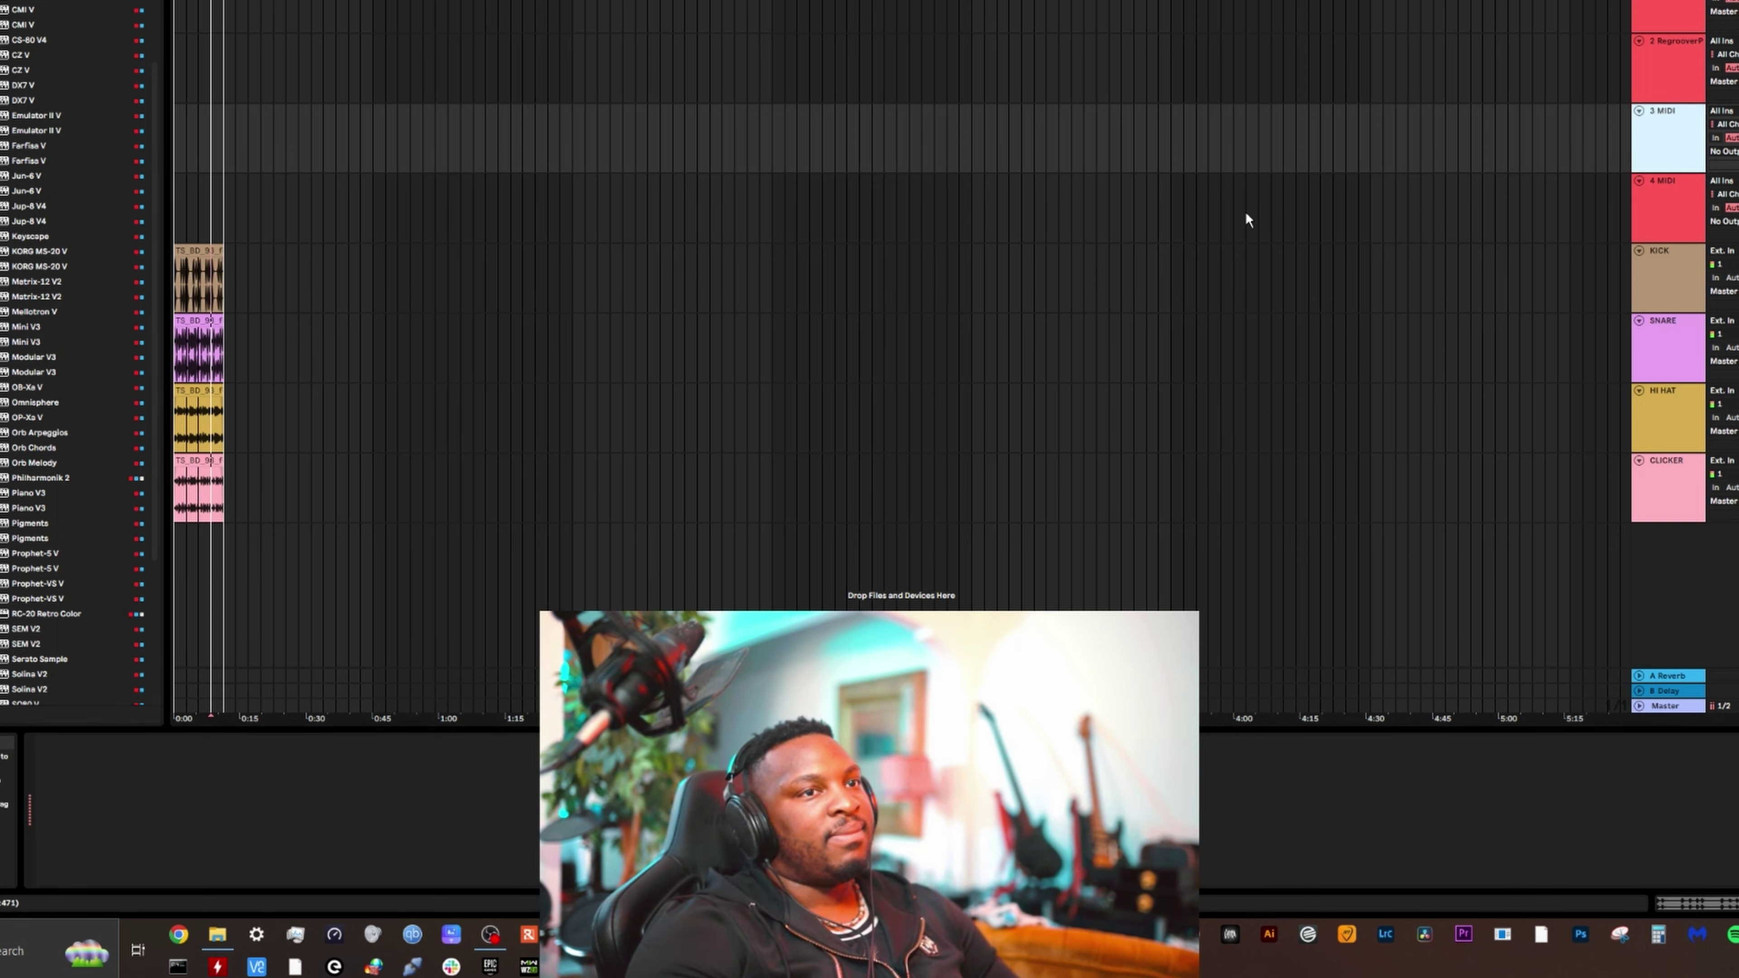
click(4, 206)
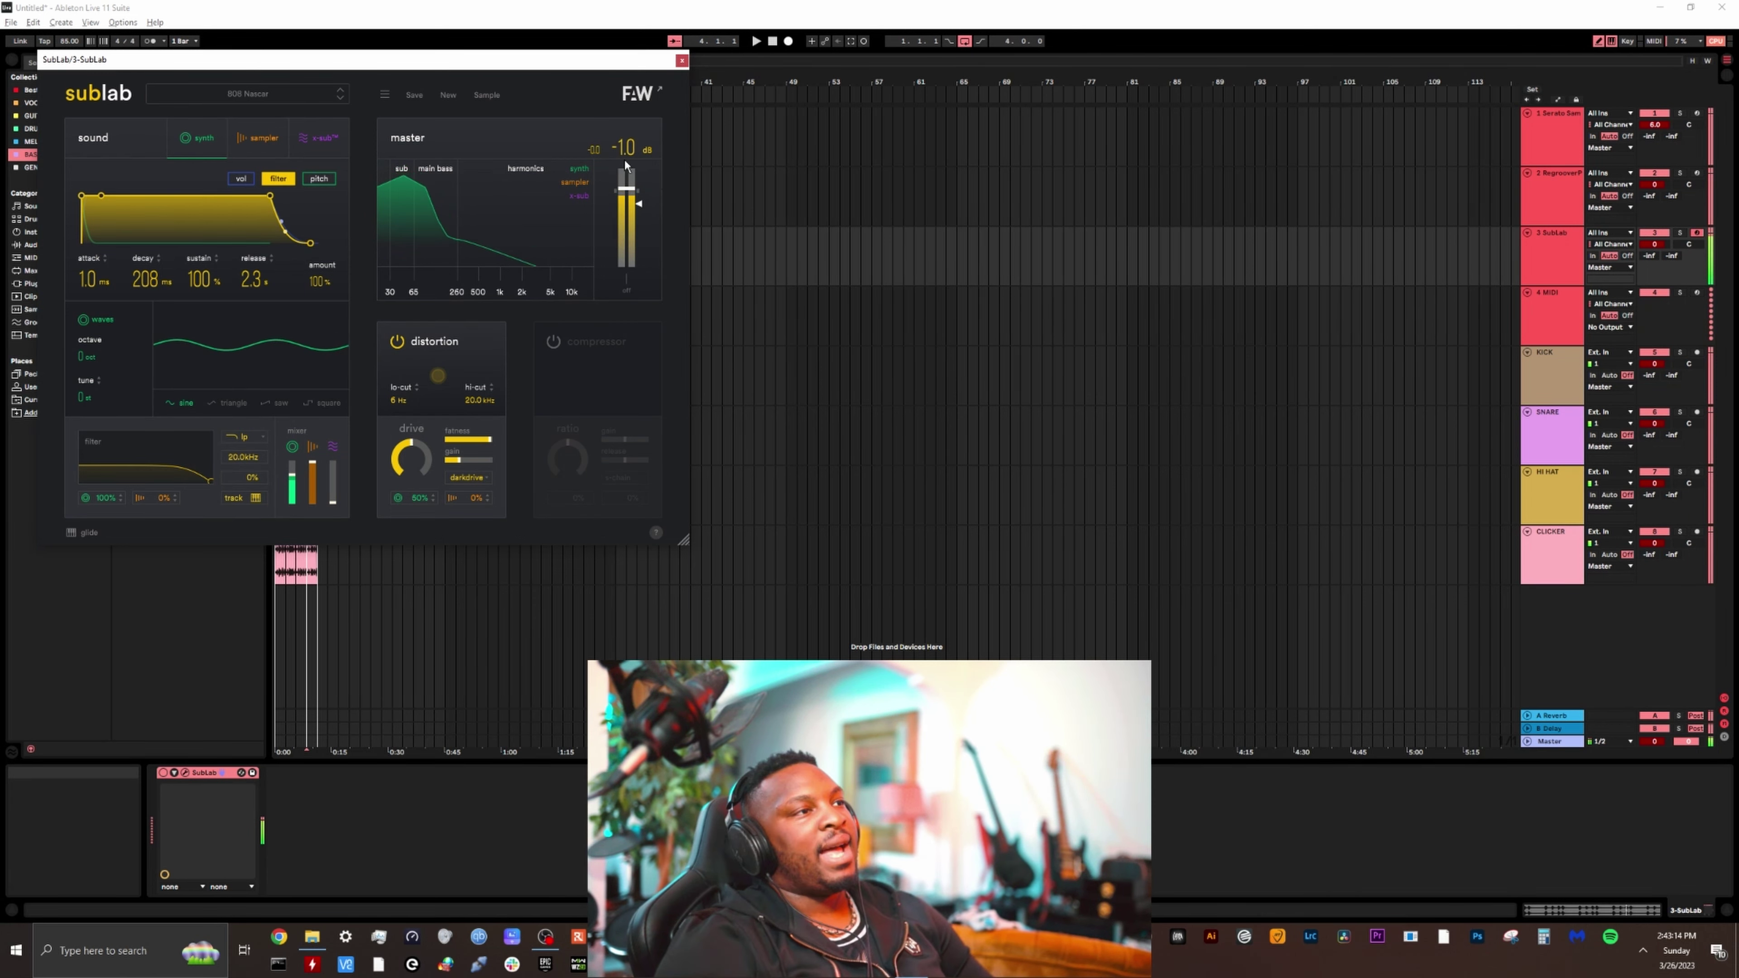
click(681, 60)
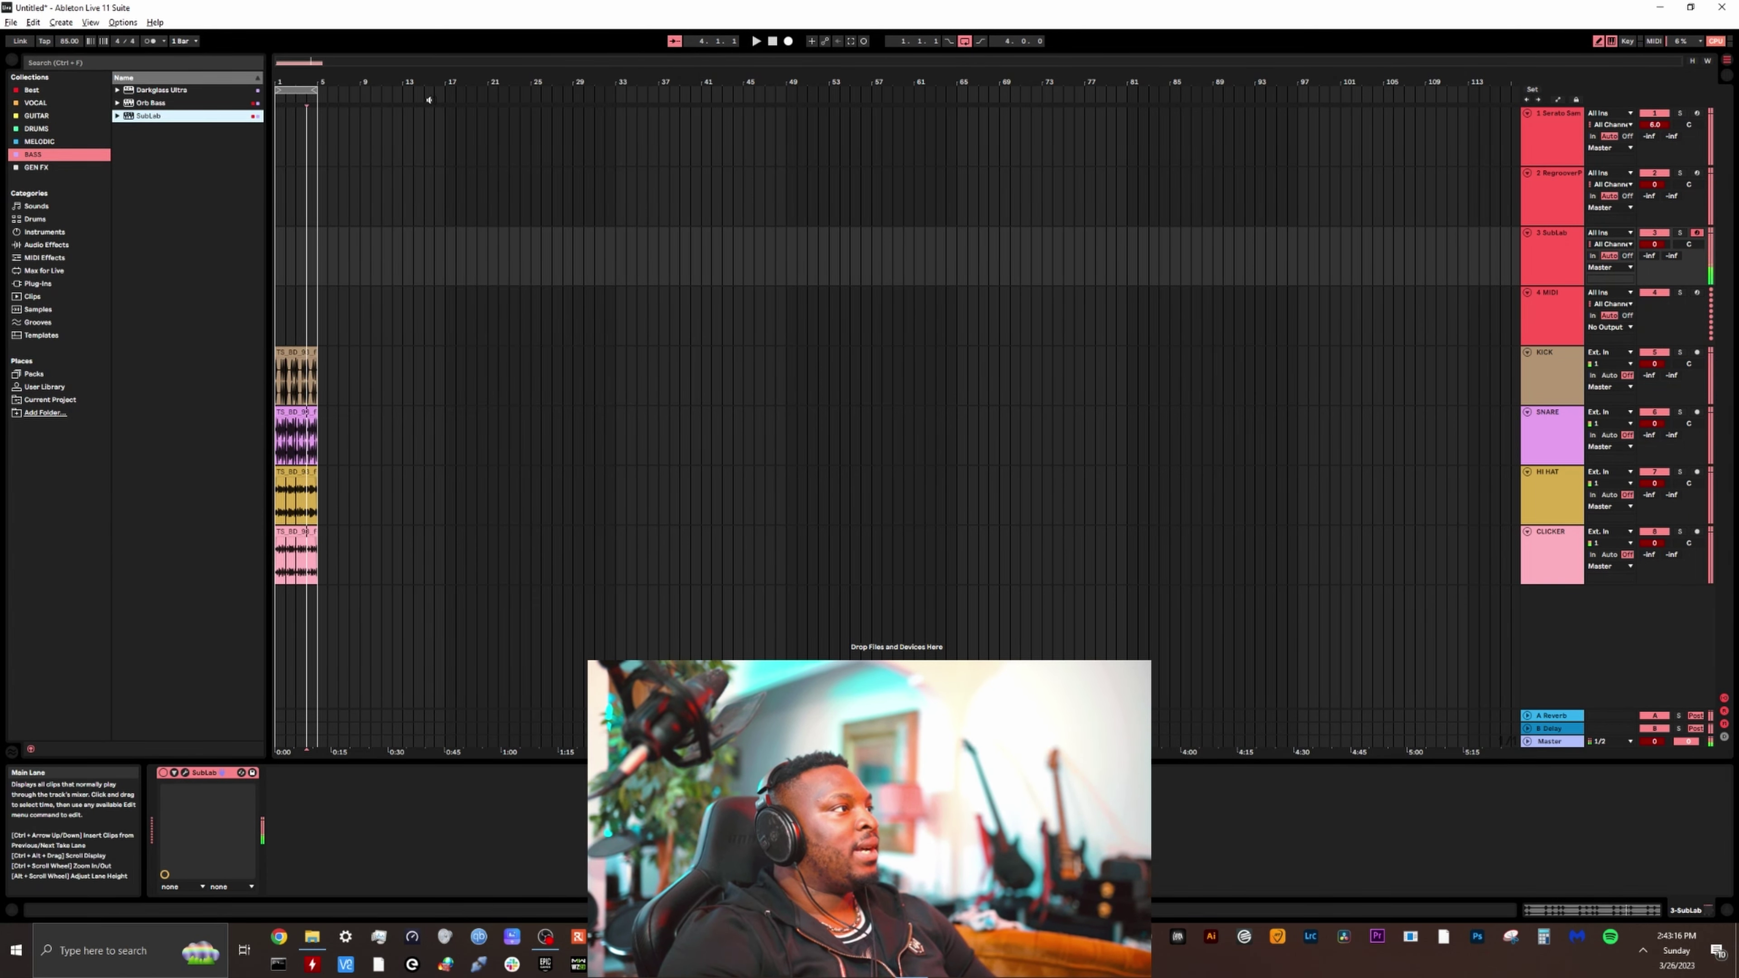